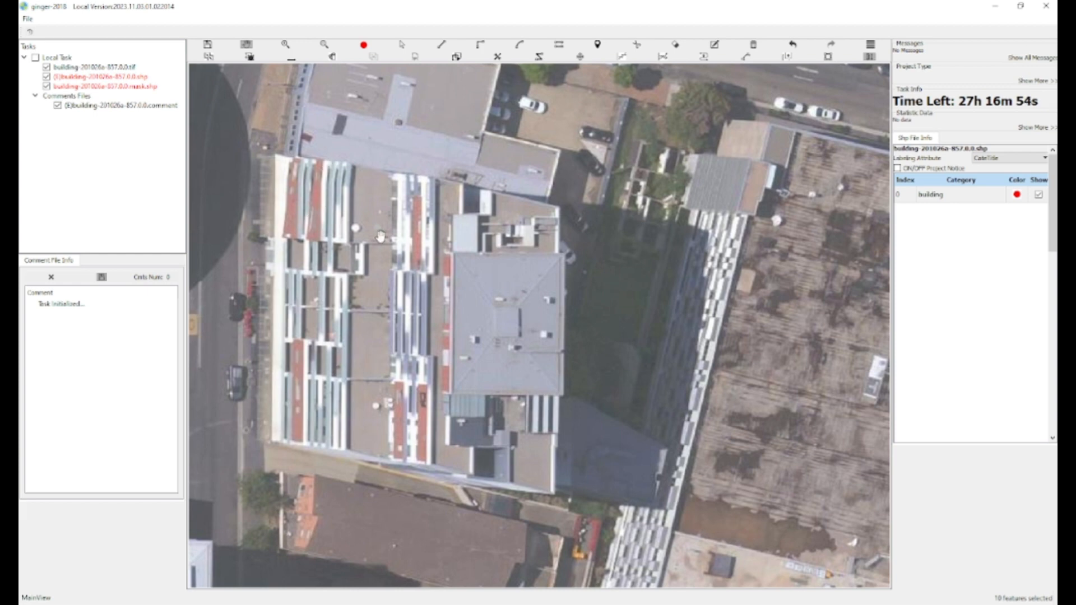
# Trace the central building's roof as a closed building polygon, following the stepped edge beside the striped roof and the three straight outer edges
pyautogui.press('s')
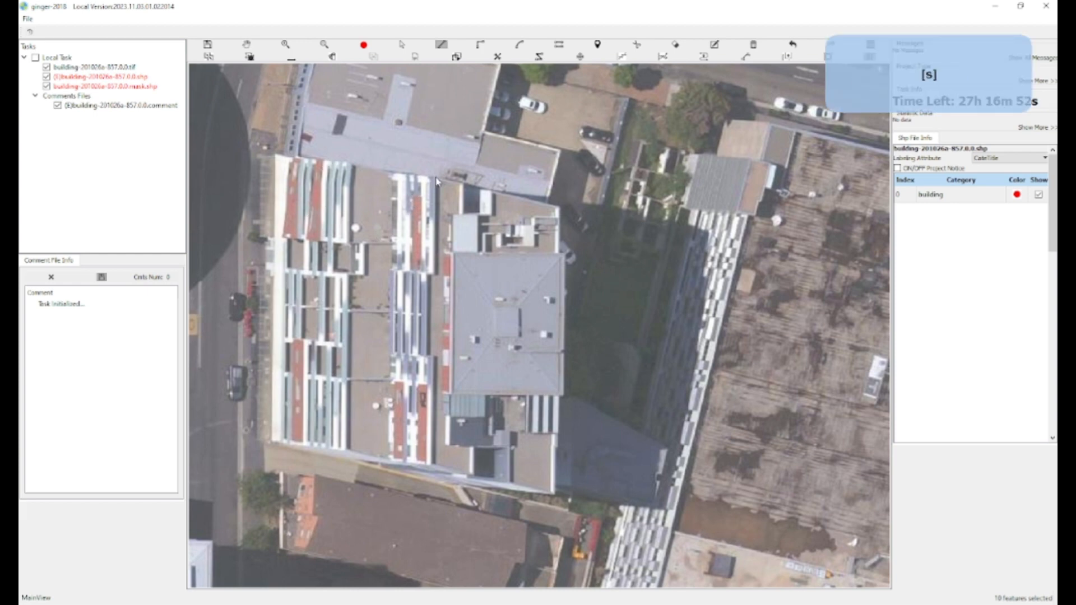
pyautogui.click(436, 178)
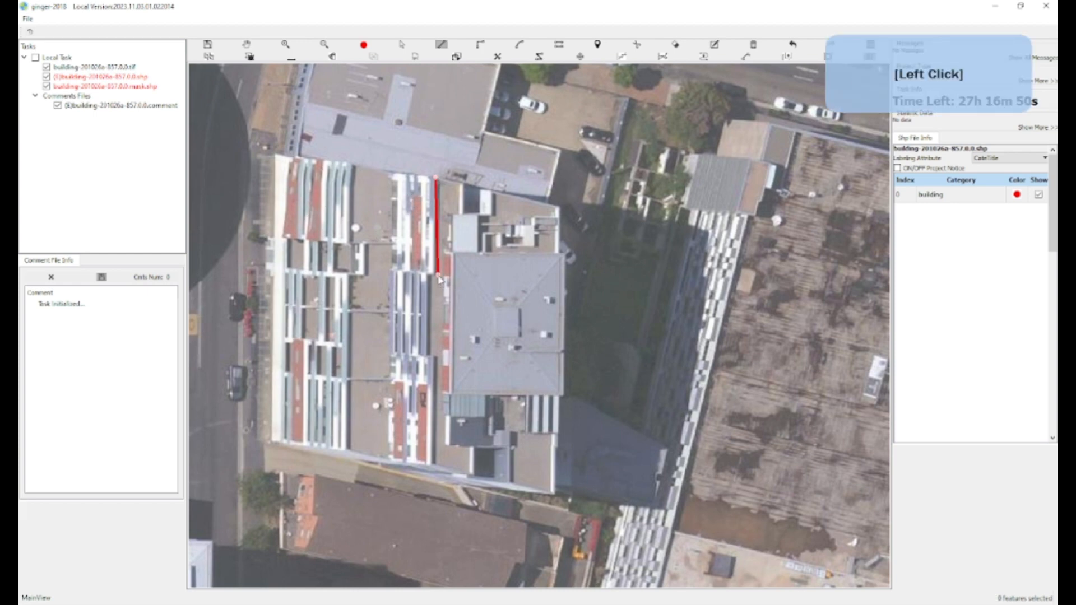
pyautogui.press('f')
pyautogui.click(429, 278)
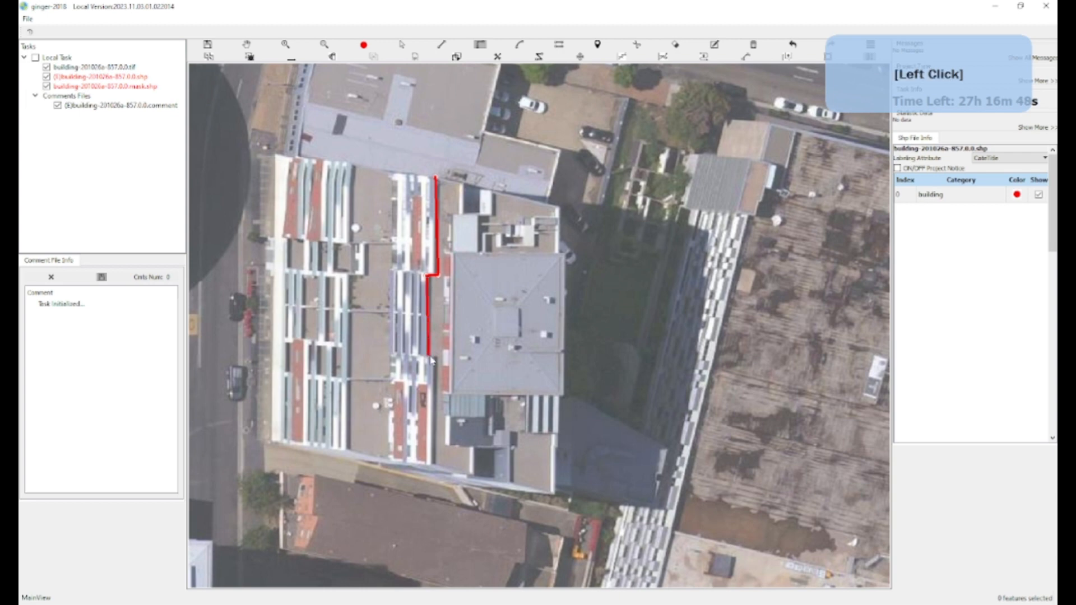
pyautogui.click(433, 357)
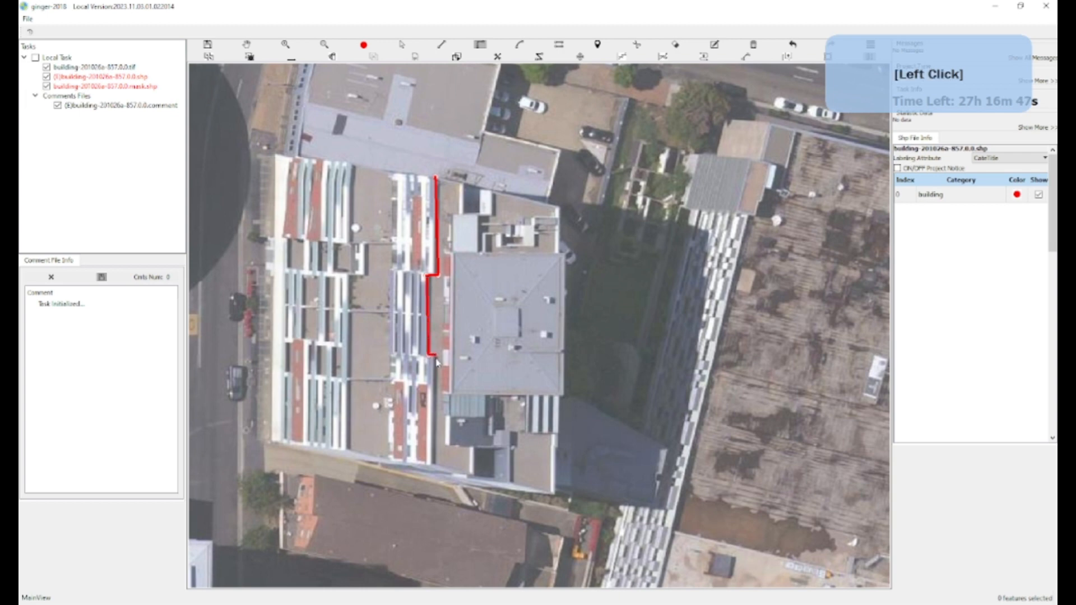
pyautogui.press('f')
pyautogui.click(432, 463)
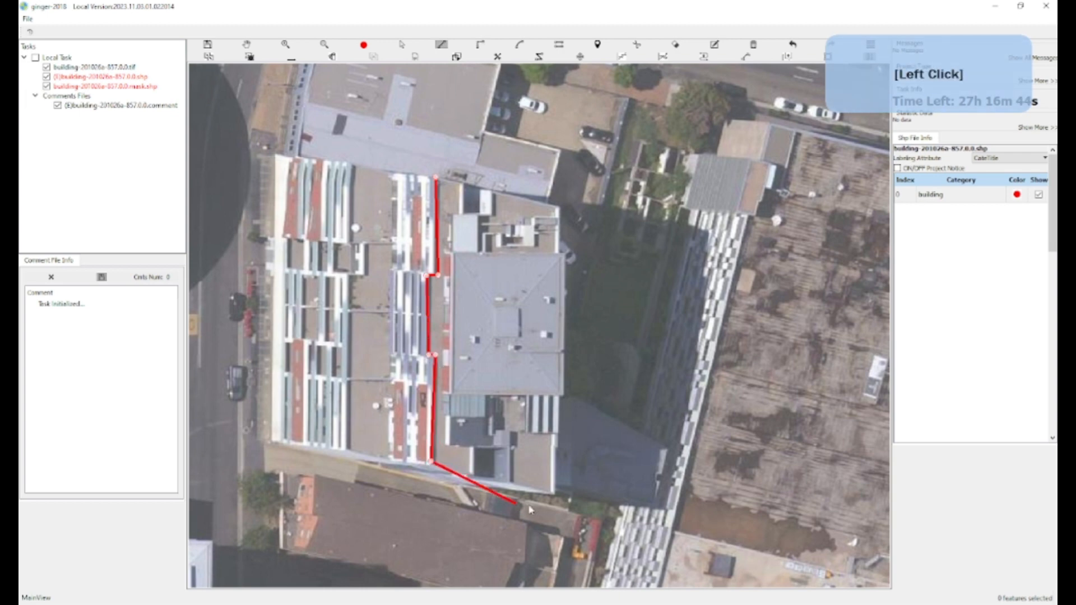
pyautogui.click(555, 493)
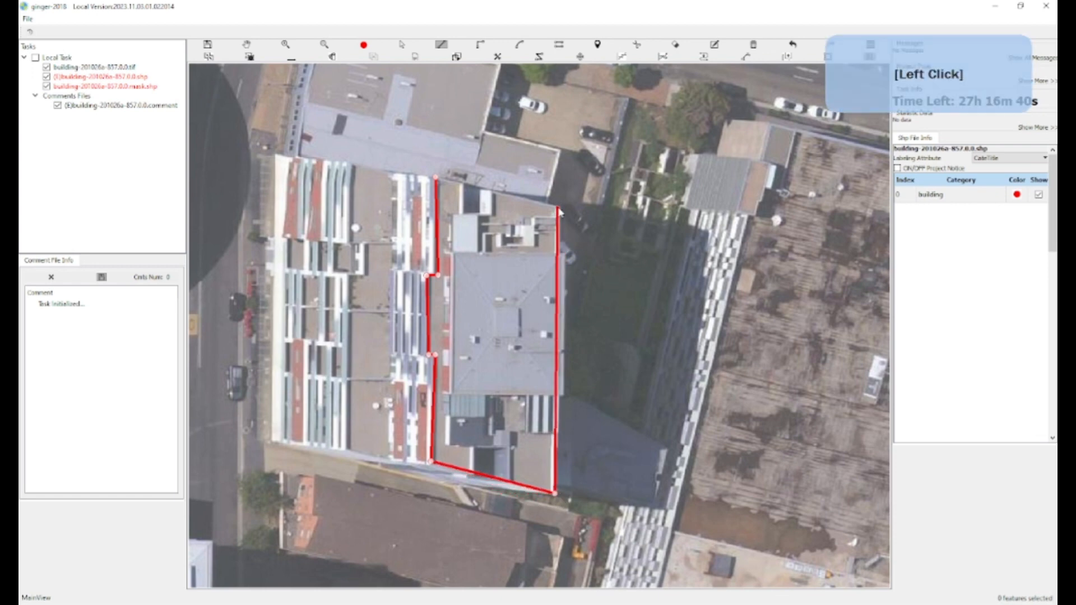
pyautogui.press('space')
# Try to project a footprint outline from the traced roof polygon toward the building's base
pyautogui.press('w')
pyautogui.moveTo(369, 288); pyautogui.dragTo(392, 288)
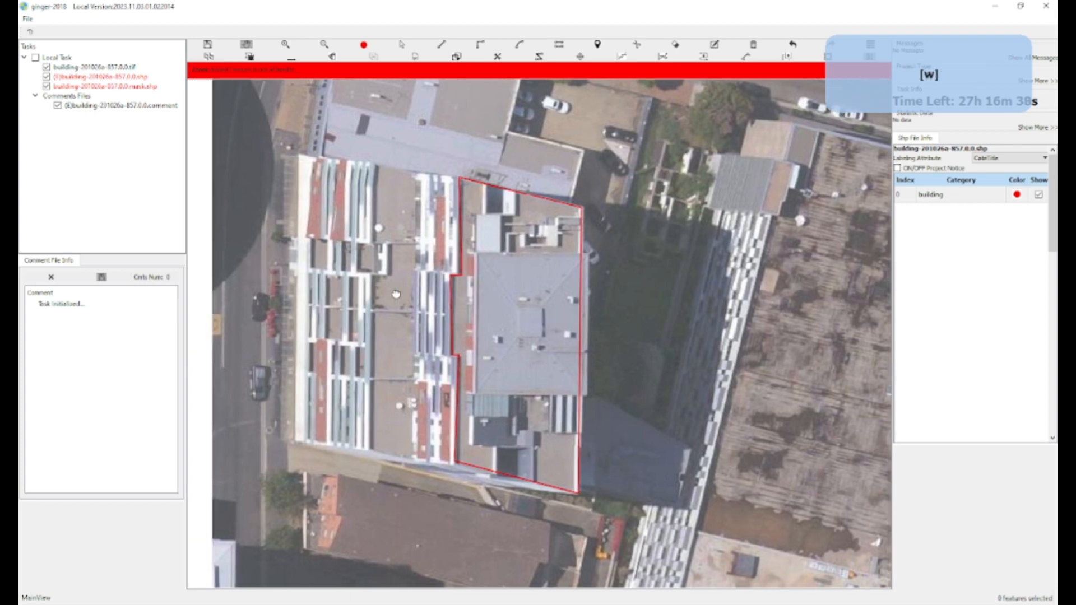
pyautogui.click(497, 379)
pyautogui.keyDown('ctrl'); pyautogui.click(519, 409); pyautogui.keyUp('ctrl')
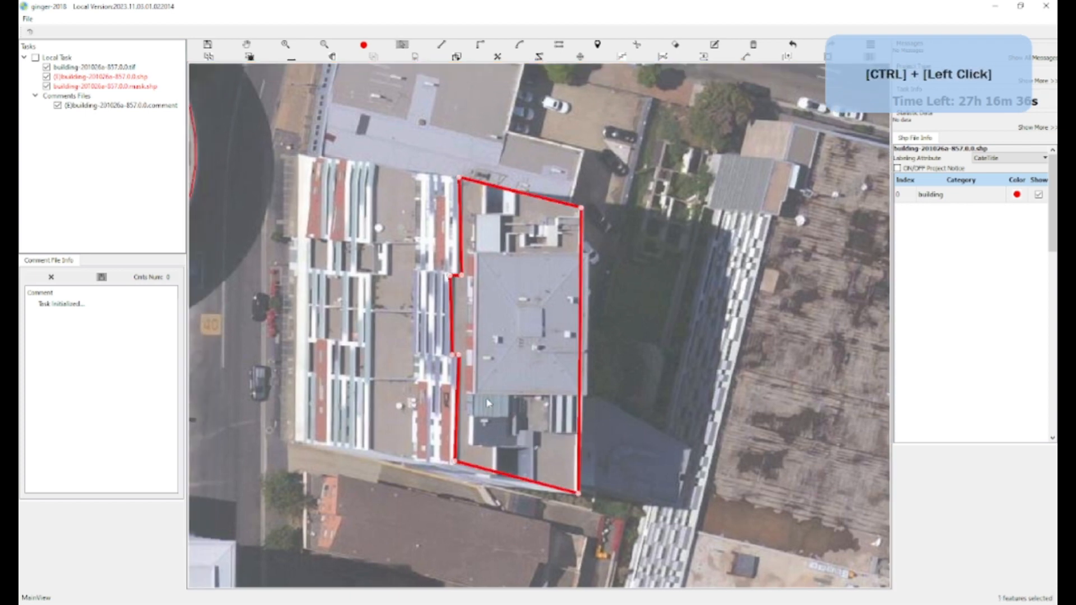
pyautogui.press('w')
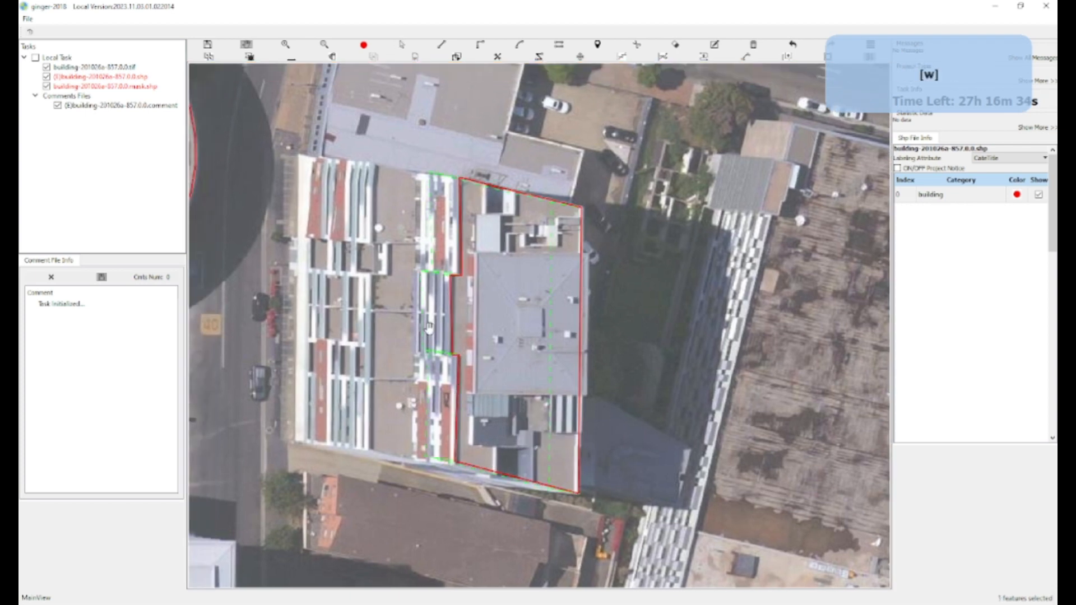
pyautogui.scroll(3, 492, 336)
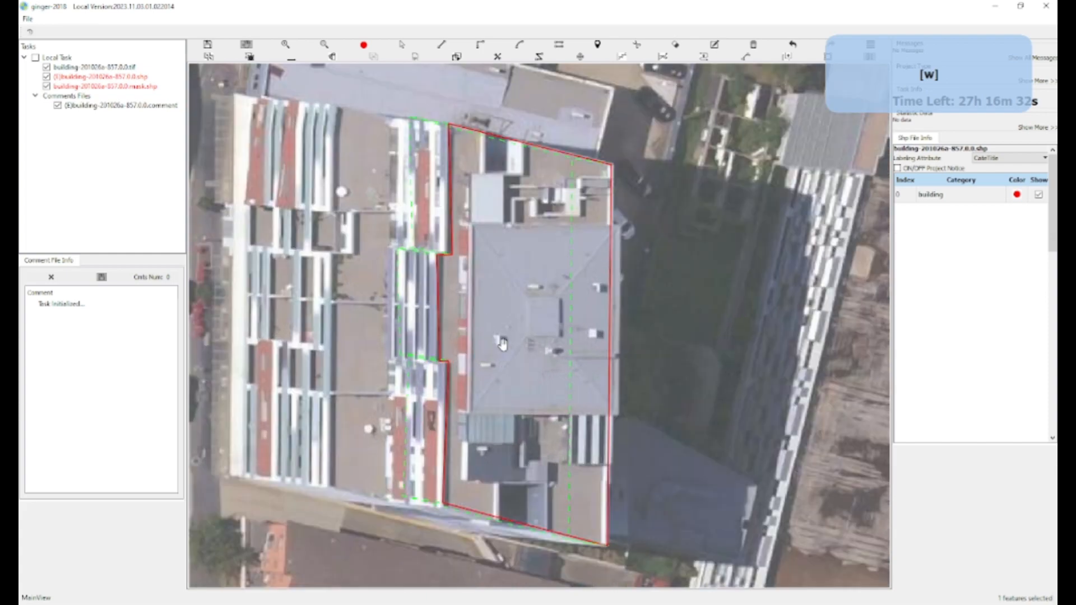
pyautogui.scroll(-4, 497, 318)
pyautogui.press('a')
pyautogui.click(503, 349)
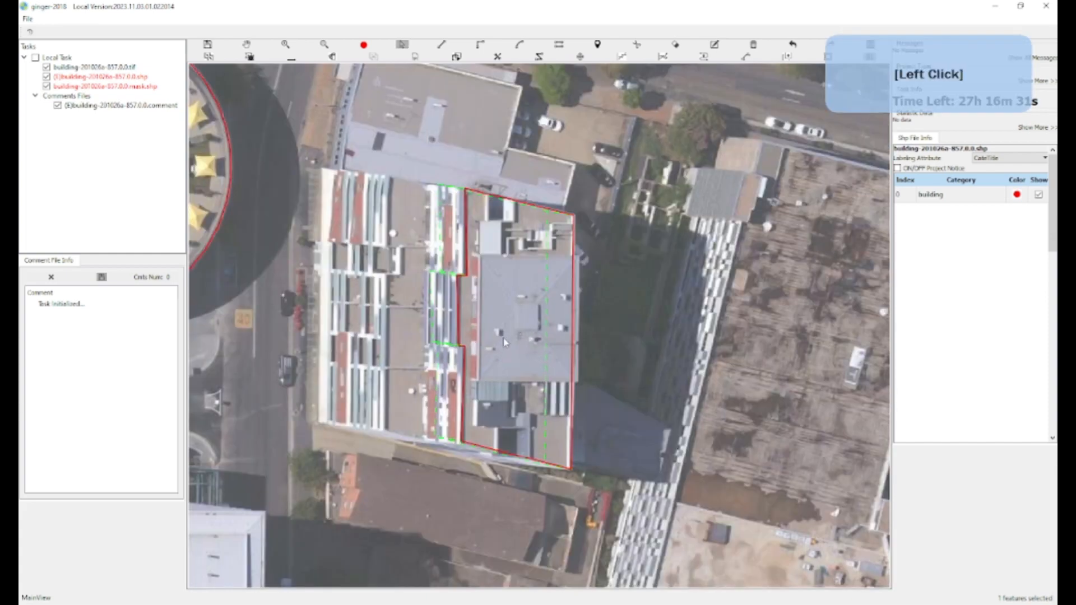
pyautogui.scroll(-2, 502, 343)
pyautogui.press('w')
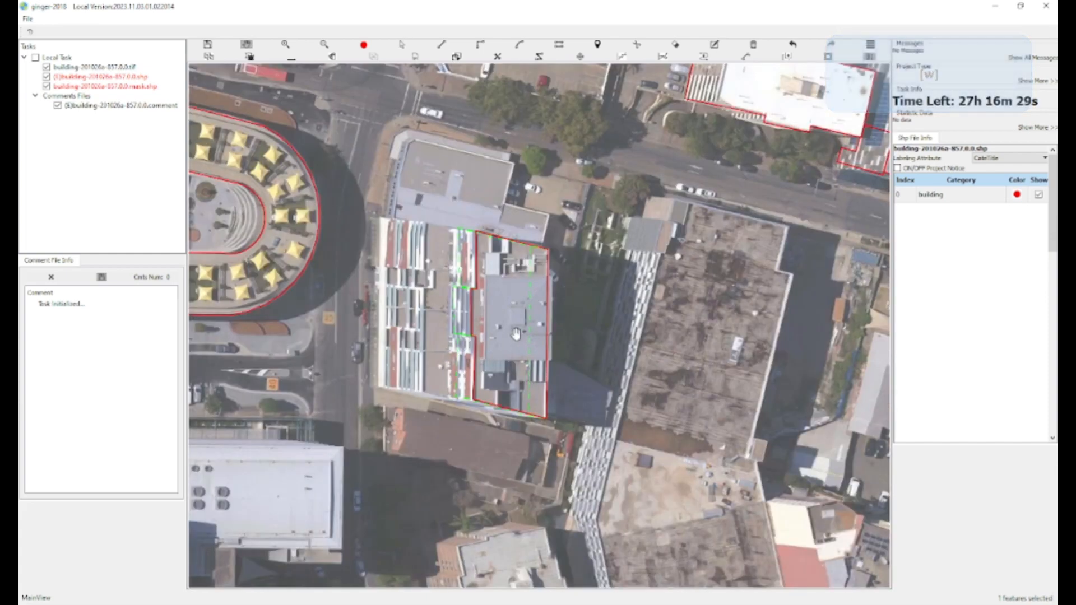
pyautogui.scroll(-2, 515, 333)
pyautogui.scroll(1, 506, 328)
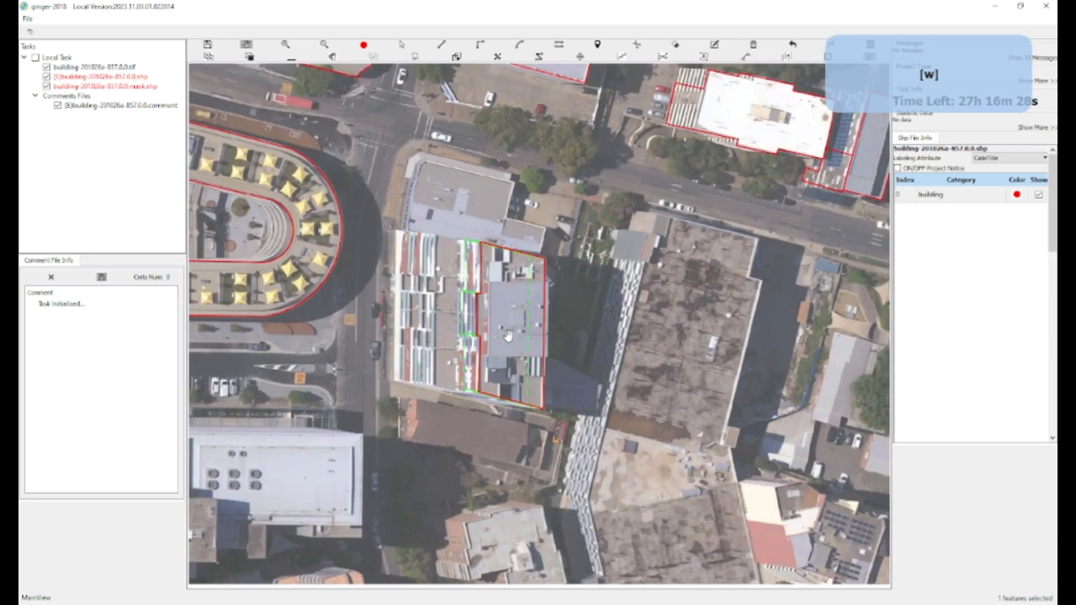
pyautogui.click(508, 340)
pyautogui.press('ctrl')
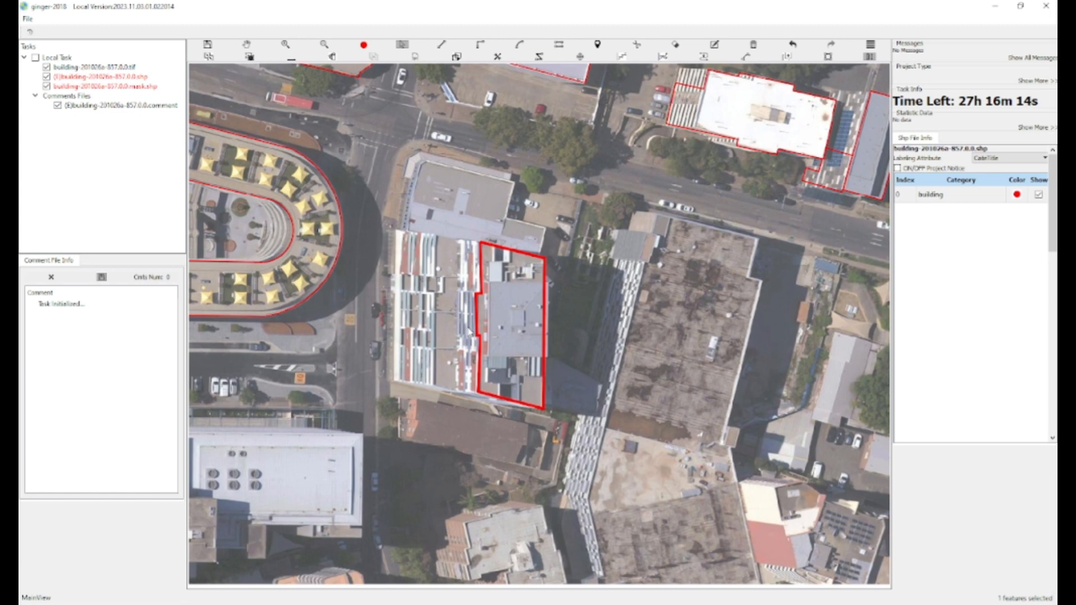
# Shift the roof polygon's lower edge slightly outward toward the facade
pyautogui.moveTo(505, 310); pyautogui.dragTo(464, 334)
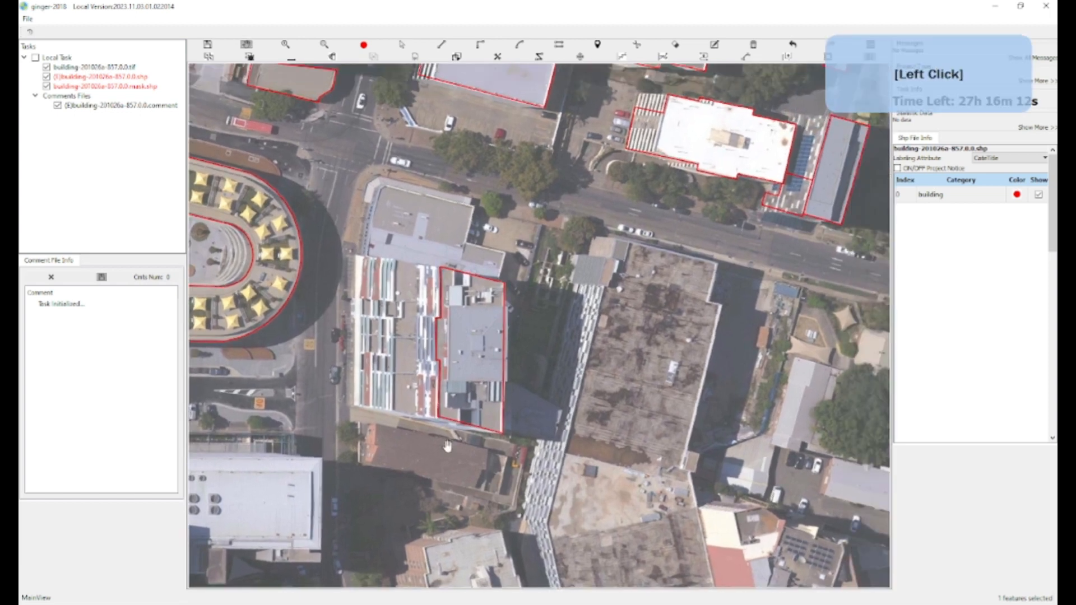
pyautogui.scroll(1, 447, 445)
pyautogui.scroll(1, 468, 424)
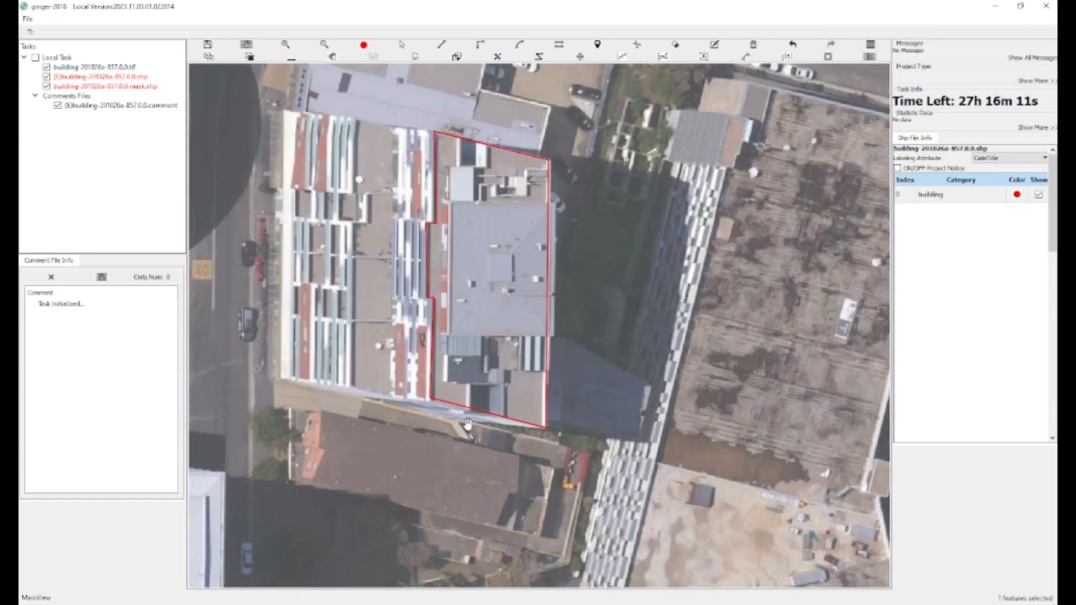
pyautogui.scroll(2, 465, 422)
pyautogui.press('w')
pyautogui.moveTo(417, 435); pyautogui.dragTo(452, 410)
pyautogui.press('w')
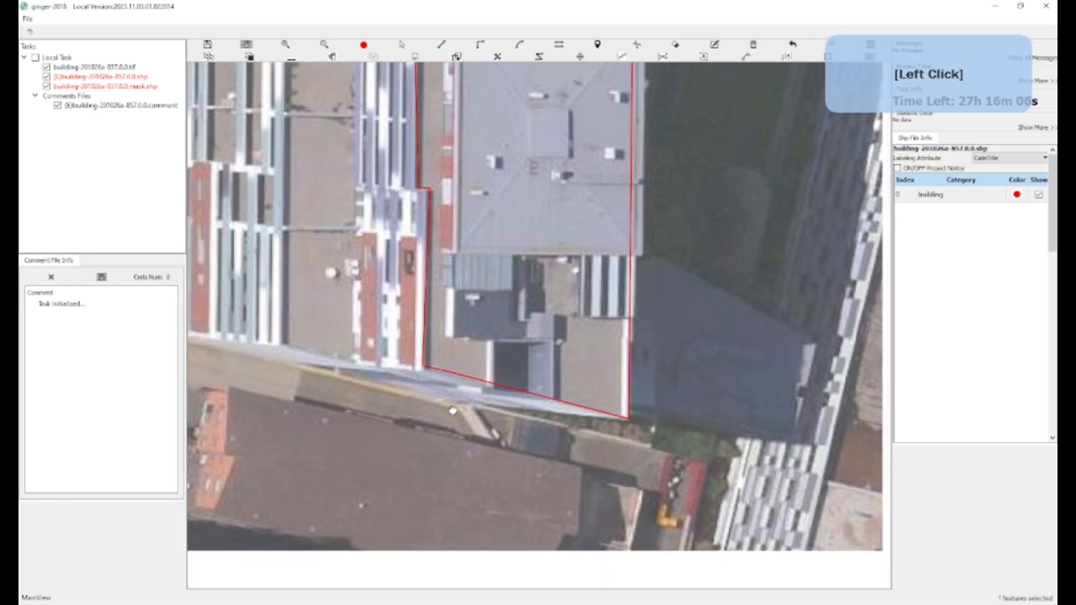
pyautogui.press('a')
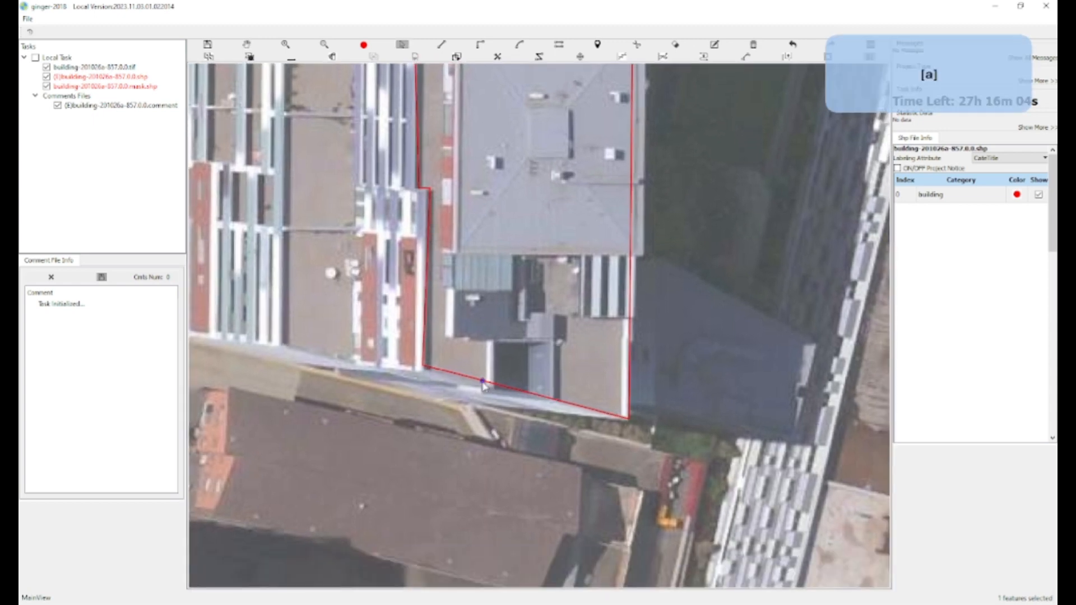
pyautogui.click(482, 384)
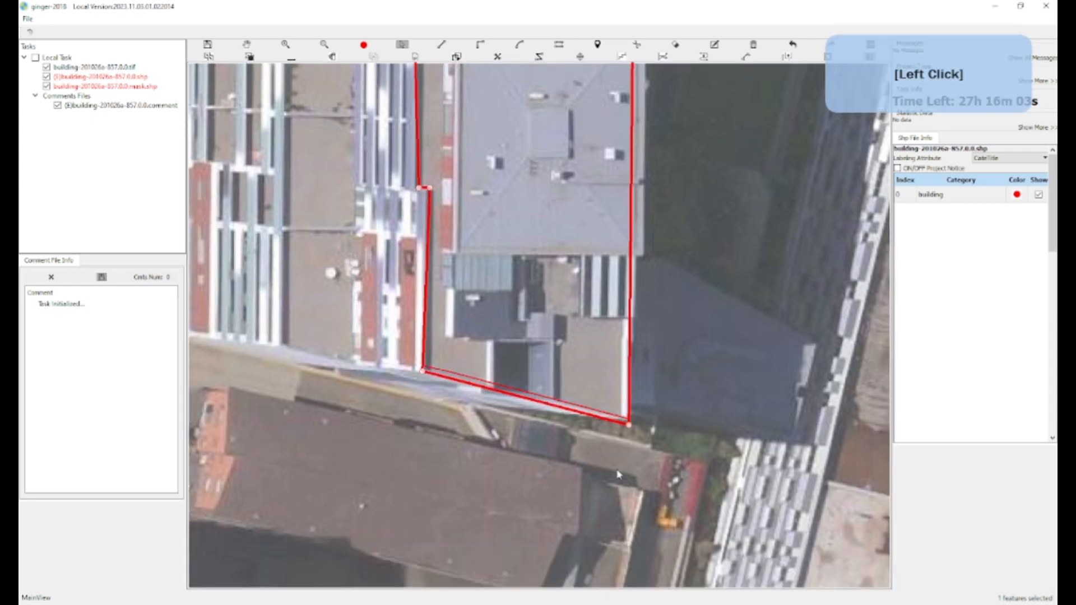
# Move the polygon's lower-right vertex up onto the corner of the white roof edge
pyautogui.scroll(5, 622, 443)
pyautogui.press('a')
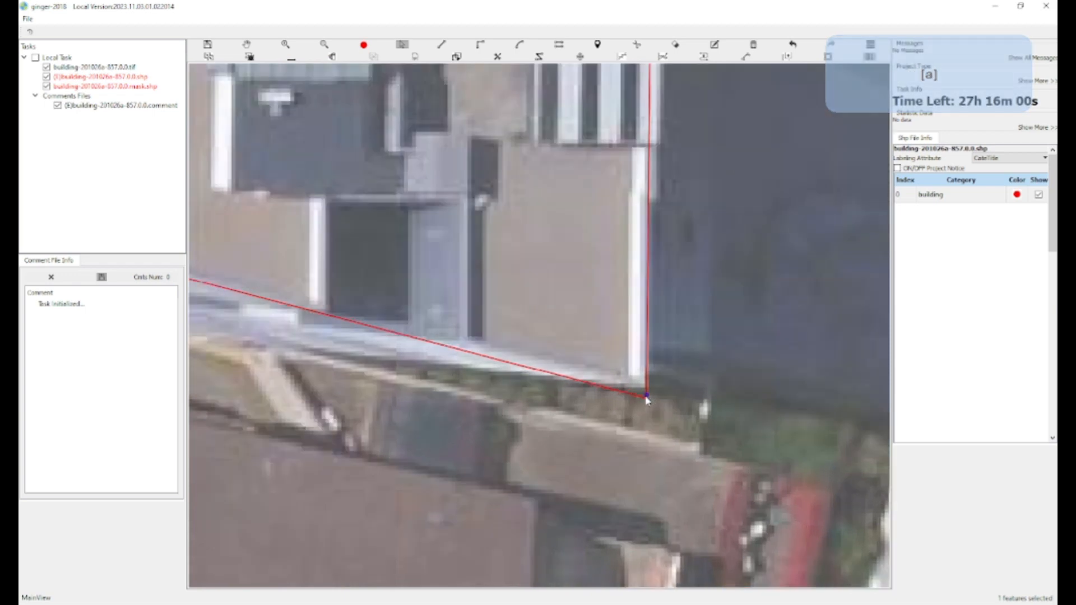
pyautogui.moveTo(645, 396); pyautogui.dragTo(647, 386)
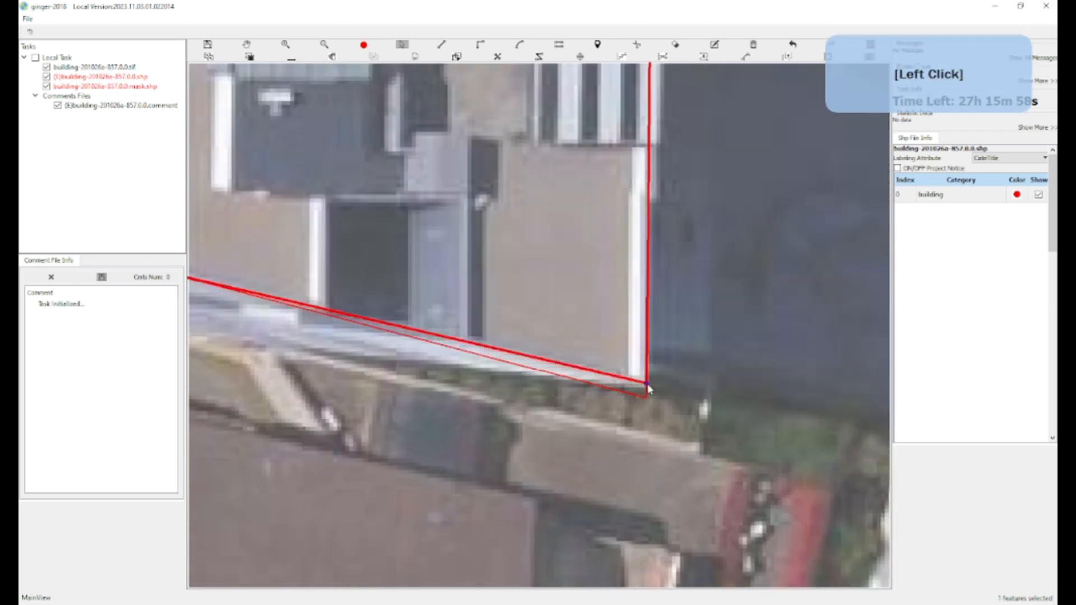
# Set the building vector by drawing a line from the roof's lower-right corner along the base of the facade
pyautogui.scroll(-2, 583, 417)
pyautogui.press('w')
pyautogui.moveTo(462, 424); pyautogui.dragTo(504, 422)
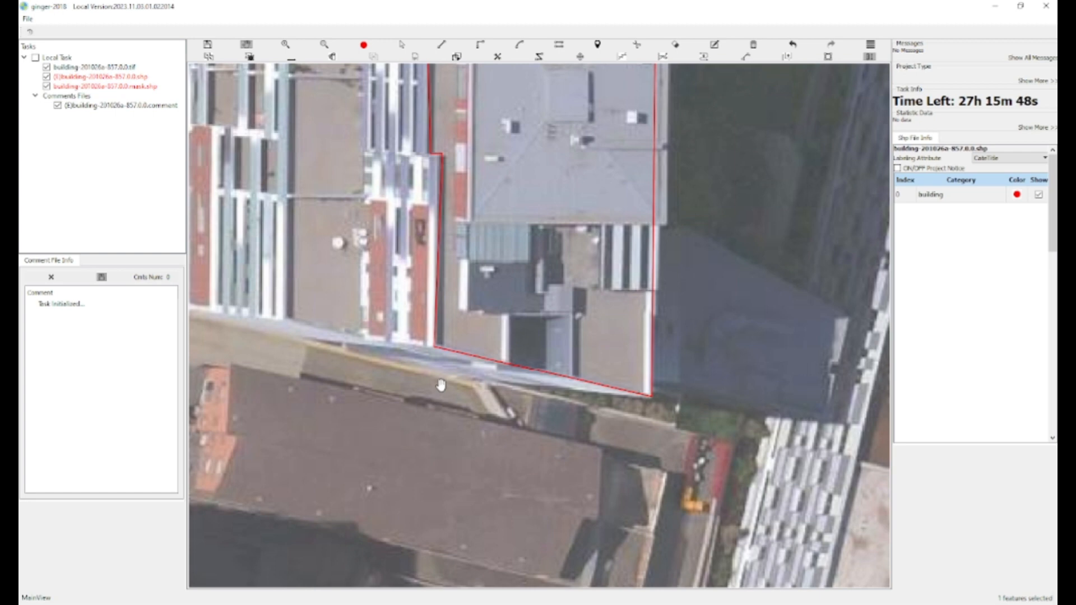
pyautogui.click(295, 64)
pyautogui.press('3')
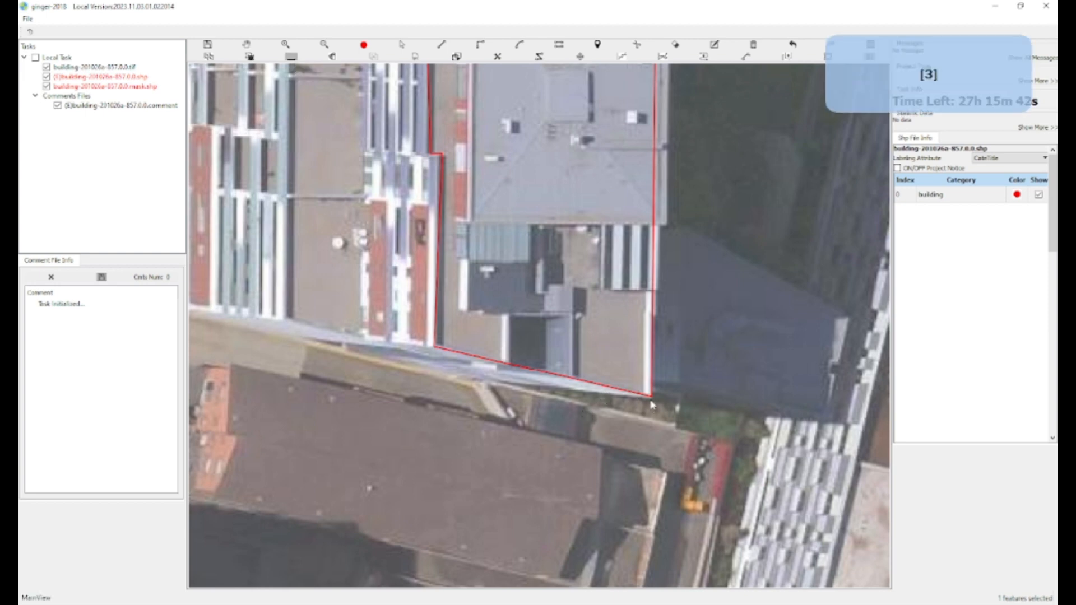
pyautogui.click(647, 396)
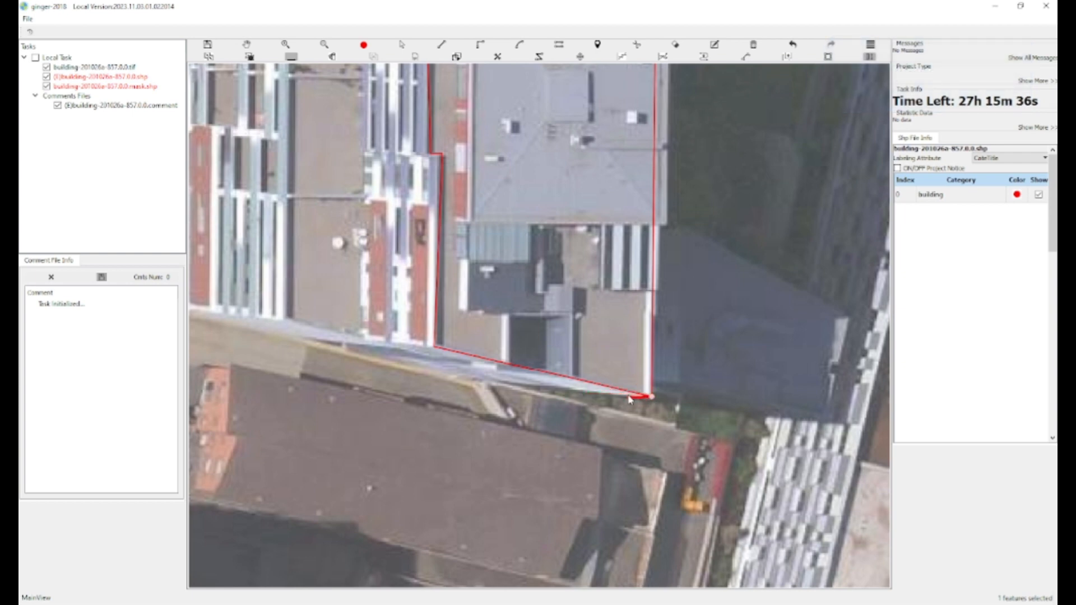
pyautogui.click(454, 381)
pyautogui.press('space')
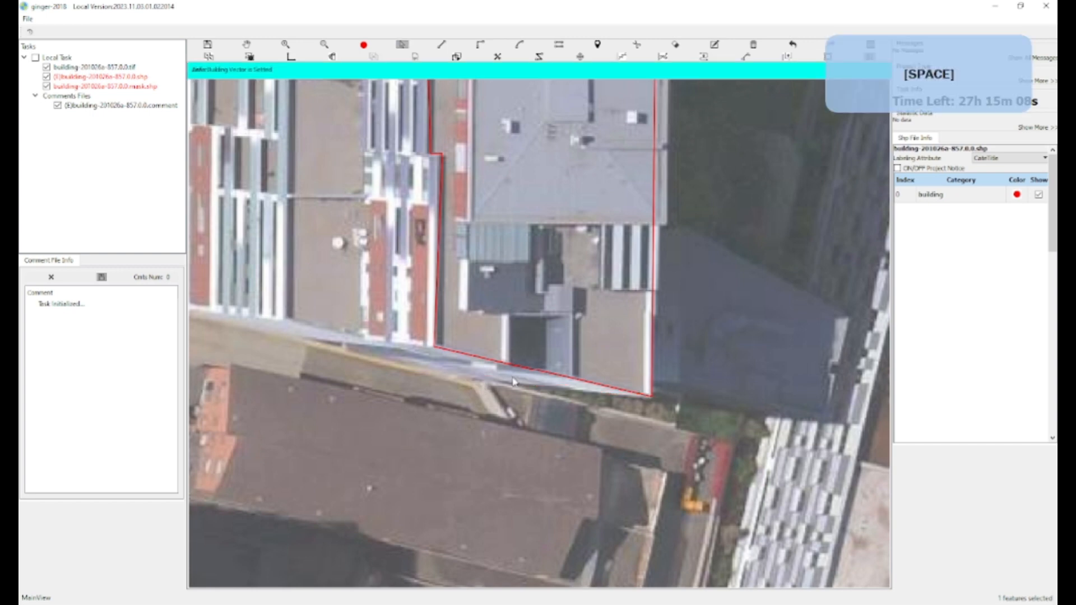
# Select the roof polygon and project its footprint outline along the building vector
pyautogui.press('a')
pyautogui.moveTo(502, 400); pyautogui.dragTo(508, 412)
pyautogui.moveTo(543, 359); pyautogui.dragTo(562, 365)
pyautogui.press('a')
pyautogui.click(561, 364)
pyautogui.keyDown('ctrl'); pyautogui.click(587, 361); pyautogui.keyUp('ctrl')
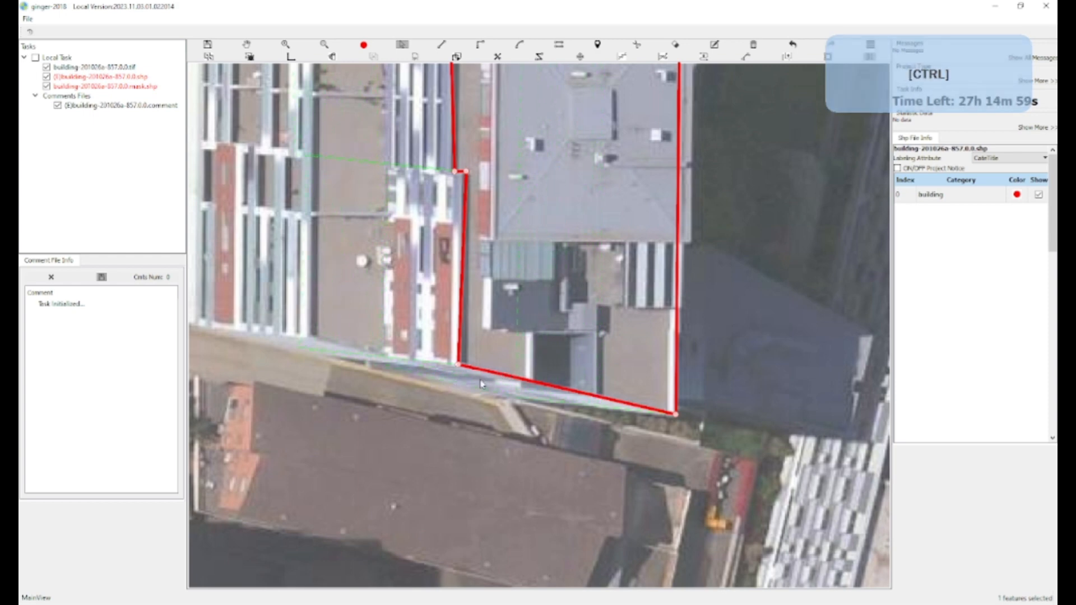
# Adjust the footprint outline's offset along the building vector to follow the base of the facade
pyautogui.scroll(1, 479, 382)
pyautogui.click(572, 369)
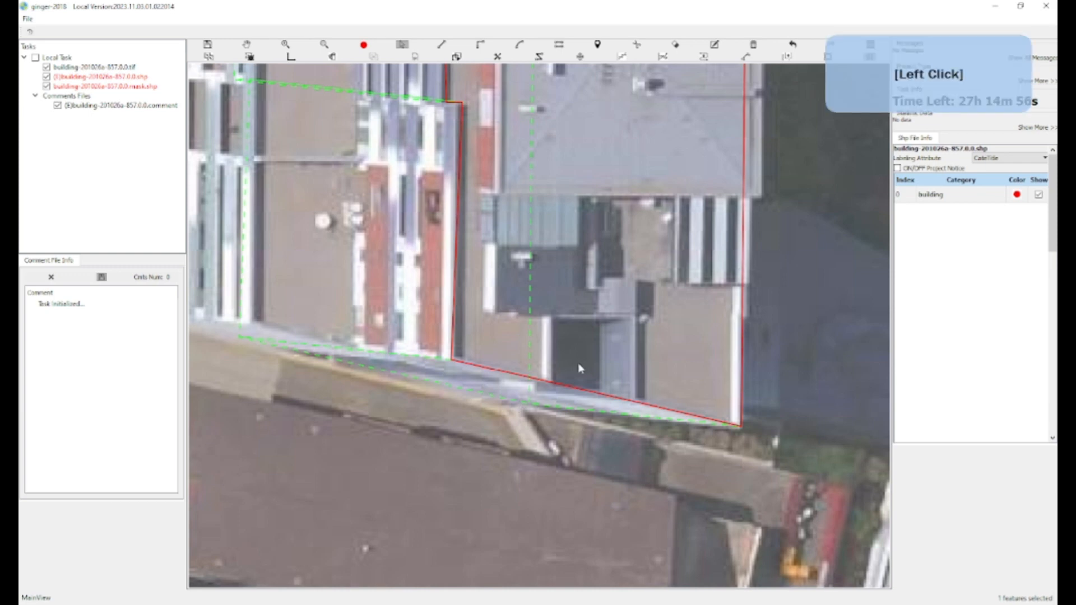
pyautogui.keyDown('ctrl'); pyautogui.click(586, 373); pyautogui.keyUp('ctrl')
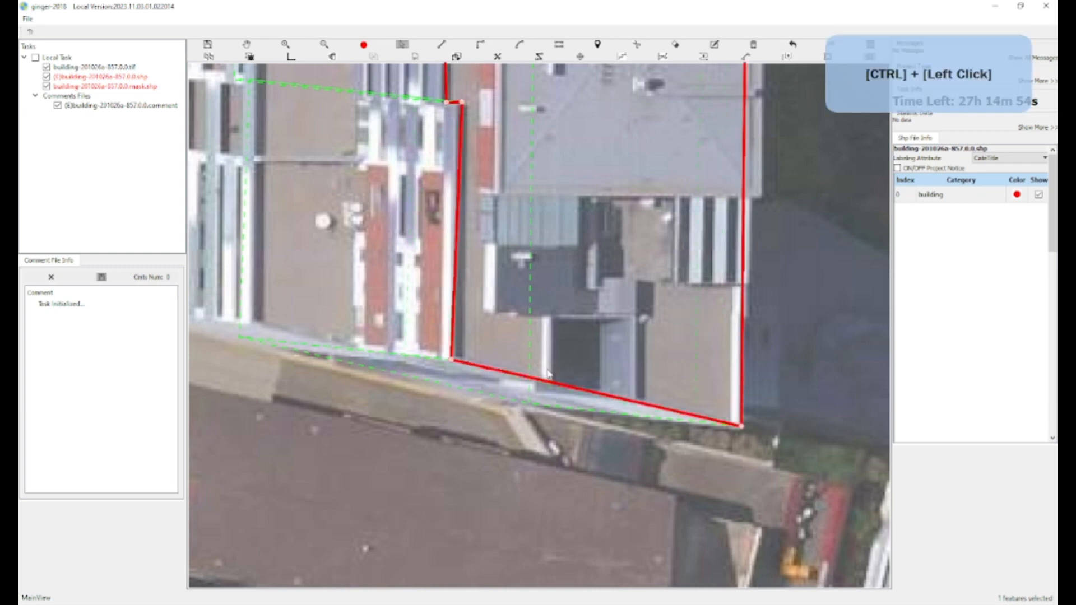
pyautogui.scroll(2, 555, 372)
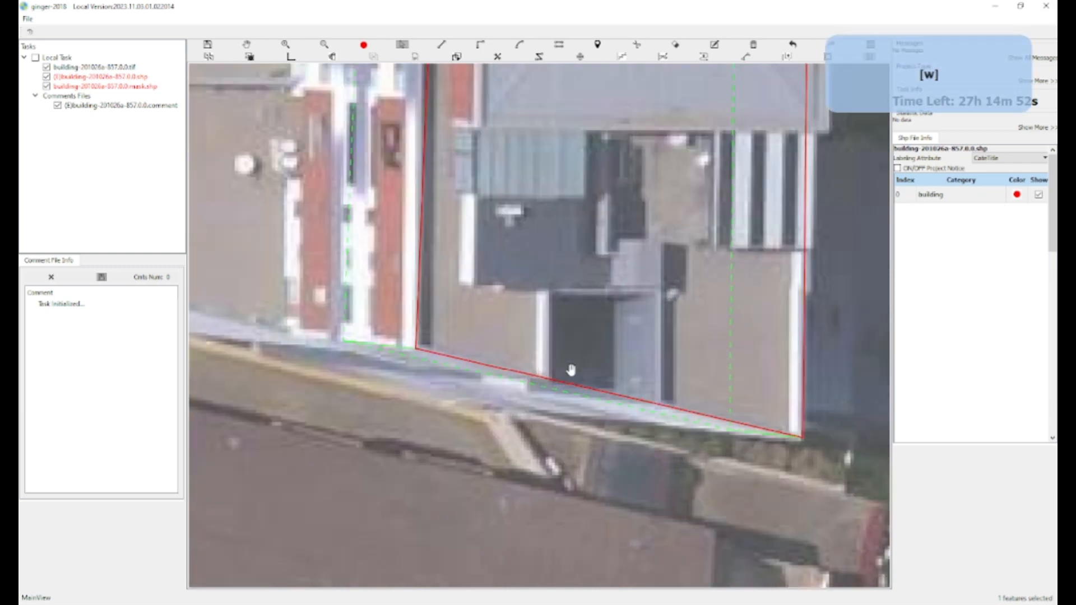
pyautogui.keyDown('ctrl'); pyautogui.click(630, 377); pyautogui.keyUp('ctrl')
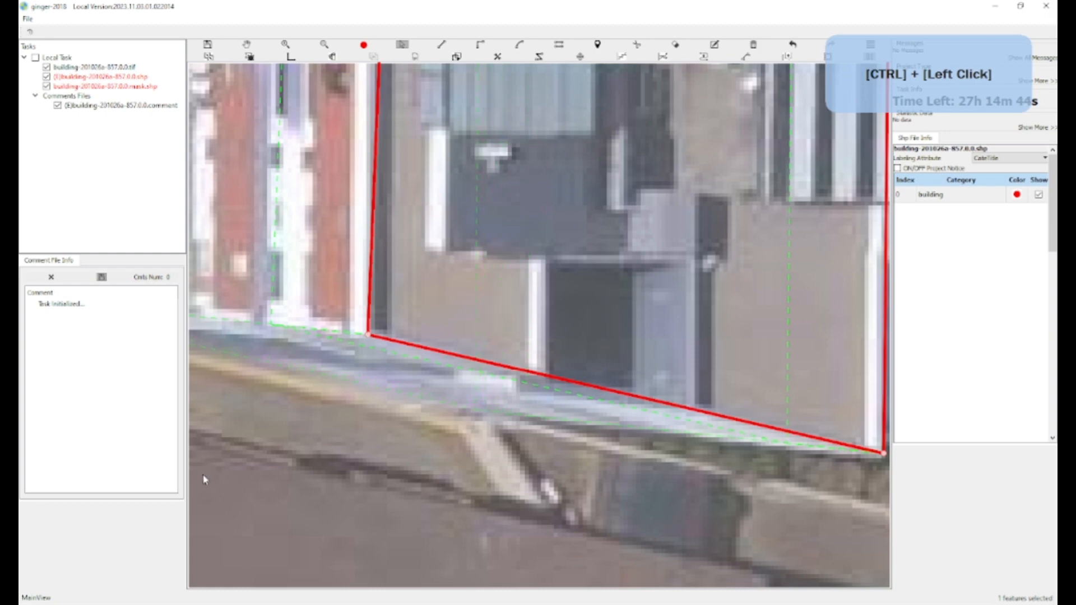
pyautogui.scroll(-1, 207, 477)
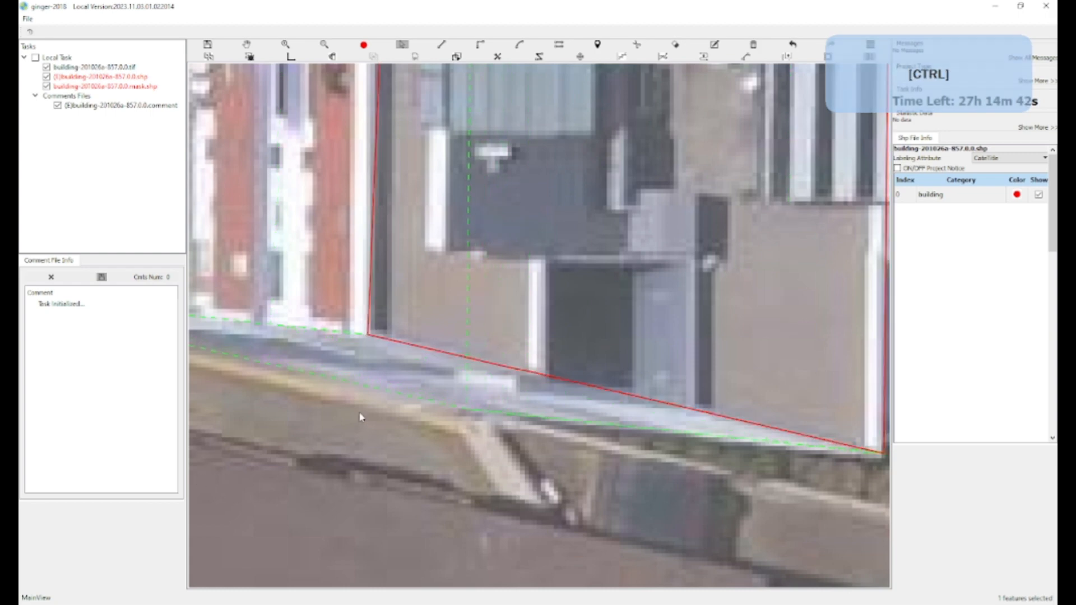
# Examine the whole building with the annotation layers hidden and shown, comparing the roof and footprint outlines with the imagery
pyautogui.scroll(-3, 362, 414)
pyautogui.scroll(-1, 368, 414)
pyautogui.press('w')
pyautogui.scroll(-1, 368, 414)
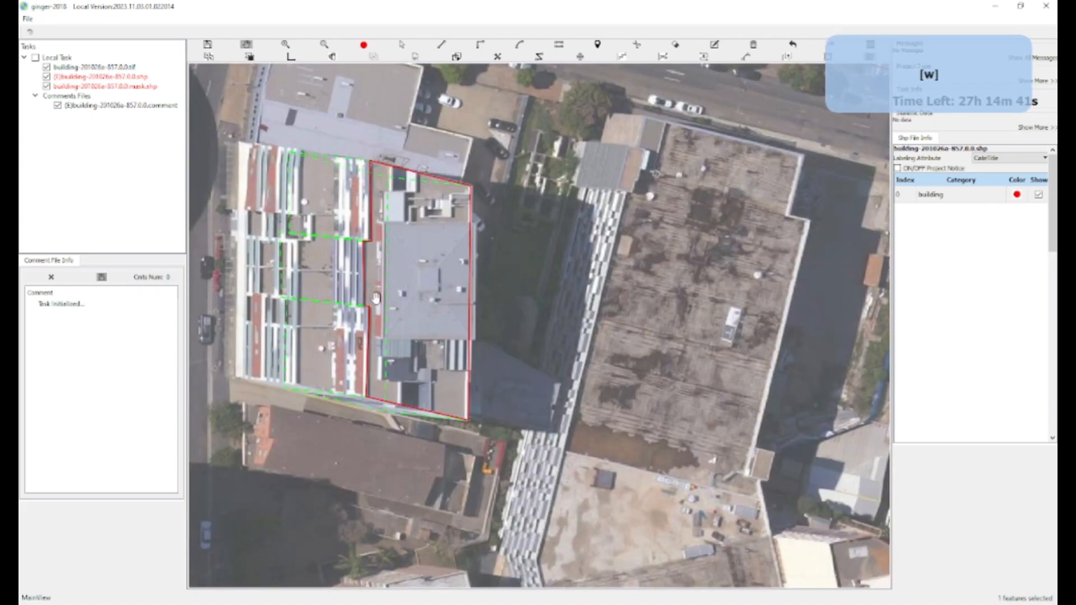
pyautogui.moveTo(367, 214); pyautogui.dragTo(376, 290)
pyautogui.press('r')
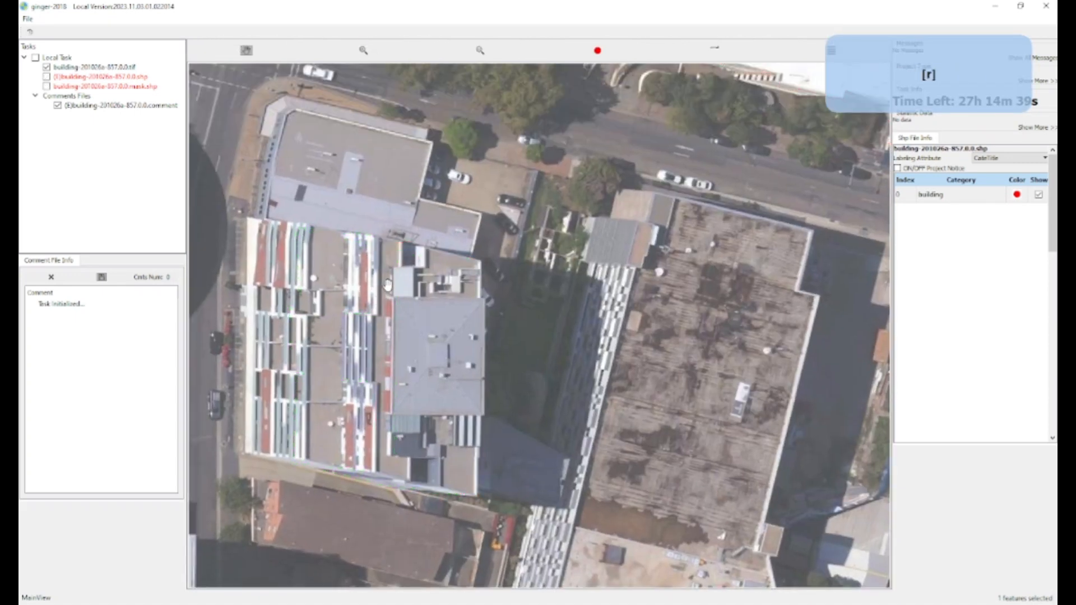
pyautogui.scroll(2, 388, 284)
pyautogui.press('w')
pyautogui.press('r')
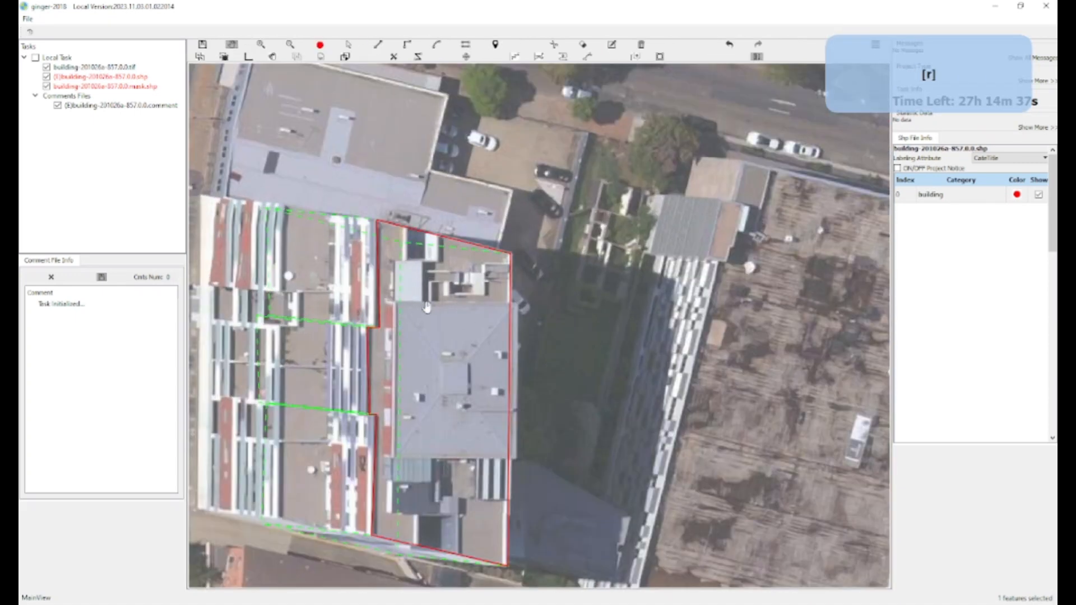
pyautogui.press('w')
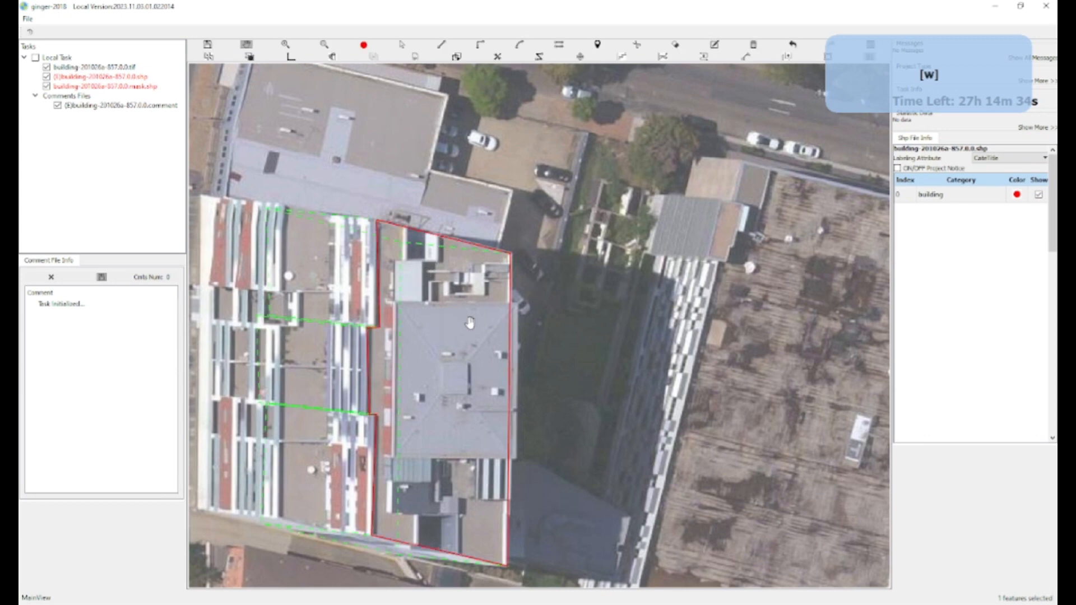
# Trace the large hipped roof section as a separate polygon and move its edge outward to follow the roof border
pyautogui.moveTo(470, 323); pyautogui.dragTo(401, 323)
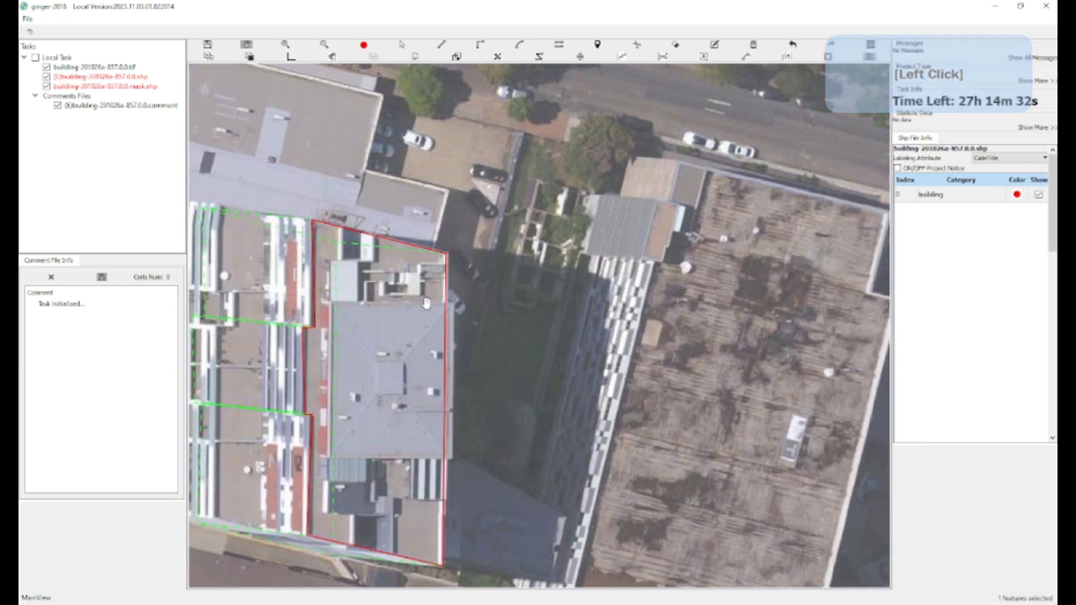
pyautogui.press('w')
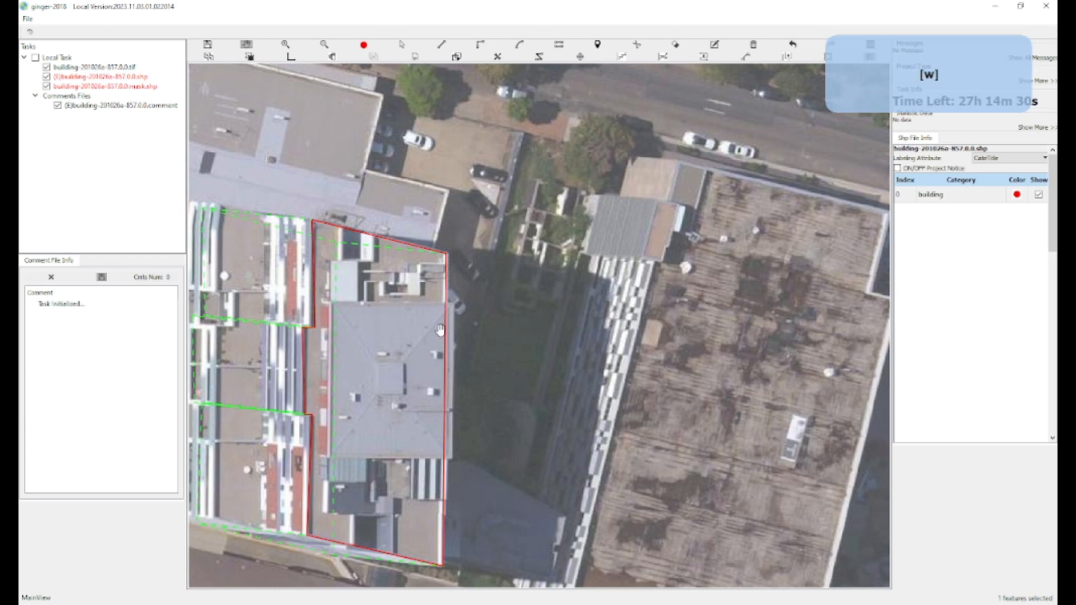
pyautogui.scroll(1, 435, 332)
pyautogui.scroll(1, 467, 278)
pyautogui.click(452, 279)
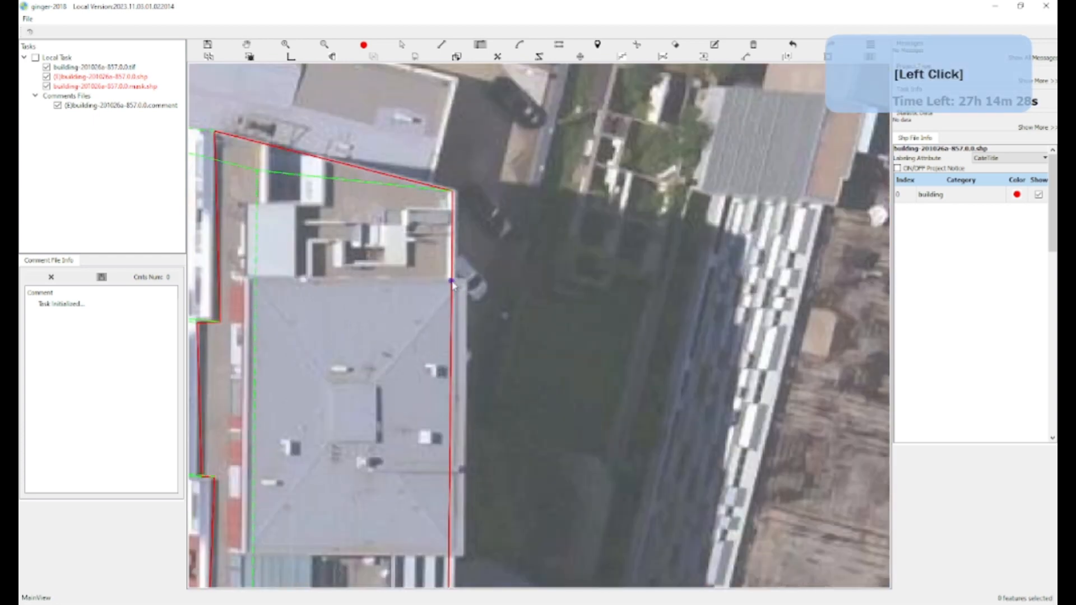
pyautogui.click(247, 279)
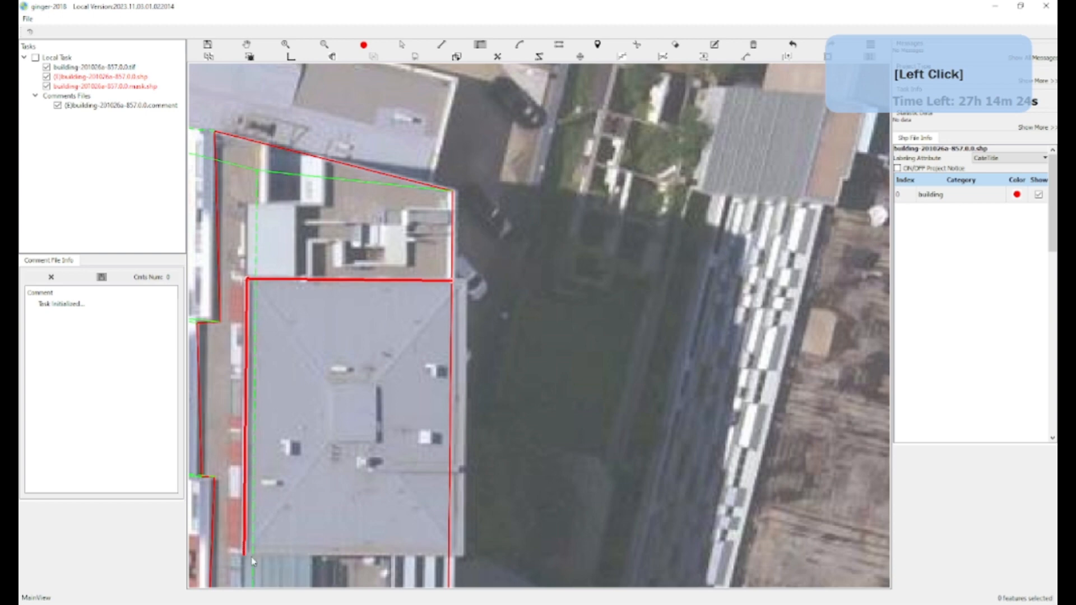
pyautogui.click(251, 559)
pyautogui.click(479, 565)
pyautogui.press('space')
pyautogui.press('a')
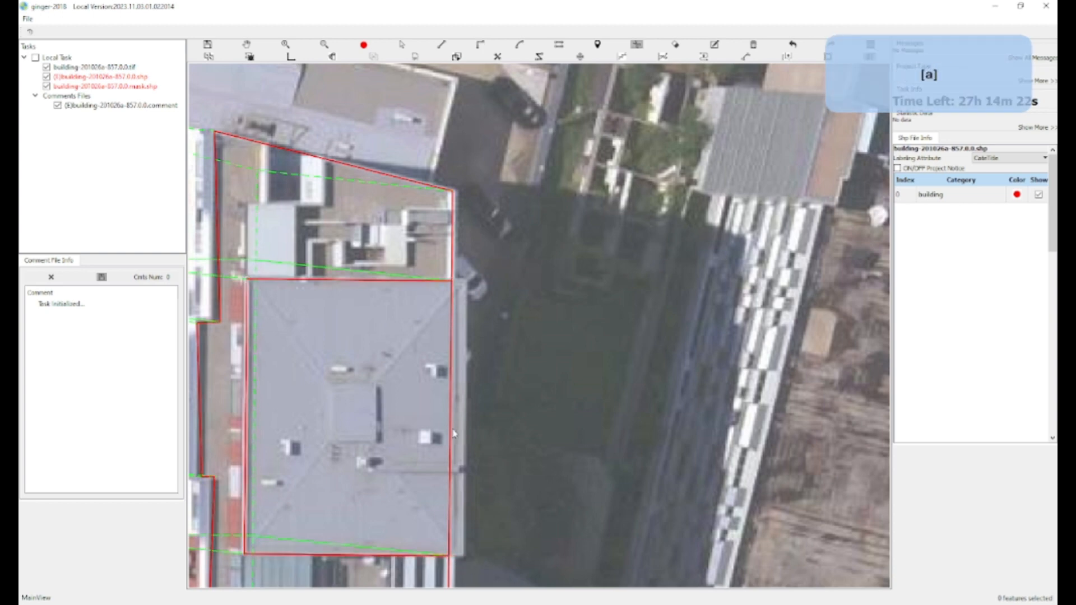
pyautogui.moveTo(454, 434); pyautogui.dragTo(469, 433)
# Trace the small rectangular roof block adjoining the upper-left part of the hipped roof as its own polygon
pyautogui.press('w')
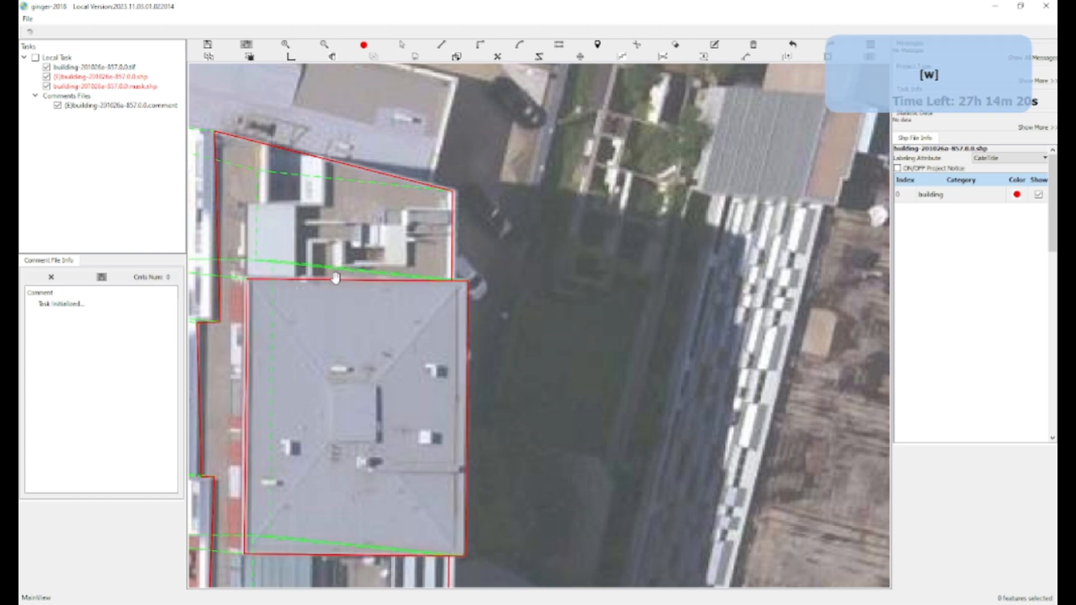
pyautogui.moveTo(296, 284); pyautogui.dragTo(303, 374)
pyautogui.press('g')
pyautogui.click(302, 372)
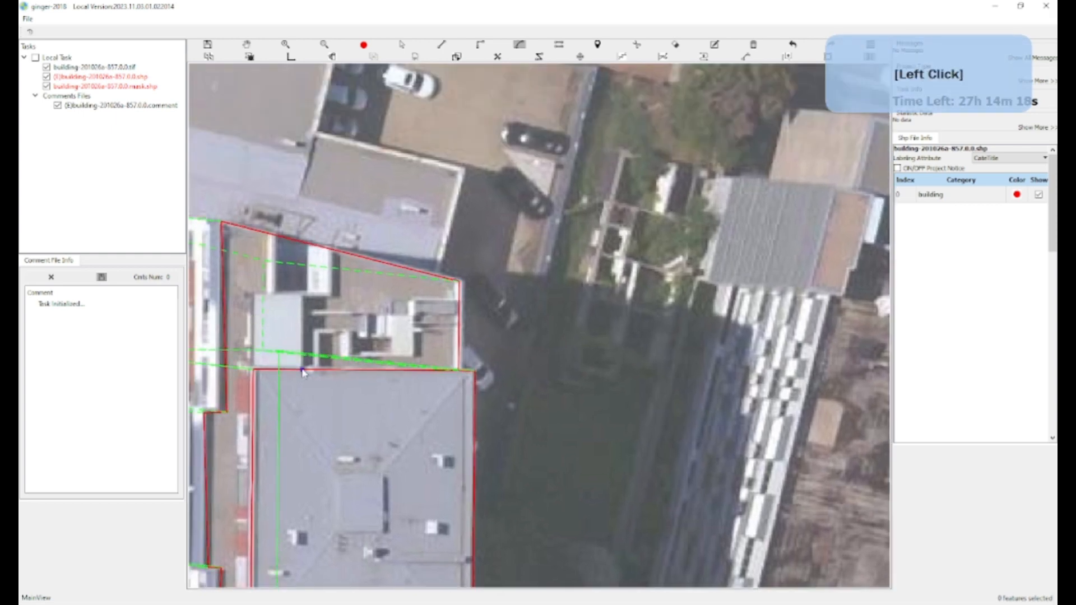
pyautogui.press('f')
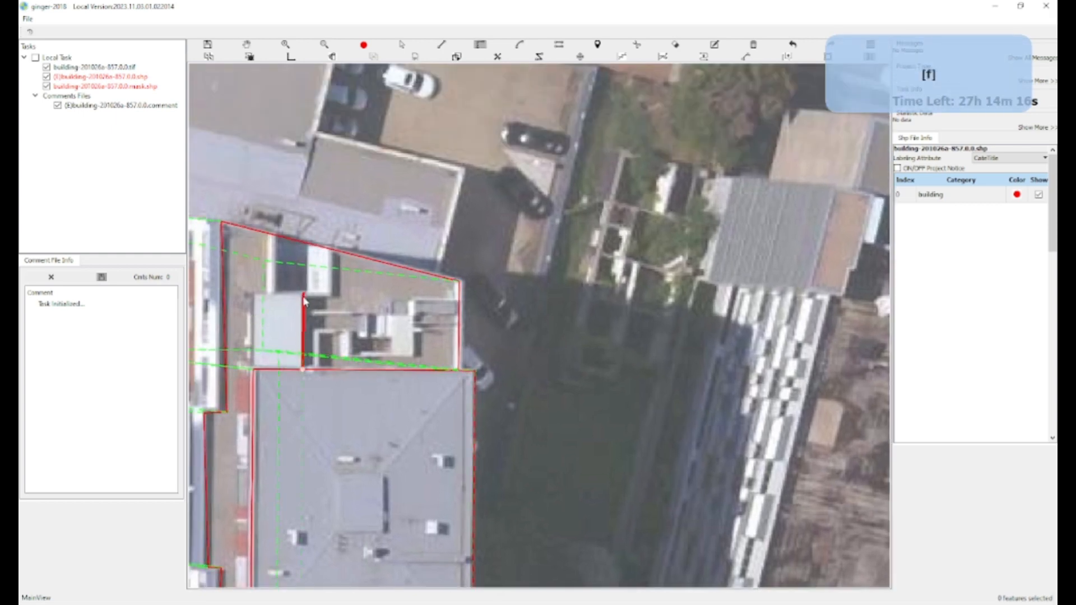
pyautogui.click(302, 301)
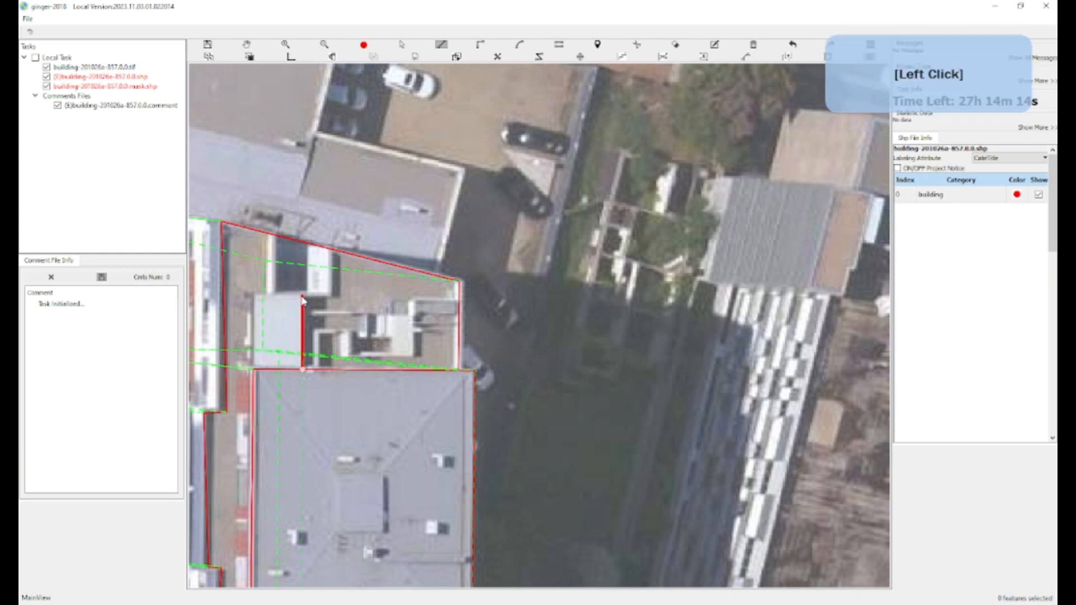
pyautogui.press('f')
pyautogui.click(256, 298)
pyautogui.press('f')
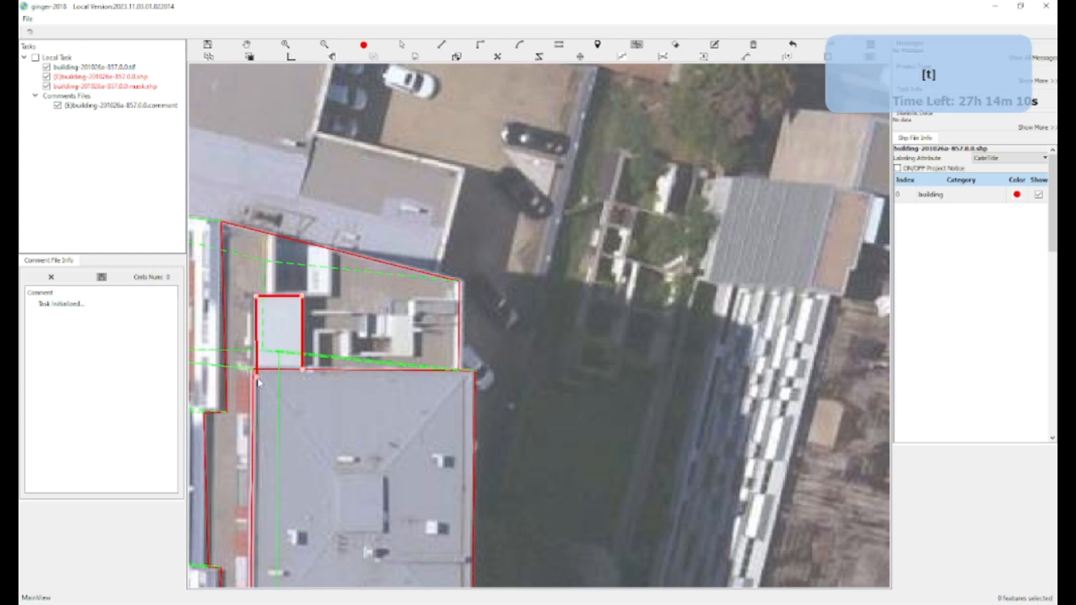
pyautogui.press('space')
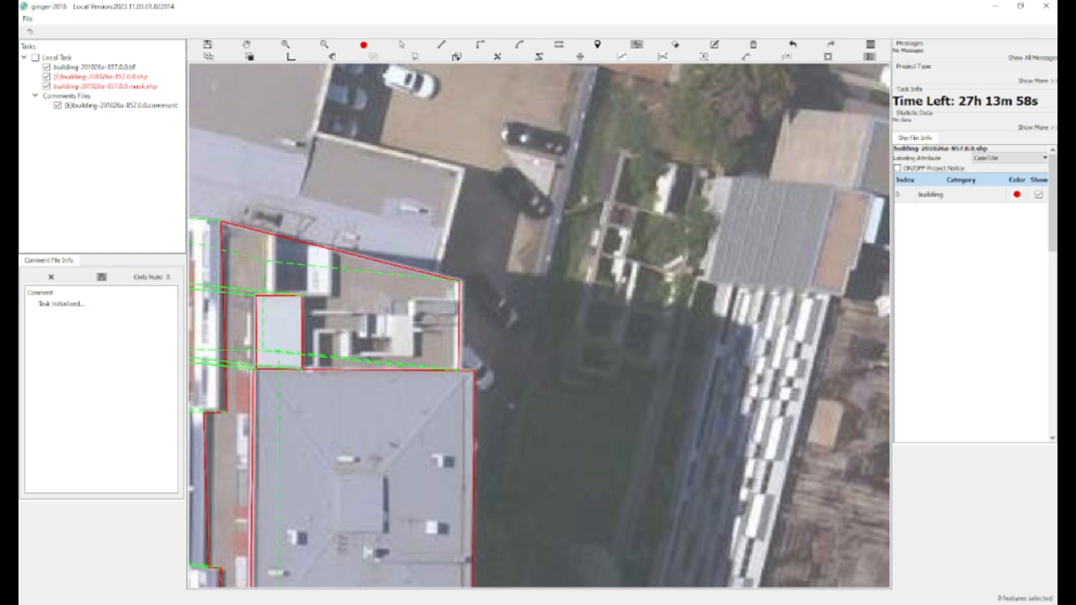
pyautogui.click(538, 603)
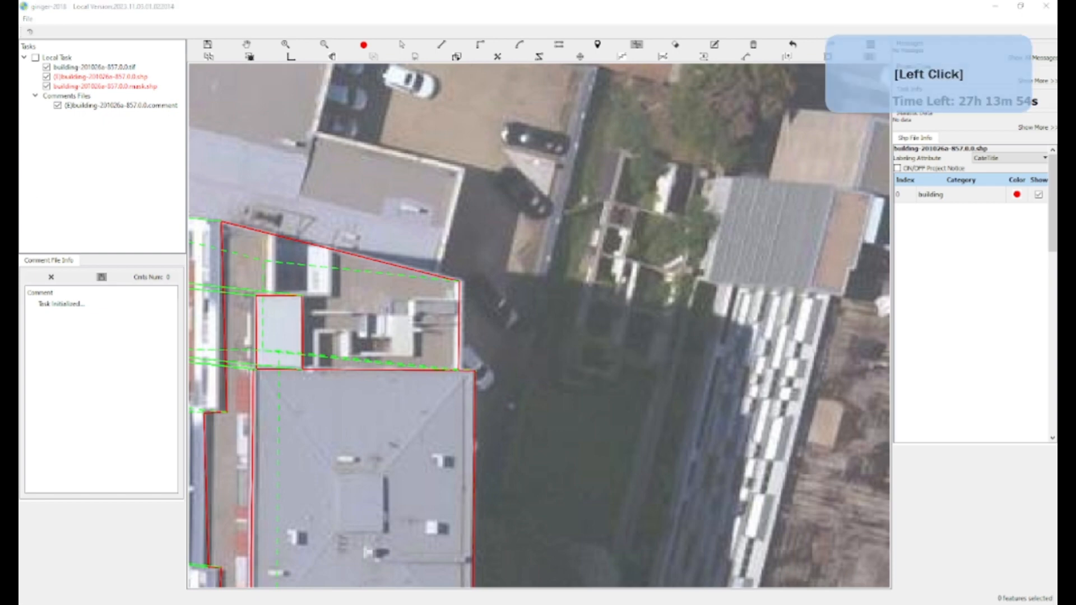
pyautogui.rightClick(537, 325)
pyautogui.click(538, 325)
pyautogui.click(538, 325)
pyautogui.press('b')
pyautogui.press('b')
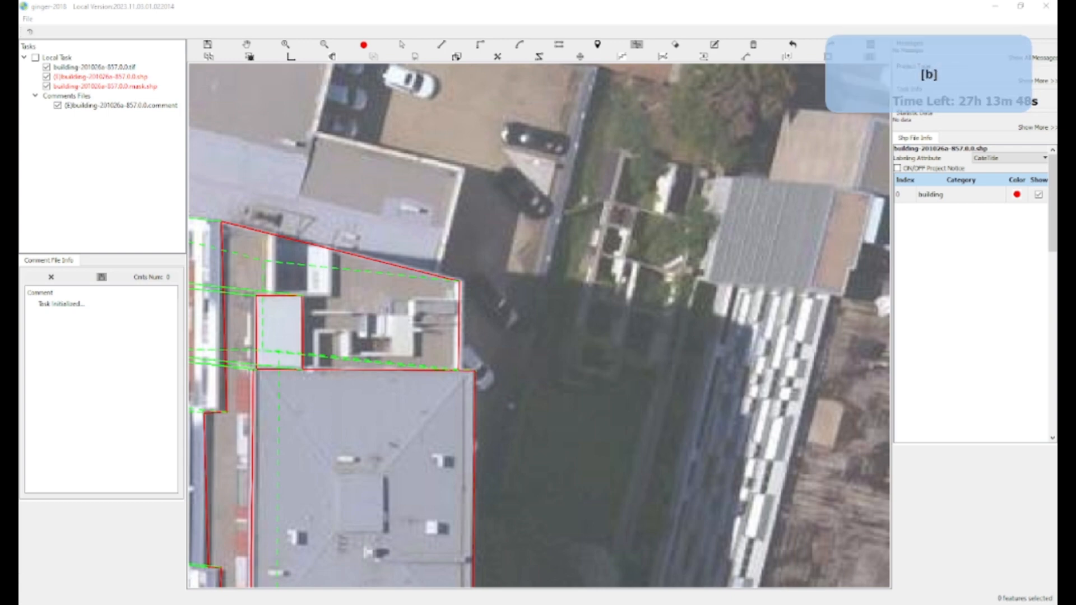
pyautogui.press('space')
pyautogui.press('a')
pyautogui.press('g')
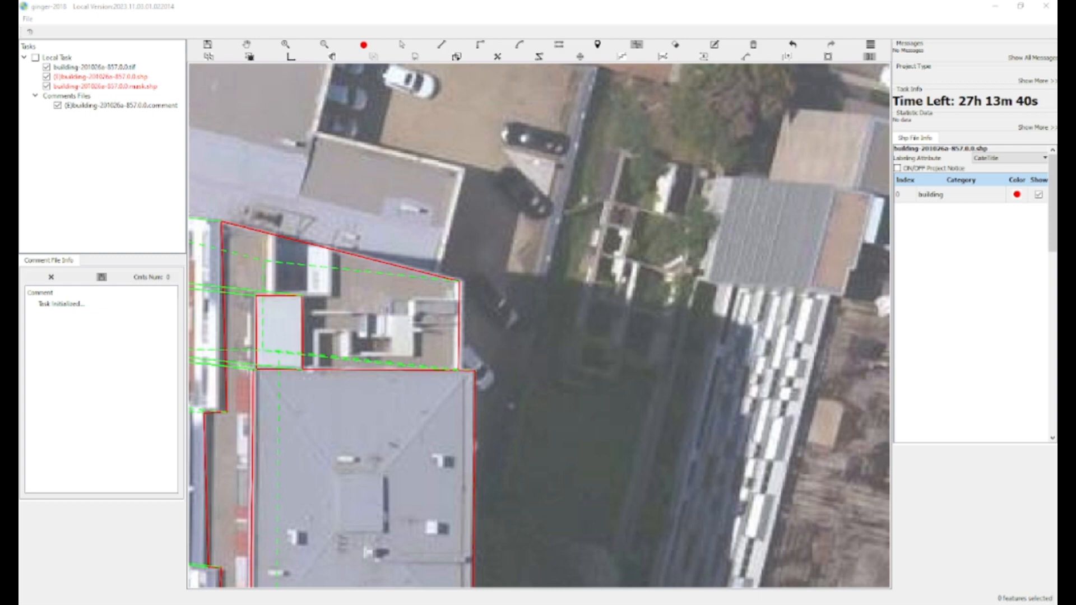
pyautogui.press('a')
pyautogui.press('c')
pyautogui.press('d')
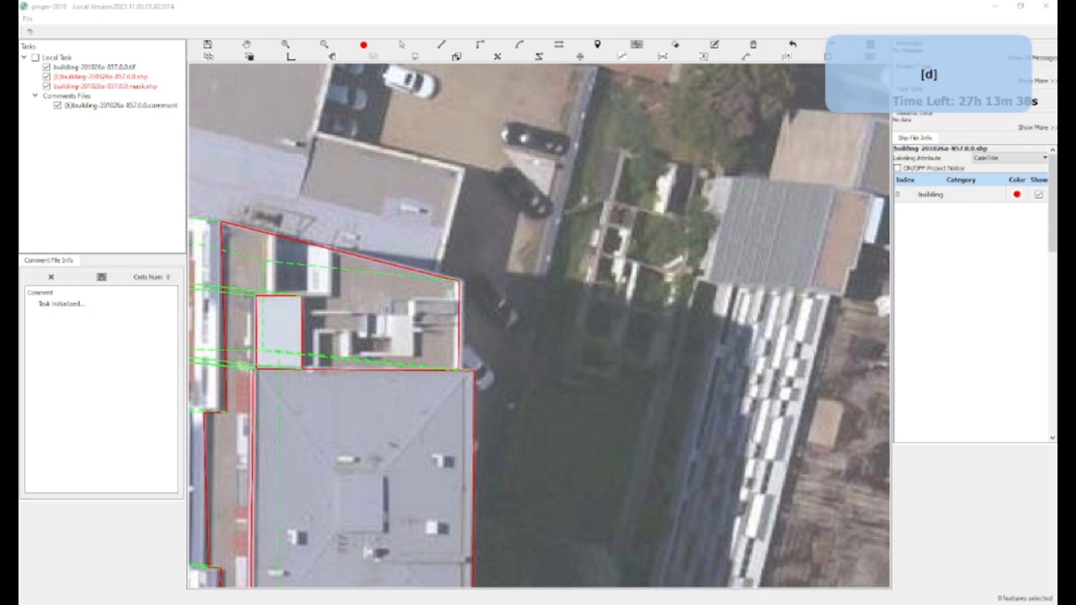
pyautogui.press('space')
pyautogui.press('k')
pyautogui.press('Return')
pyautogui.click(460, 280)
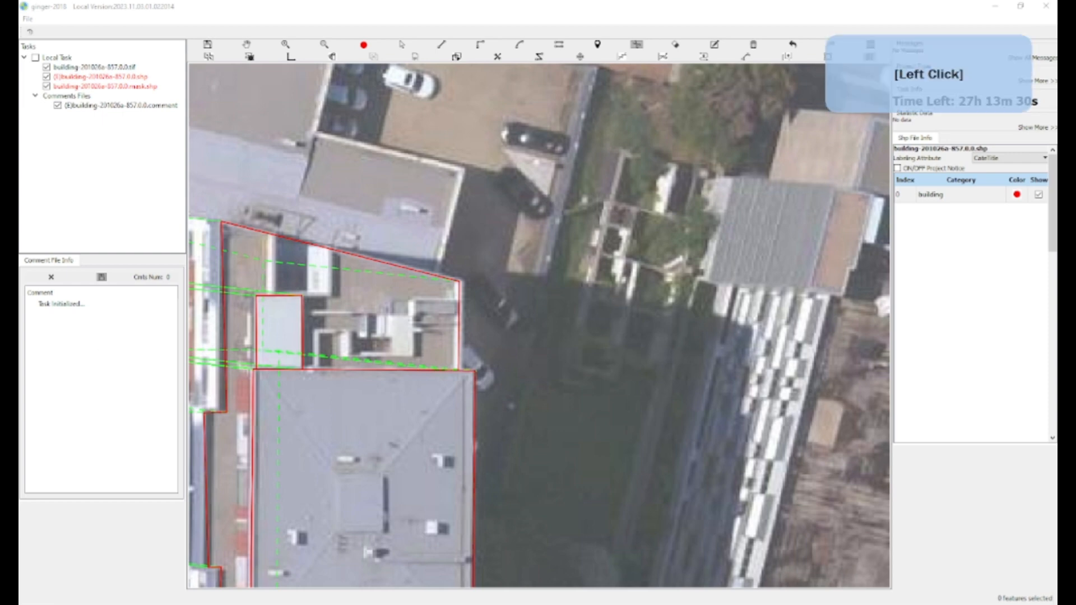
pyautogui.click(562, 376)
# Trace the narrow white roof block along the building's slanted upper edge as its own polygon
pyautogui.press('w')
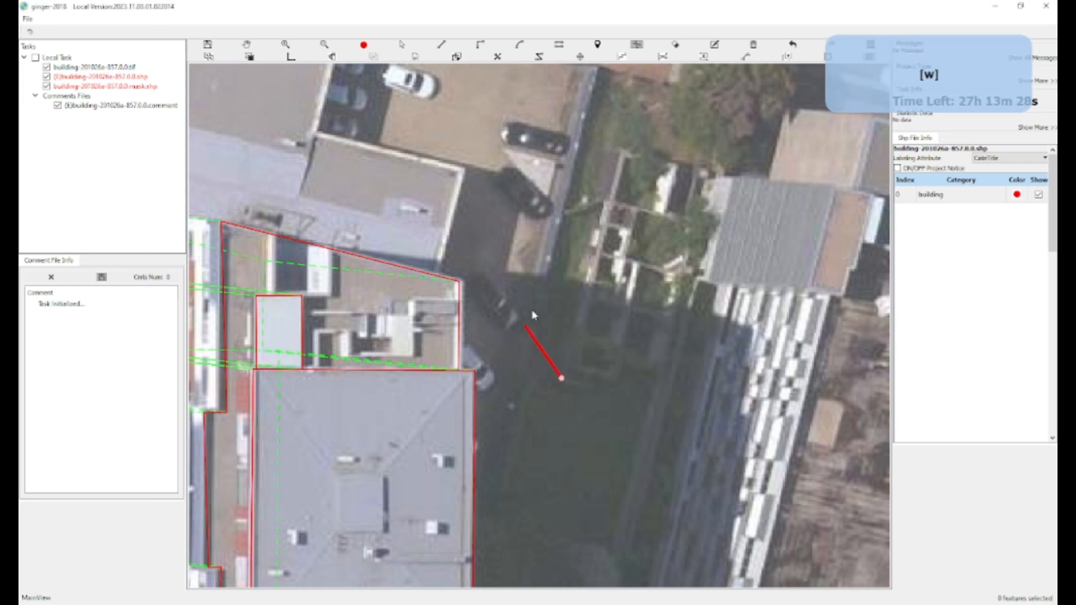
pyautogui.moveTo(518, 298); pyautogui.dragTo(580, 372)
pyautogui.press('w')
pyautogui.scroll(3, 397, 327)
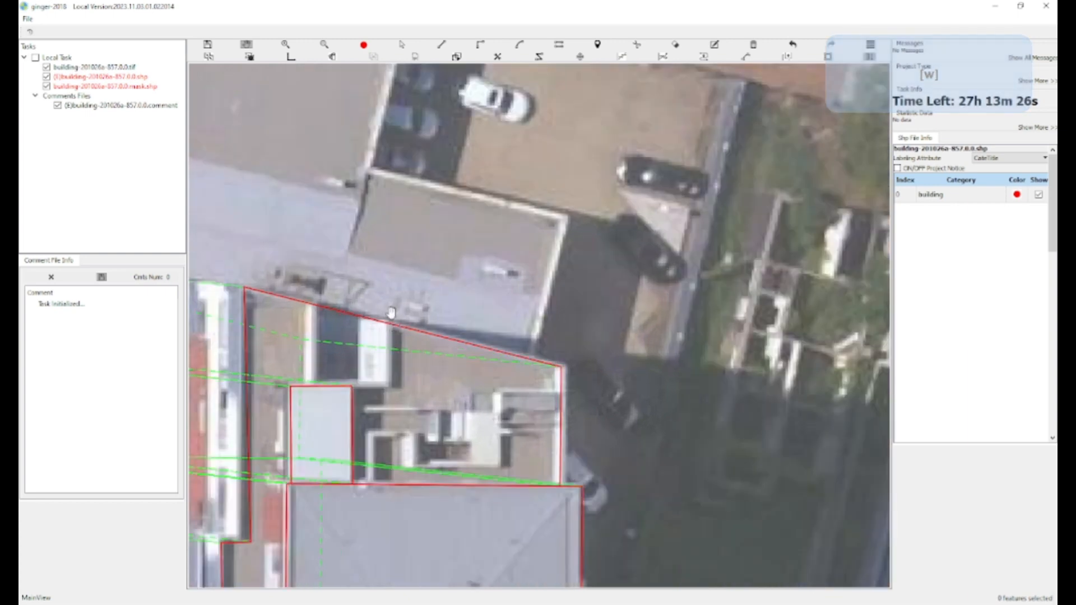
pyautogui.press('s')
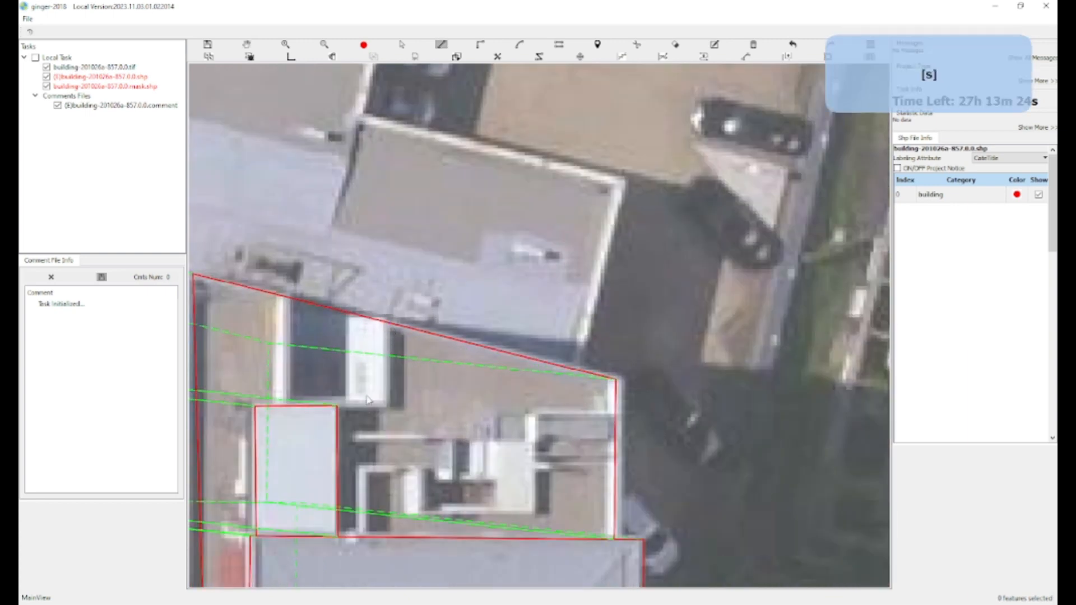
pyautogui.click(348, 313)
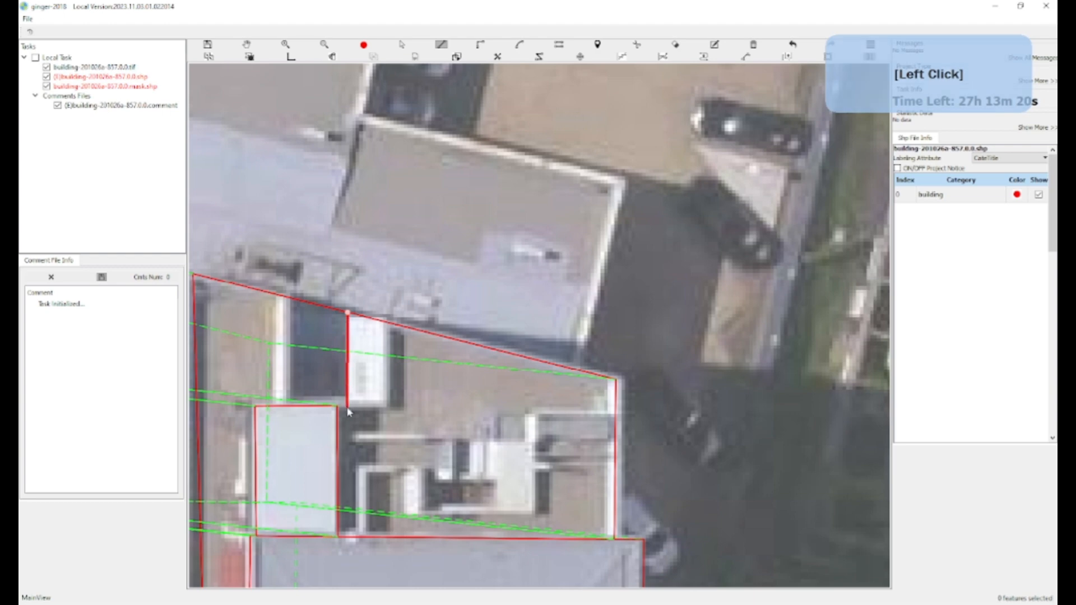
pyautogui.click(348, 406)
pyautogui.press('f')
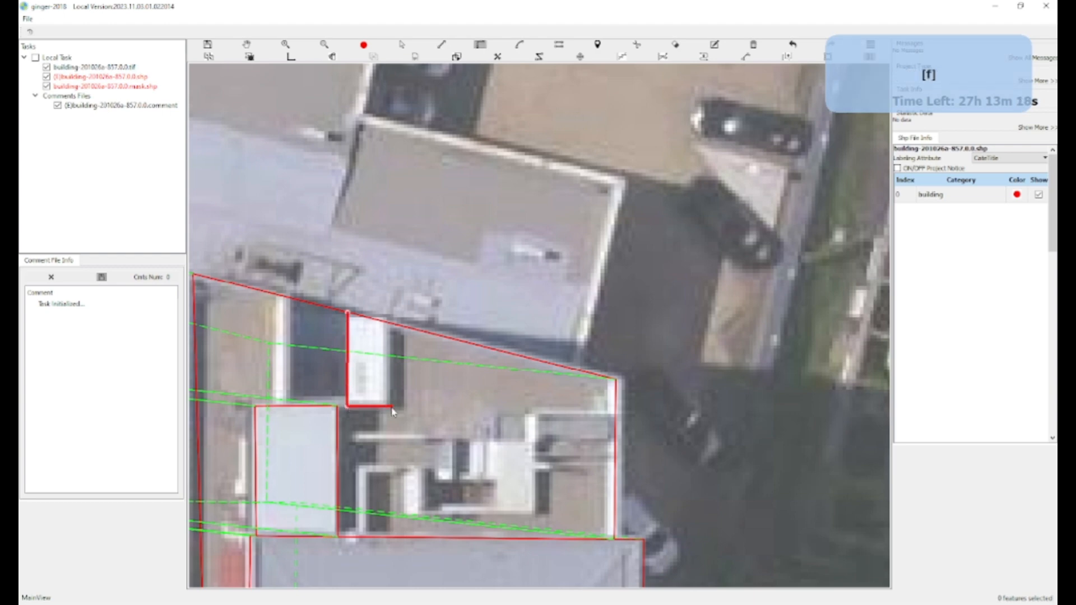
pyautogui.click(391, 406)
pyautogui.press('t')
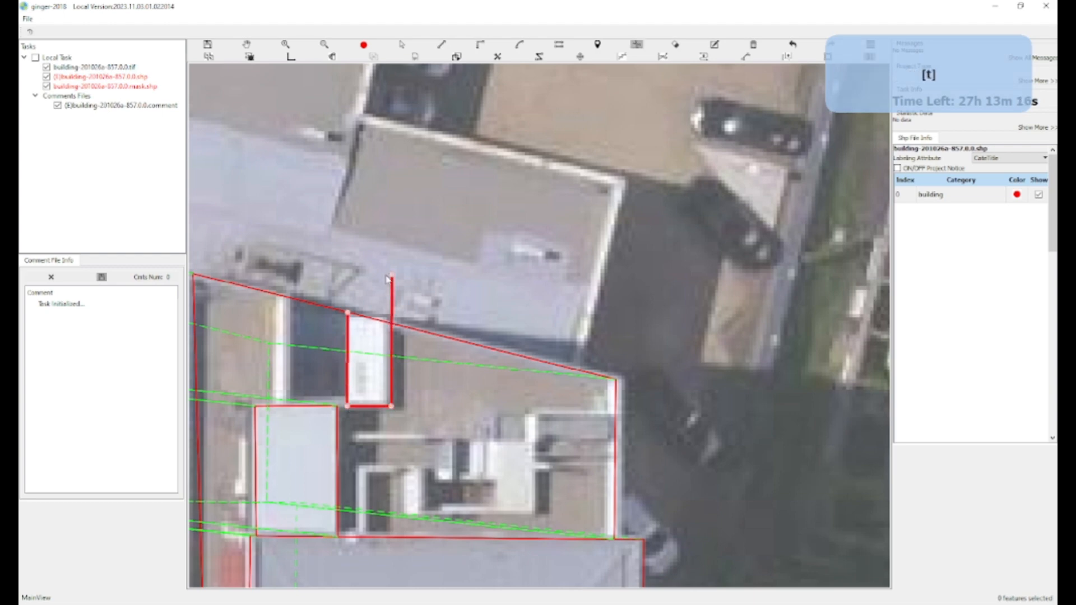
pyautogui.press('space')
# Examine the traced roof sections across the building, comparing them with the imagery while hiding and showing the annotation layers
pyautogui.scroll(-2, 386, 320)
pyautogui.scroll(-3, 400, 371)
pyautogui.press('w')
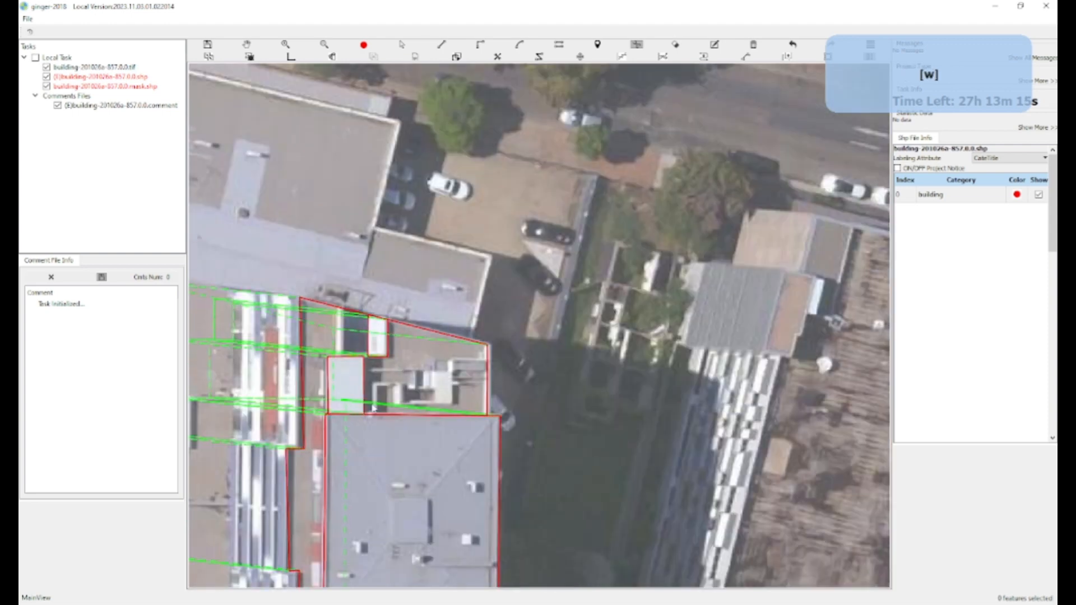
pyautogui.scroll(2, 400, 370)
pyautogui.moveTo(401, 370); pyautogui.dragTo(484, 323)
pyautogui.press('w')
pyautogui.scroll(-1, 407, 430)
pyautogui.moveTo(407, 431); pyautogui.dragTo(417, 363)
pyautogui.press('w')
pyautogui.moveTo(383, 412); pyautogui.dragTo(415, 466)
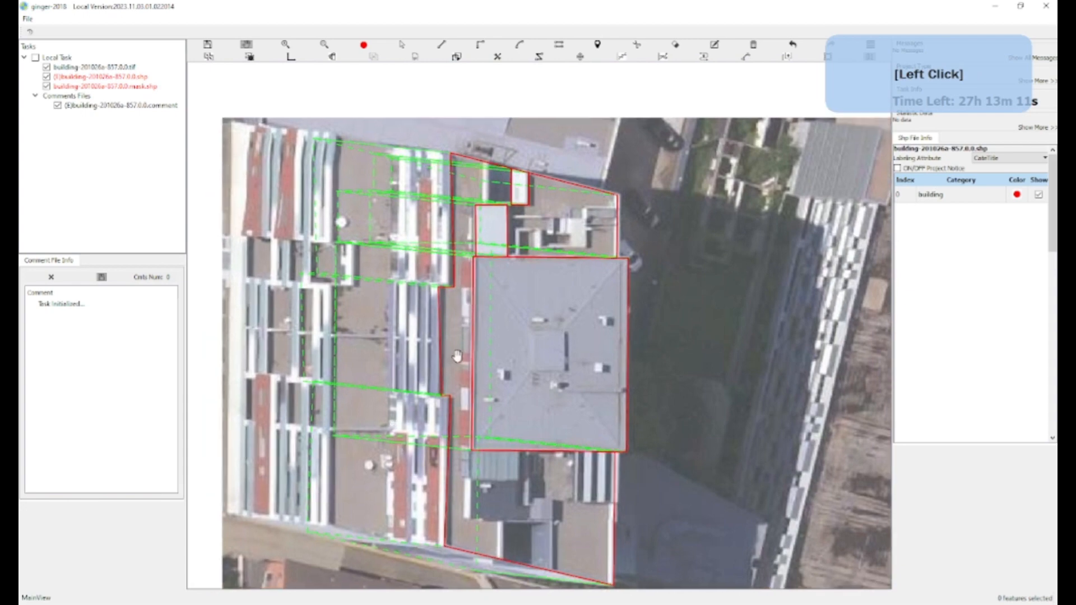
pyautogui.scroll(2, 461, 347)
pyautogui.scroll(2, 473, 341)
pyautogui.press('r')
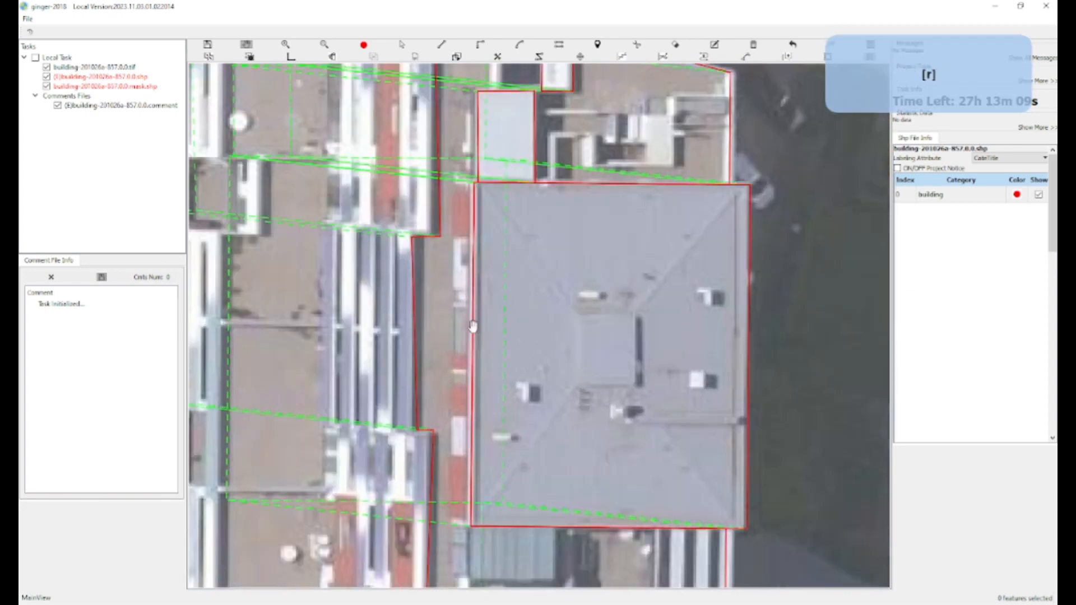
pyautogui.press('r')
pyautogui.press('r')
pyautogui.scroll(-3, 479, 366)
pyautogui.press('w')
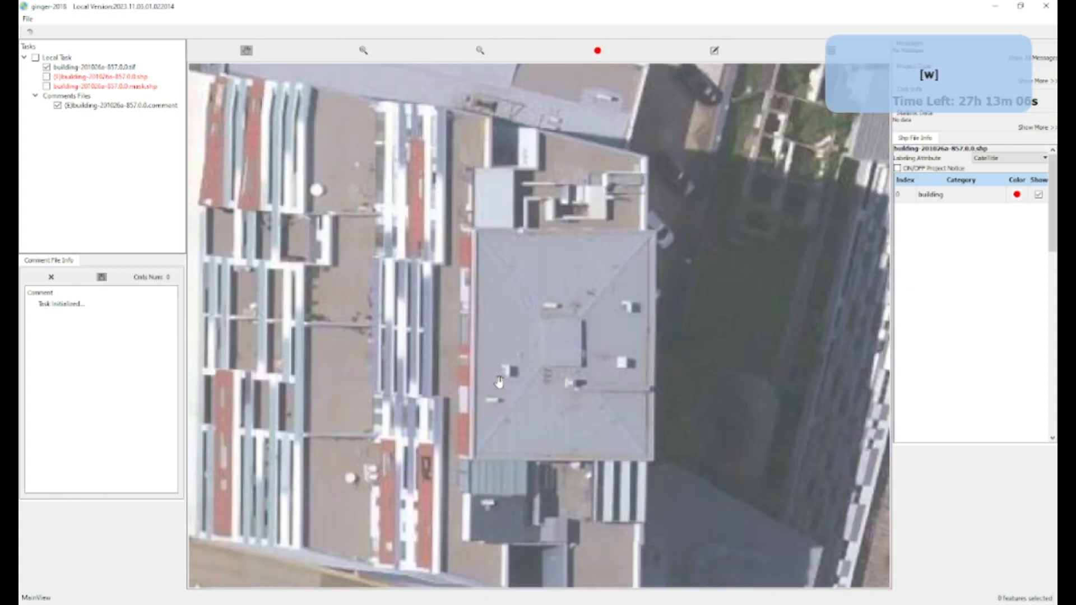
pyautogui.press('r')
pyautogui.scroll(2, 499, 386)
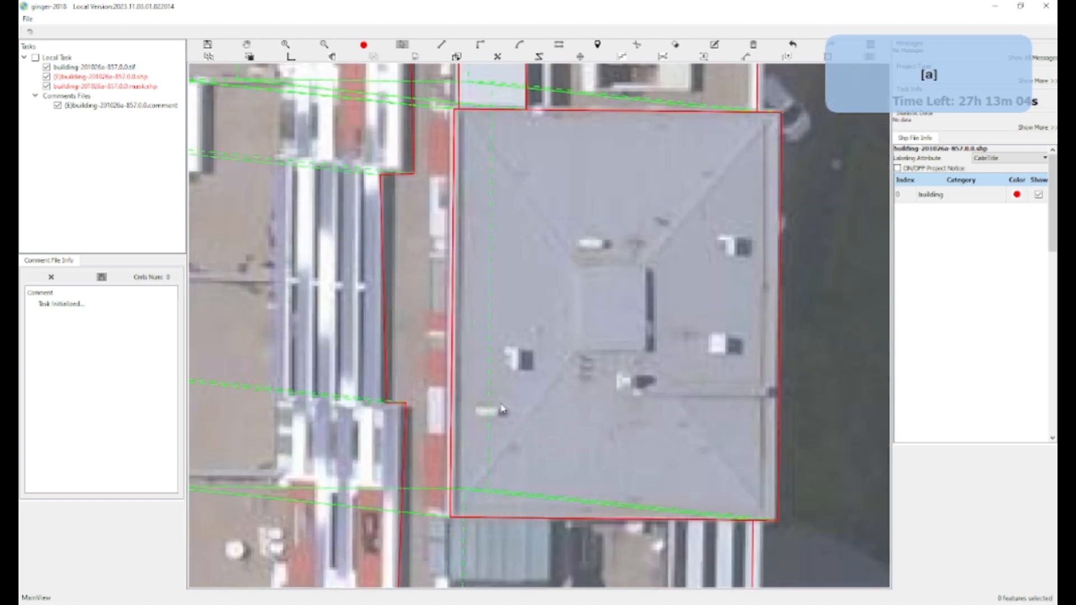
# Select the hipped roof polygon and examine its projected outline against the facade and the rest of the building
pyautogui.click(501, 409)
pyautogui.press('w')
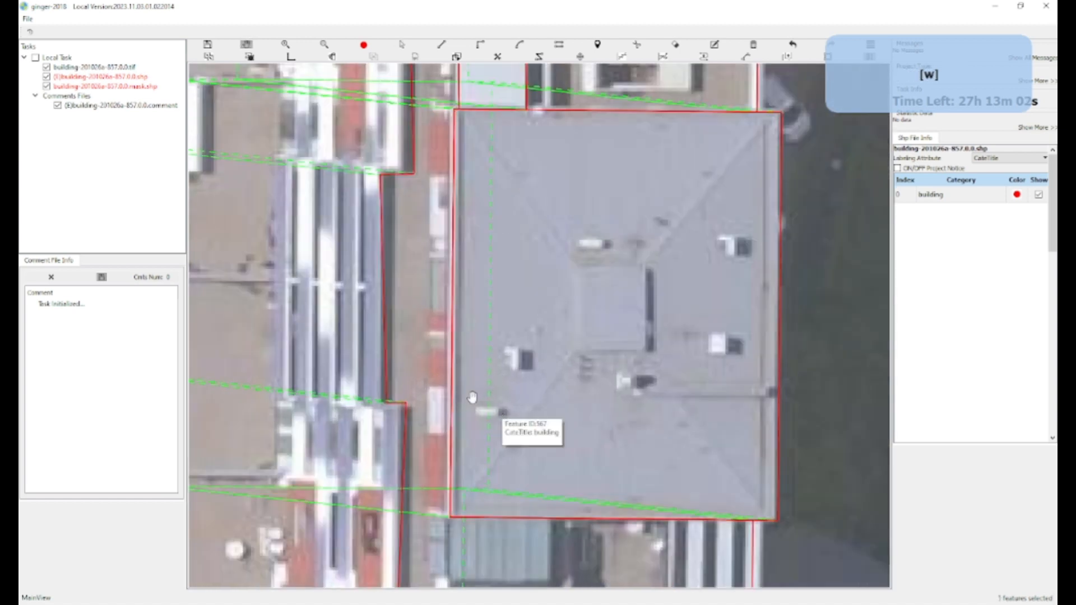
pyautogui.moveTo(367, 207); pyautogui.dragTo(433, 241)
pyautogui.scroll(-3, 433, 241)
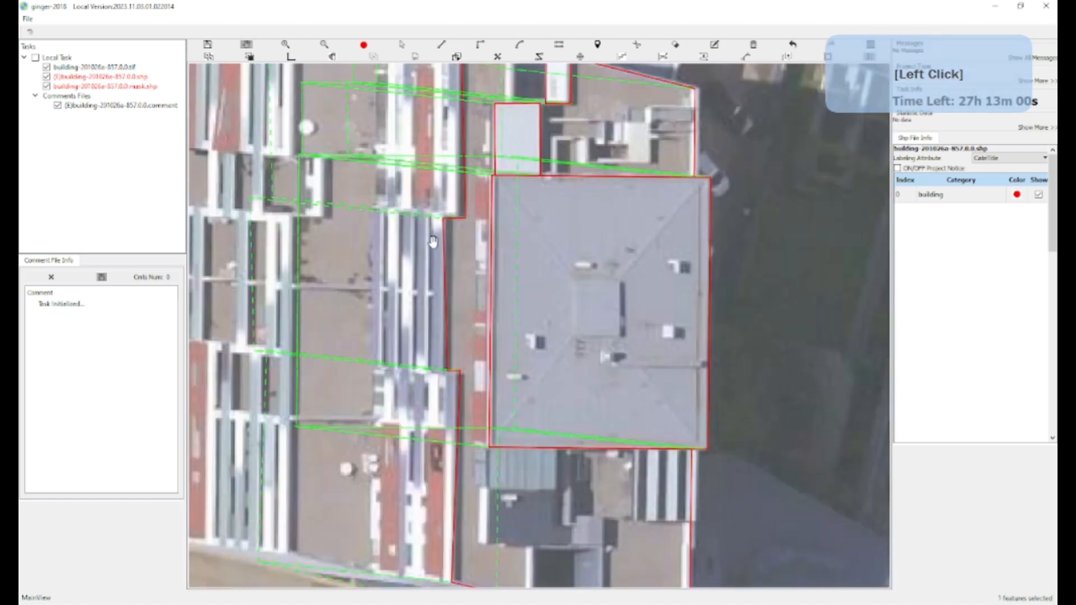
pyautogui.press('w')
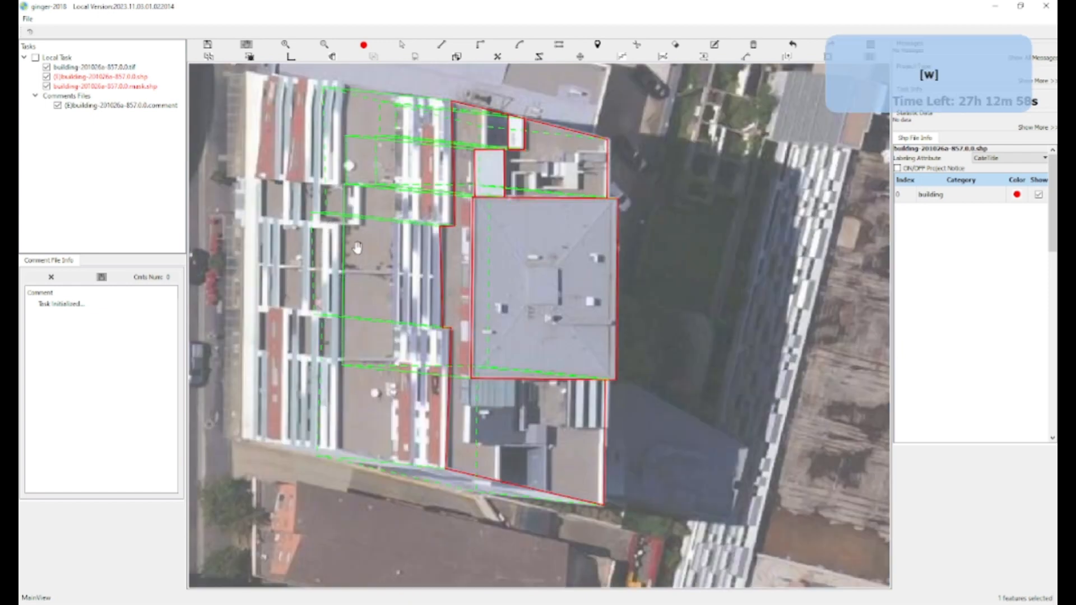
pyautogui.moveTo(393, 177); pyautogui.dragTo(413, 94)
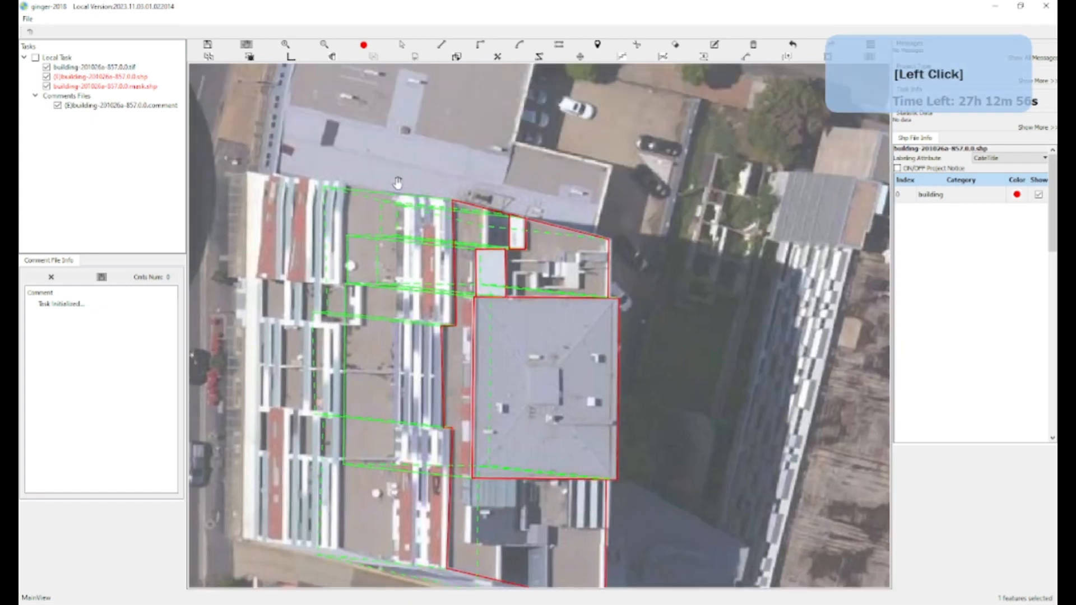
pyautogui.scroll(2, 401, 211)
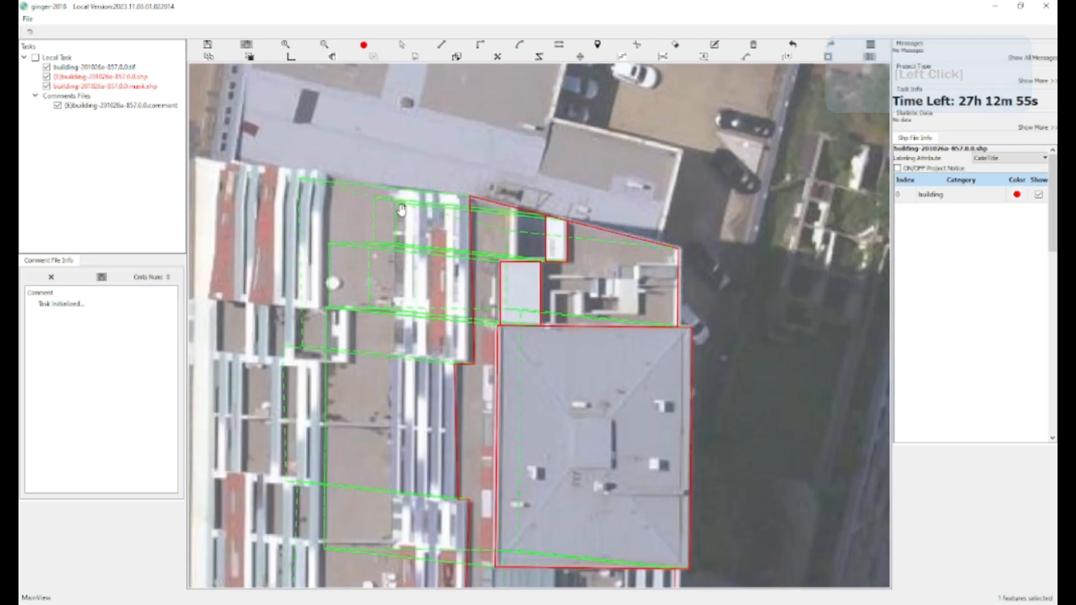
# Start a polygon on the long brown roof strip west of the hipped roof, tracing its stepped eastern edge down to the building's lower edge
pyautogui.press('h')
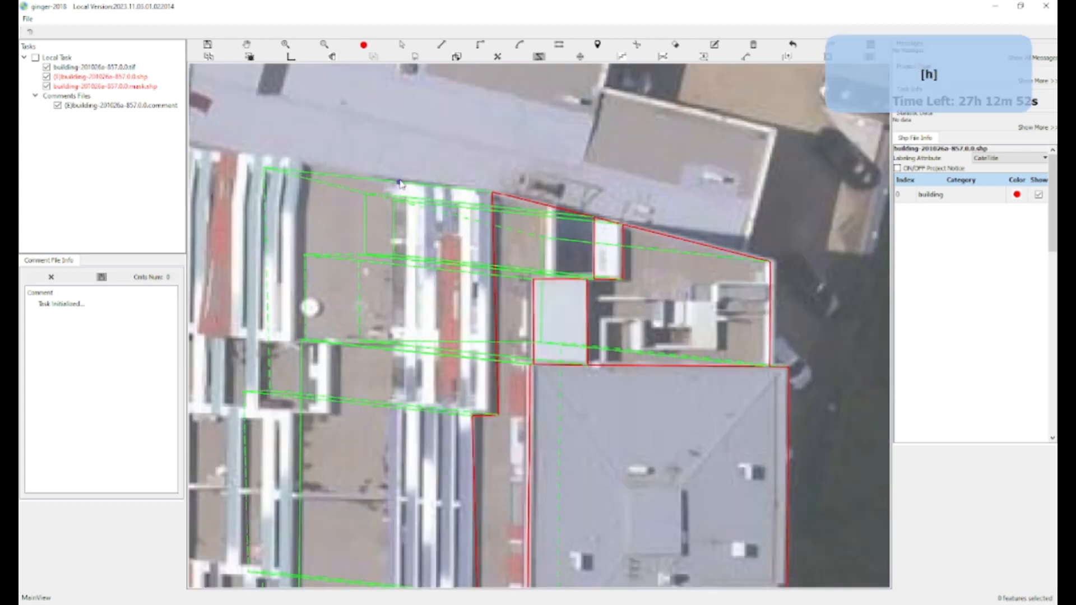
pyautogui.click(398, 184)
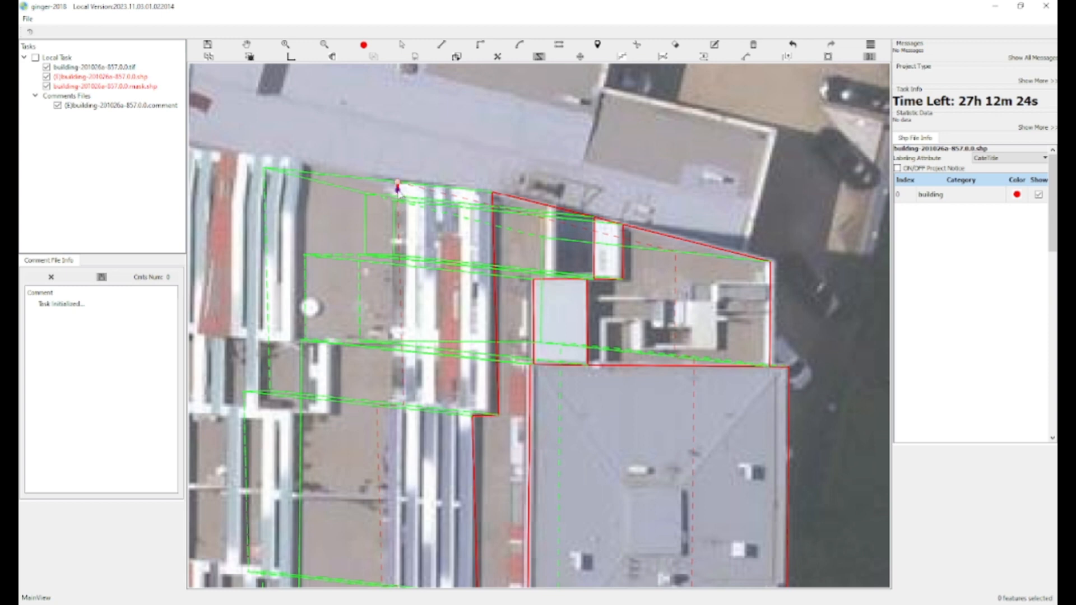
pyautogui.click(398, 187)
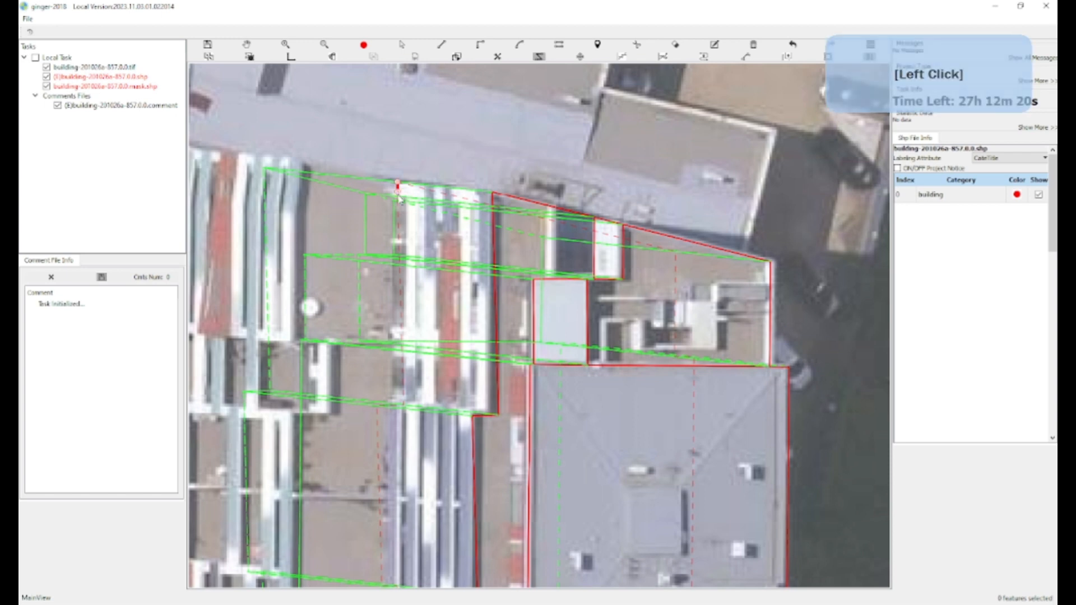
pyautogui.moveTo(396, 451); pyautogui.dragTo(350, 89)
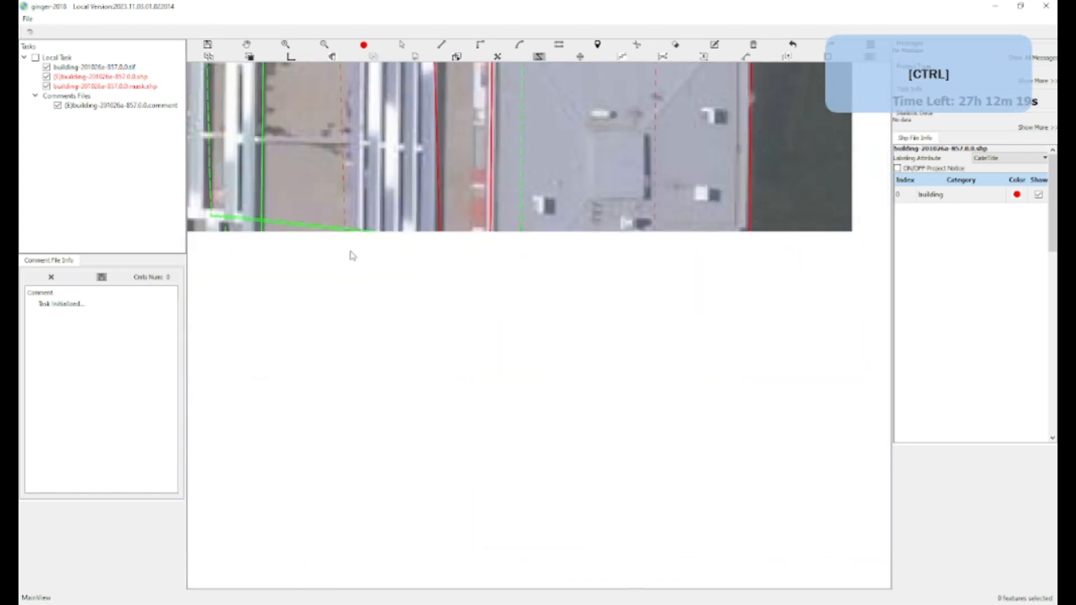
pyautogui.moveTo(350, 258); pyautogui.dragTo(344, 170)
pyautogui.click(346, 395)
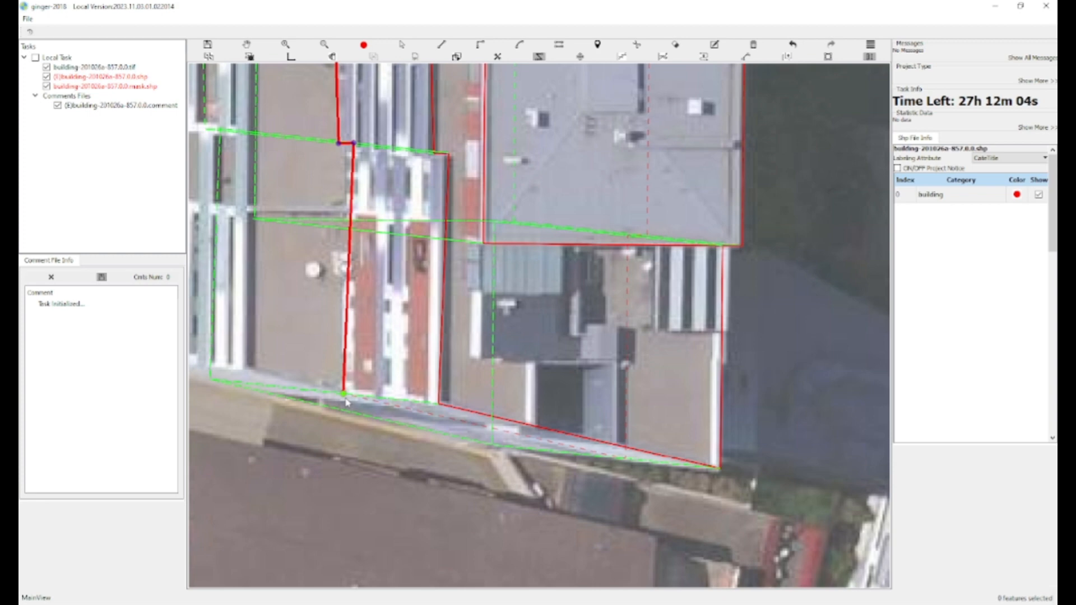
pyautogui.click(345, 398)
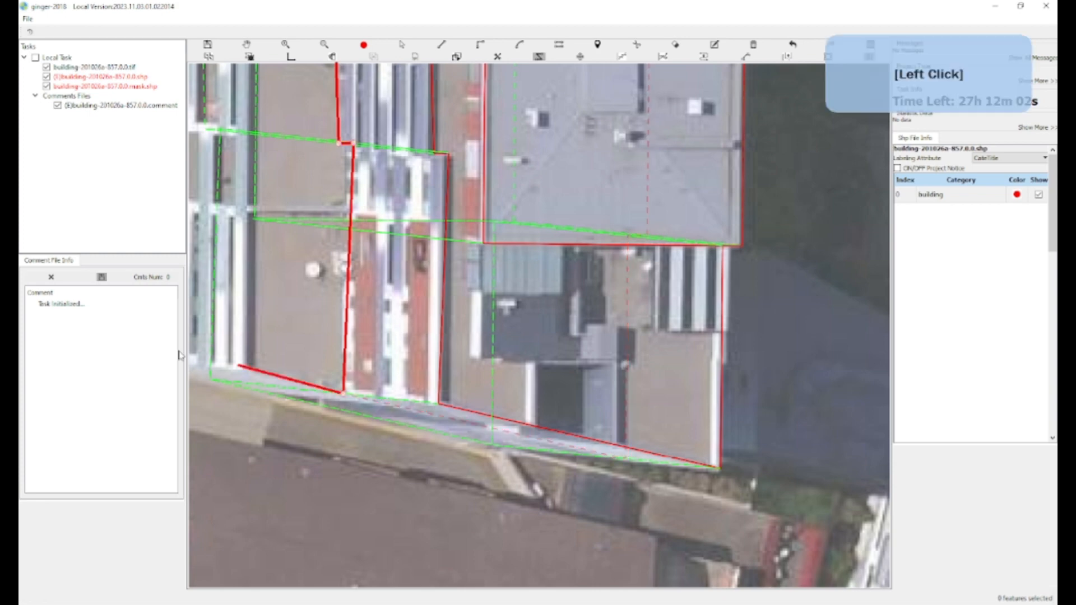
# Complete the brown roof strip polygon along its slanted lower edge and straight western edge up to the upper corner
pyautogui.click(243, 370)
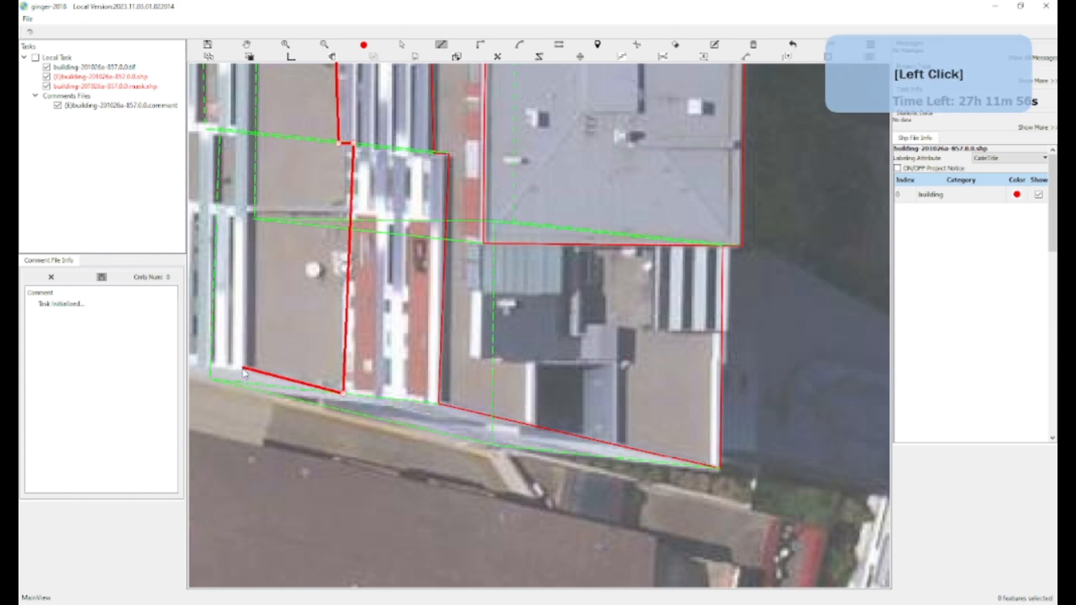
pyautogui.keyDown('ctrl'); pyautogui.click(246, 326); pyautogui.keyUp('ctrl')
pyautogui.moveTo(245, 326); pyautogui.dragTo(245, 496)
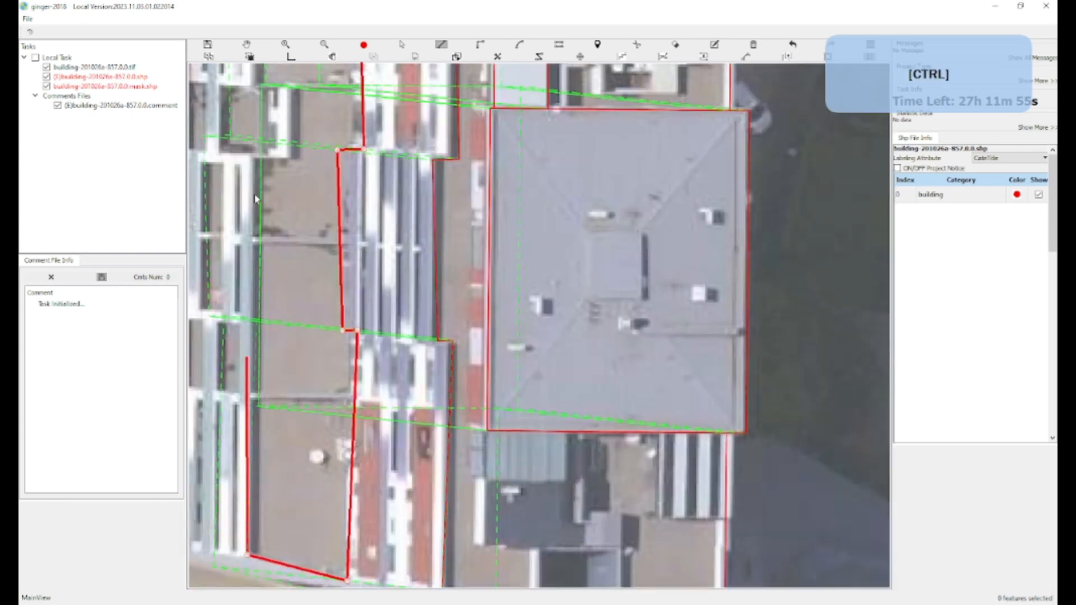
pyautogui.moveTo(249, 166); pyautogui.dragTo(253, 256)
pyautogui.moveTo(251, 205); pyautogui.dragTo(256, 278)
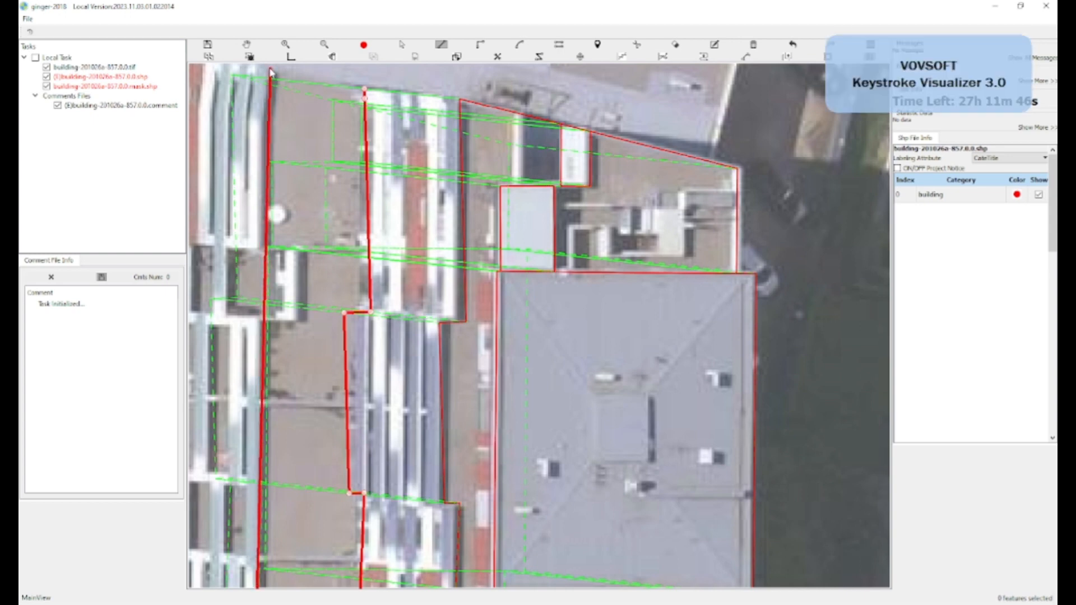
pyautogui.click(270, 71)
pyautogui.press('space')
pyautogui.scroll(-2, 271, 84)
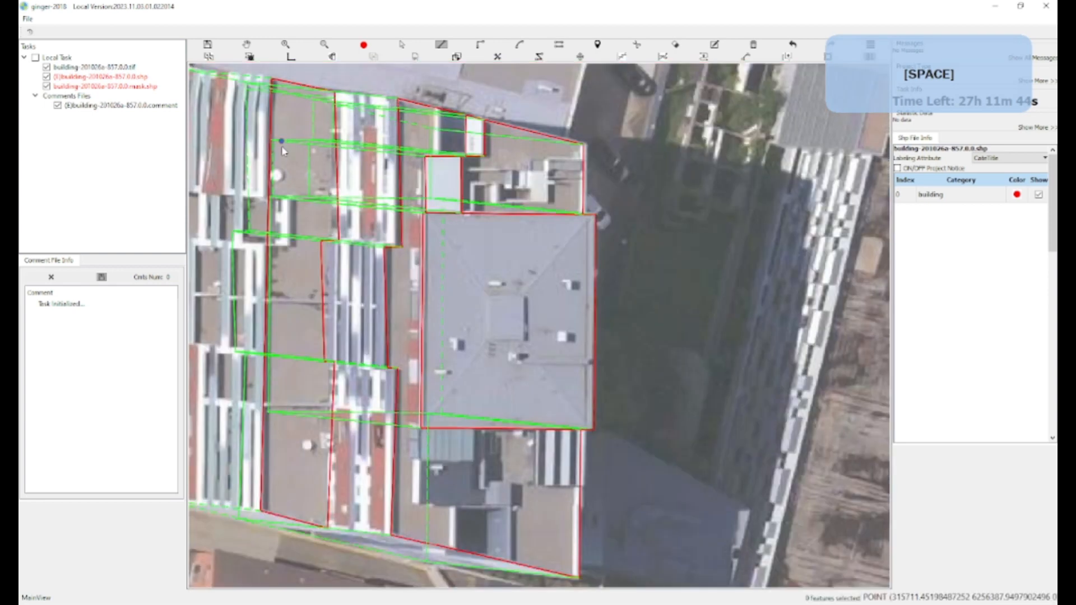
# Examine the traced roof sections and projected outlines against the striped western part of the building, hiding and showing the overlays
pyautogui.moveTo(284, 227); pyautogui.dragTo(350, 207)
pyautogui.scroll(-2, 349, 258)
pyautogui.press('w')
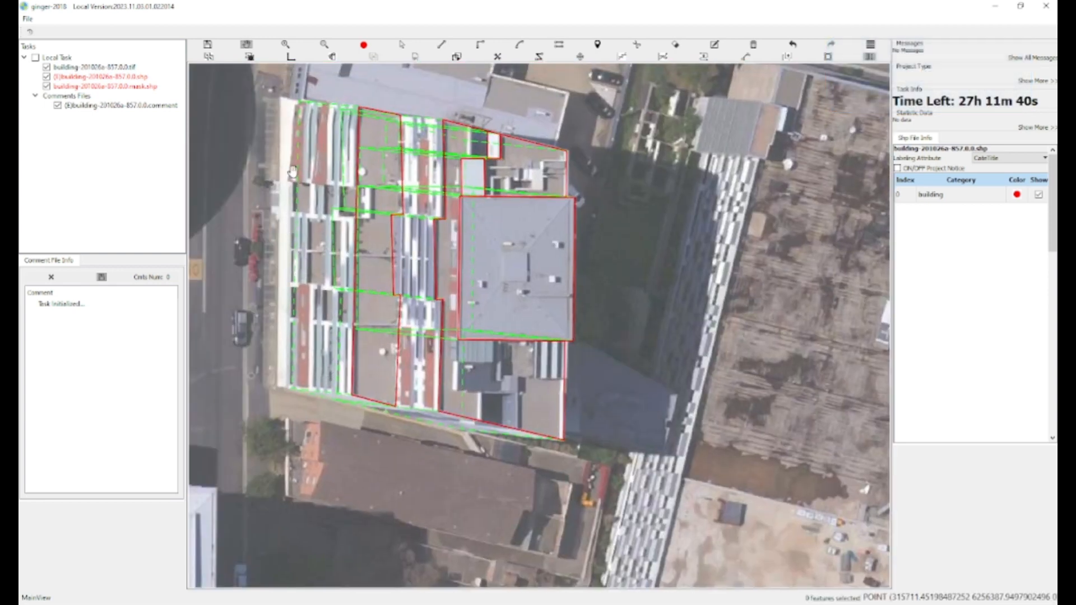
pyautogui.press('q')
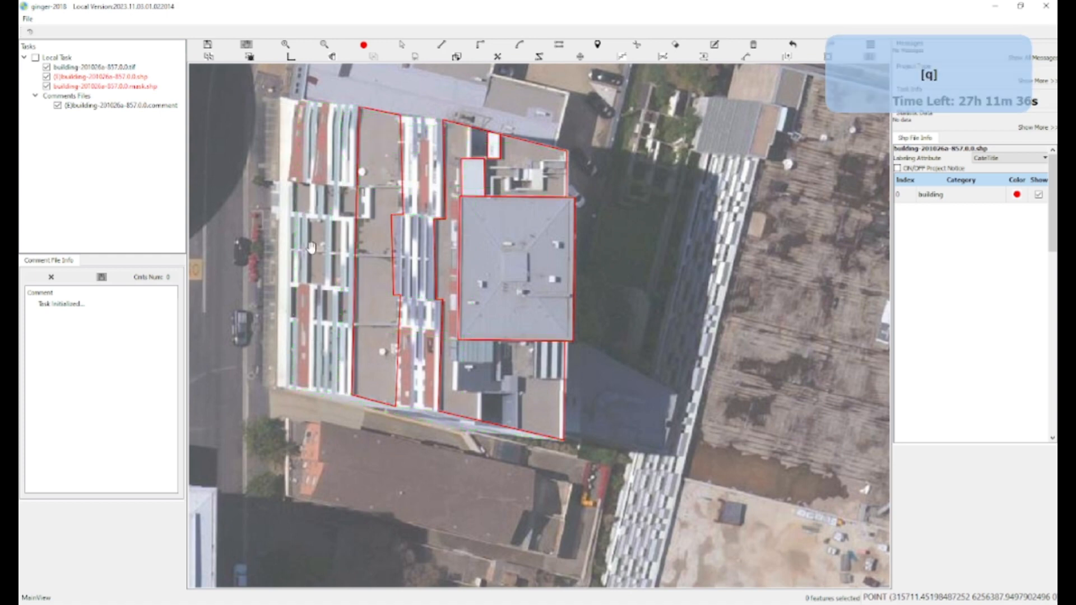
pyautogui.press('q')
pyautogui.press('q')
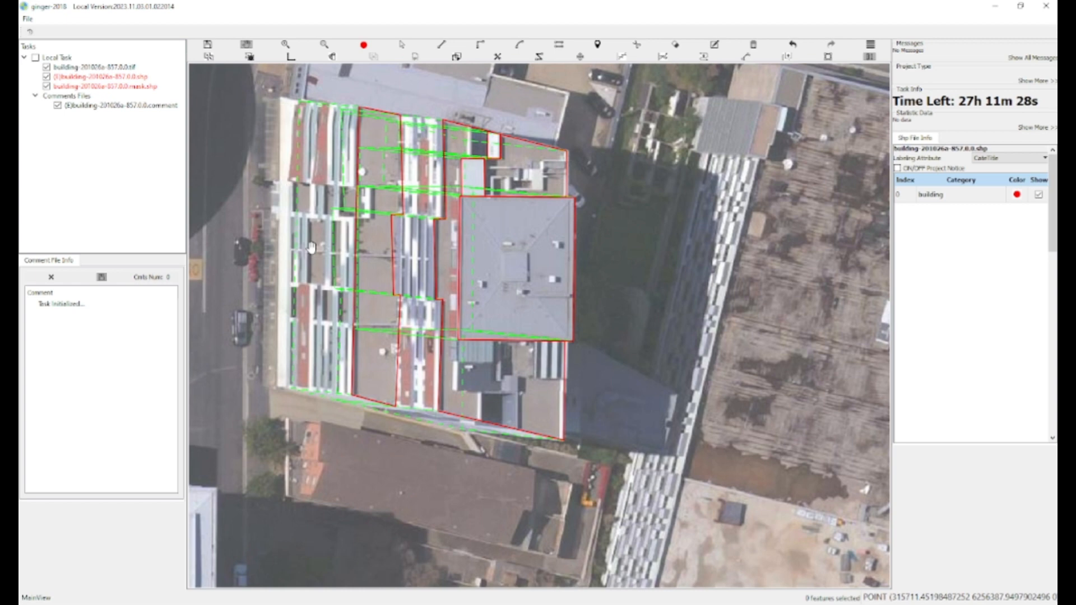
pyautogui.scroll(5, 312, 336)
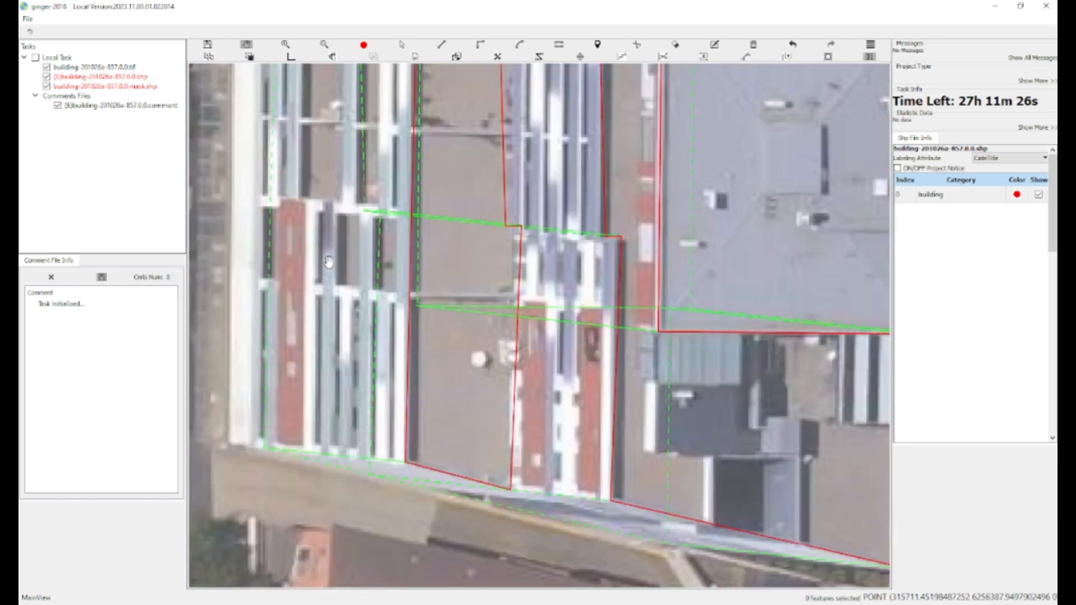
pyautogui.press('q')
pyautogui.moveTo(299, 186); pyautogui.dragTo(307, 258)
pyautogui.scroll(-1, 306, 258)
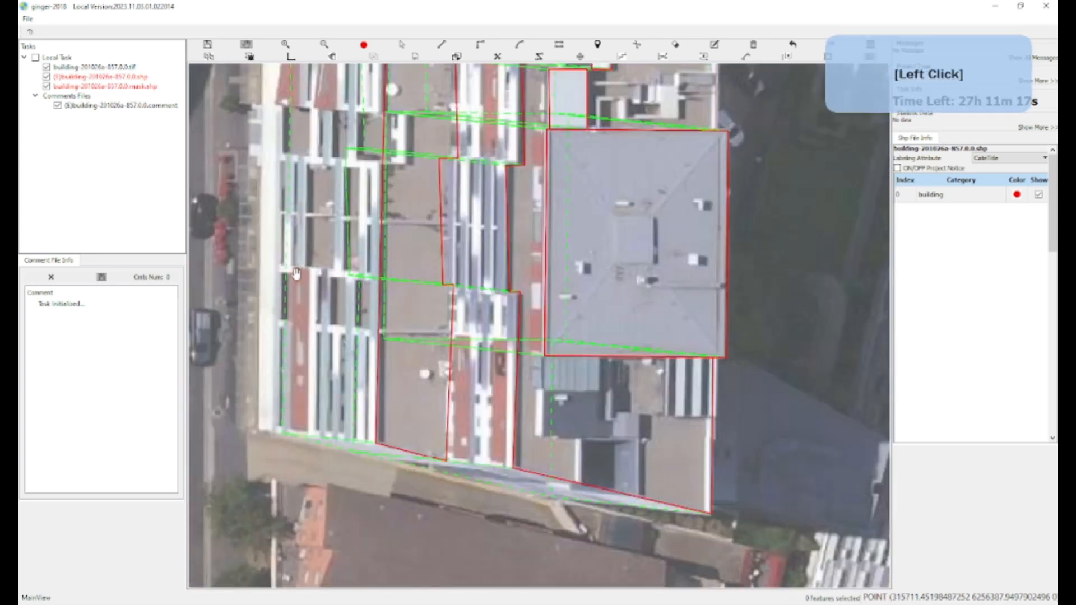
pyautogui.scroll(-1, 295, 273)
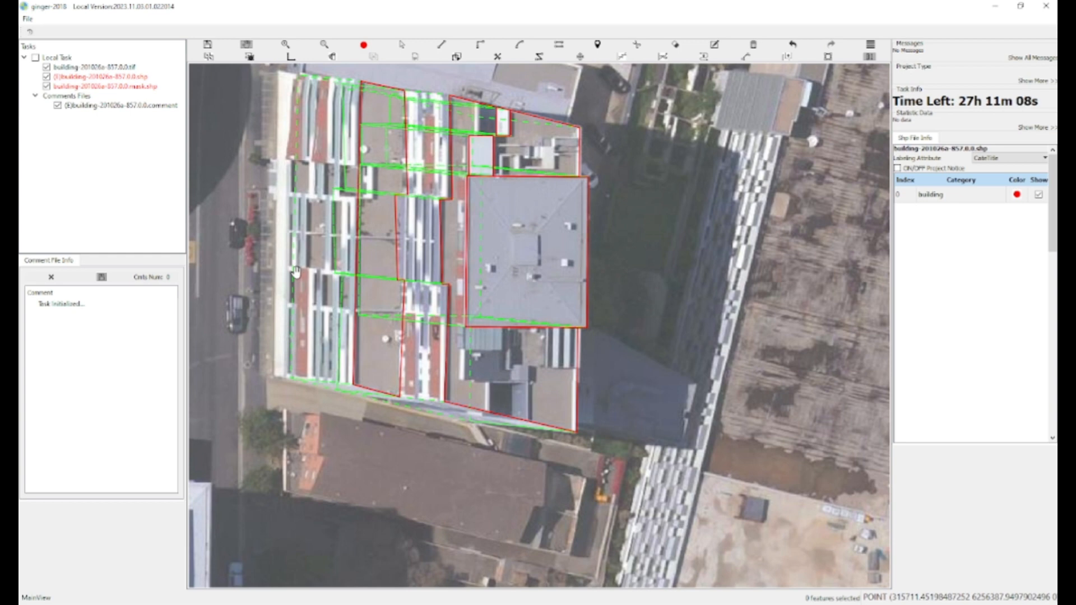
pyautogui.press('q')
pyautogui.press('q')
pyautogui.scroll(1, 321, 283)
pyautogui.press('w')
pyautogui.scroll(2, 320, 284)
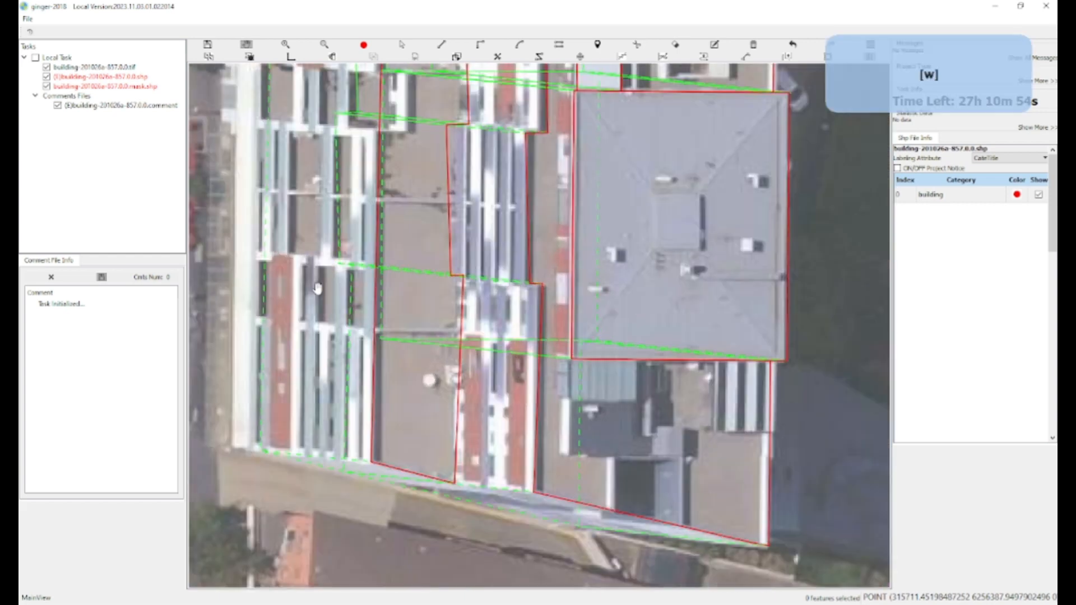
pyautogui.moveTo(306, 290); pyautogui.dragTo(344, 311)
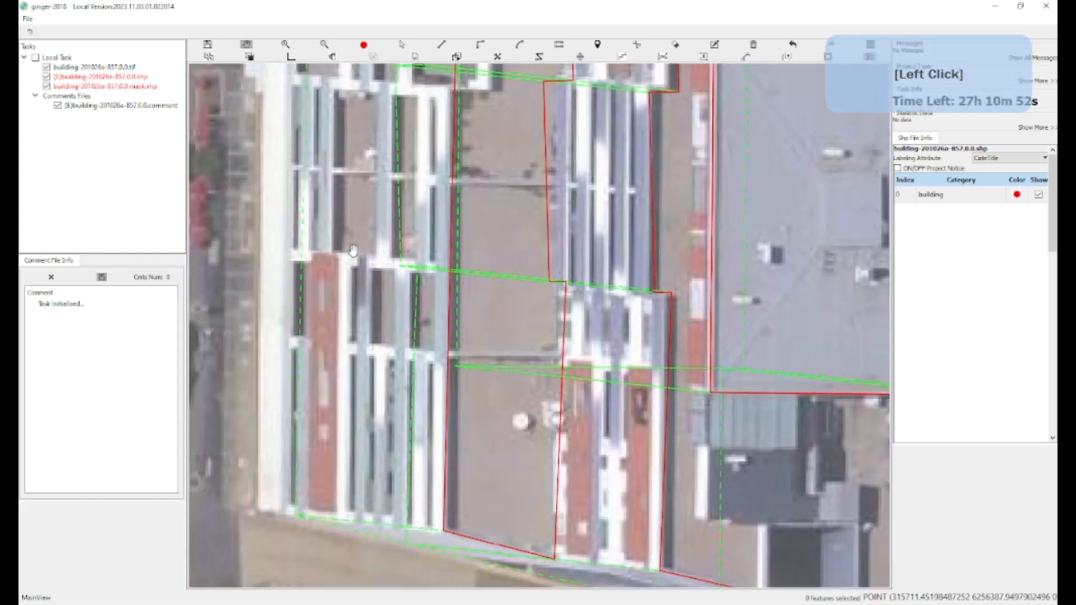
pyautogui.press('h')
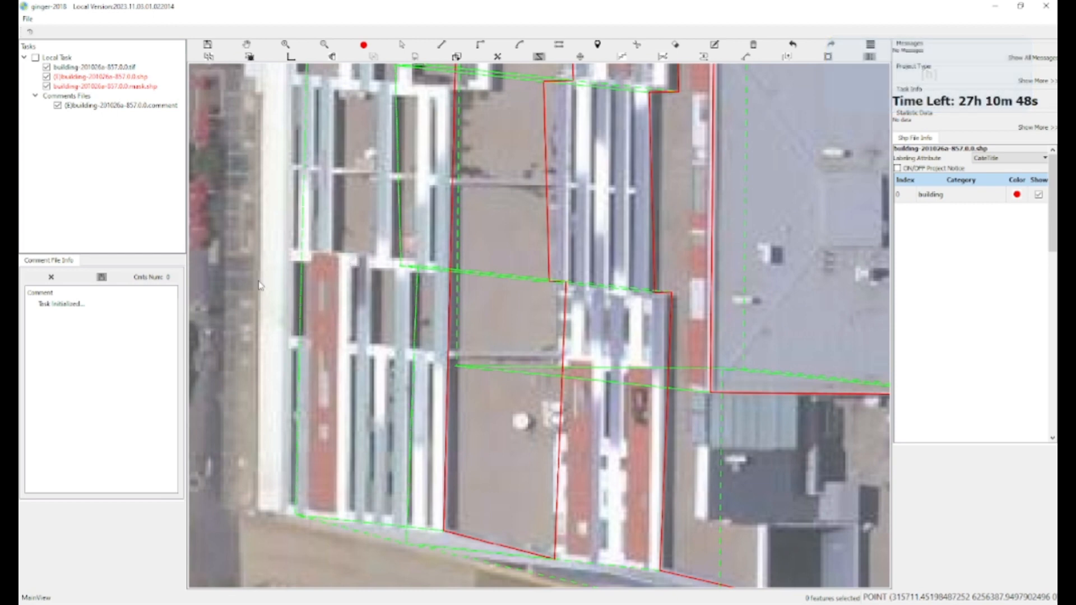
pyautogui.press('h')
pyautogui.click(356, 258)
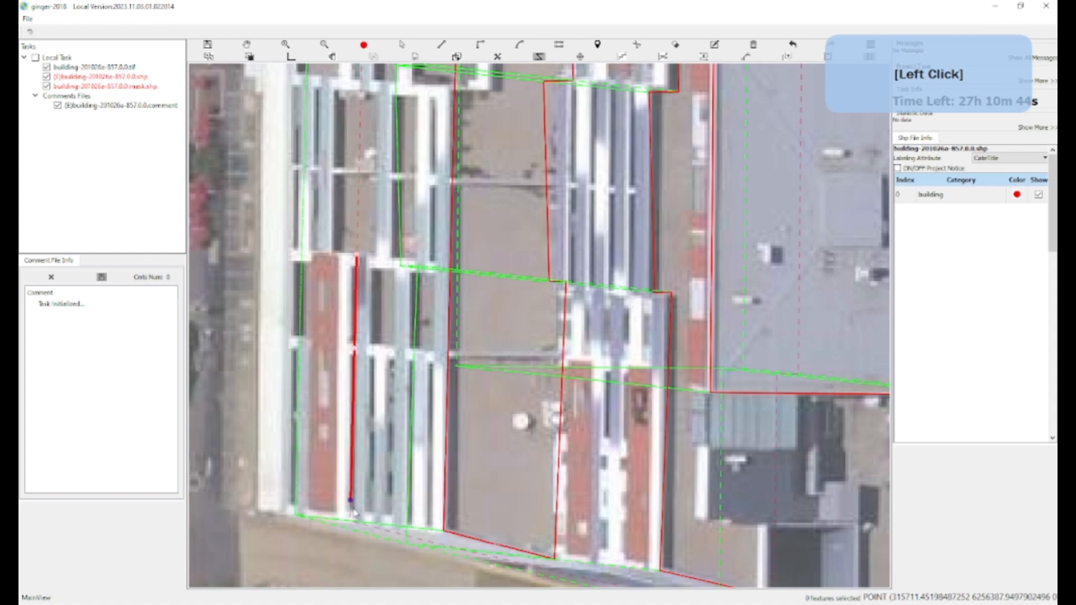
pyautogui.press('h')
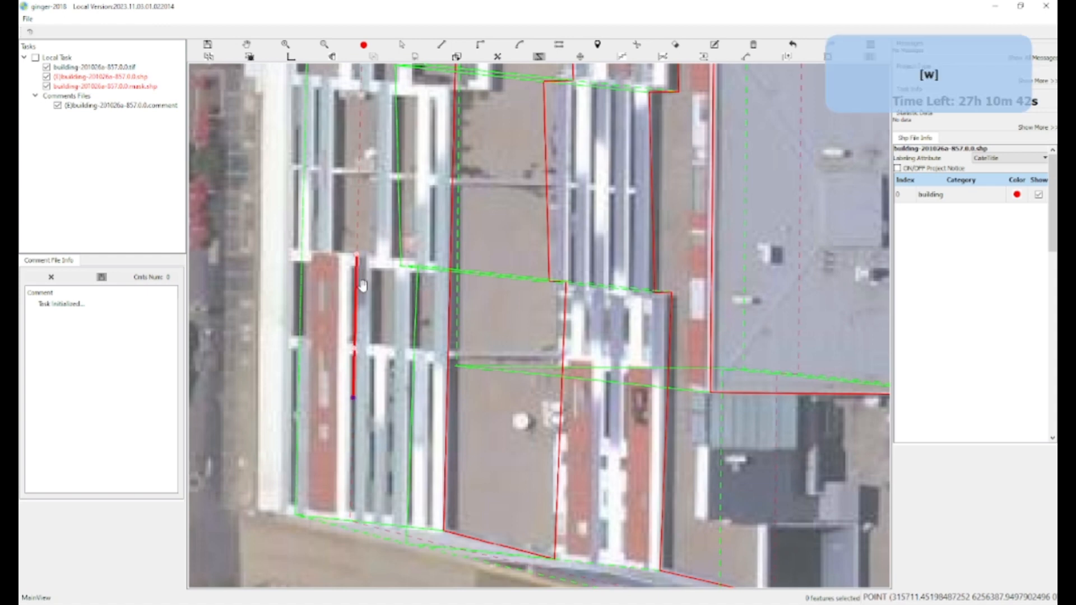
# Trace the narrow red-and-white roof strip in the lower western part of the building as its own polygon
pyautogui.click(357, 260)
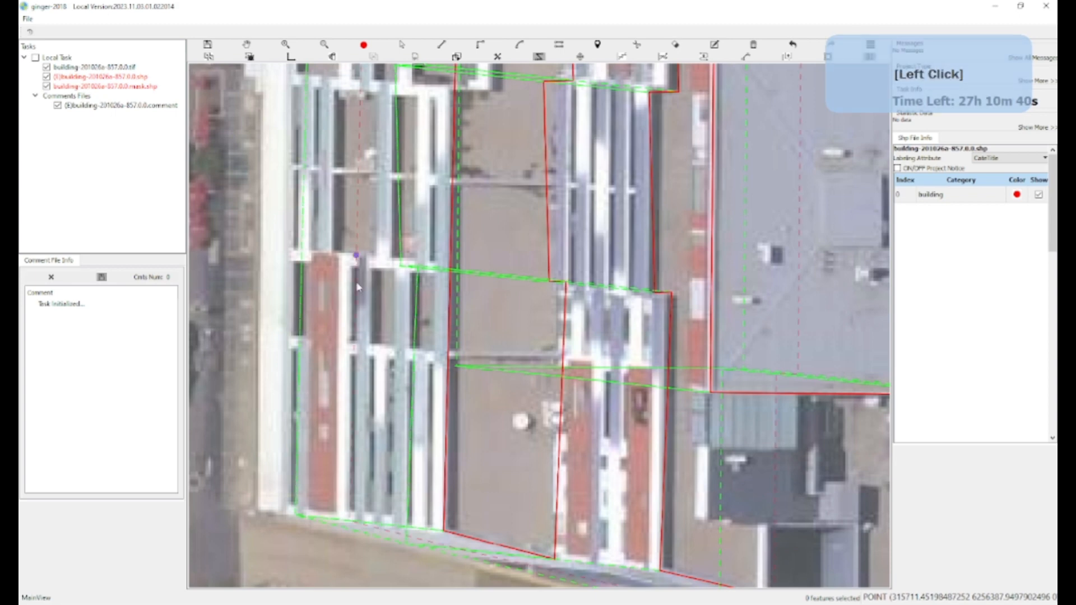
pyautogui.click(349, 521)
pyautogui.press('f')
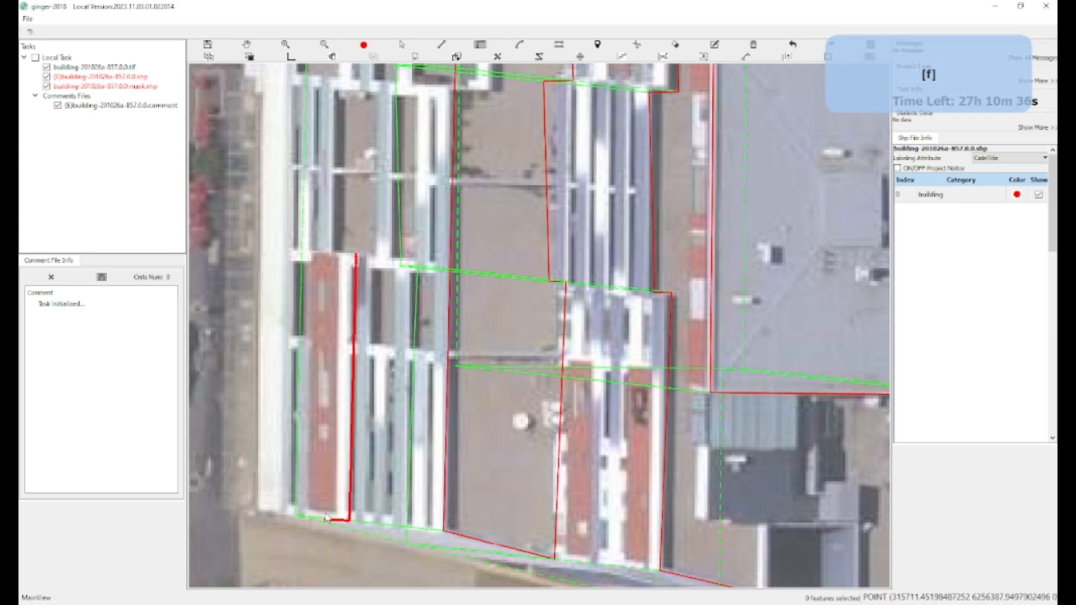
pyautogui.press('s')
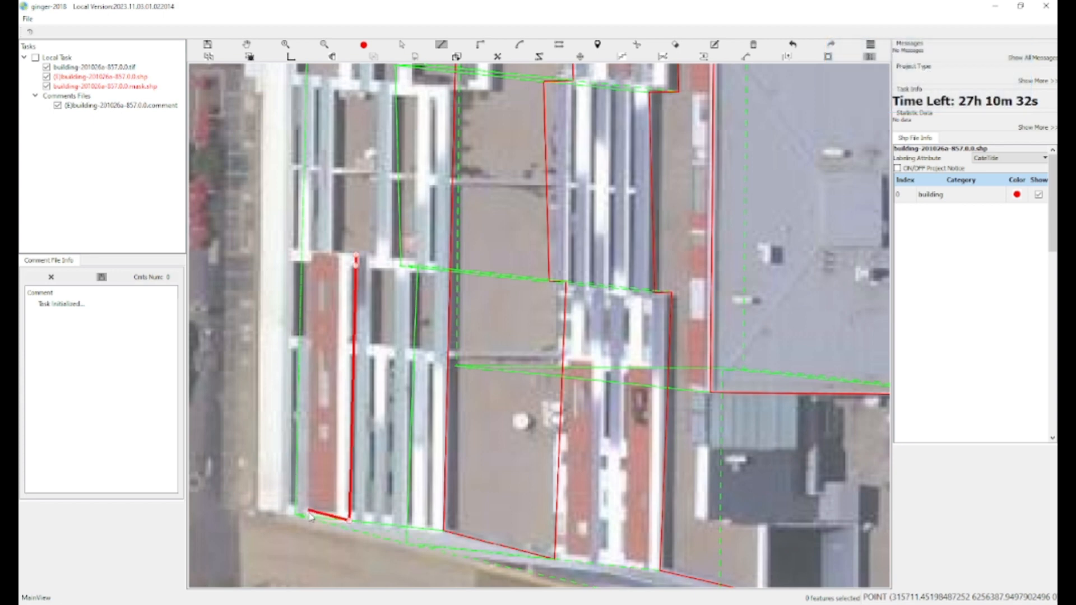
pyautogui.click(310, 514)
pyautogui.press('f')
pyautogui.press('s')
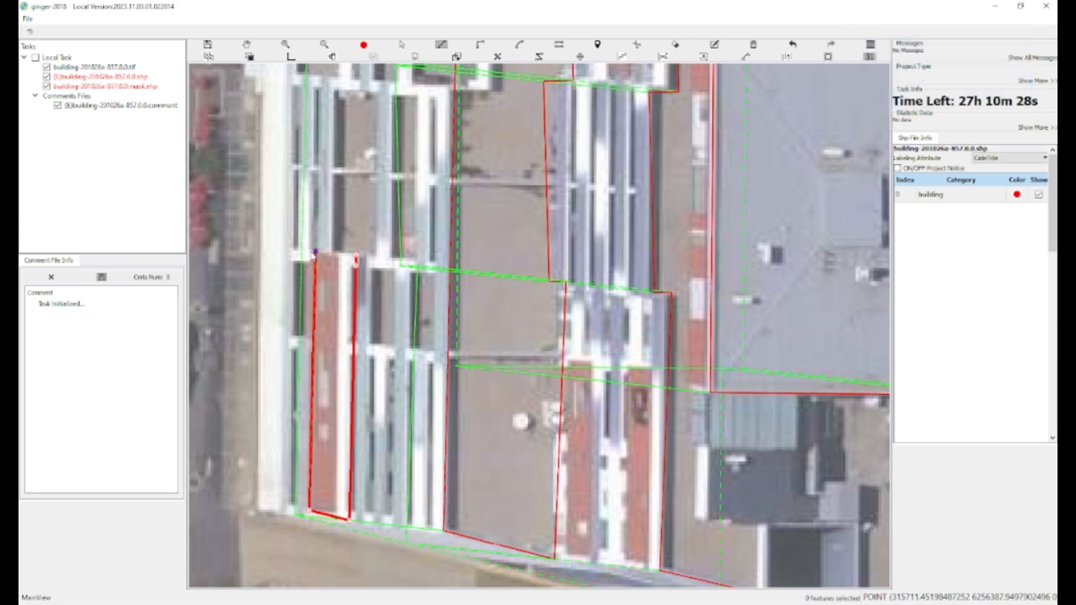
pyautogui.press('s')
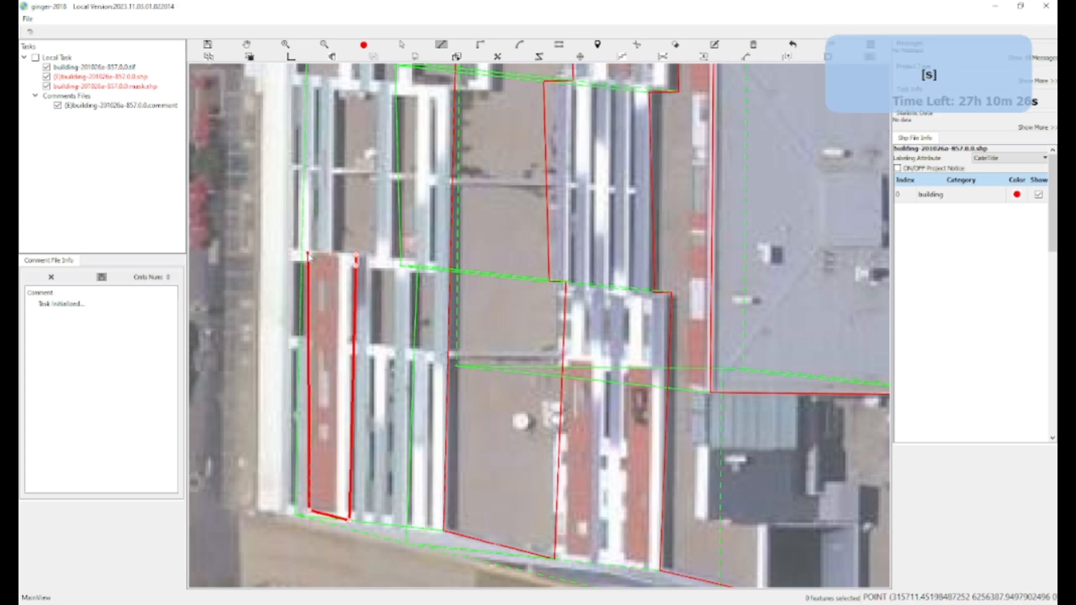
pyautogui.scroll(2, 309, 257)
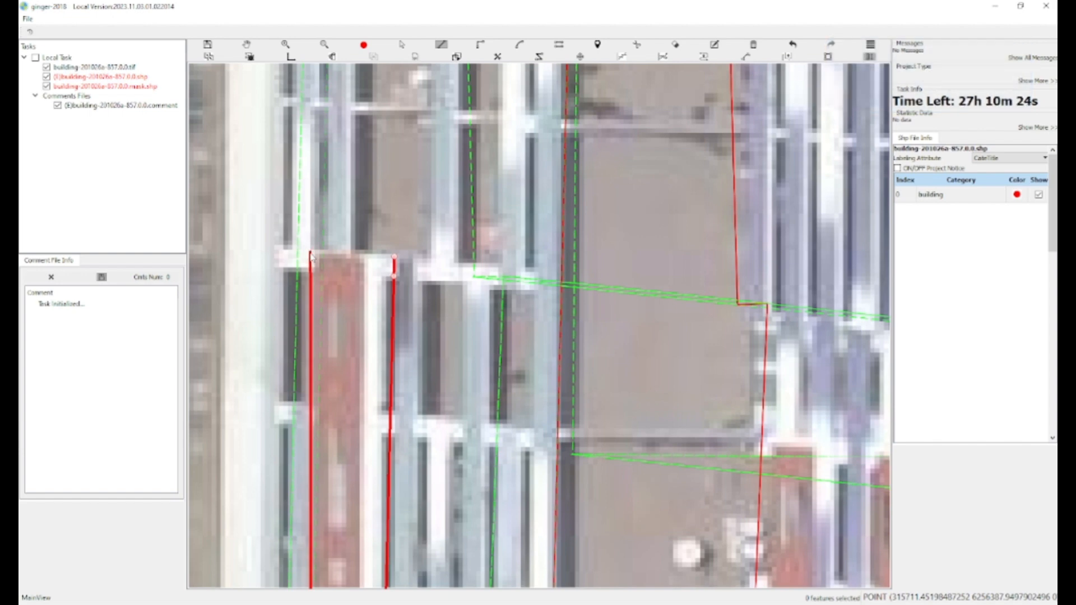
pyautogui.click(310, 257)
pyautogui.press('space')
pyautogui.scroll(-2, 310, 257)
pyautogui.press('w')
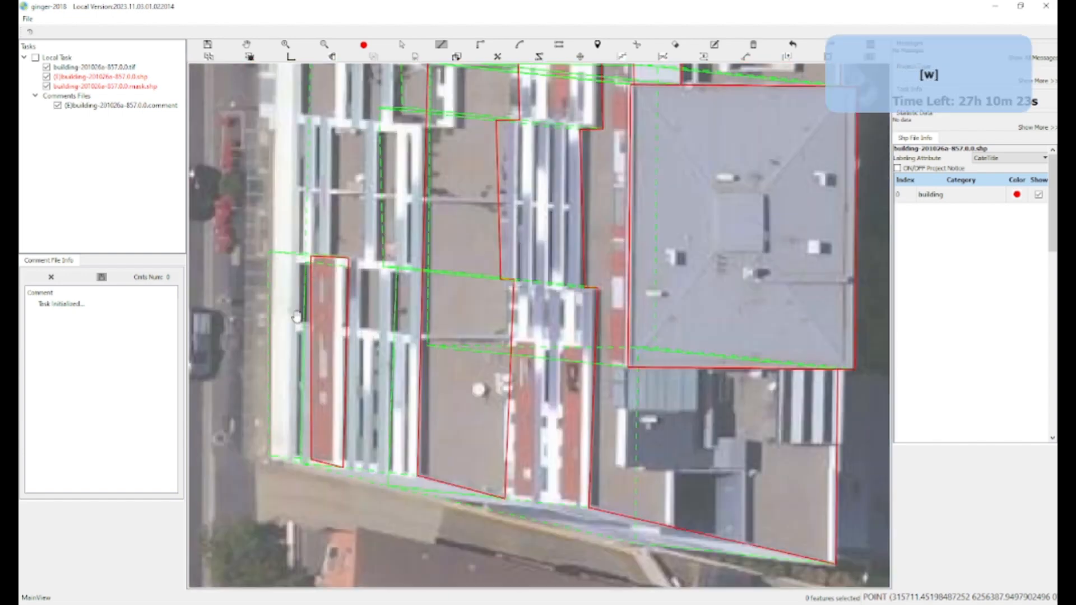
# Trace the narrow white strip beside the red roof band in the upper western part of the building as its own polygon
pyautogui.moveTo(297, 318); pyautogui.dragTo(310, 312)
pyautogui.press('w')
pyautogui.moveTo(311, 258); pyautogui.dragTo(302, 315)
pyautogui.press('w')
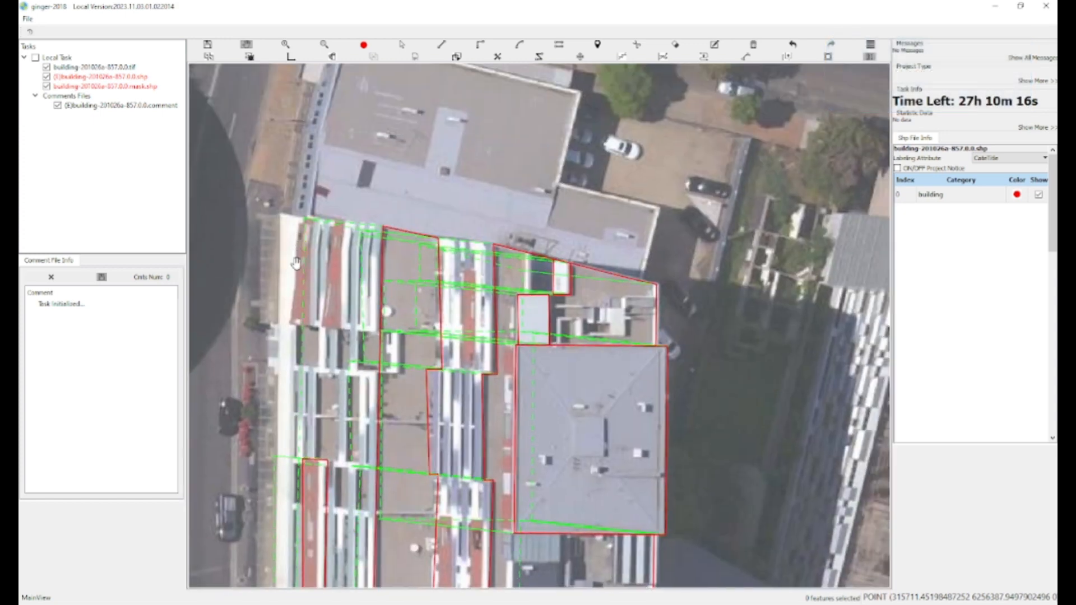
pyautogui.scroll(2, 309, 280)
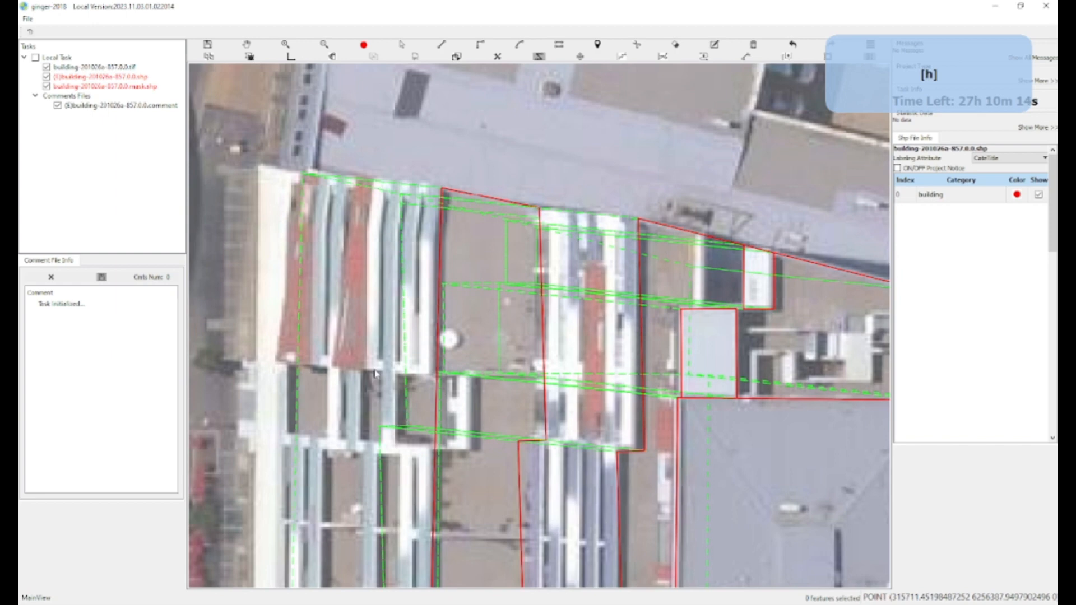
pyautogui.click(378, 368)
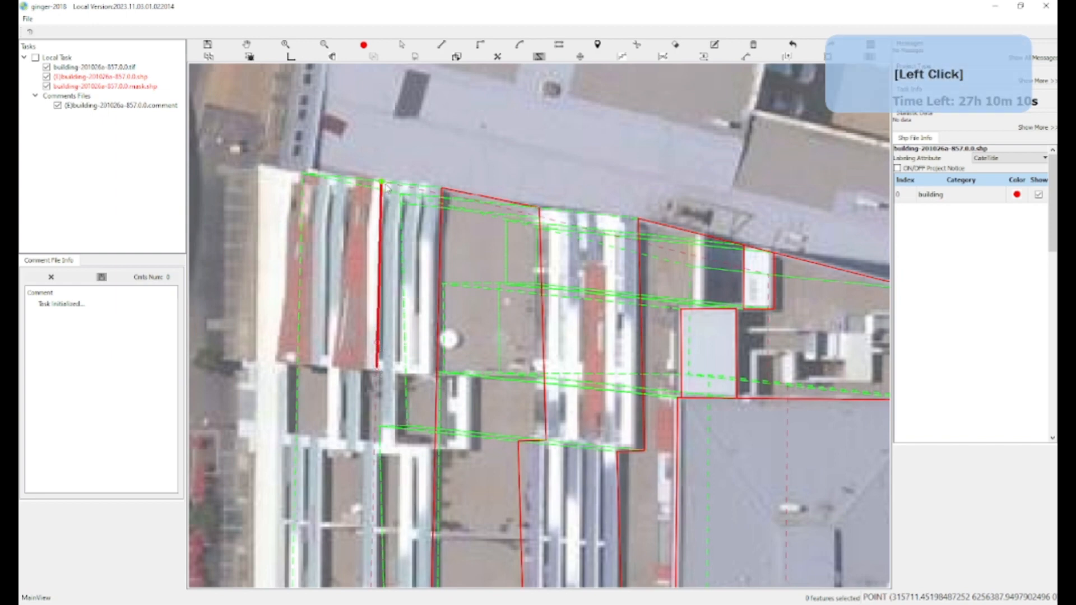
pyautogui.press('f')
pyautogui.click(371, 193)
pyautogui.click(377, 370)
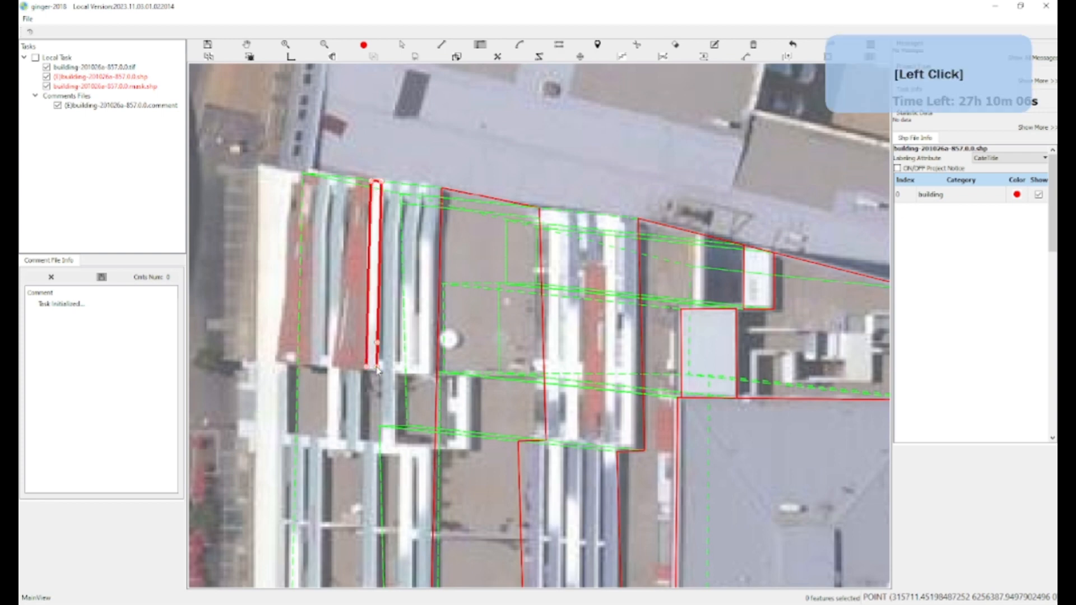
pyautogui.press('space')
# Examine the newly traced strips and their projected outlines across the building, hiding the annotations to check the lower western part of the imagery
pyautogui.press('w')
pyautogui.moveTo(370, 399); pyautogui.dragTo(342, 180)
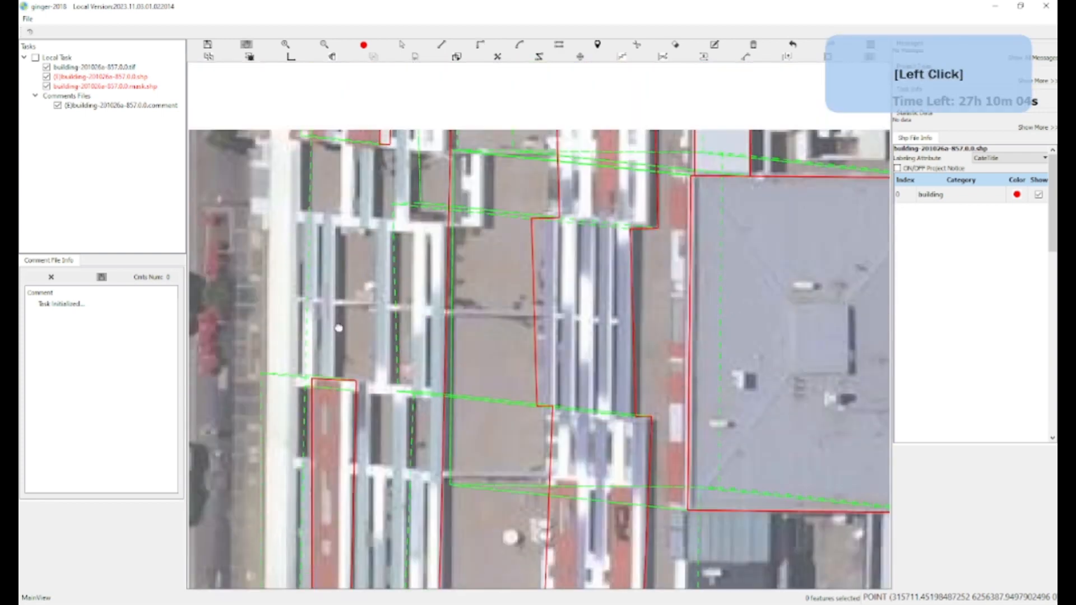
pyautogui.press('w')
pyautogui.scroll(-2, 348, 237)
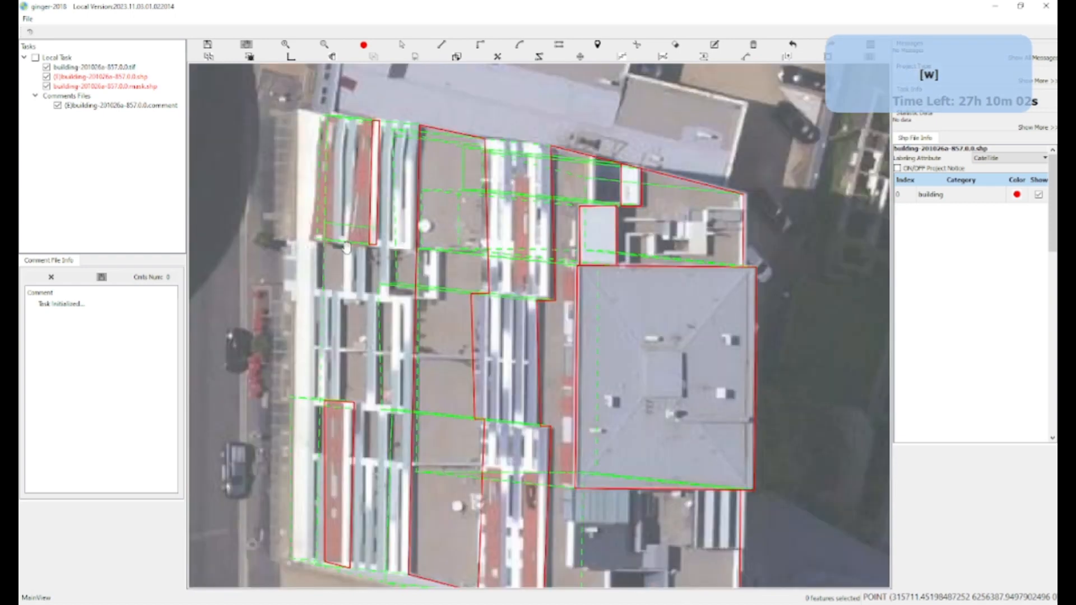
pyautogui.moveTo(329, 374); pyautogui.dragTo(352, 181)
pyautogui.scroll(1, 348, 237)
pyautogui.press('r')
pyautogui.scroll(1, 348, 237)
pyautogui.press('r')
pyautogui.scroll(1, 350, 238)
pyautogui.press('r')
pyautogui.scroll(2, 350, 238)
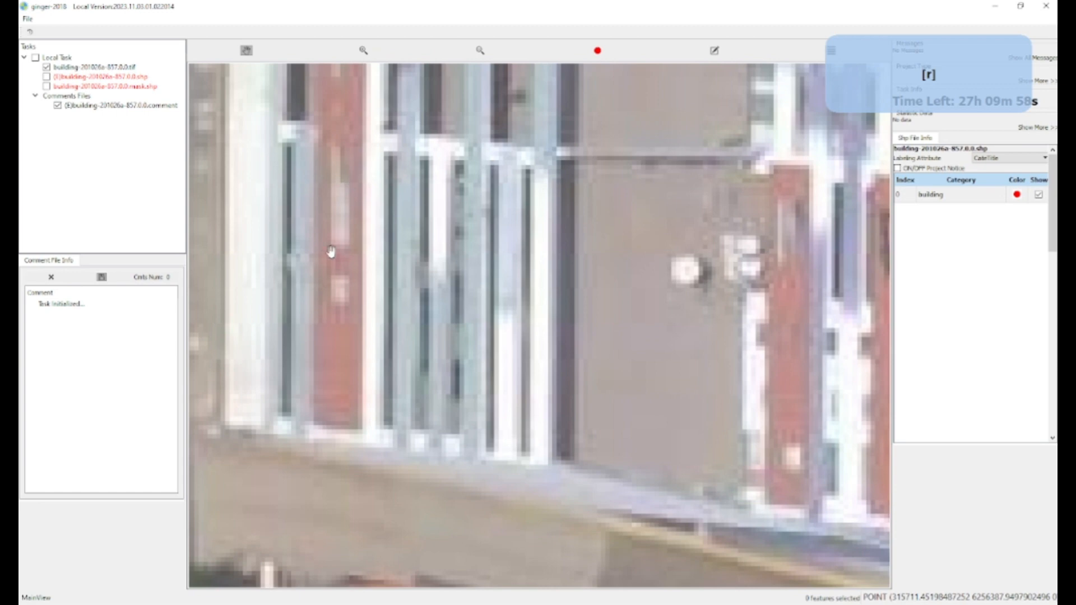
# Narrow the lower western strip polygon by moving its west edge to the boundary between the red roof band and the white strip
pyautogui.press('r')
pyautogui.press('a')
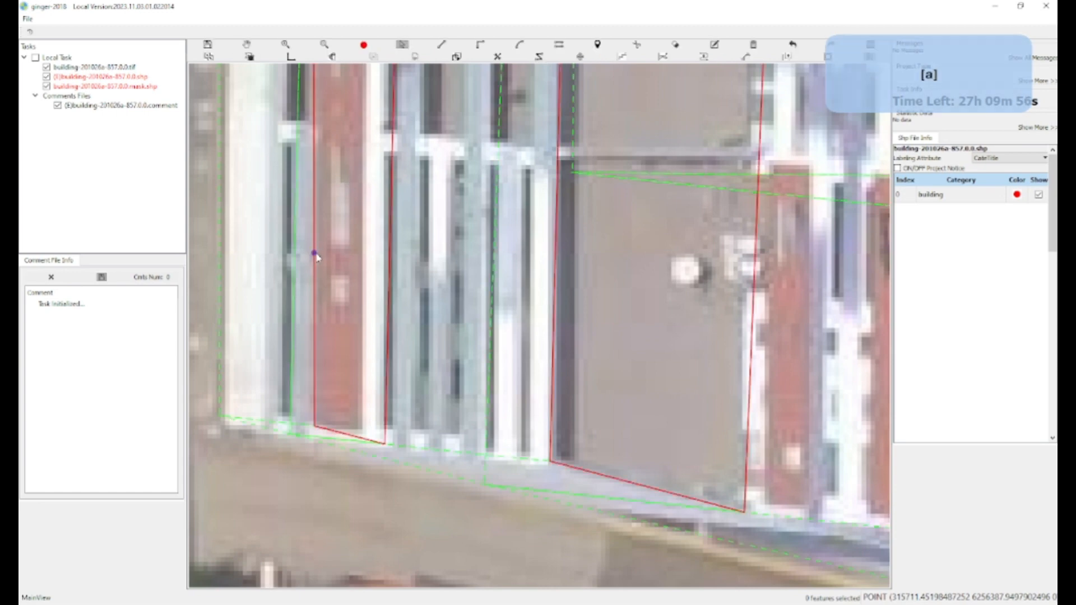
pyautogui.click(315, 253)
pyautogui.click(365, 269)
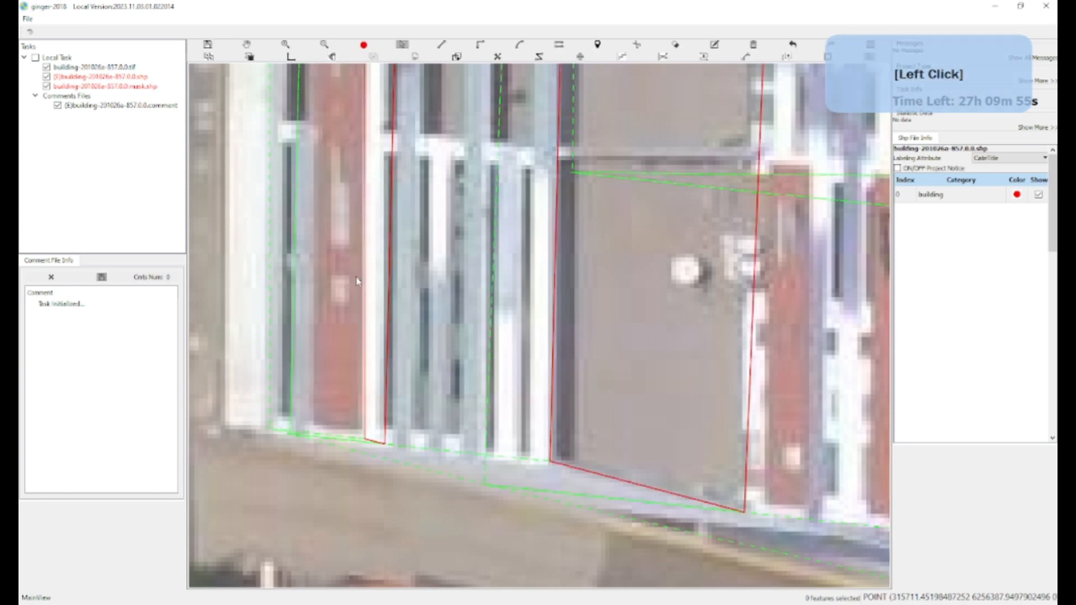
# Start a polygon for the long white western strip, tracing its east edge down along the upper red roof section
pyautogui.scroll(-3, 356, 278)
pyautogui.press('w')
pyautogui.moveTo(332, 131); pyautogui.dragTo(344, 284)
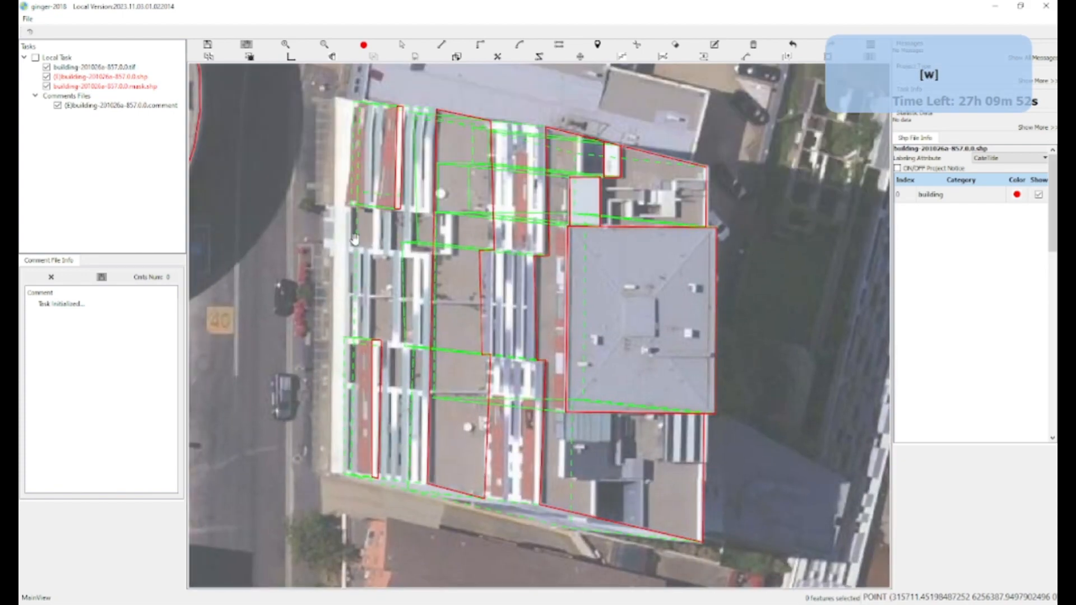
pyautogui.moveTo(359, 225); pyautogui.dragTo(357, 285)
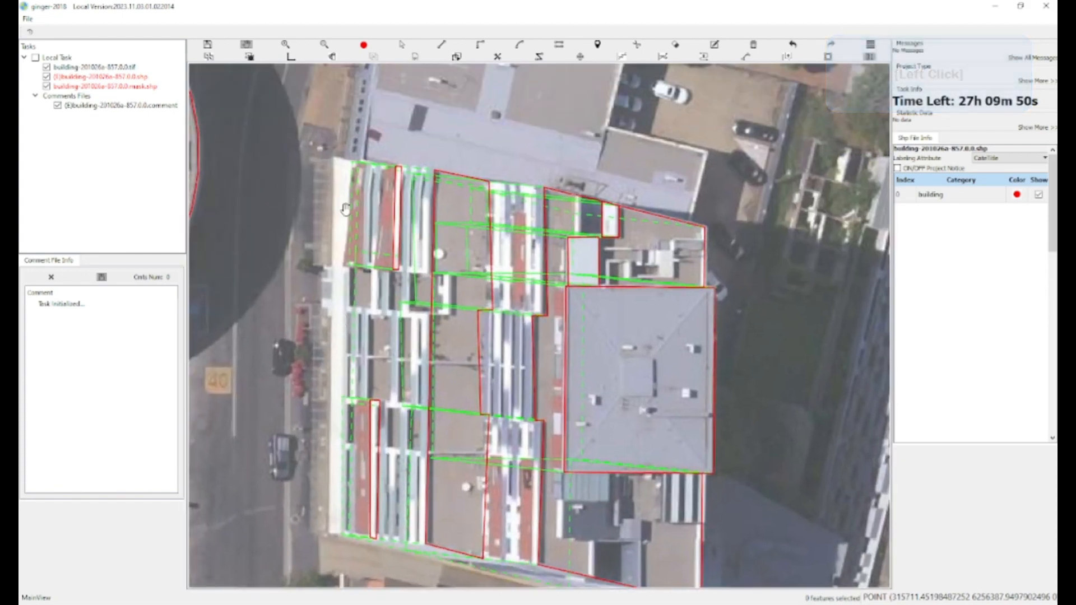
pyautogui.scroll(3, 365, 176)
pyautogui.press('w')
pyautogui.scroll(2, 322, 176)
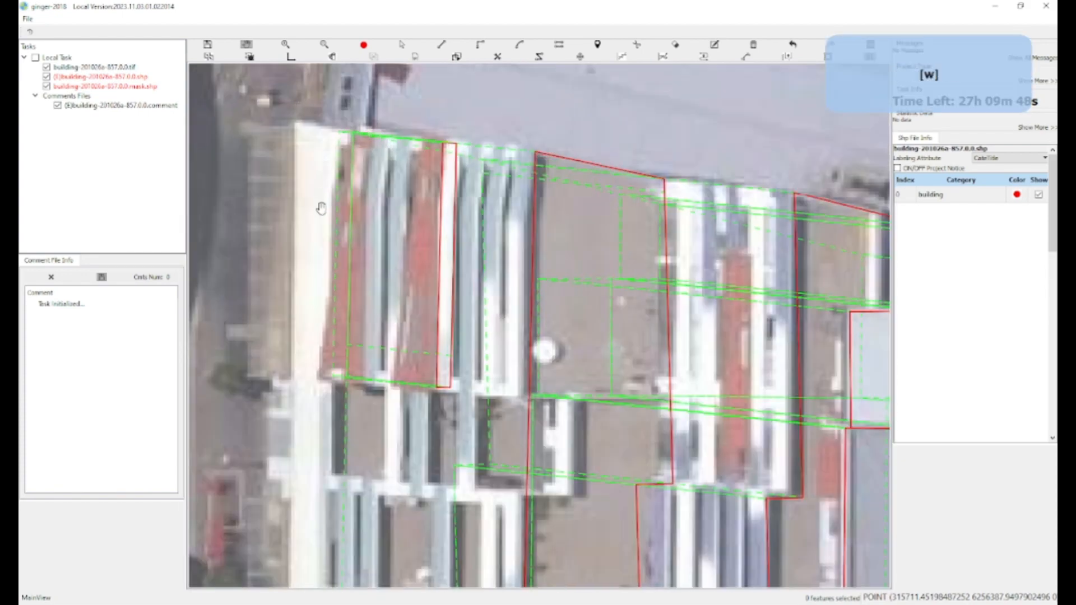
pyautogui.moveTo(324, 154); pyautogui.dragTo(330, 195)
pyautogui.press('h')
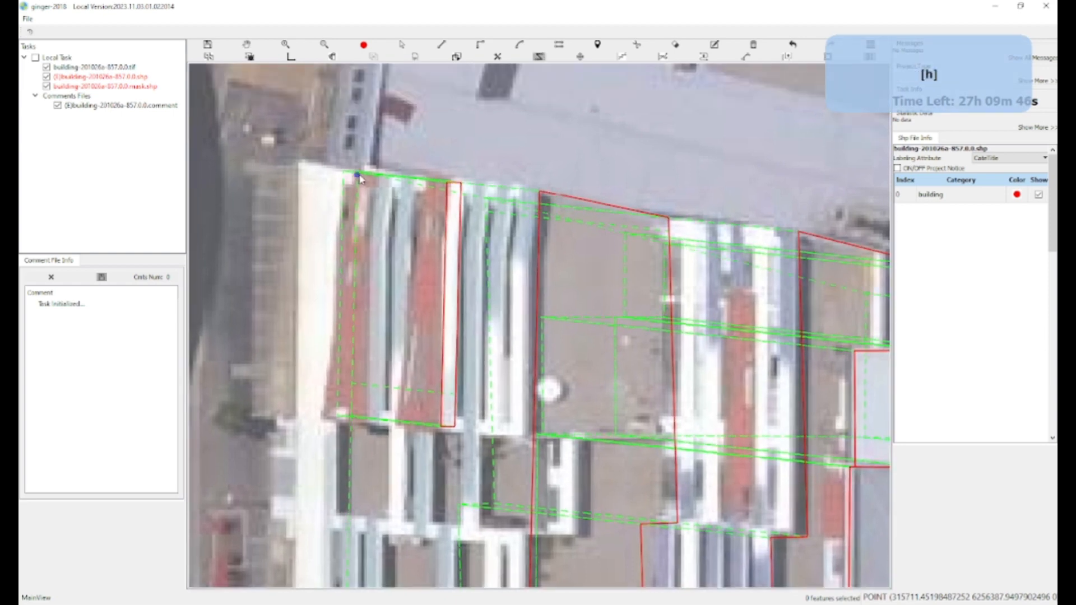
pyautogui.click(359, 175)
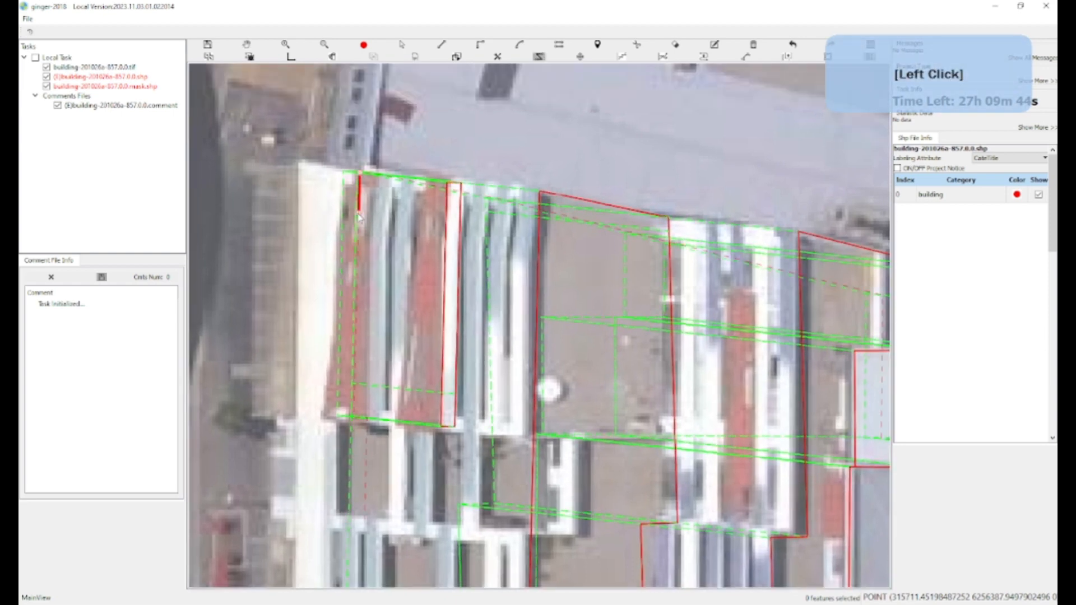
pyautogui.click(352, 417)
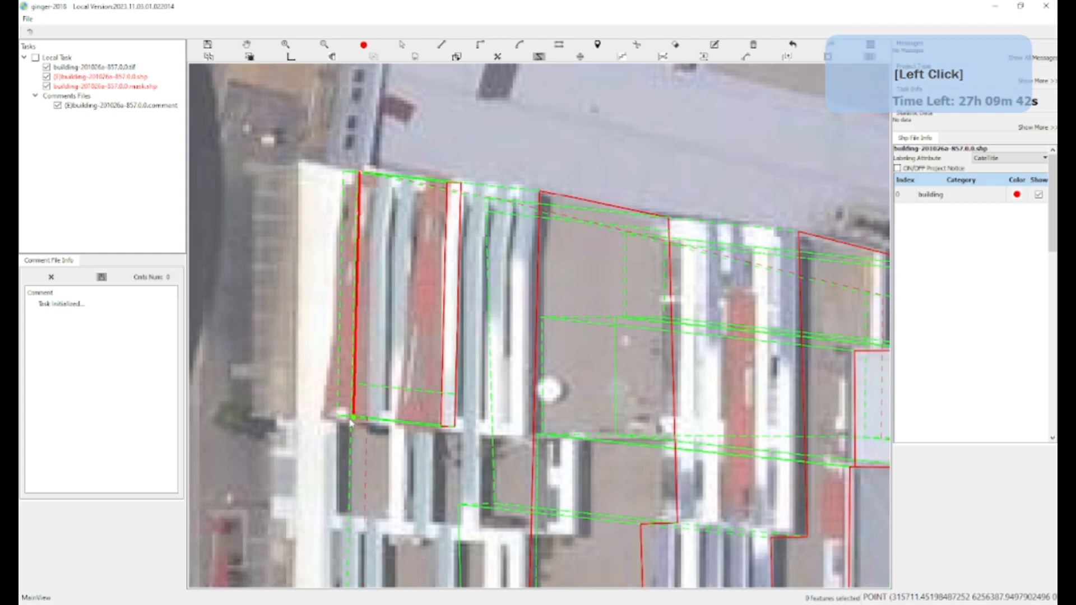
pyautogui.moveTo(350, 439); pyautogui.dragTo(352, 316)
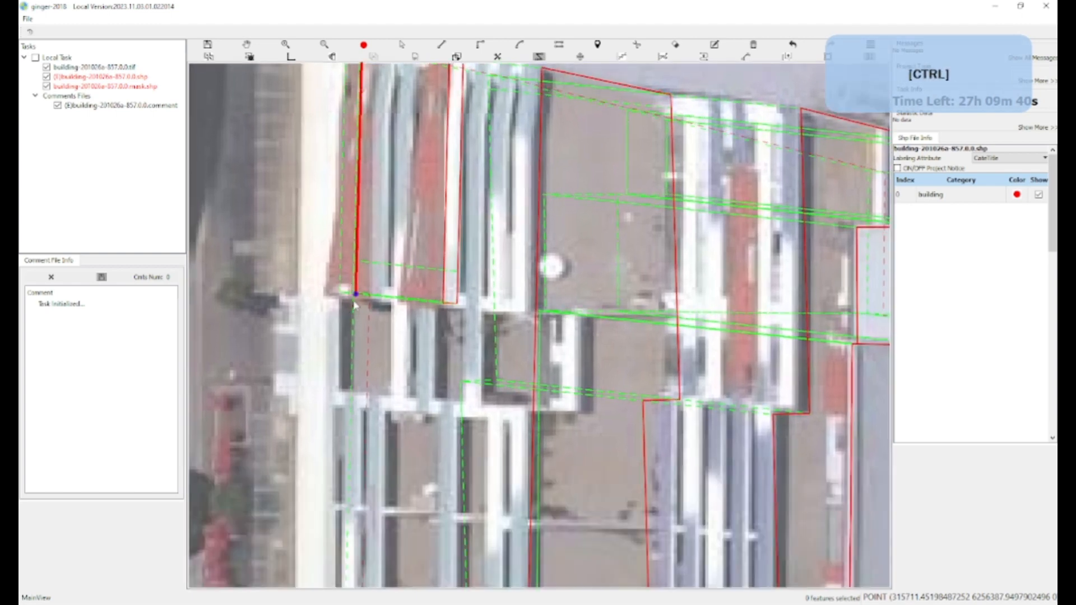
pyautogui.scroll(1, 353, 303)
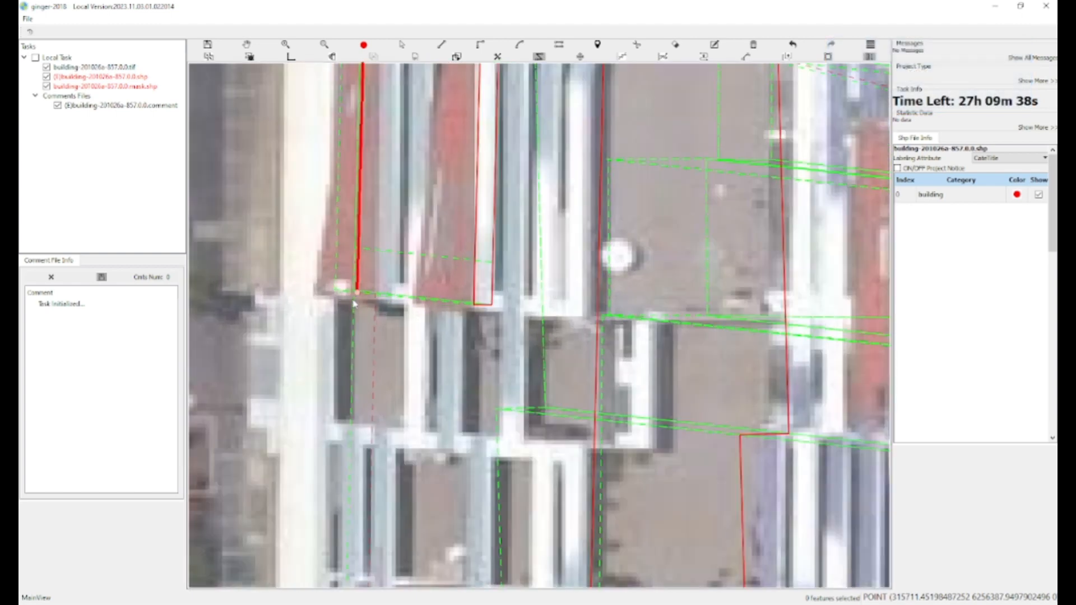
pyautogui.press('f')
pyautogui.click(337, 301)
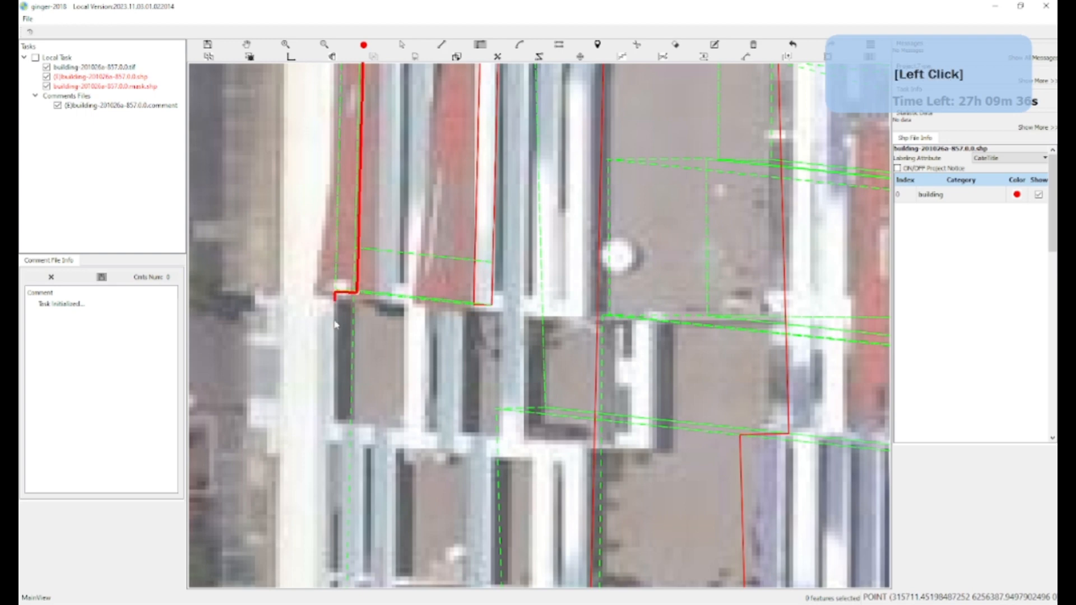
pyautogui.moveTo(337, 547); pyautogui.dragTo(347, 320)
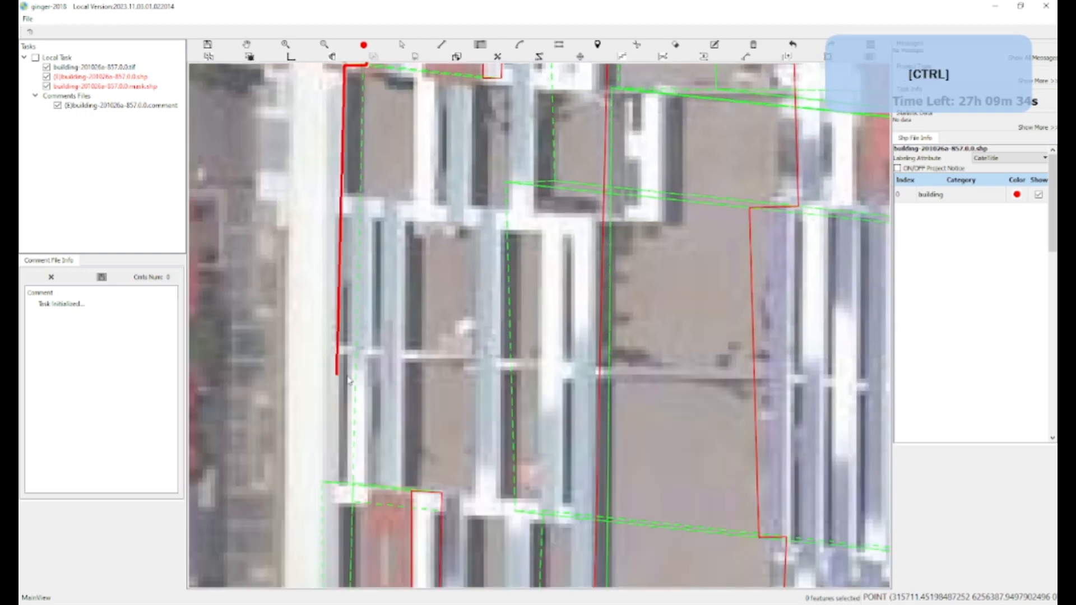
pyautogui.moveTo(338, 399); pyautogui.dragTo(350, 346)
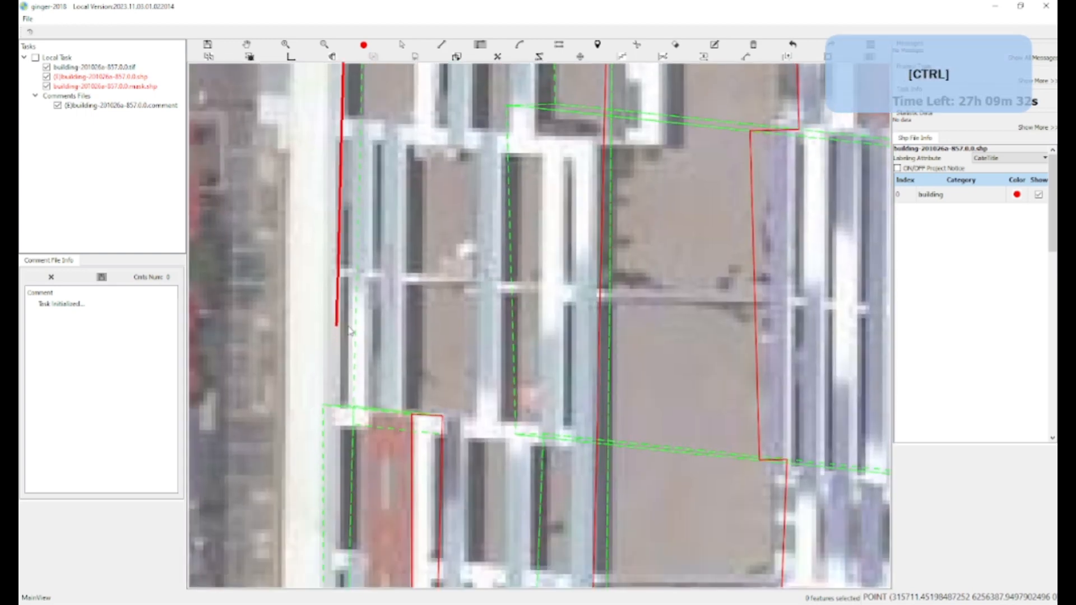
pyautogui.scroll(-1, 347, 230)
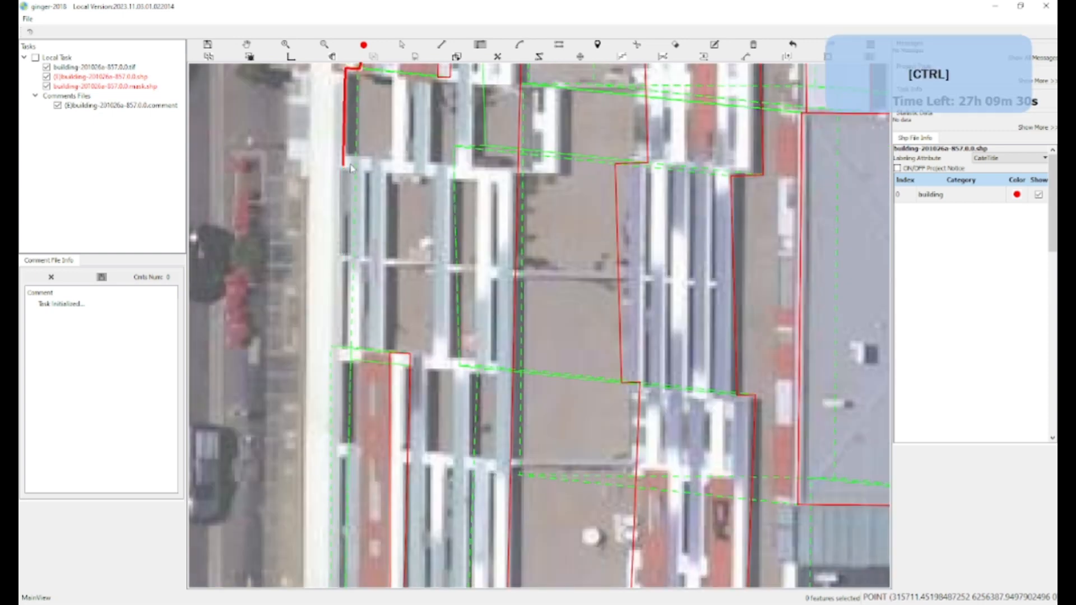
pyautogui.moveTo(350, 168); pyautogui.dragTo(340, 268)
pyautogui.press('BackSpace')
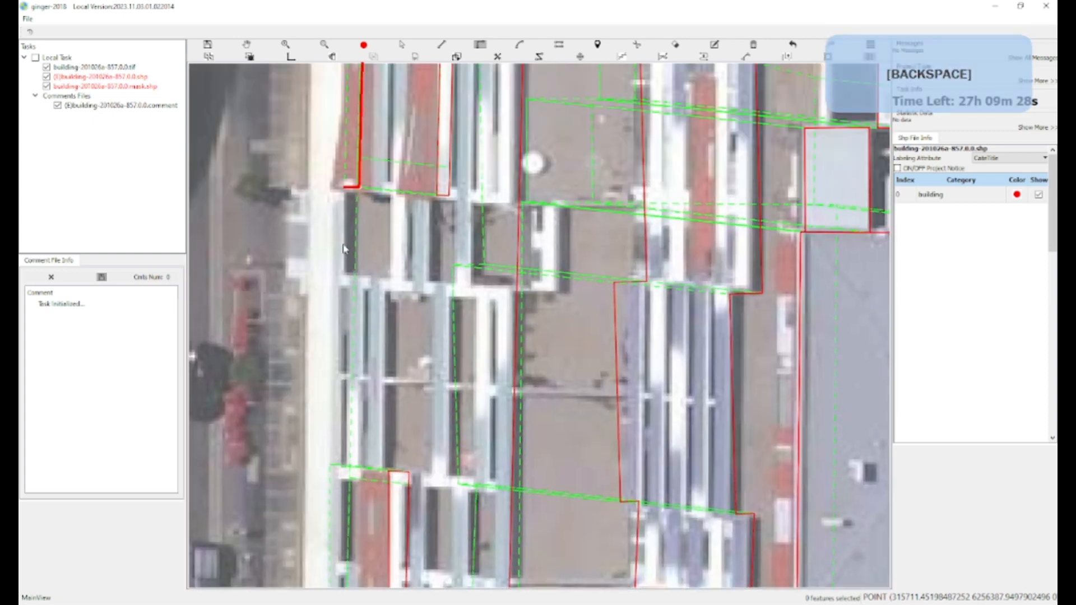
pyautogui.press('h')
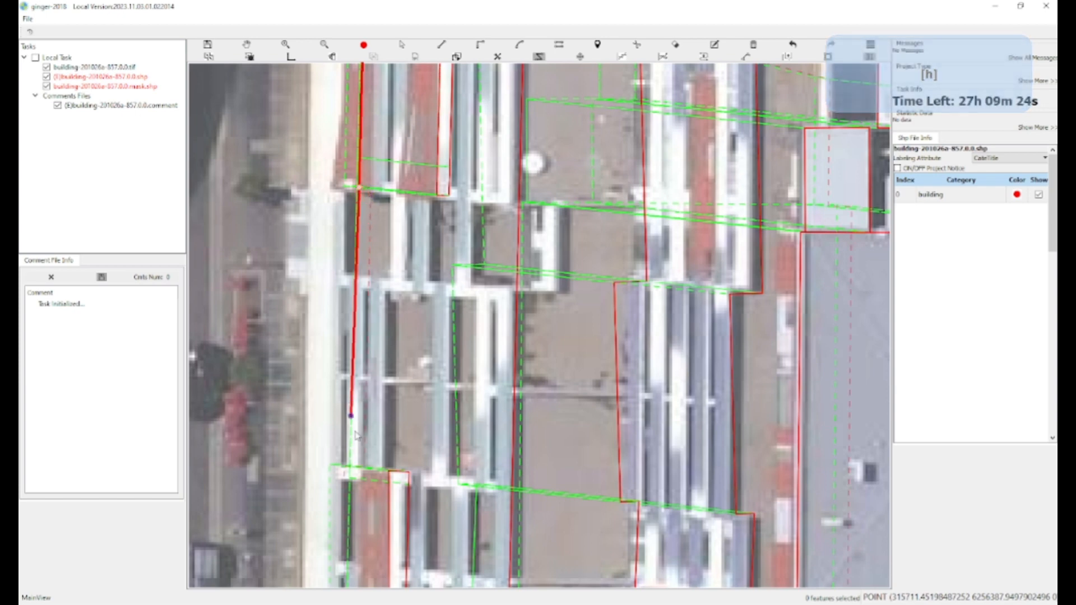
pyautogui.scroll(2, 354, 193)
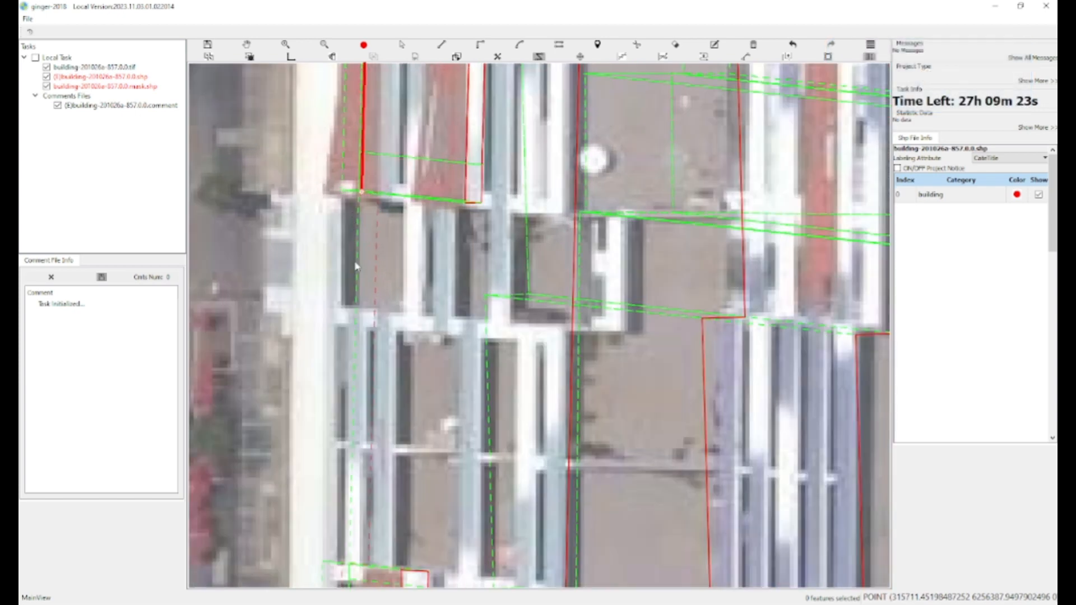
pyautogui.click(365, 193)
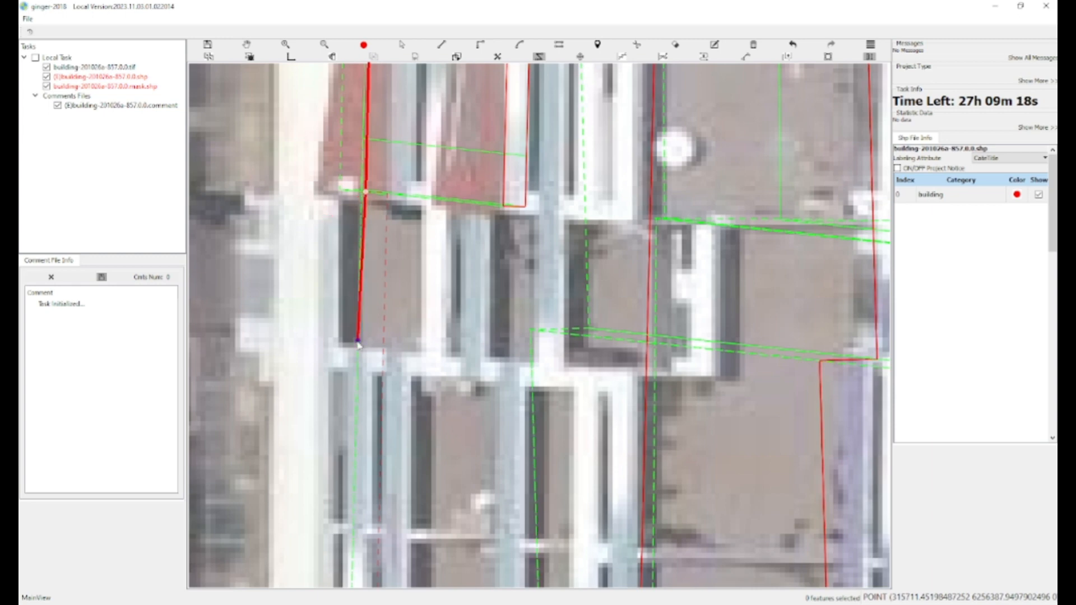
pyautogui.press('s')
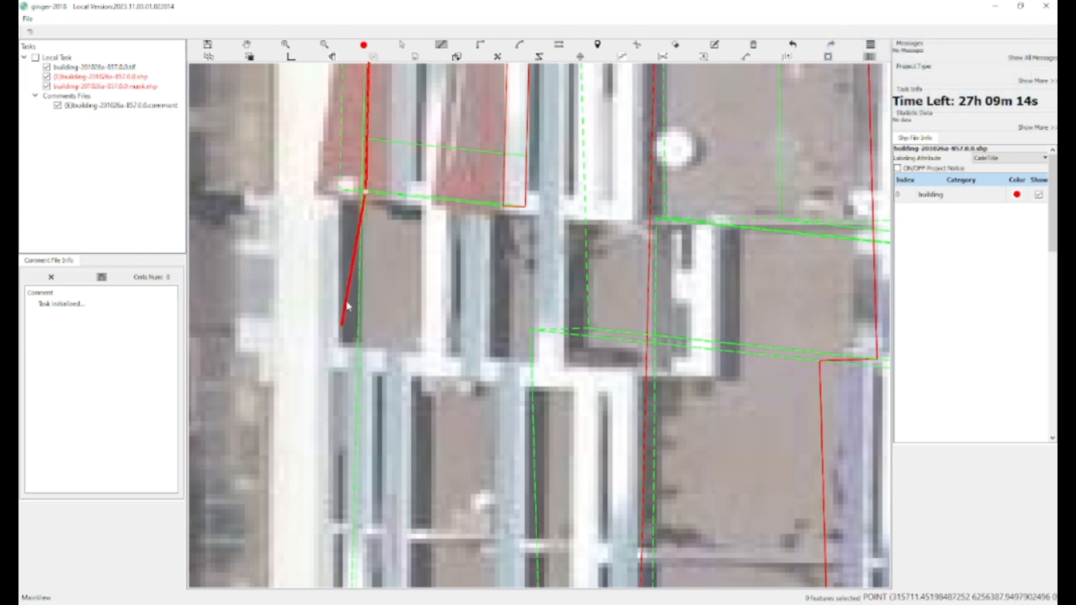
pyautogui.press('g')
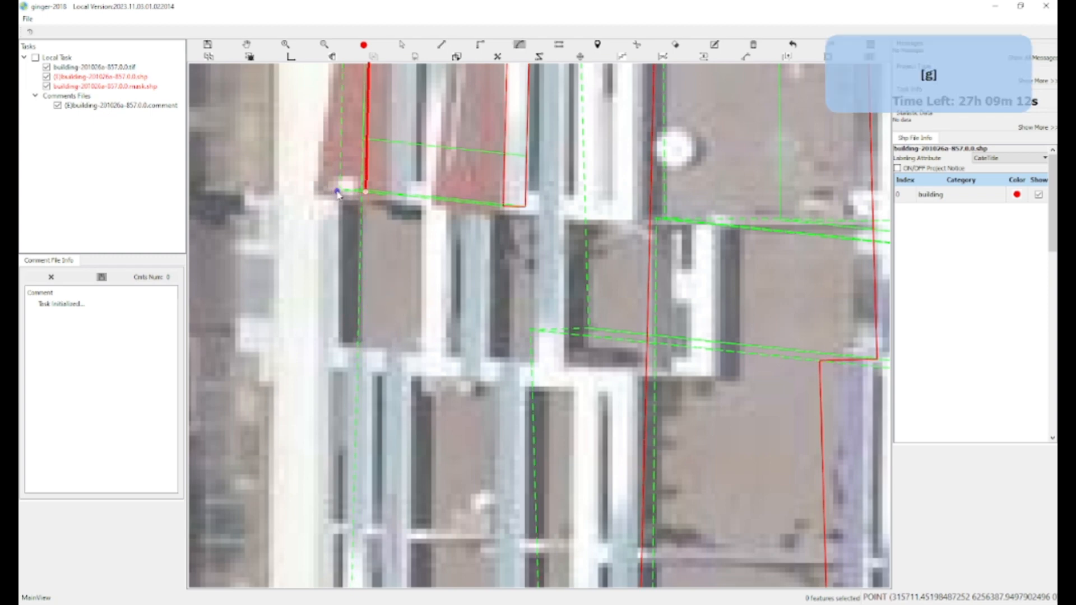
# Step the strip outline west below the upper red roof section and continue its east edge down to the building's southern edge
pyautogui.scroll(3, 339, 196)
pyautogui.press('f')
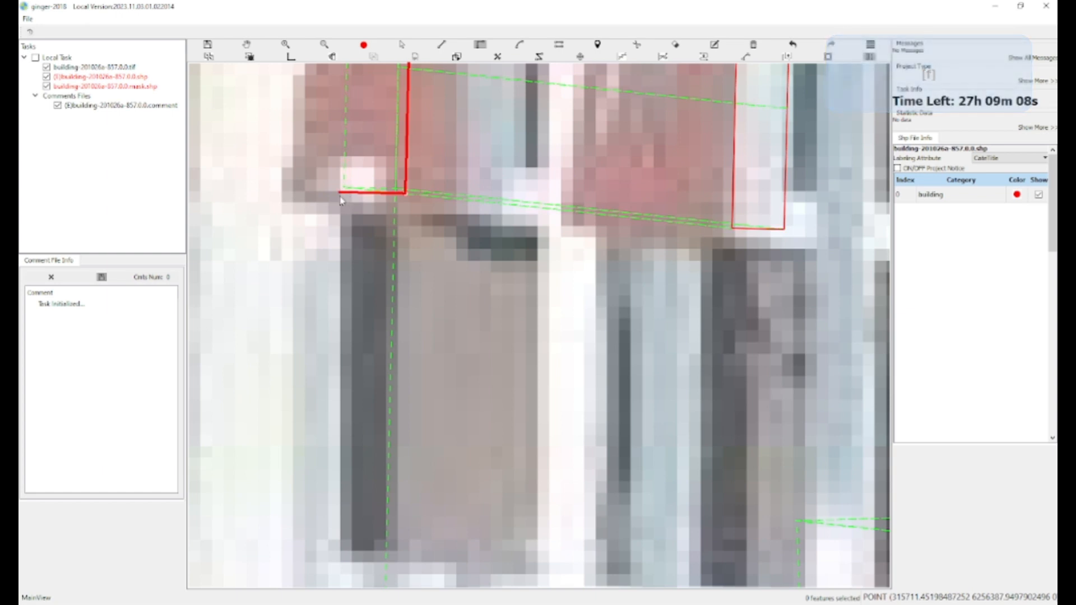
pyautogui.click(340, 228)
pyautogui.scroll(-2, 340, 309)
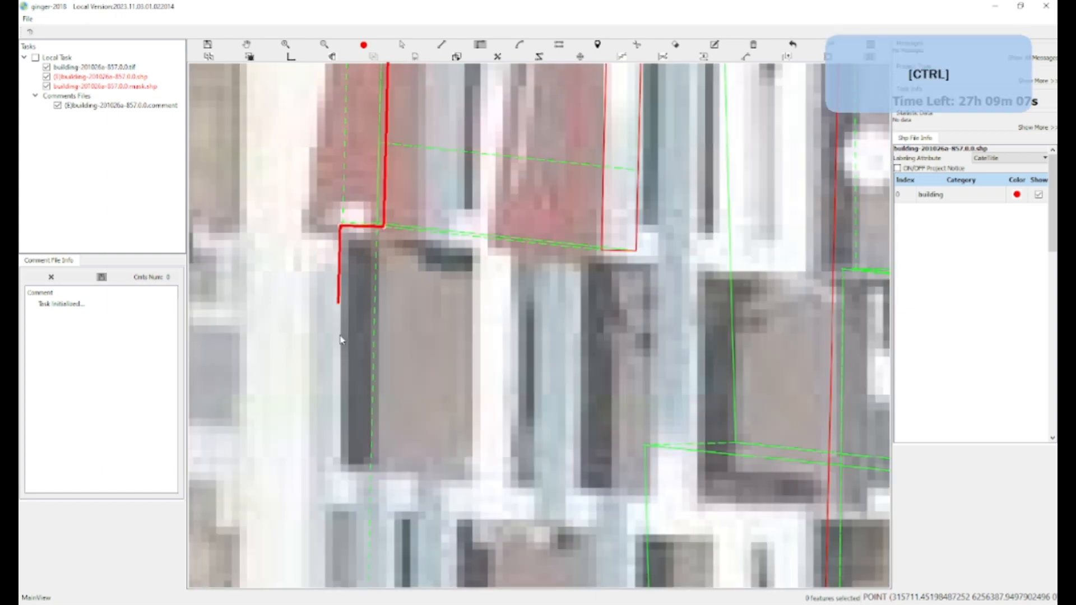
pyautogui.moveTo(340, 326); pyautogui.dragTo(331, 66)
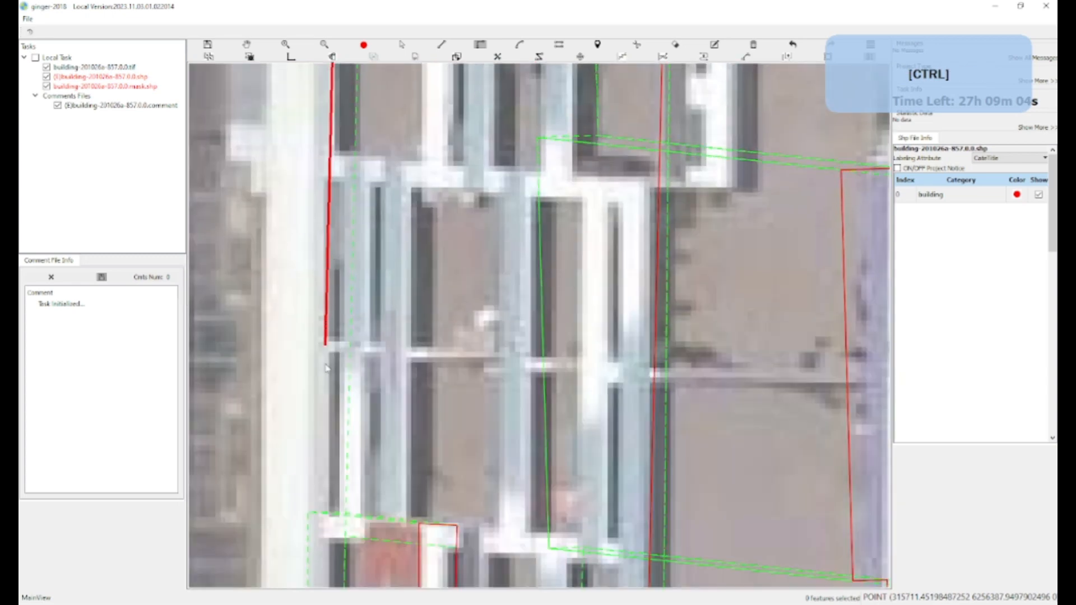
pyautogui.moveTo(330, 353); pyautogui.dragTo(332, 237)
pyautogui.press('s')
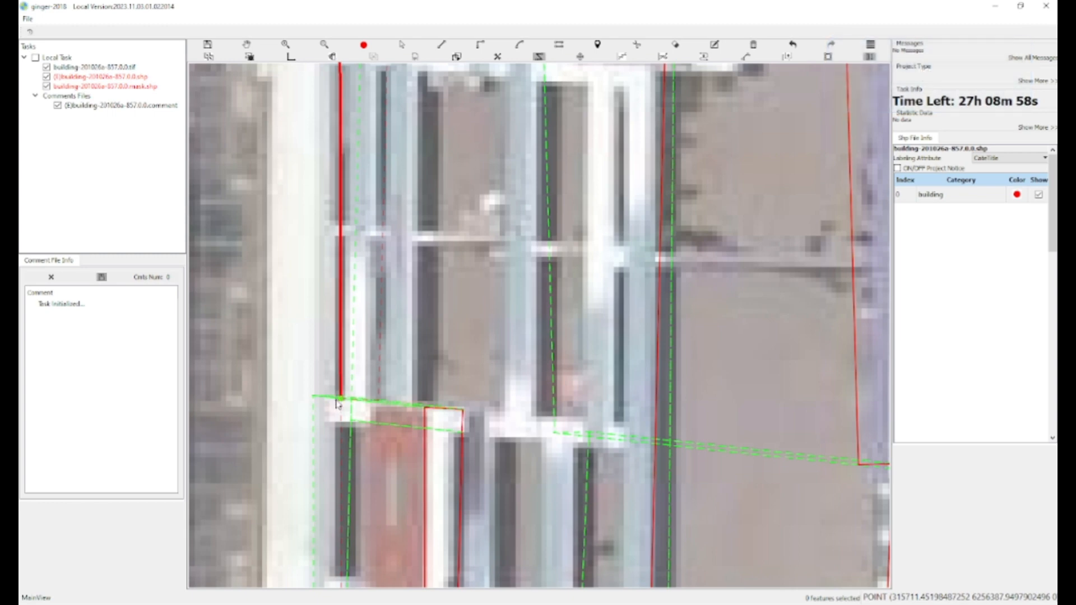
pyautogui.click(340, 406)
pyautogui.scroll(-3, 338, 449)
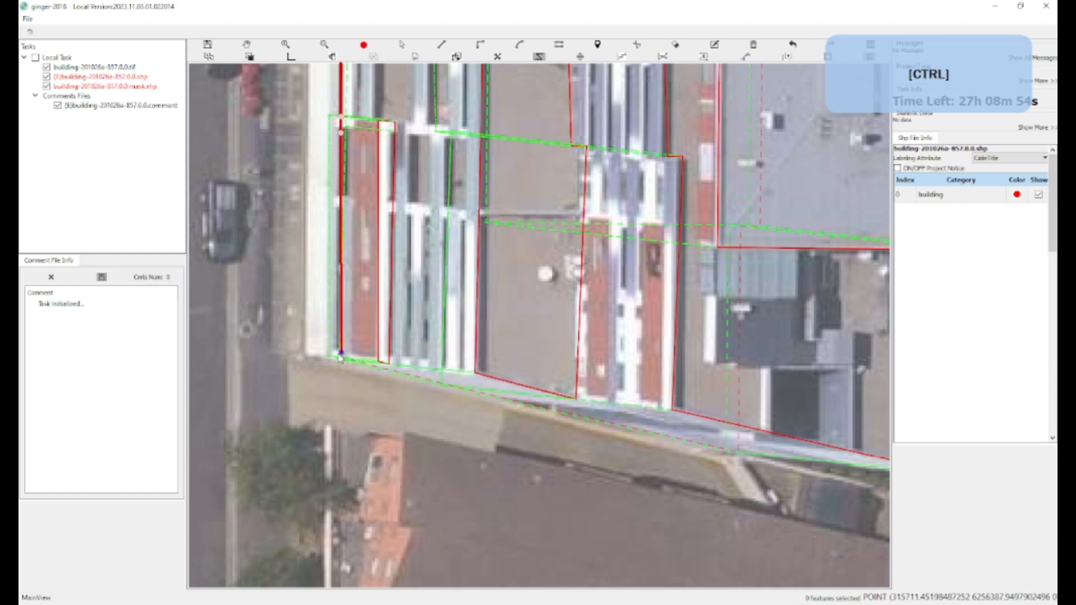
pyautogui.click(341, 362)
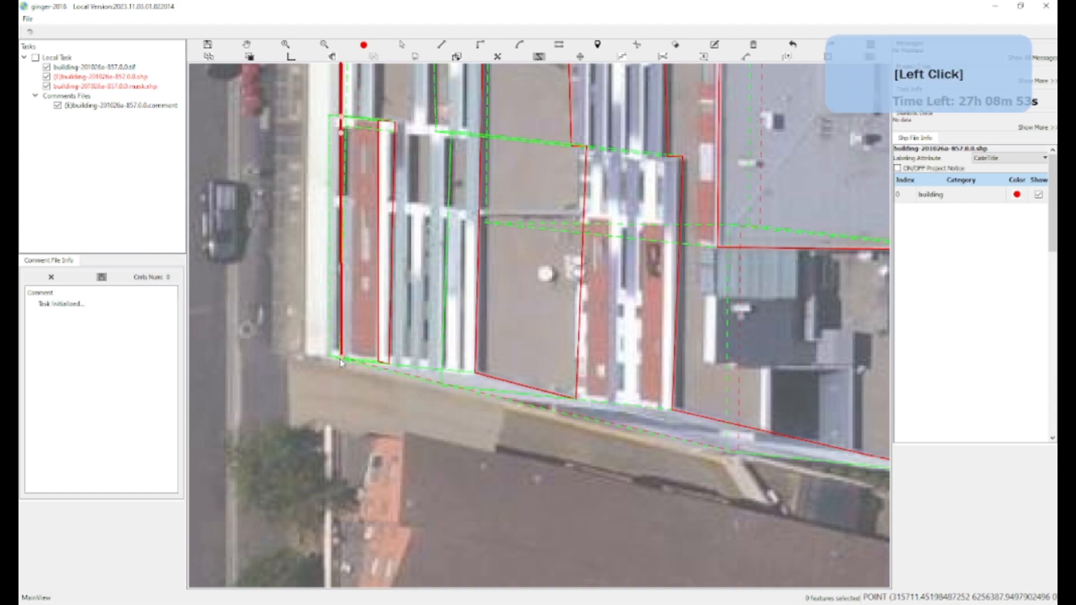
# Trace the white strip's south end and west edge up to the building's northwestern corner and finish the polygon
pyautogui.click(306, 355)
pyautogui.press('ctrl')
pyautogui.moveTo(307, 120); pyautogui.dragTo(307, 331)
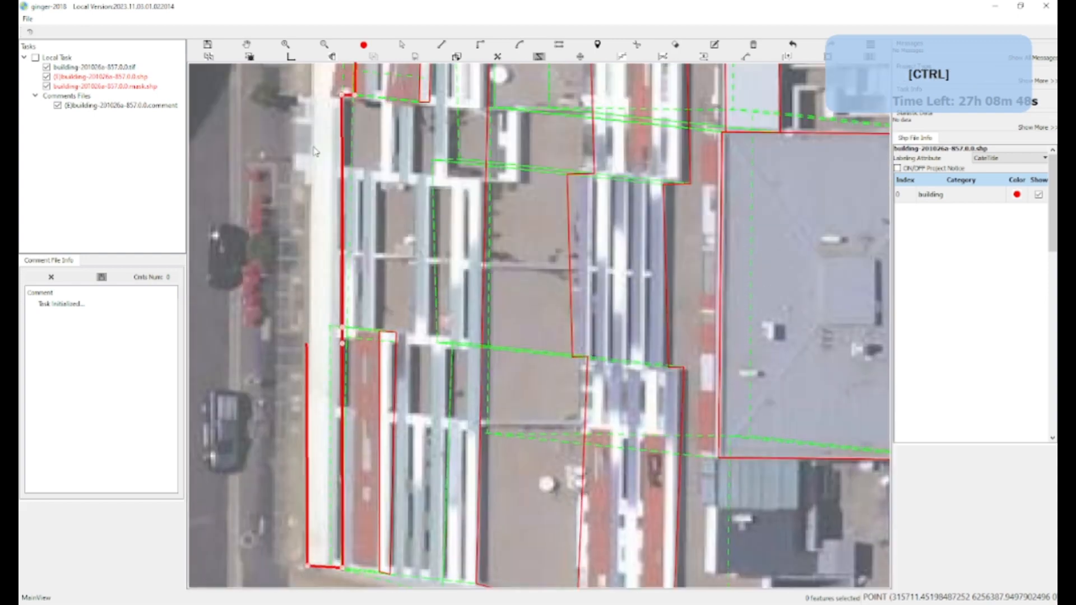
pyautogui.moveTo(313, 140); pyautogui.dragTo(301, 435)
pyautogui.moveTo(308, 130); pyautogui.dragTo(304, 172)
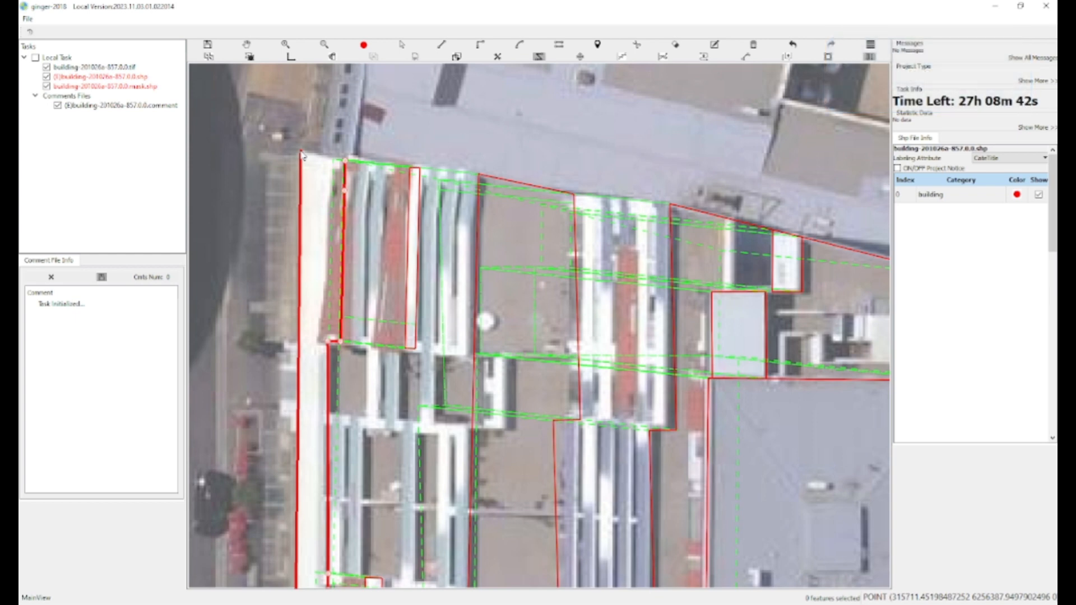
pyautogui.click(301, 151)
pyautogui.press('space')
# Examine the long western strip polygon against the whole building, hiding and showing the annotations
pyautogui.press('w')
pyautogui.moveTo(304, 268); pyautogui.dragTo(338, 175)
pyautogui.moveTo(322, 266); pyautogui.dragTo(363, 219)
pyautogui.press('r')
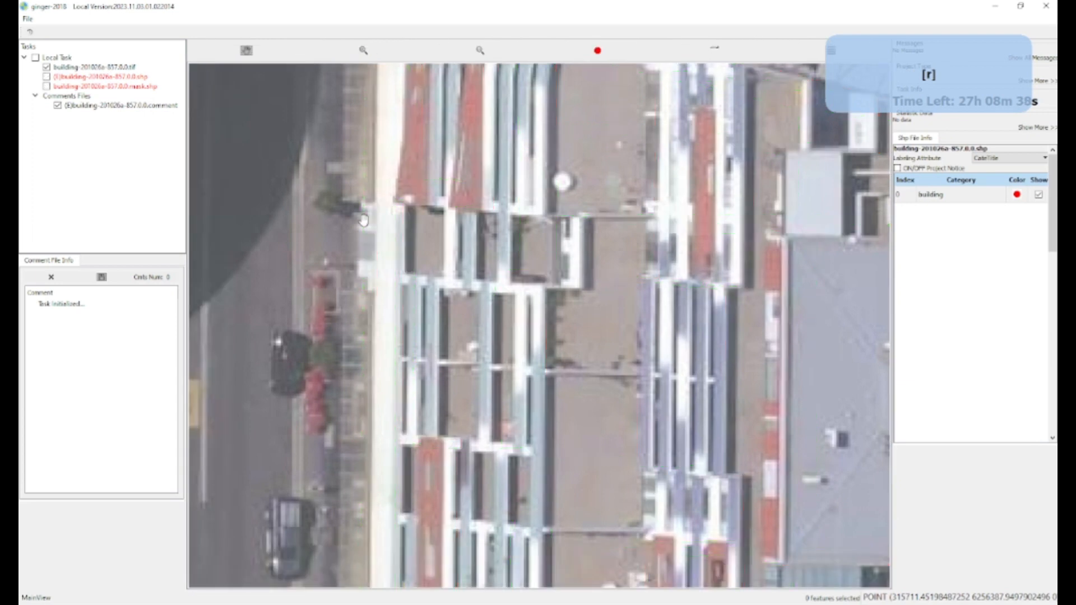
pyautogui.press('r')
pyautogui.scroll(-1, 363, 219)
pyautogui.press('r')
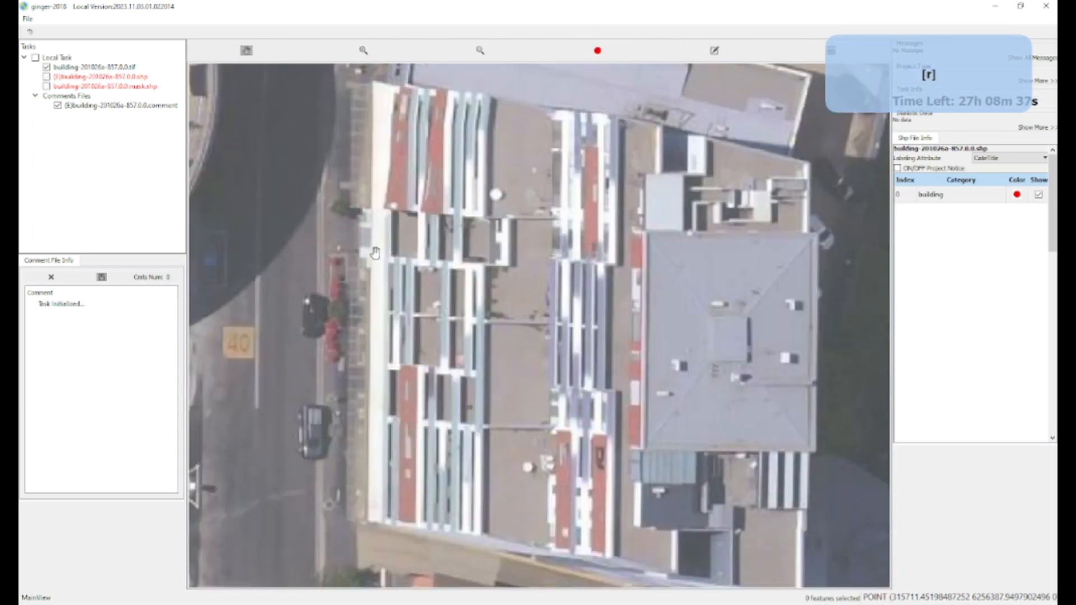
pyautogui.press('r')
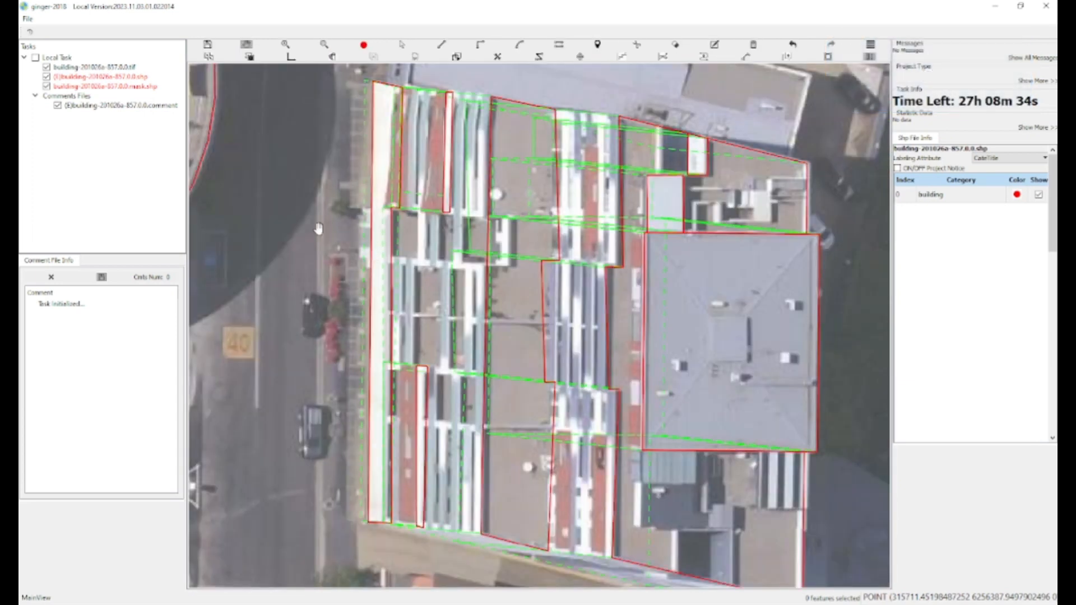
# Examine the middle part of the white western strip and its projected outline close up, toggling the annotations against the imagery
pyautogui.scroll(2, 353, 327)
pyautogui.press('w')
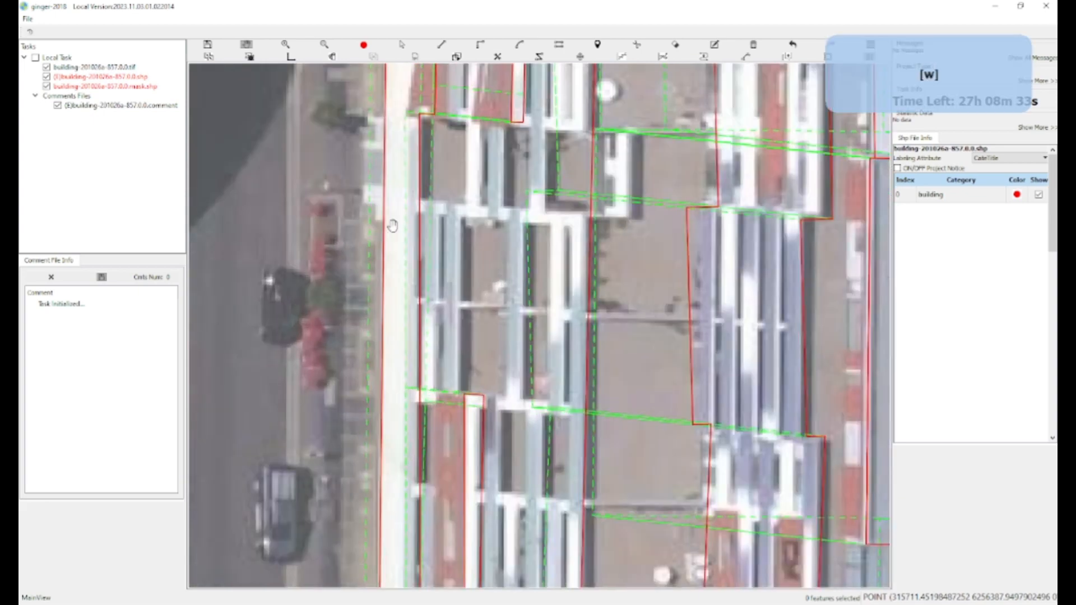
pyautogui.click(401, 275)
pyautogui.press('a')
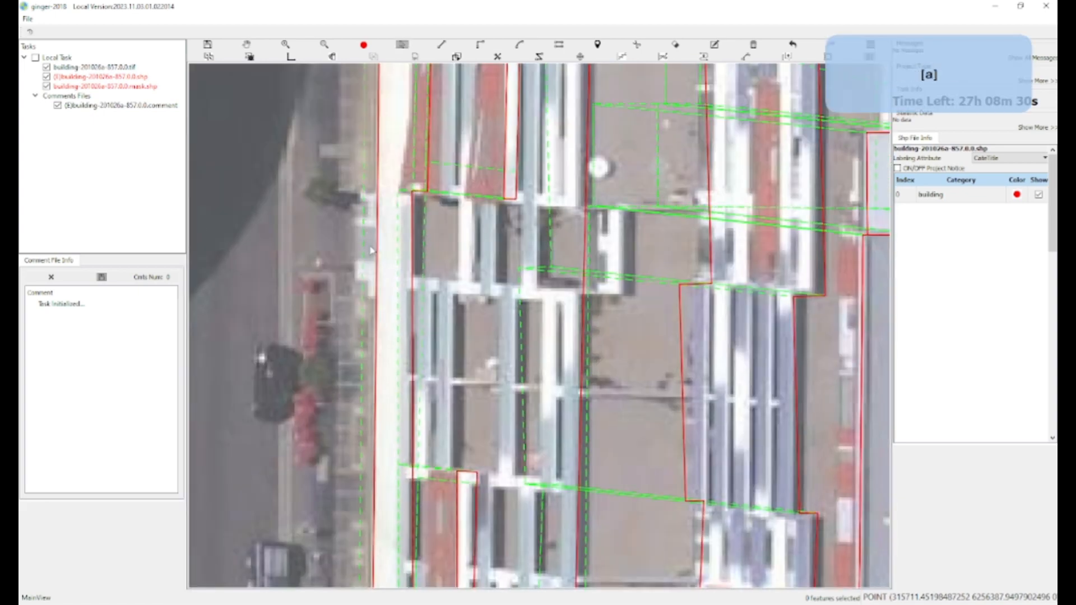
pyautogui.press('w')
pyautogui.moveTo(368, 251); pyautogui.dragTo(340, 305)
pyautogui.press('r')
pyautogui.press('r')
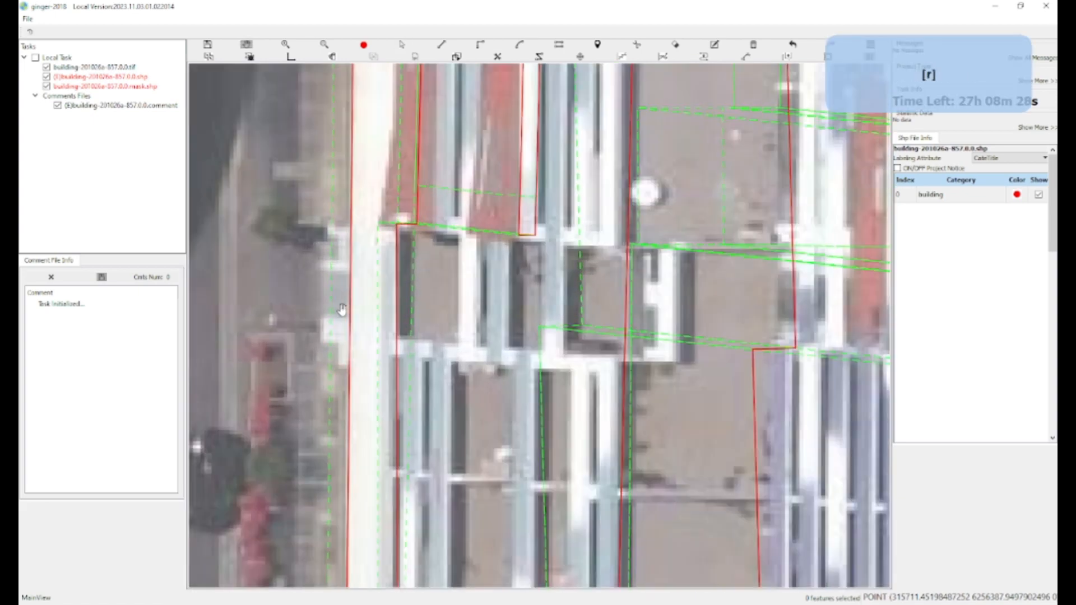
pyautogui.press('r')
pyautogui.press('r')
pyautogui.press('r')
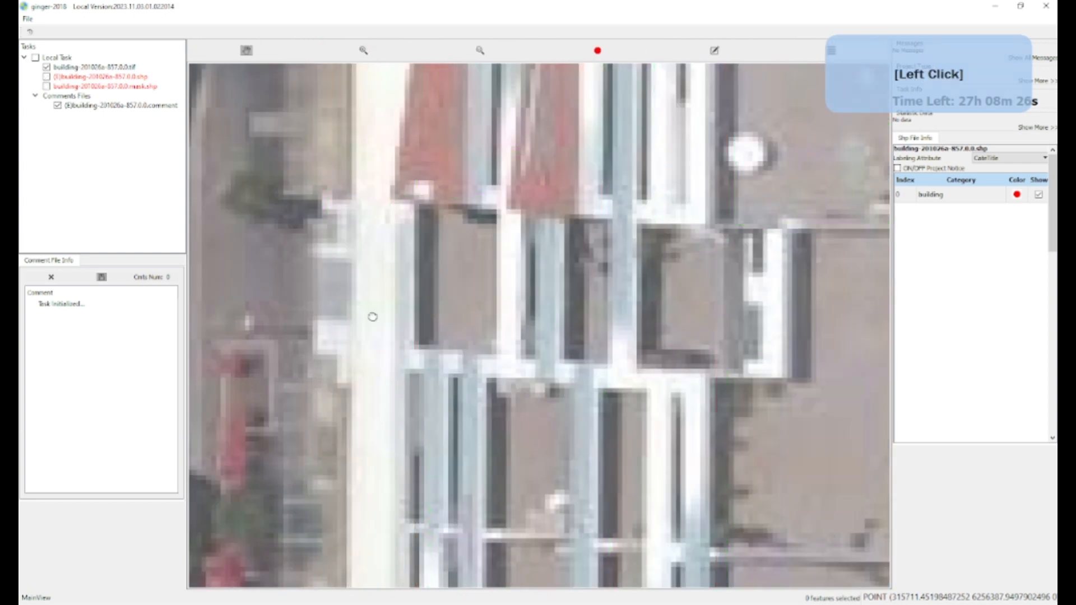
# Reposition the projected footprint of the long white western strip so its west edge runs just west of the roof outline
pyautogui.press('r')
pyautogui.press('a')
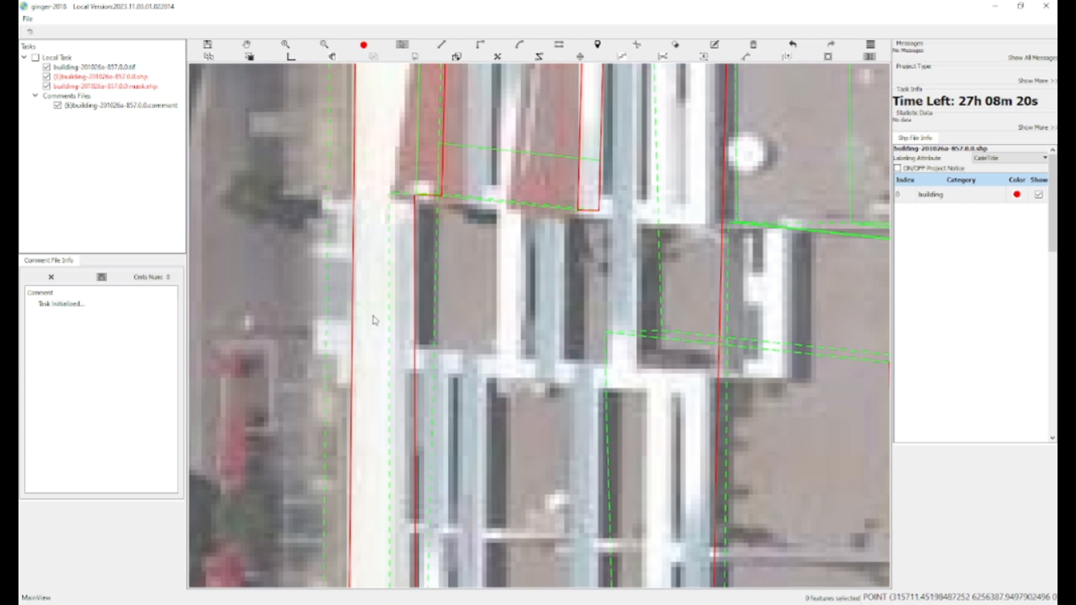
pyautogui.press('a')
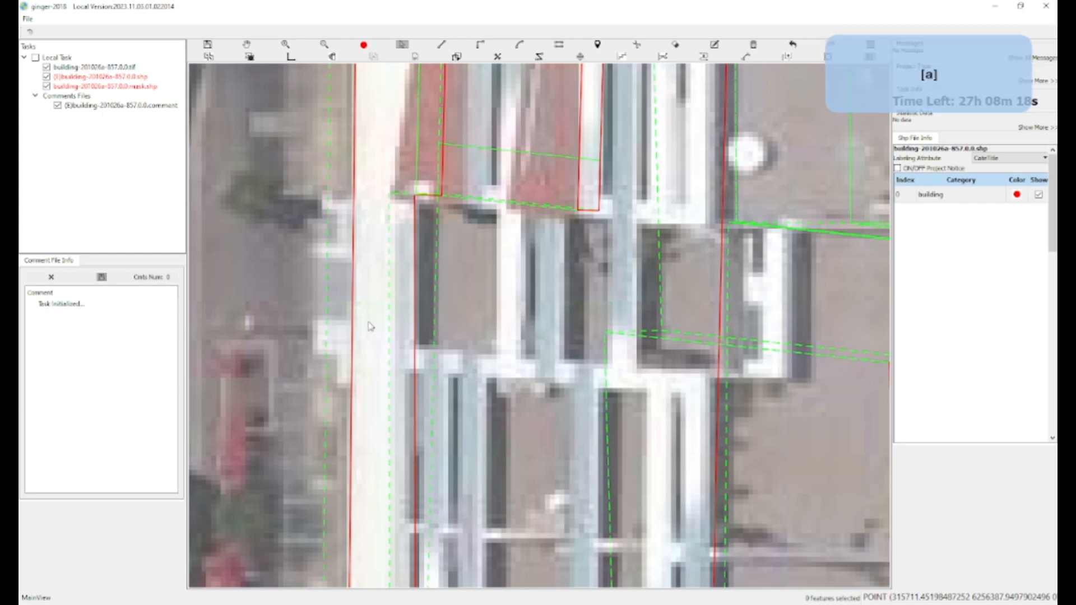
pyautogui.click(359, 322)
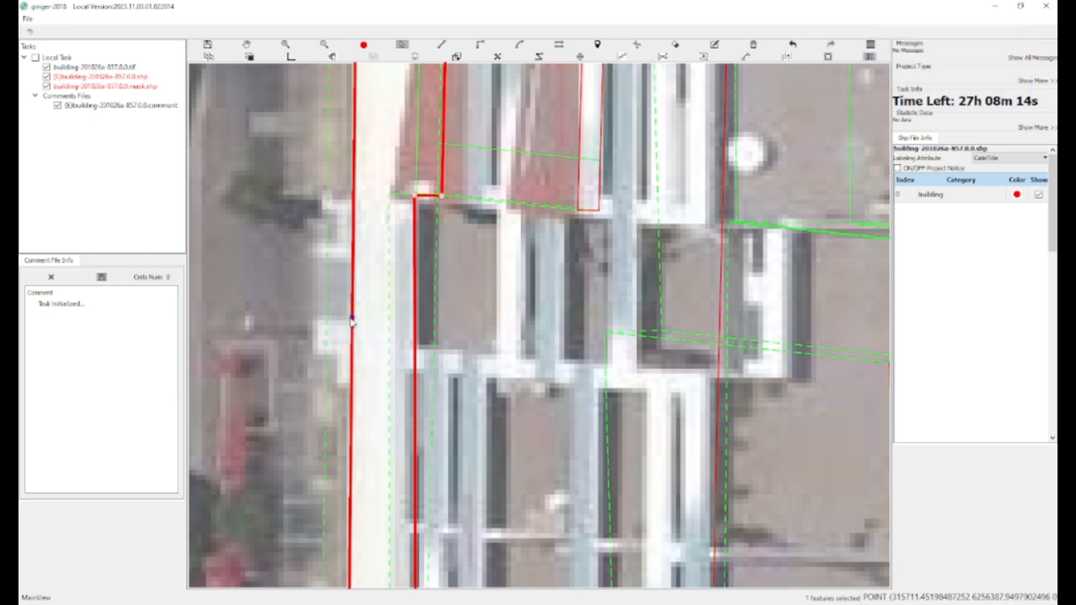
pyautogui.press('alt')
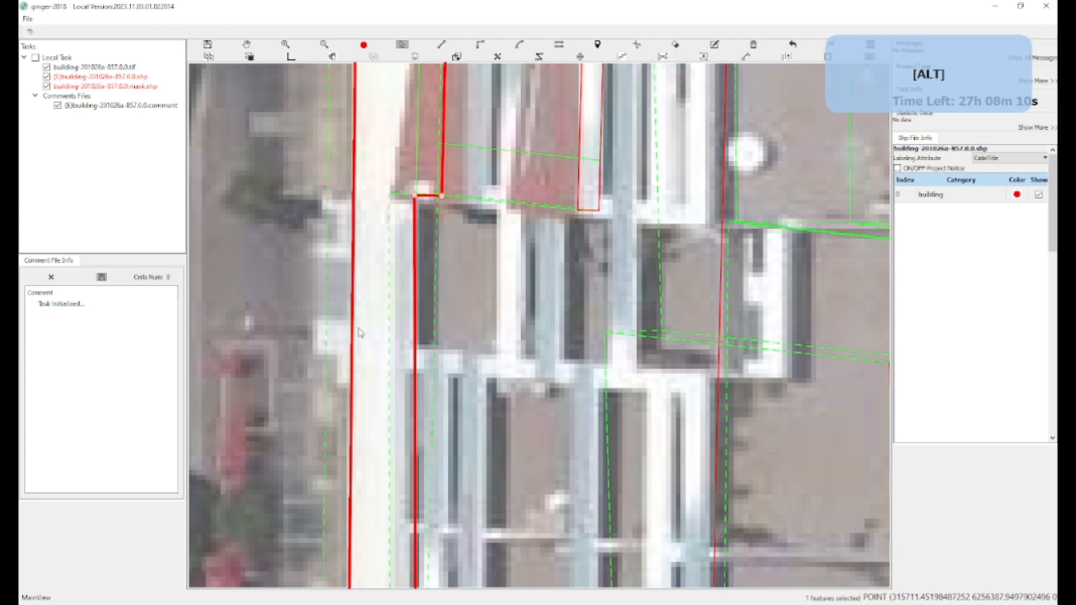
pyautogui.keyDown('alt'); pyautogui.click(353, 335); pyautogui.keyUp('alt')
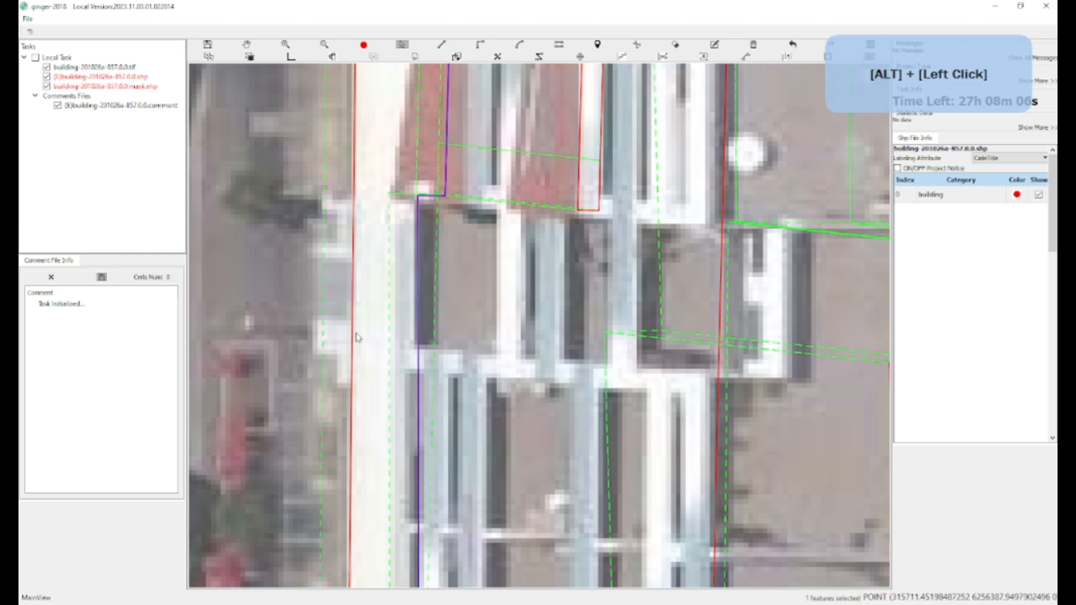
pyautogui.moveTo(355, 340); pyautogui.dragTo(322, 339)
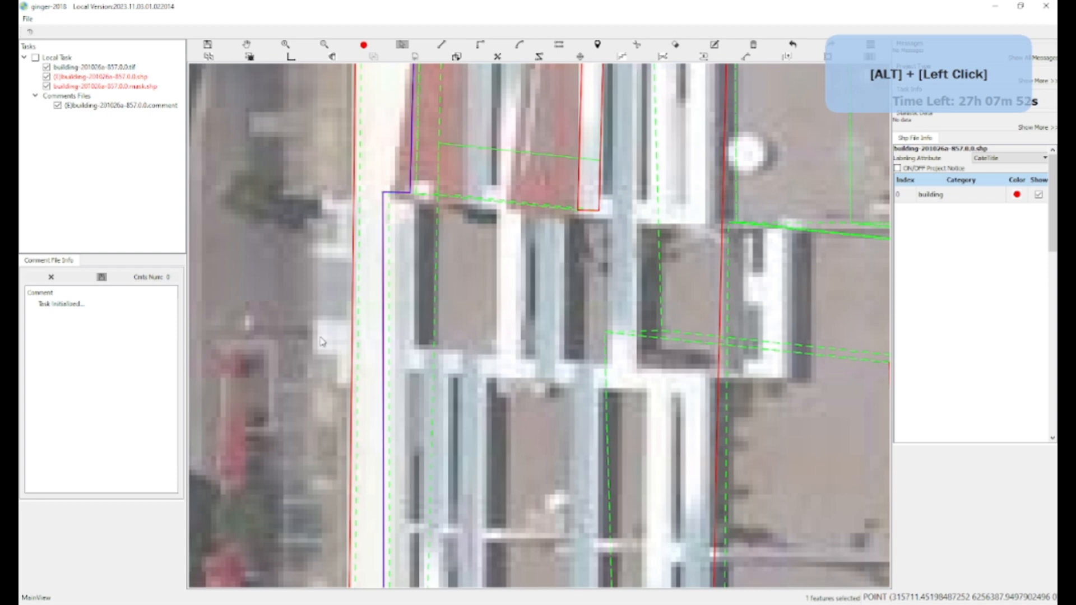
pyautogui.moveTo(320, 338); pyautogui.dragTo(334, 342)
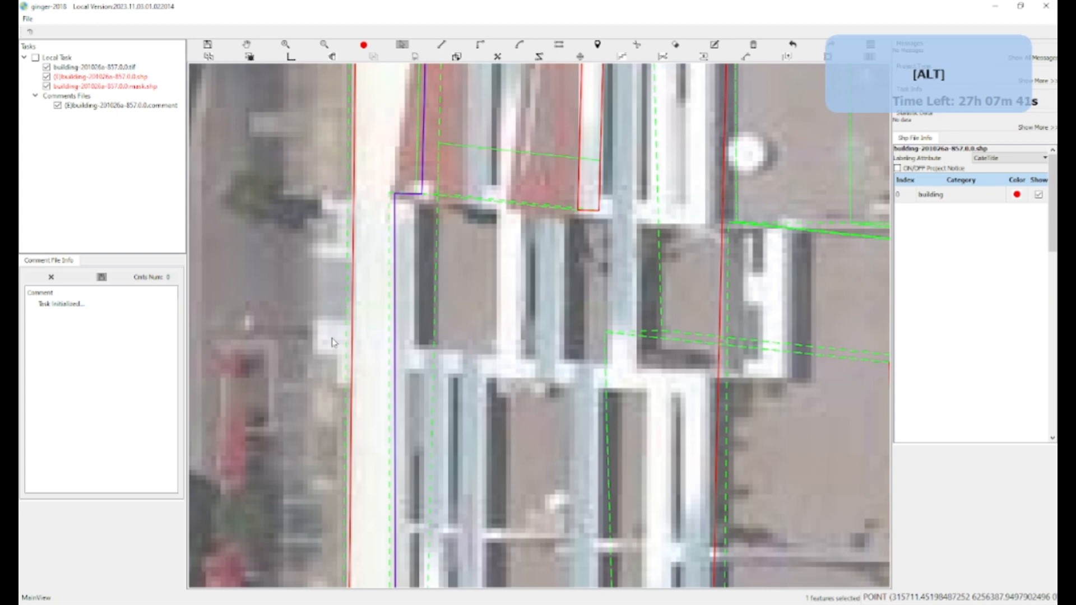
# Start the outline of the adjoining northern building by drawing the main roof's south edge from near its southwestern corner to the east
pyautogui.scroll(-3, 332, 342)
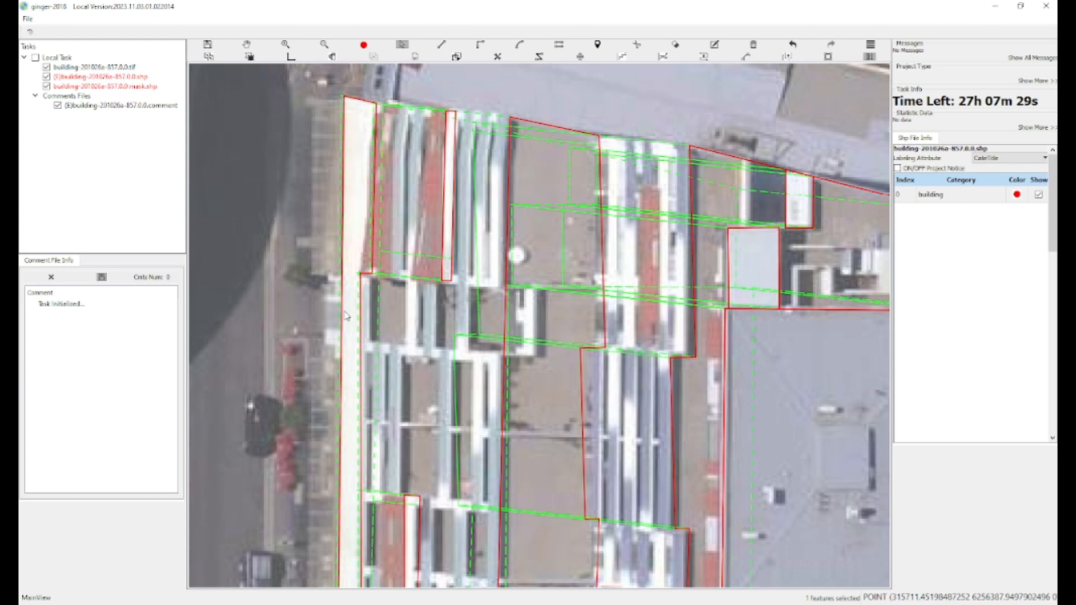
pyautogui.scroll(-2, 346, 315)
pyautogui.scroll(-2, 346, 333)
pyautogui.press('w')
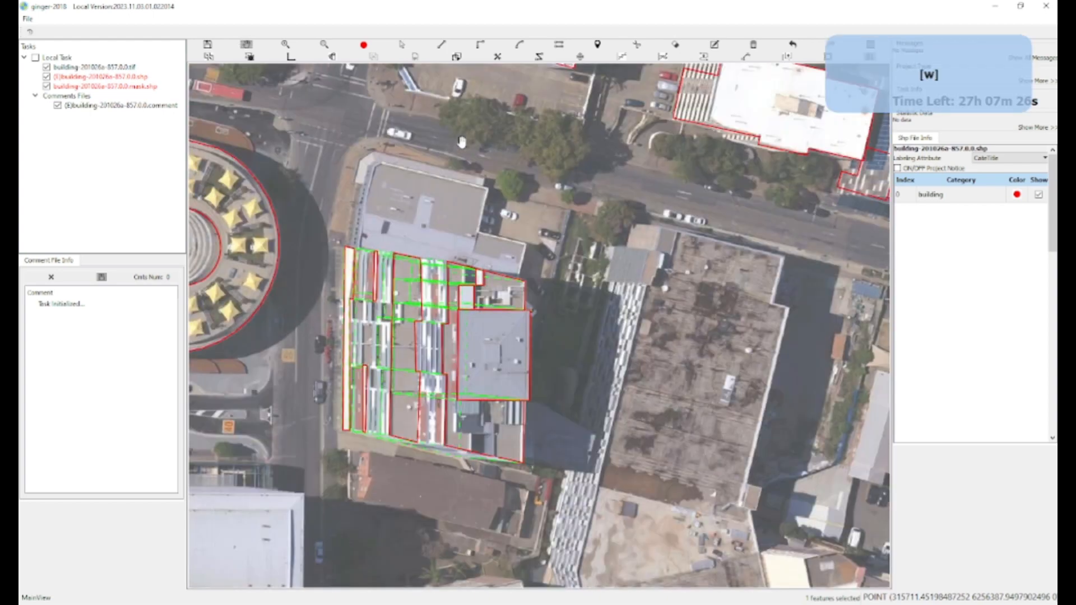
pyautogui.click(438, 186)
pyautogui.press('w')
pyautogui.scroll(4, 354, 258)
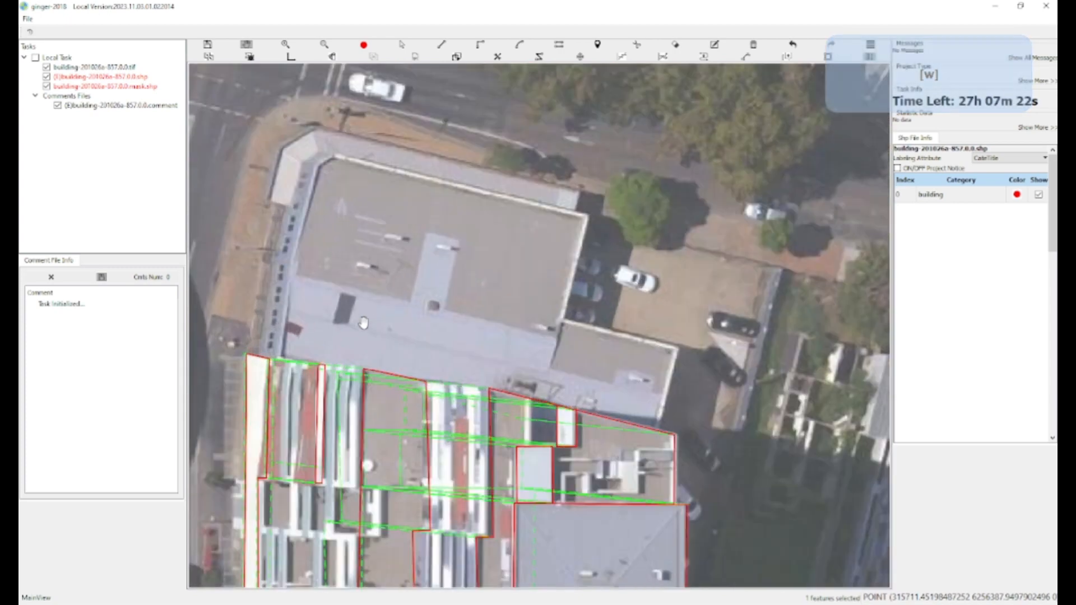
pyautogui.scroll(1, 366, 328)
pyautogui.moveTo(380, 351); pyautogui.dragTo(309, 280)
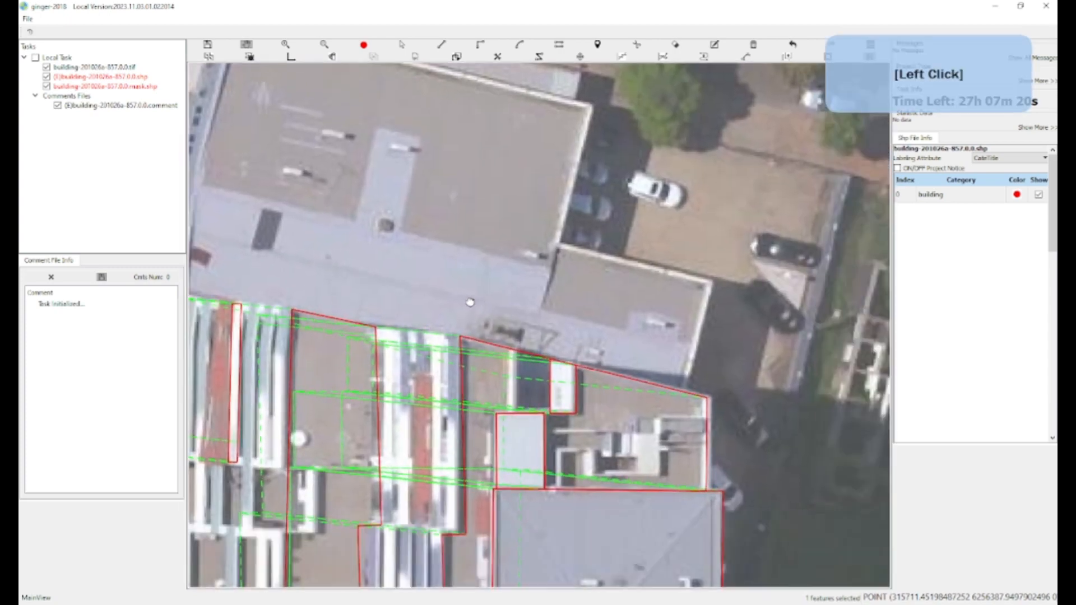
pyautogui.moveTo(470, 302)
pyautogui.mouseDown()
pyautogui.moveTo(430, 265)
pyautogui.moveTo(457, 302)
pyautogui.mouseUp()
pyautogui.press('w')
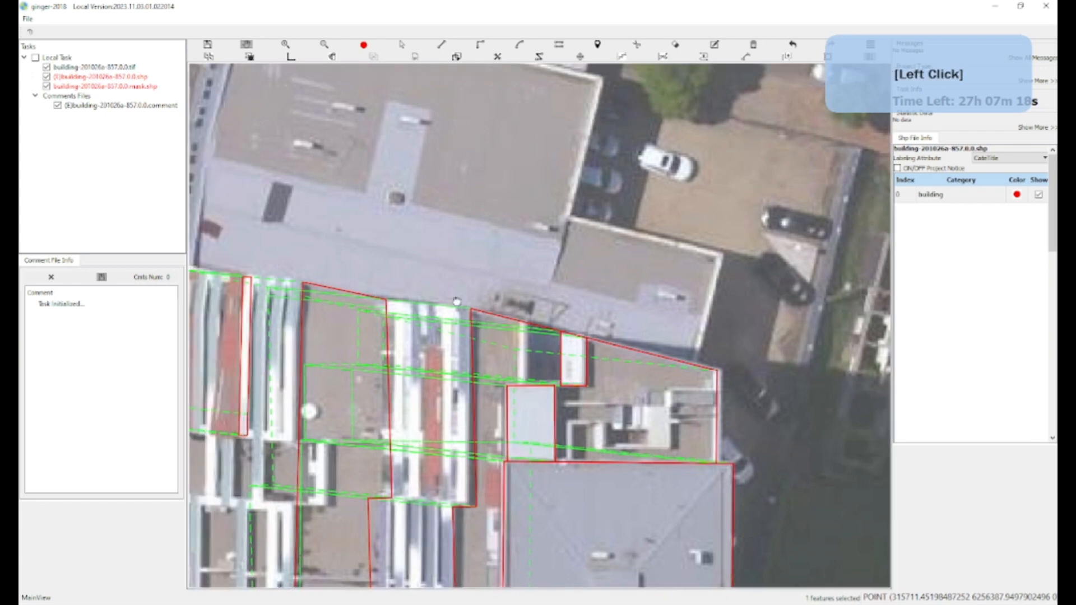
pyautogui.scroll(1, 365, 292)
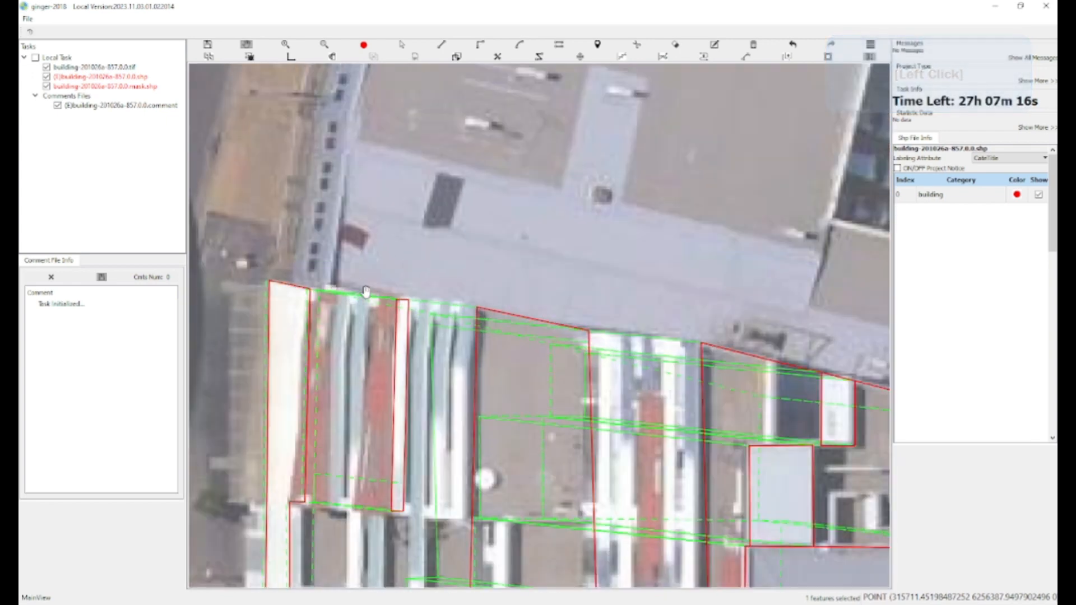
pyautogui.scroll(1, 365, 292)
pyautogui.press('h')
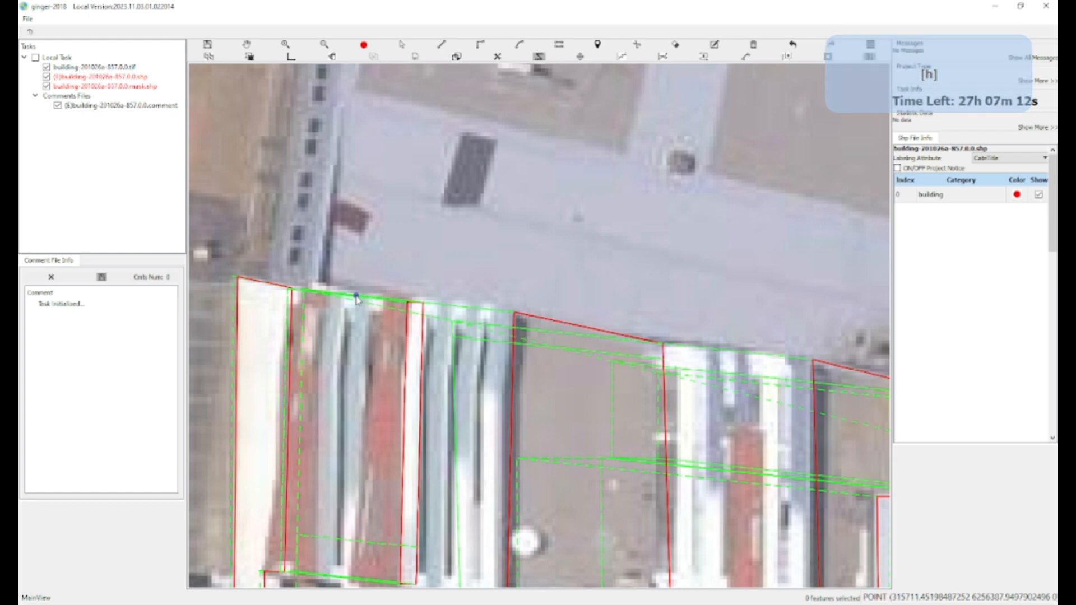
pyautogui.click(361, 301)
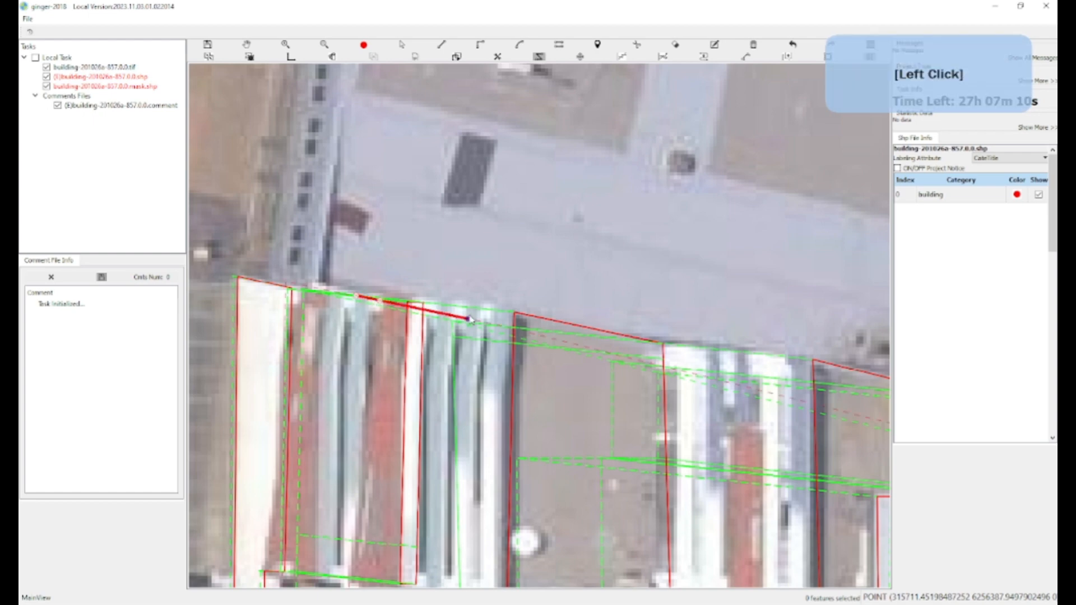
pyautogui.keyDown('ctrl'); pyautogui.click(428, 318); pyautogui.keyUp('ctrl')
pyautogui.scroll(-5, 427, 318)
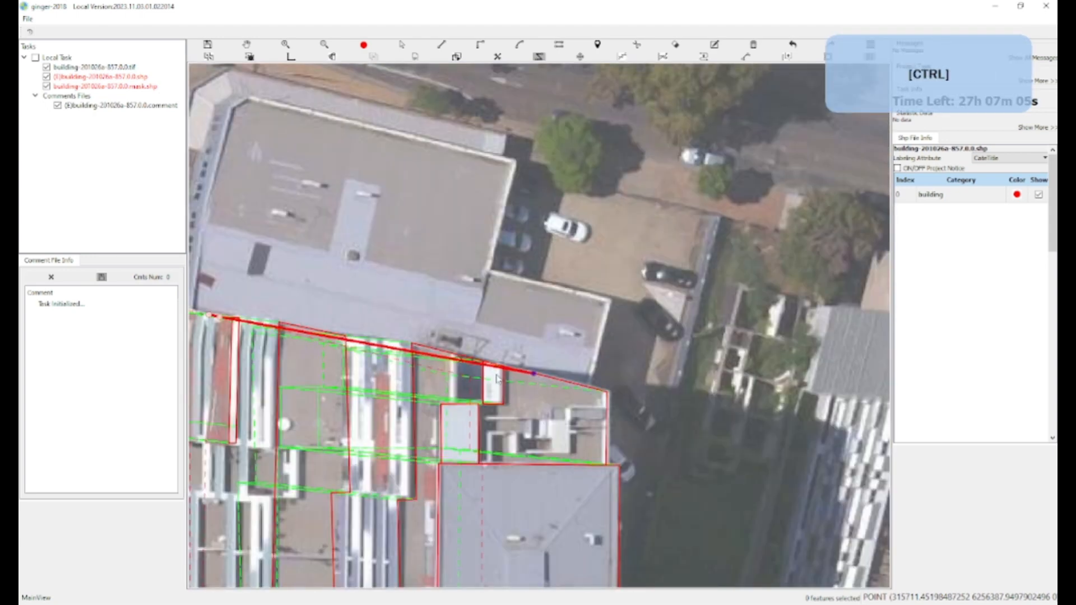
pyautogui.click(472, 379)
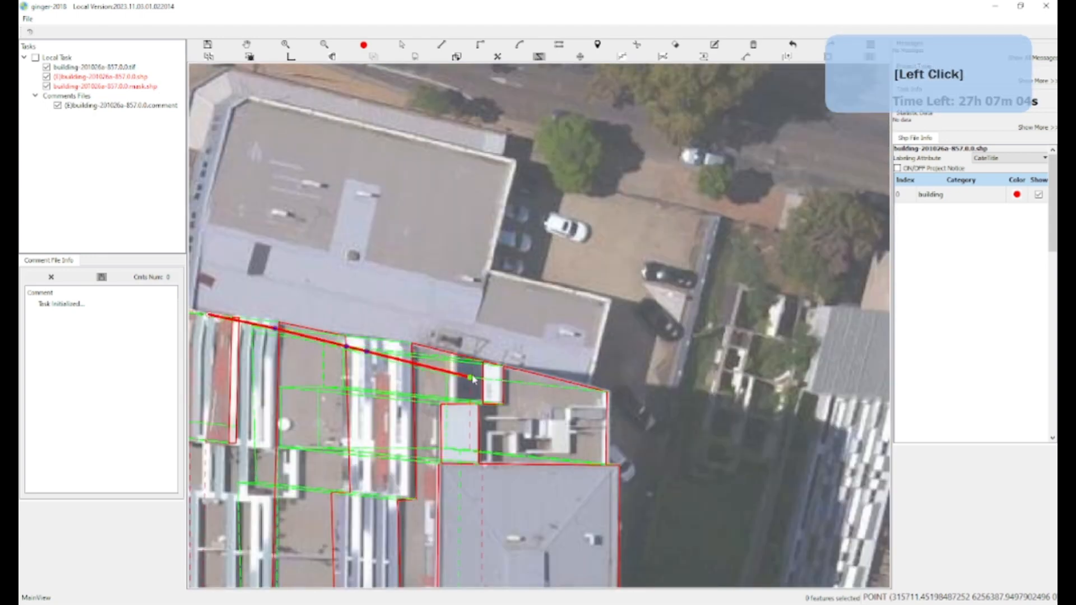
# Continue the northern building's outline at right angles along the main roof's east, north and west edges
pyautogui.click(526, 157)
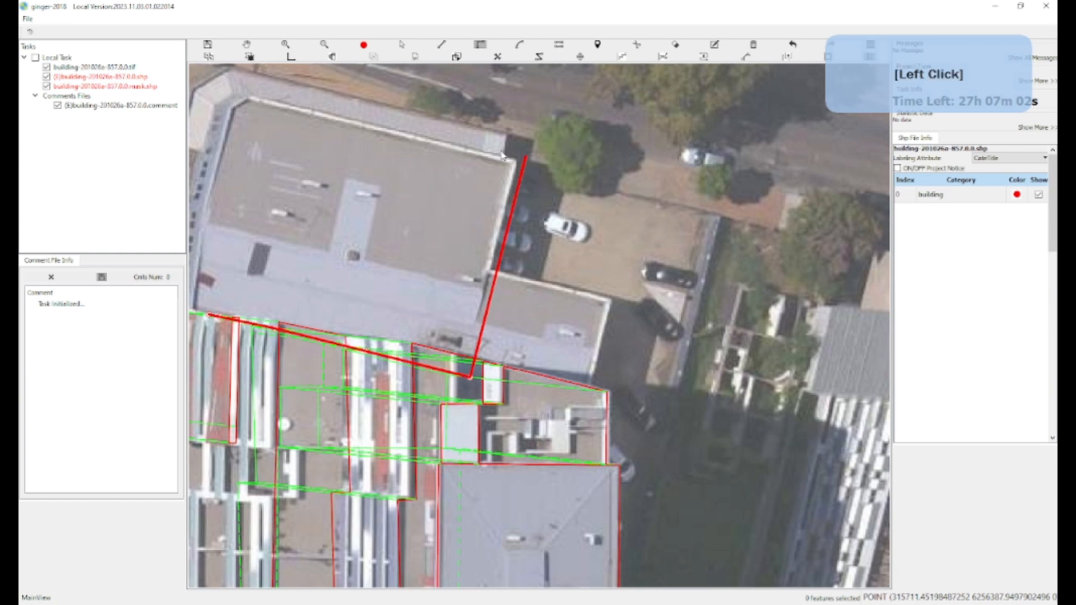
pyautogui.moveTo(278, 161); pyautogui.dragTo(477, 219)
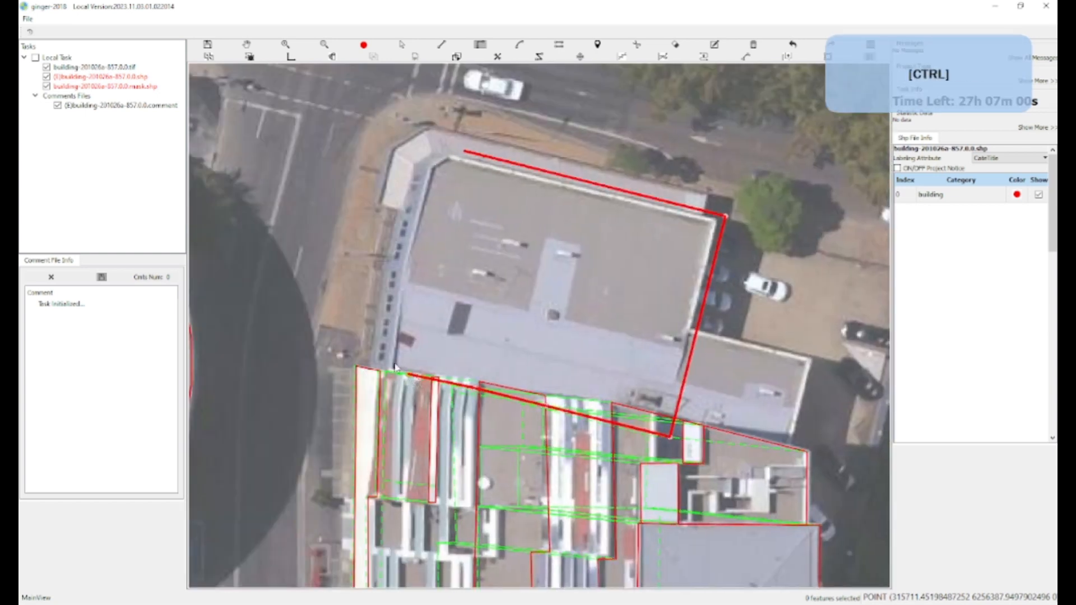
pyautogui.scroll(2, 394, 354)
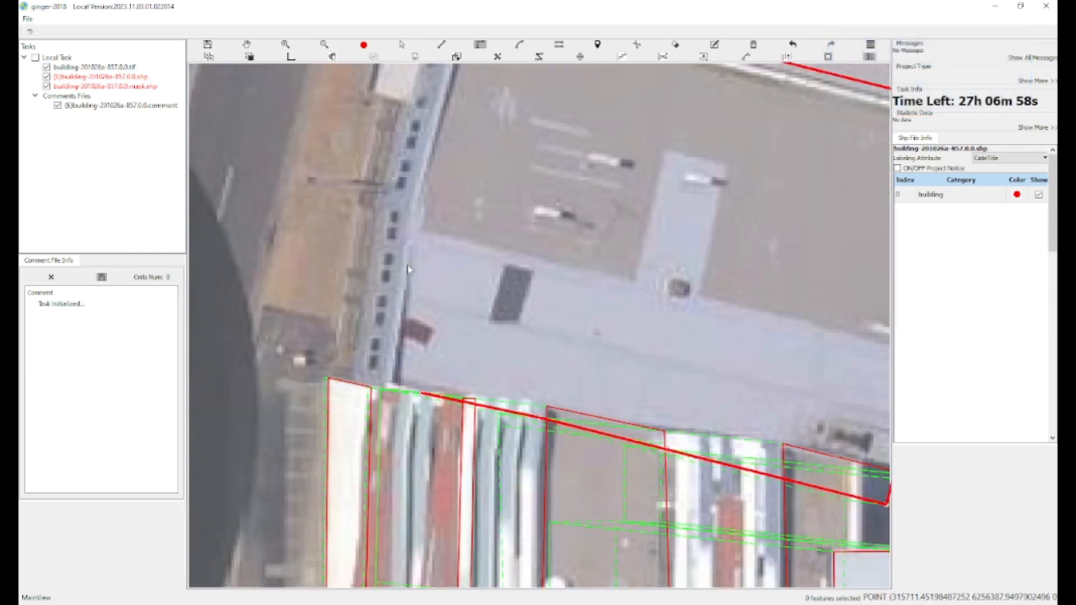
pyautogui.click(398, 310)
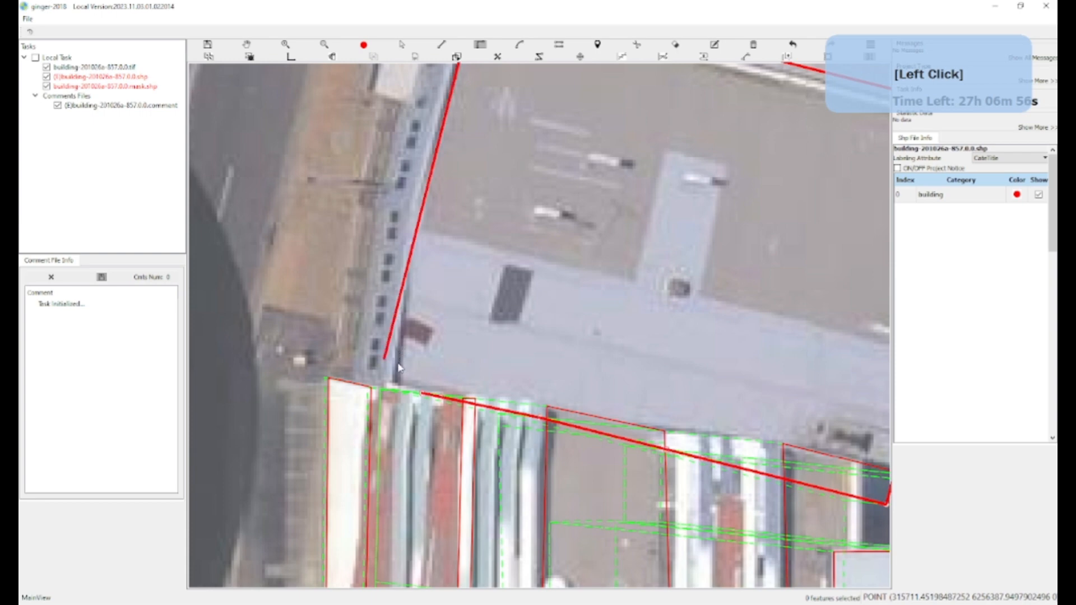
pyautogui.scroll(1, 394, 378)
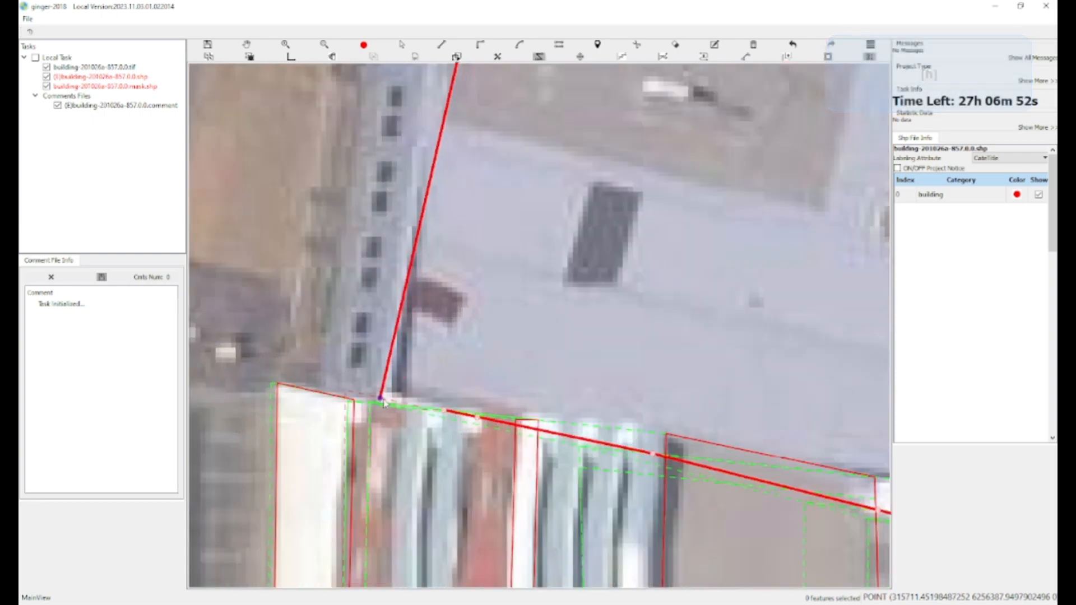
# Redo the lower west edge, place the southwestern corner at the roof's base and close the northern building's polygon along its south edge
pyautogui.click(372, 397)
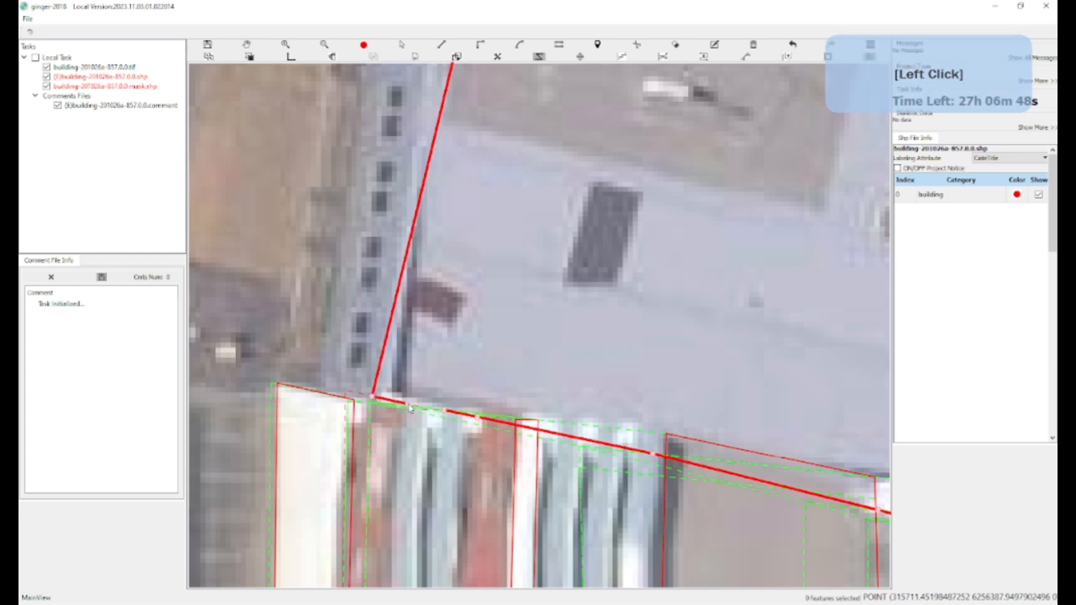
pyautogui.press('BackSpace')
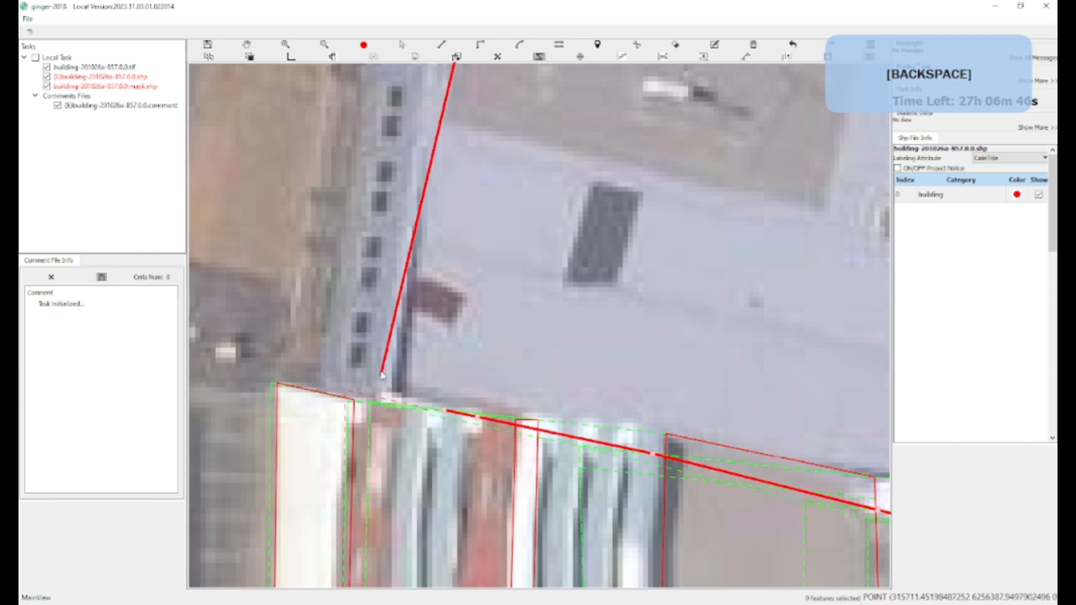
pyautogui.press('s')
pyautogui.click(405, 271)
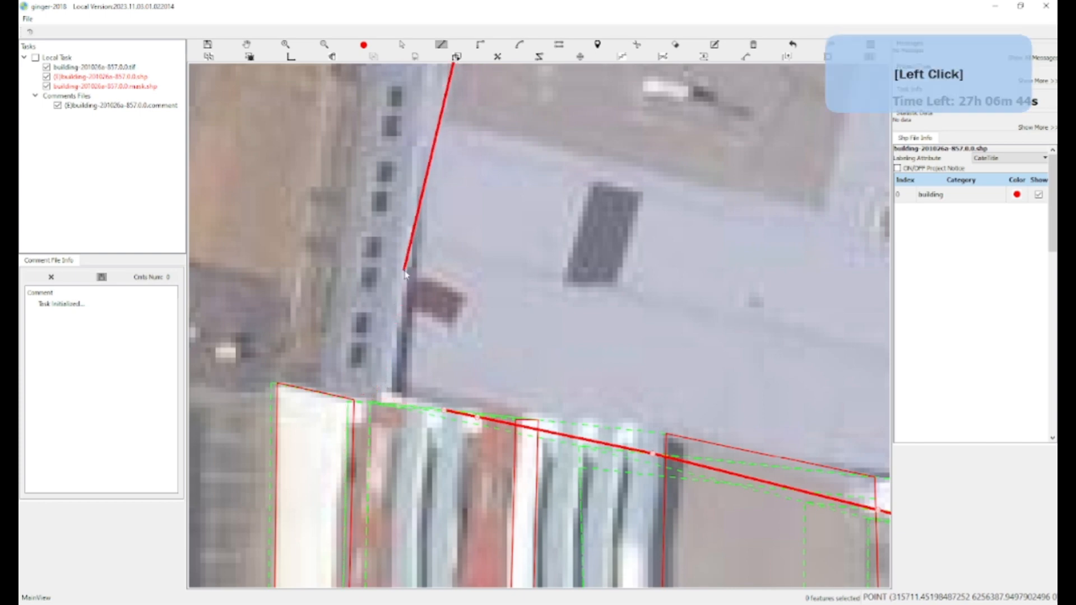
pyautogui.press('s')
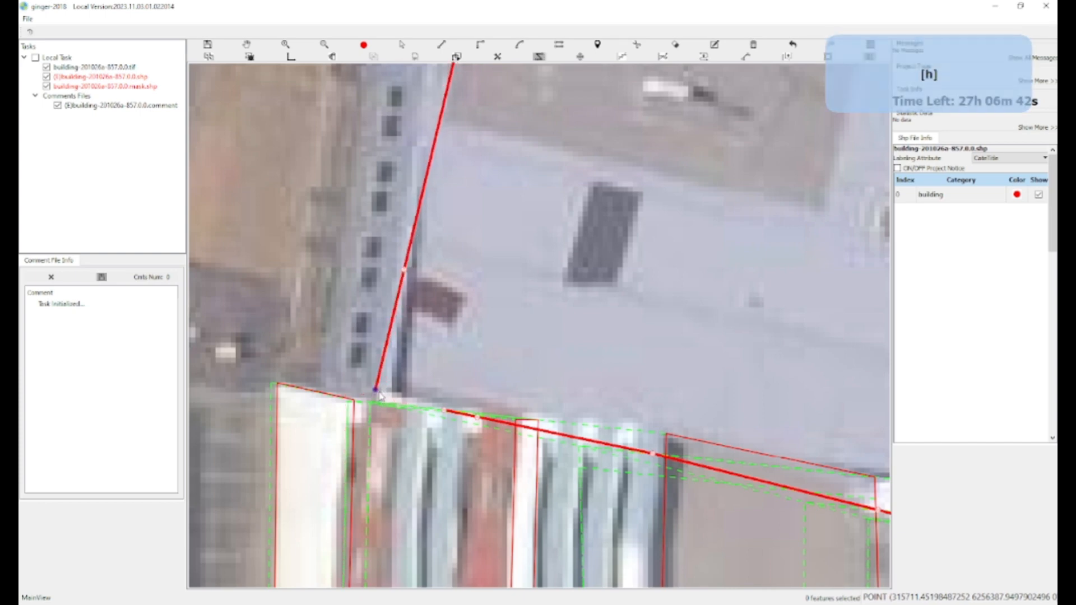
pyautogui.click(377, 399)
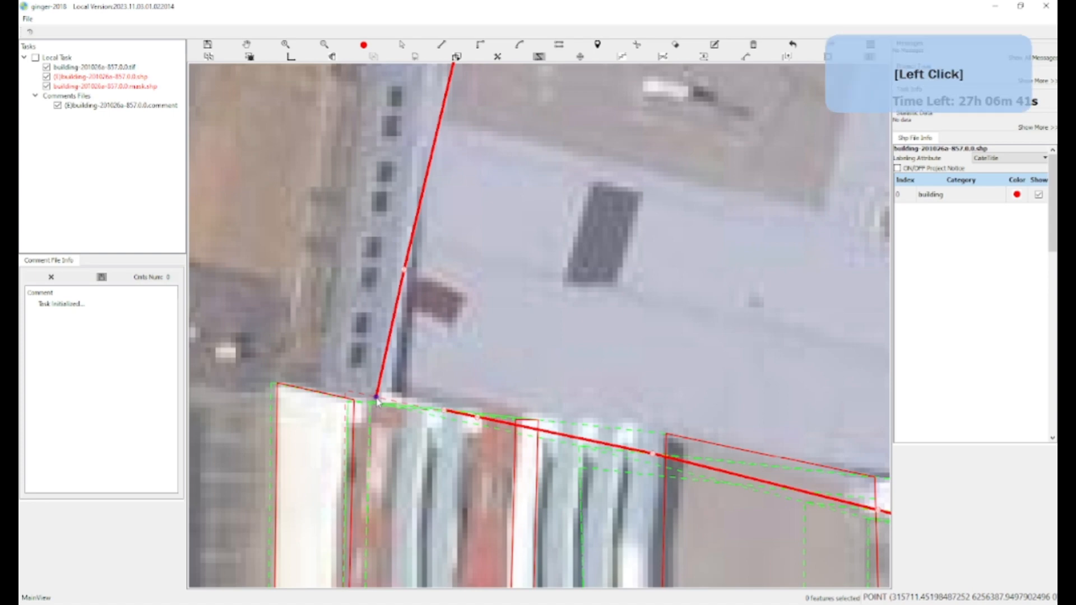
pyautogui.click(423, 409)
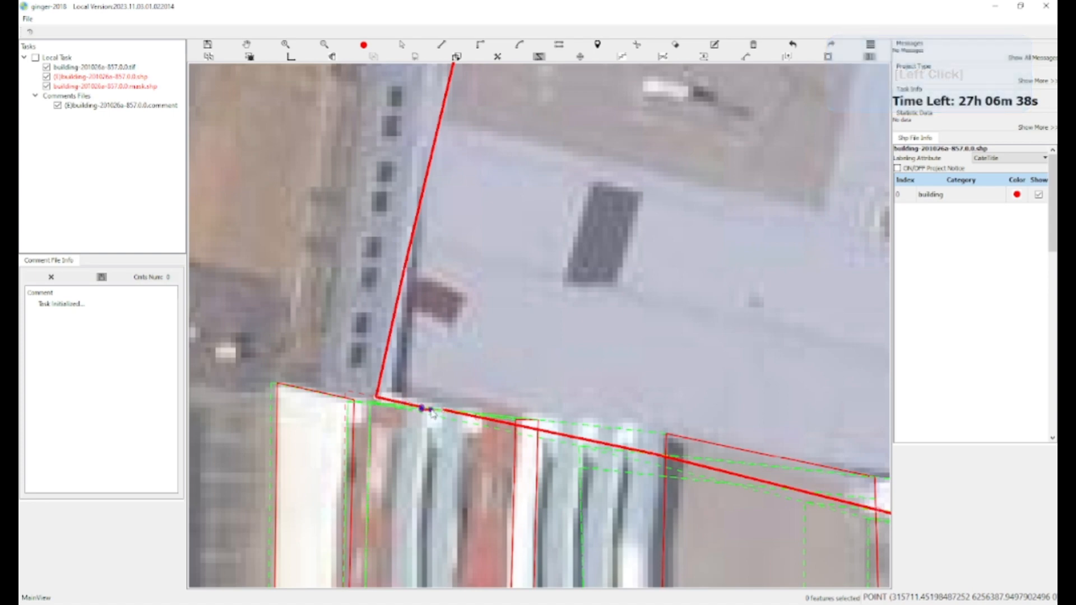
pyautogui.click(437, 413)
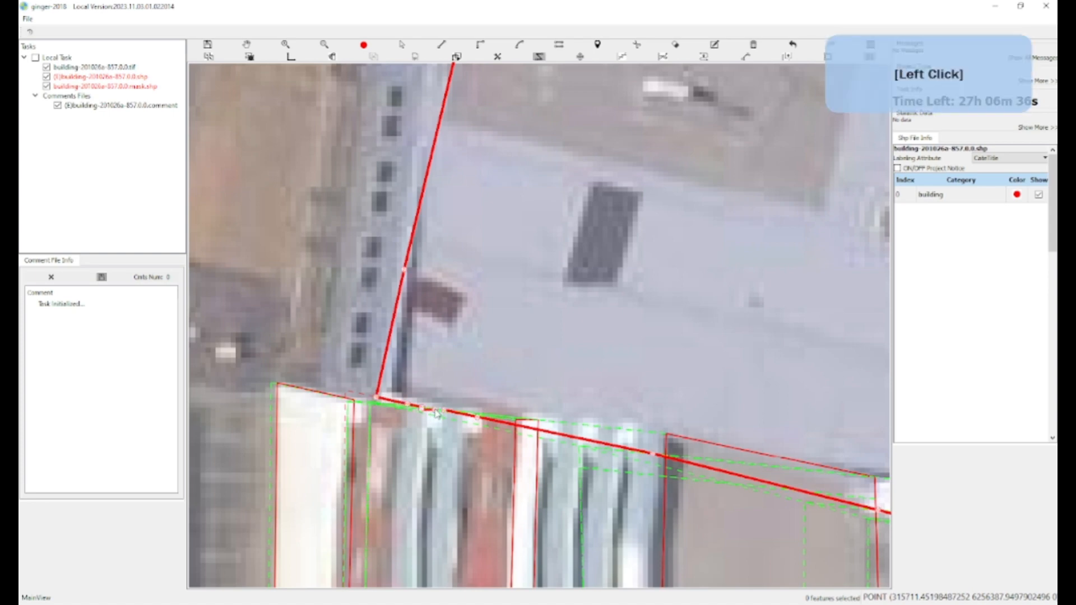
pyautogui.press('space')
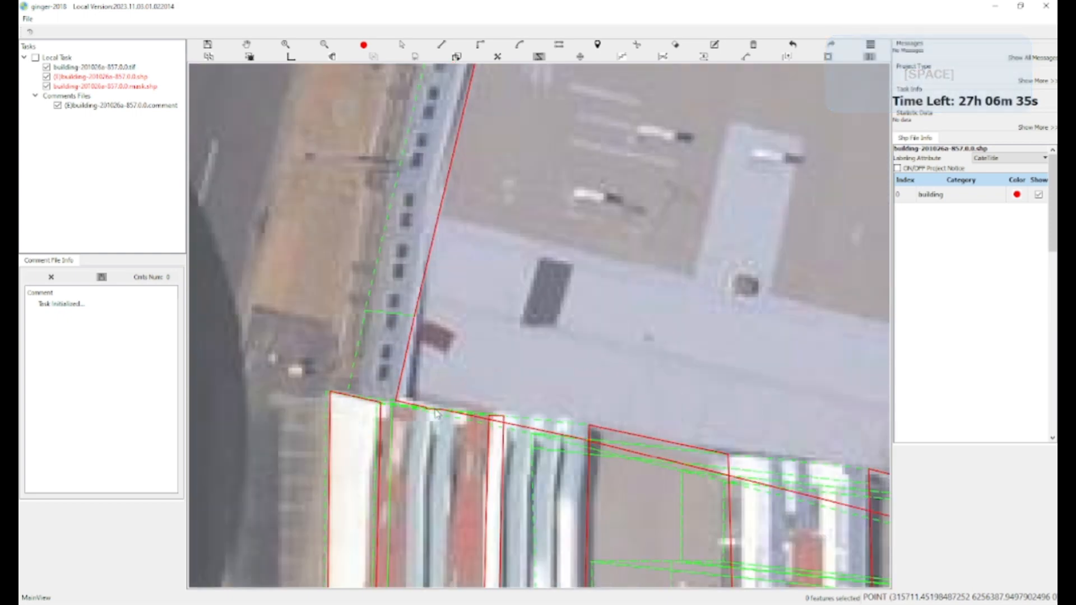
# Shift the east edge of the northern building's outline inward onto the main roof's eastern edge
pyautogui.scroll(-2, 437, 413)
pyautogui.press('w')
pyautogui.moveTo(477, 338); pyautogui.dragTo(294, 353)
pyautogui.scroll(-1, 300, 343)
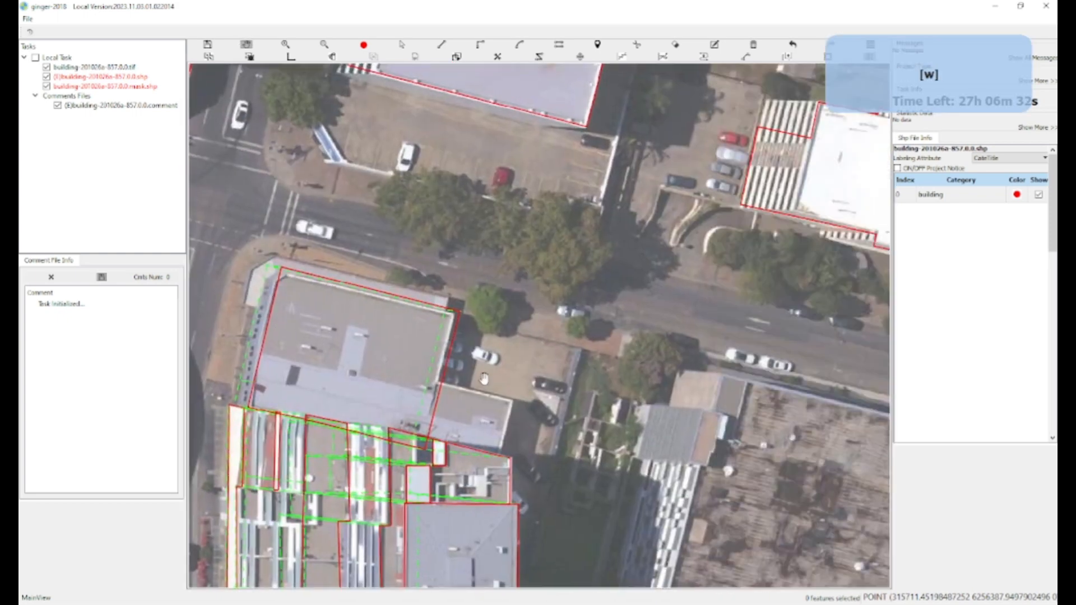
pyautogui.scroll(3, 448, 372)
pyautogui.press('a')
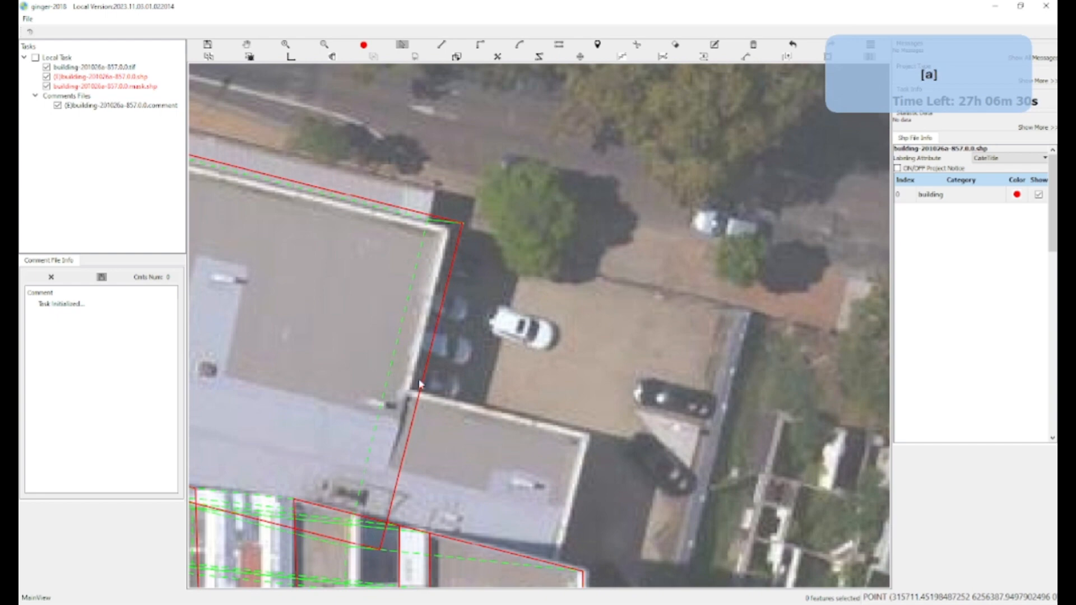
pyautogui.click(424, 386)
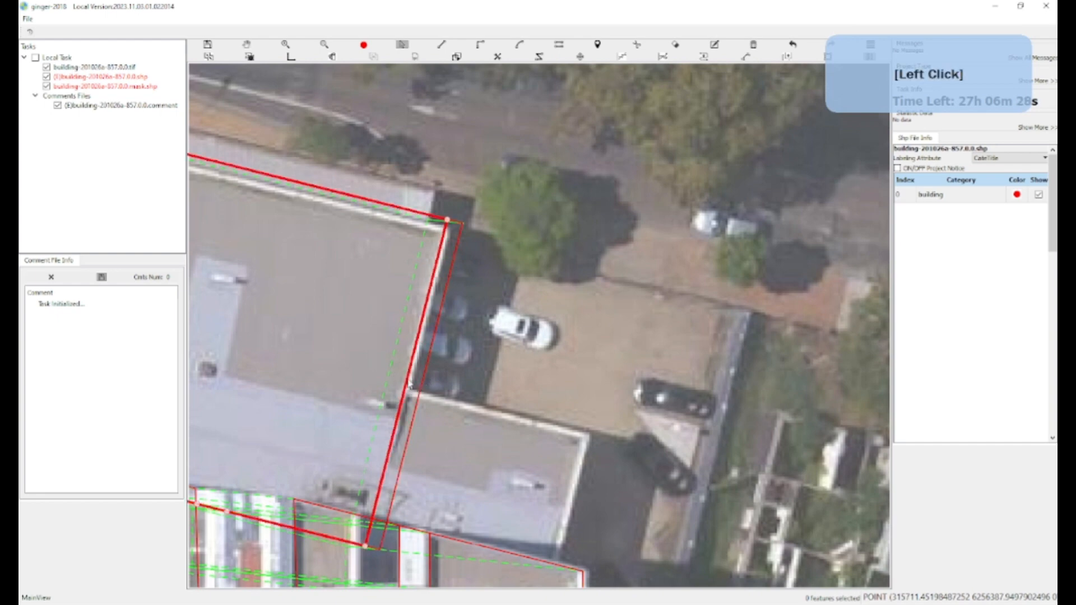
pyautogui.moveTo(408, 387); pyautogui.dragTo(573, 454)
# Shift the north edge of the northern building's outline inward onto the main roof's northern parapet
pyautogui.scroll(-1, 398, 386)
pyautogui.press('w')
pyautogui.press('w')
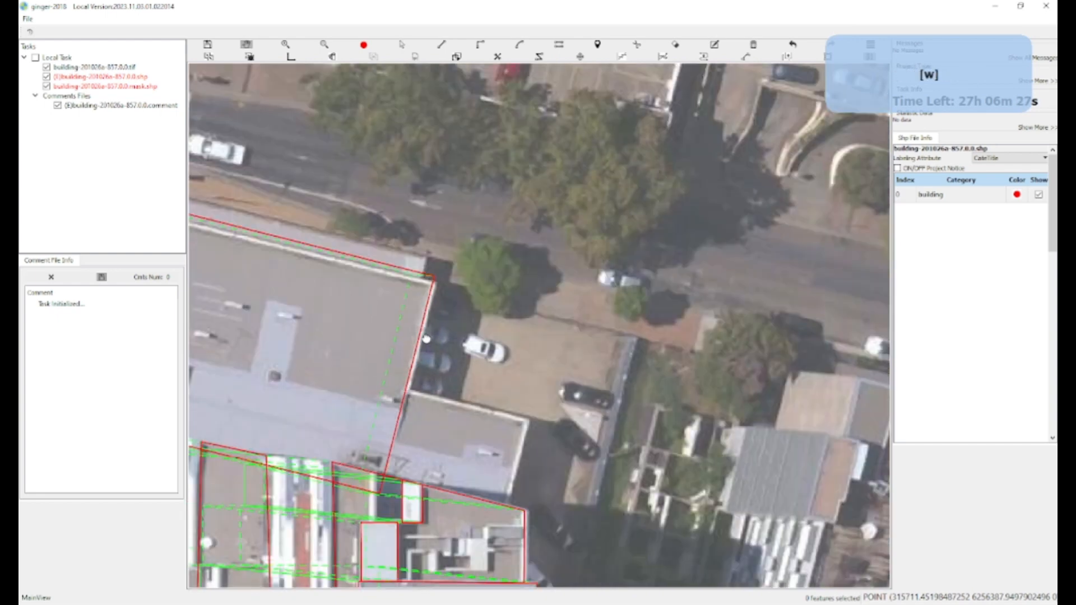
pyautogui.scroll(3, 409, 293)
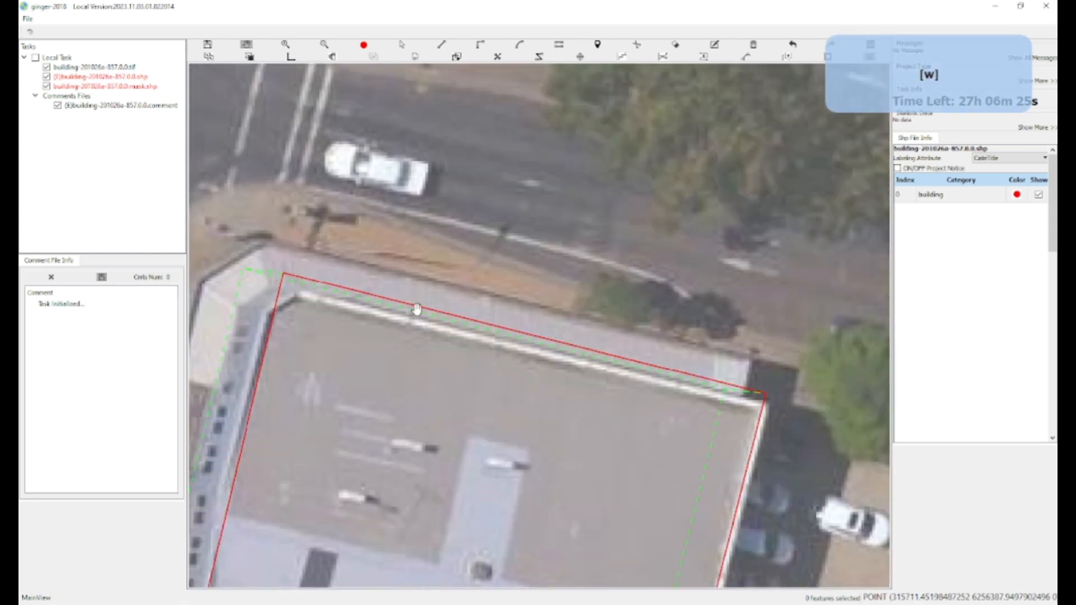
pyautogui.click(420, 316)
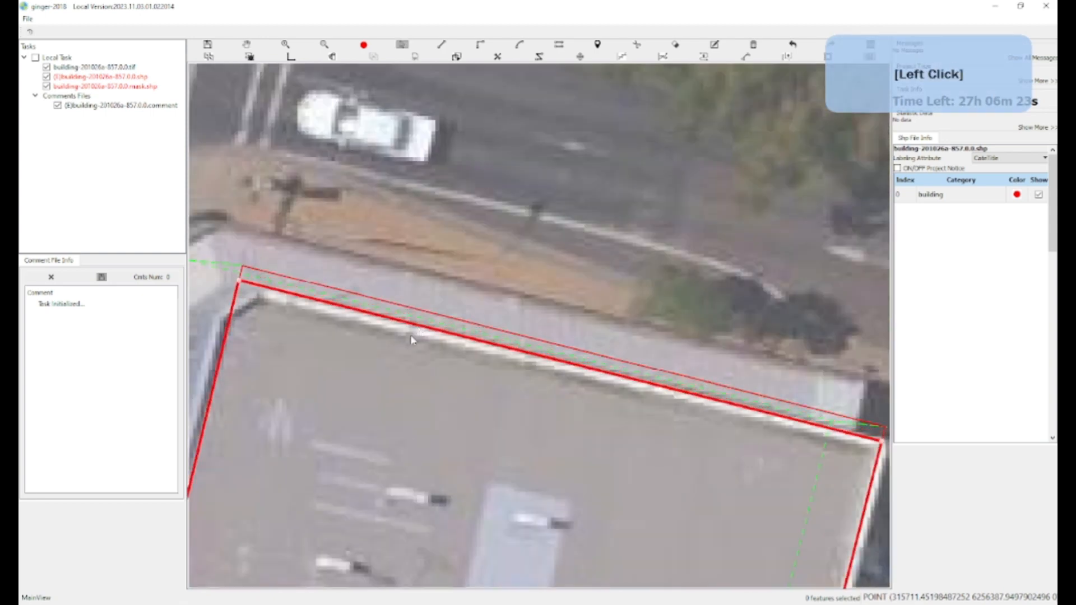
# Shift the west edge of the northern building's outline slightly outward to the main roof's western edge
pyautogui.press('w')
pyautogui.moveTo(236, 378); pyautogui.dragTo(419, 297)
pyautogui.press('w')
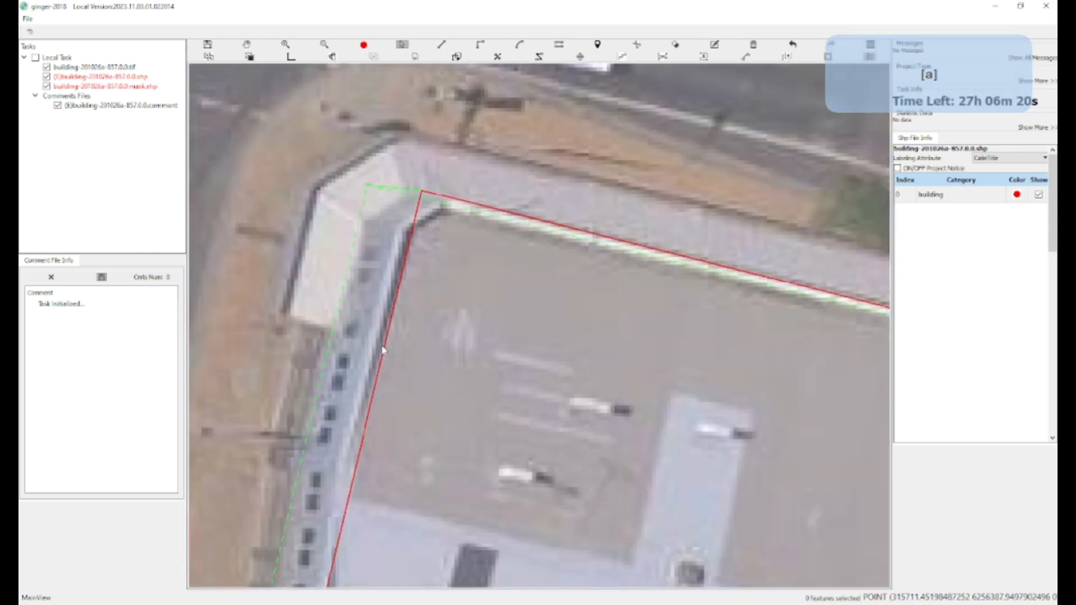
pyautogui.click(376, 352)
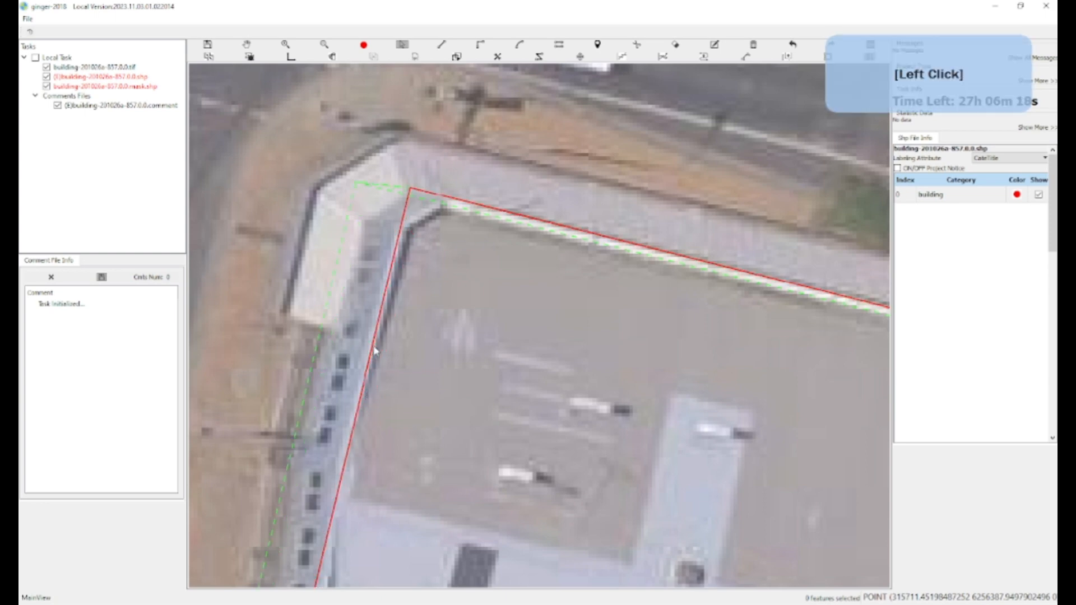
# Reshape the lower west edge of the northern building's outline to follow the roof edge, removing the notch near the southwestern corner
pyautogui.press('w')
pyautogui.scroll(-3, 372, 377)
pyautogui.click(363, 386)
pyautogui.scroll(4, 369, 423)
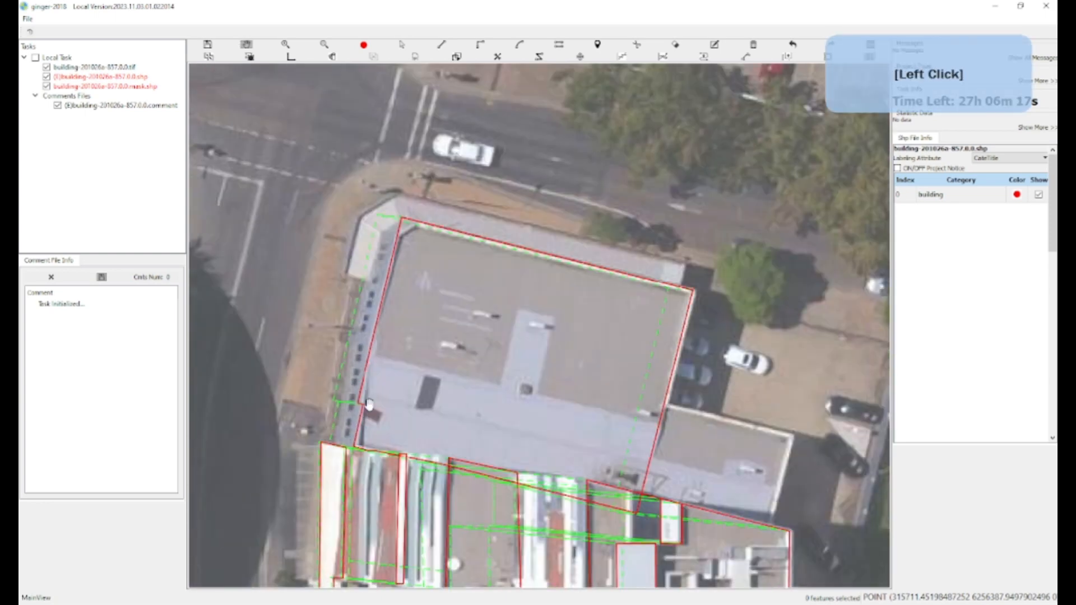
pyautogui.press('d')
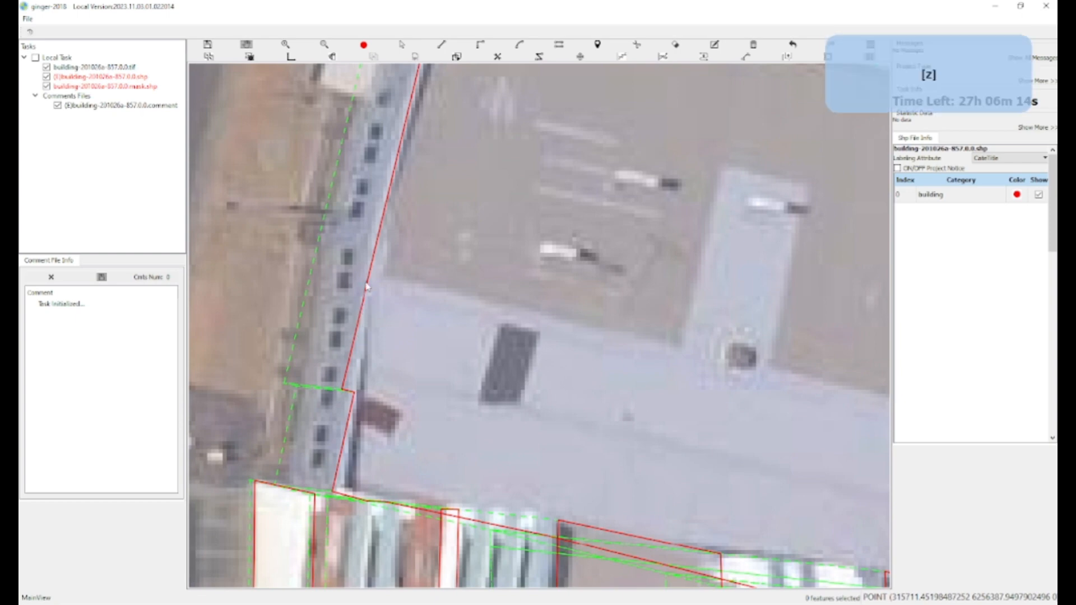
pyautogui.click(369, 283)
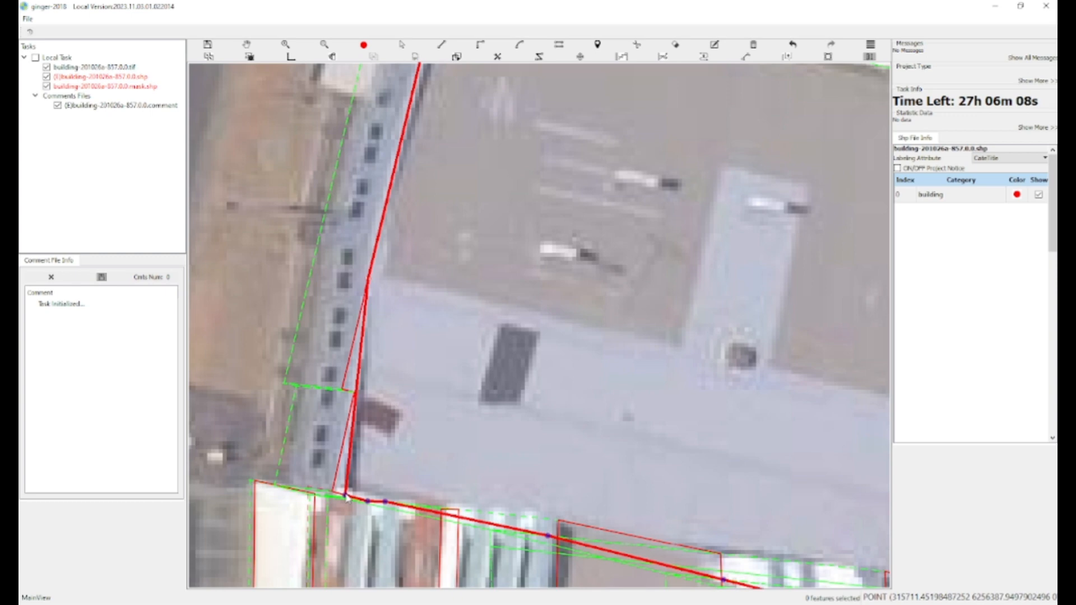
pyautogui.click(347, 497)
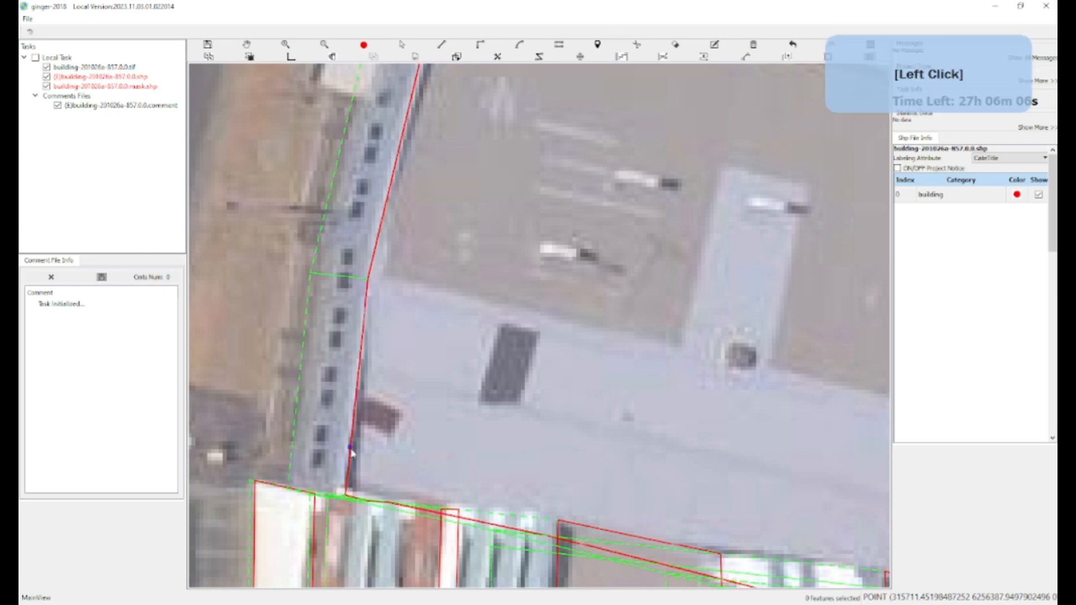
# Reshape the northwestern corner of the northern building's outline into a diagonal edge that follows the roof's cut corner
pyautogui.scroll(-6, 351, 453)
pyautogui.press('w')
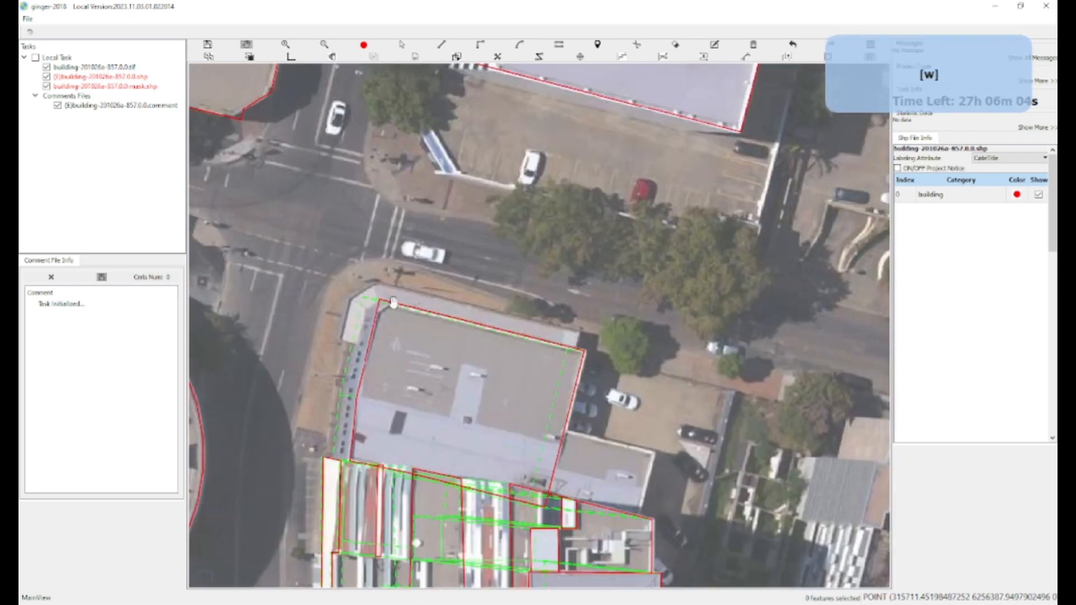
pyautogui.scroll(5, 393, 302)
pyautogui.press('z')
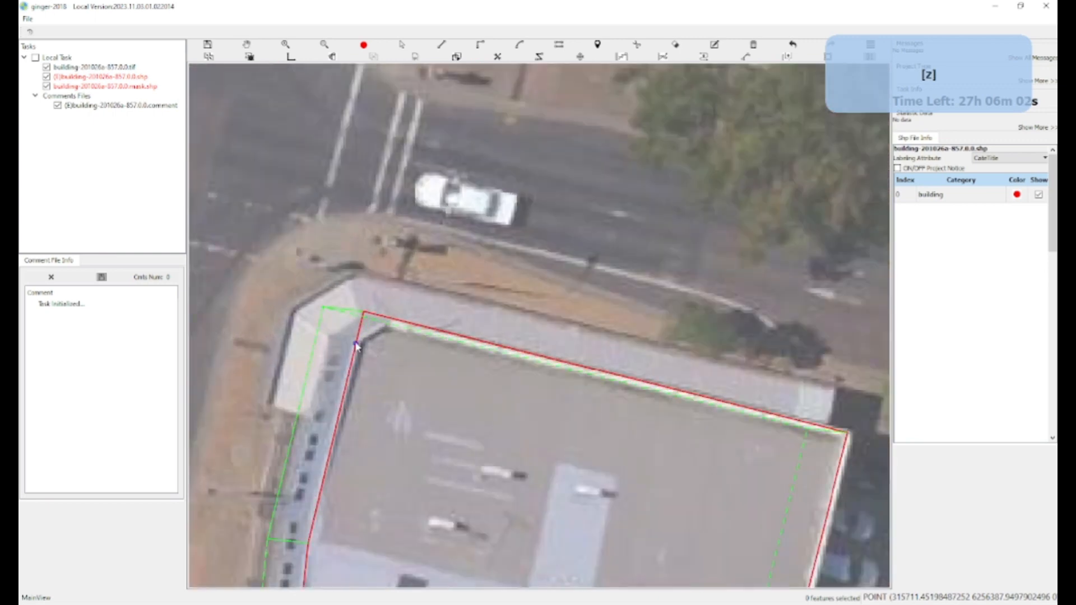
pyautogui.click(357, 345)
pyautogui.click(391, 320)
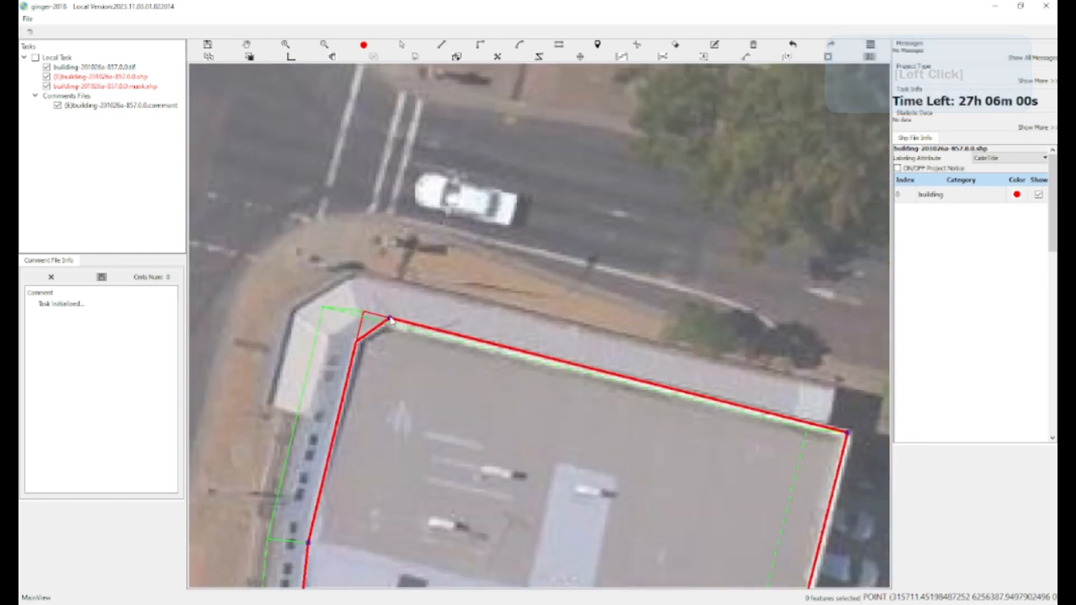
pyautogui.click(390, 320)
# Add a narrow right-angled strip along the lower east edge of the northern building's outline, starting at the eastern wing's northwestern corner
pyautogui.scroll(-1, 474, 404)
pyautogui.press('w')
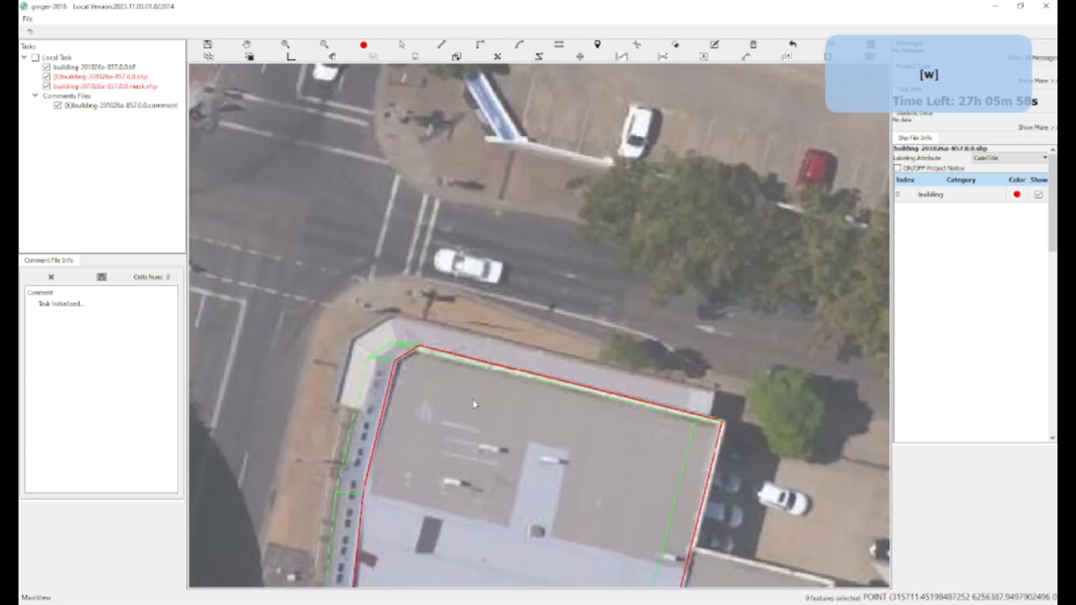
pyautogui.scroll(-3, 472, 423)
pyautogui.moveTo(602, 547); pyautogui.dragTo(479, 397)
pyautogui.scroll(3, 485, 385)
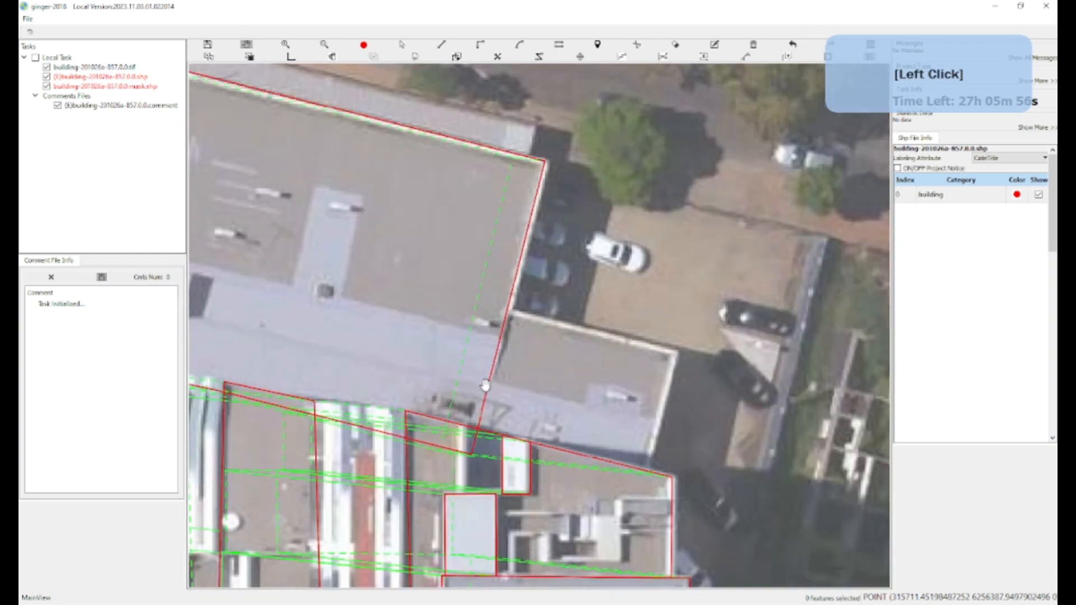
pyautogui.scroll(3, 486, 386)
pyautogui.press('h')
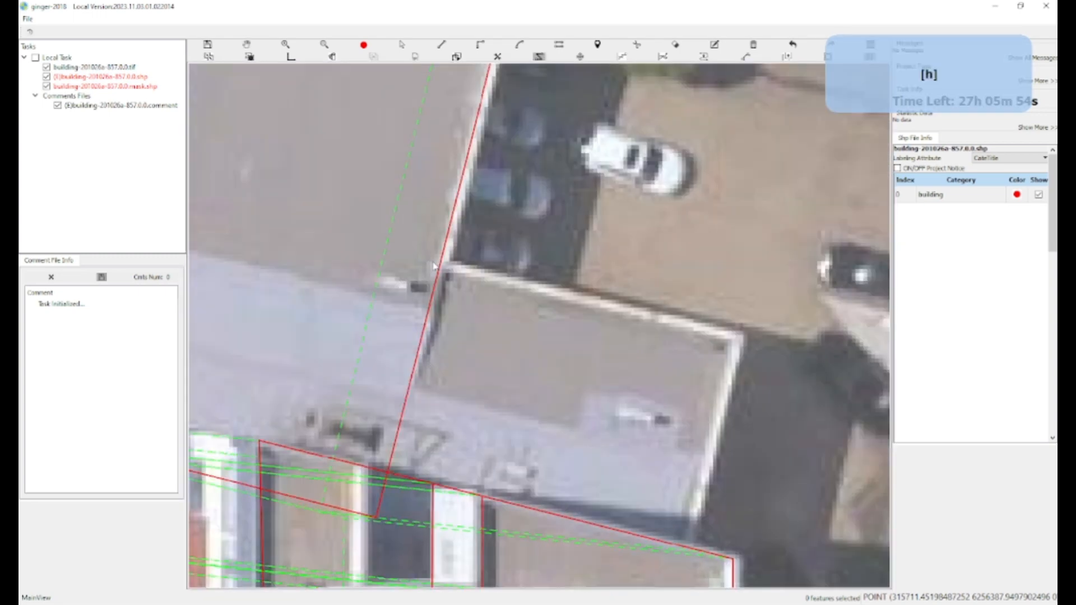
pyautogui.click(448, 264)
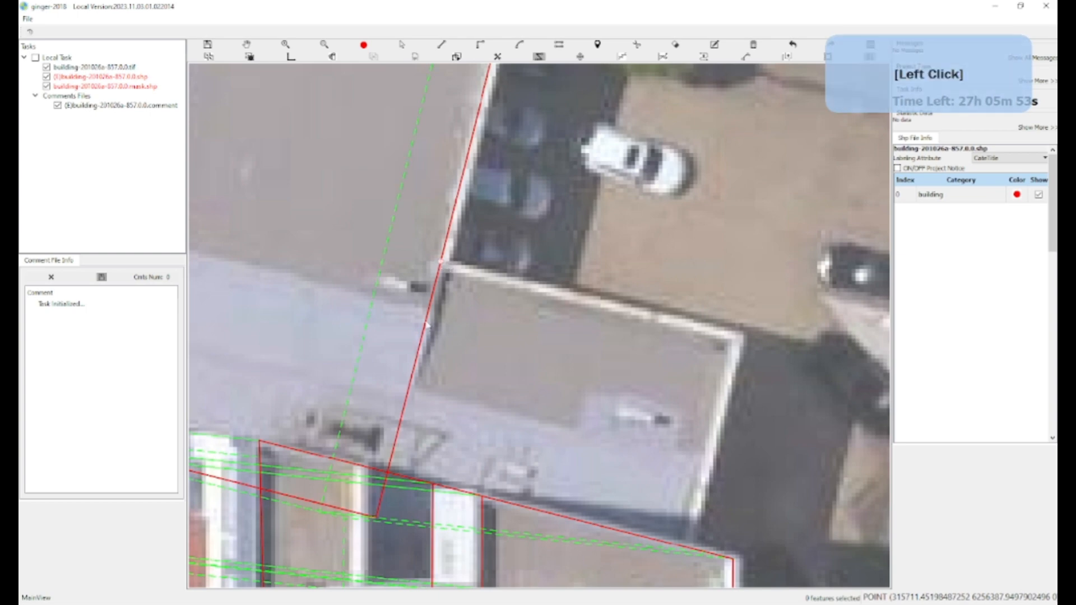
pyautogui.click(401, 524)
pyautogui.press('f')
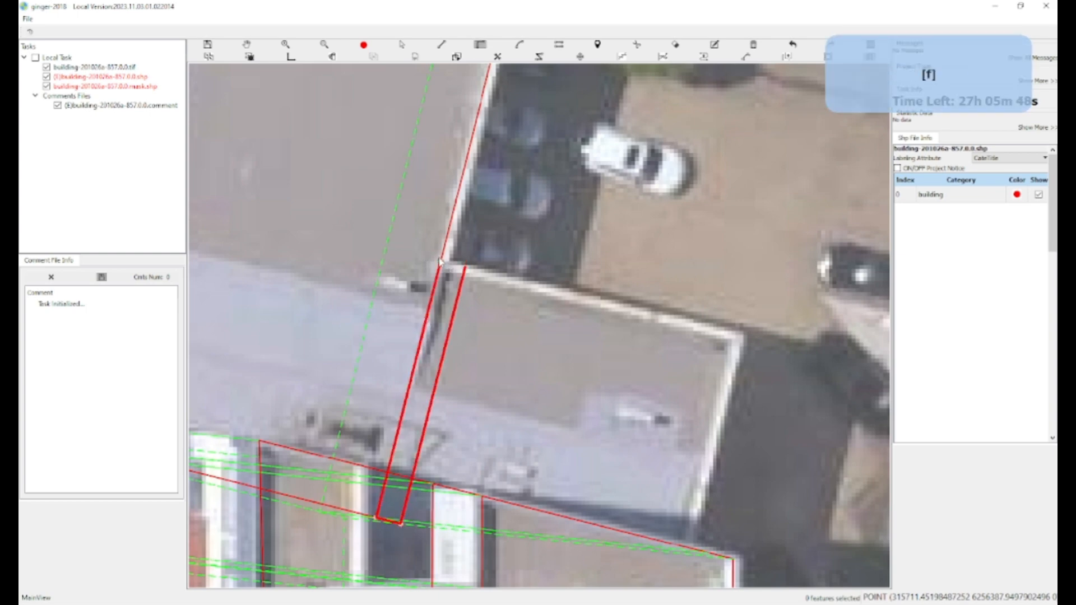
pyautogui.click(440, 261)
pyautogui.press('space')
# Extend the strip's east edge outward to the eastern edge of the lower wing's roof
pyautogui.press('w')
pyautogui.press('a')
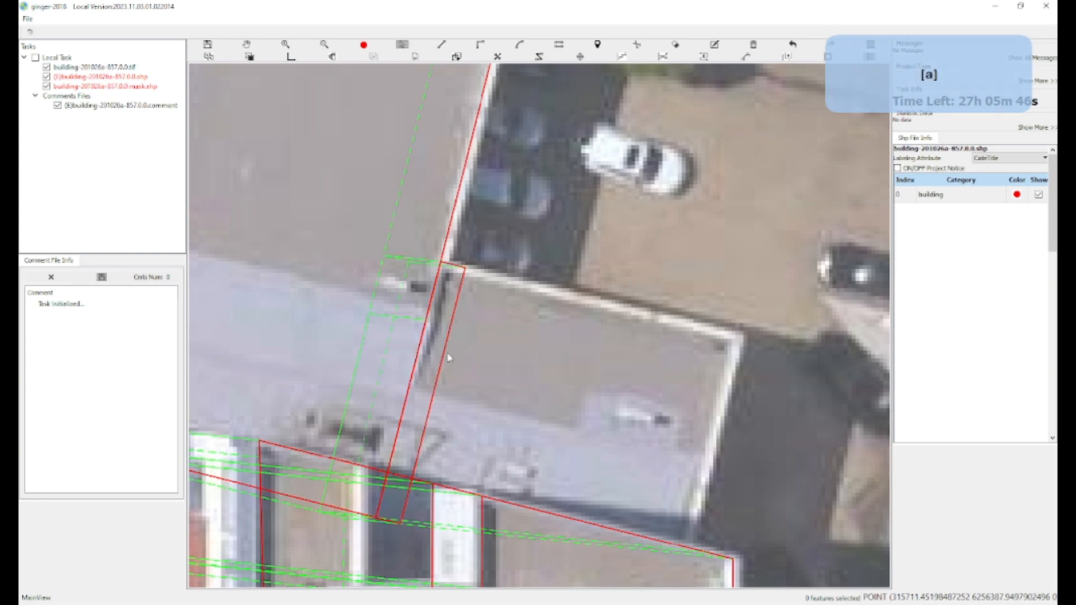
pyautogui.click(449, 358)
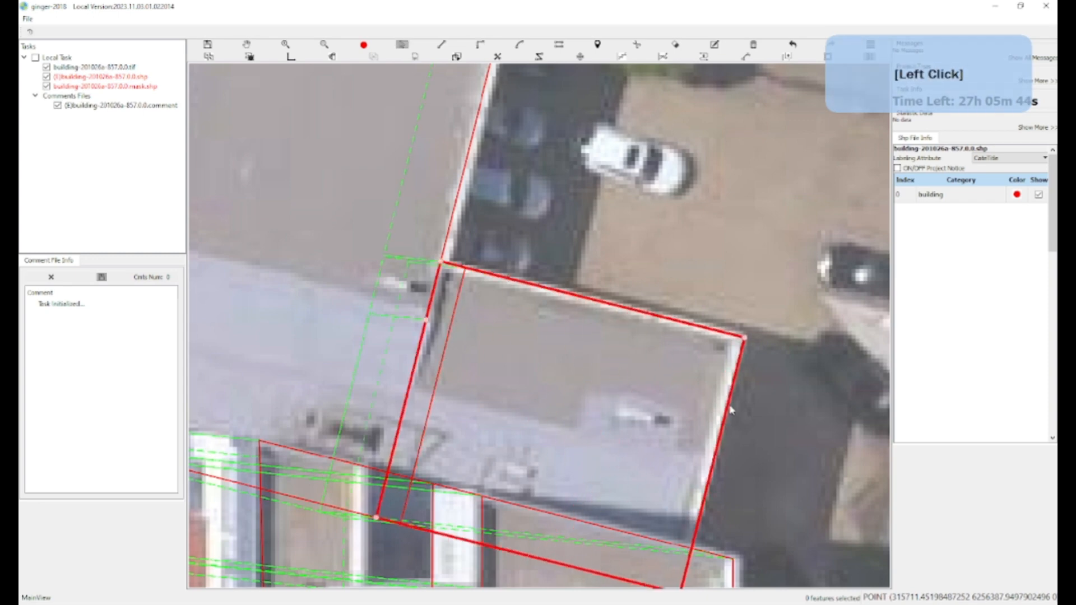
pyautogui.click(722, 443)
# Cut a right-angled notch out of the eastern wing's northeastern corner by reshaping its outline
pyautogui.press('x')
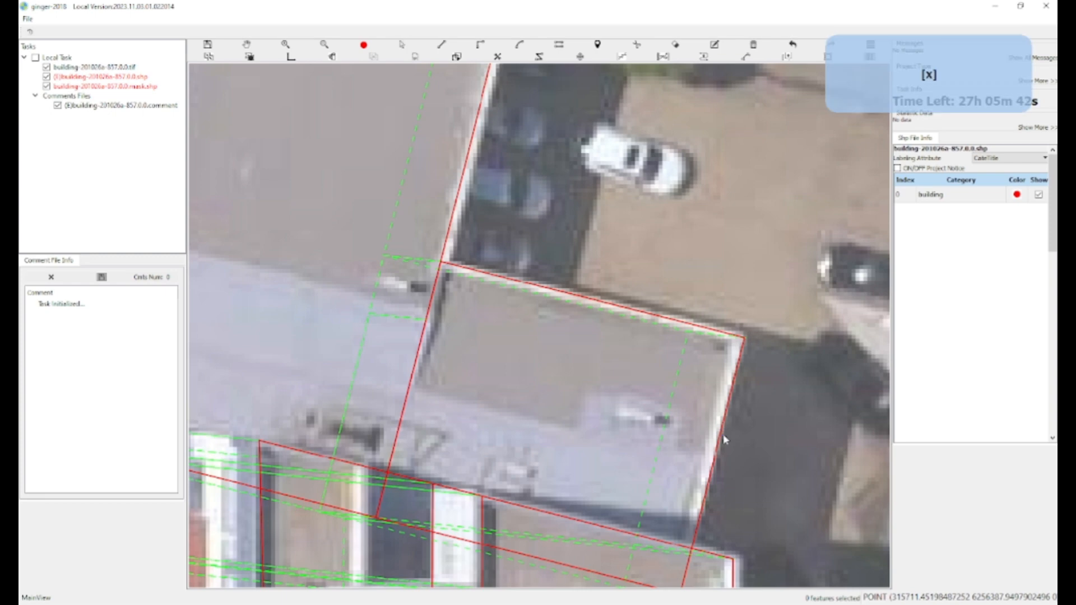
pyautogui.click(722, 440)
pyautogui.click(637, 413)
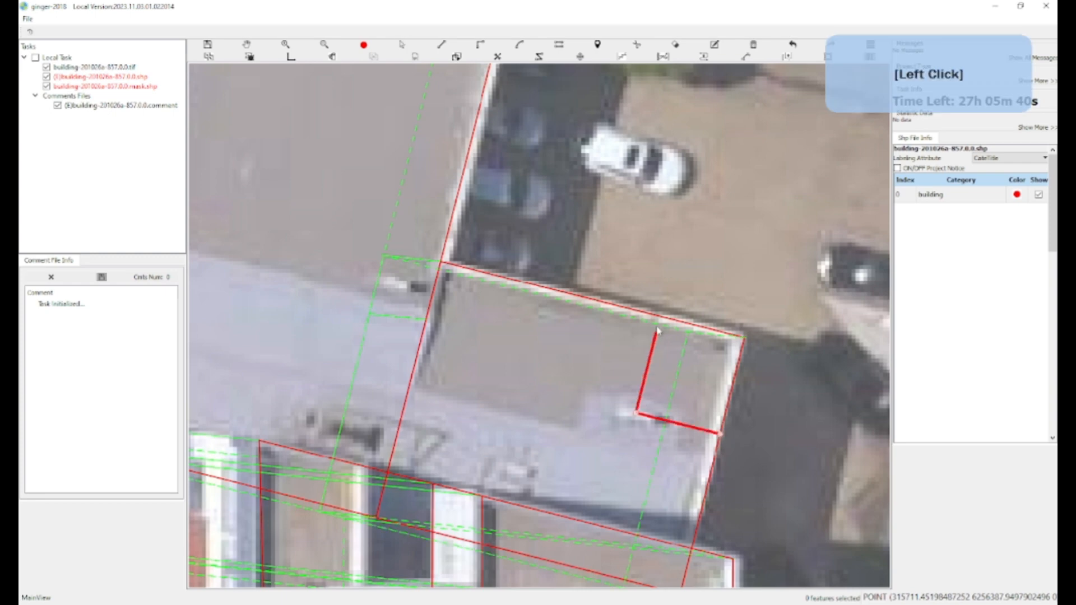
pyautogui.press('BackSpace')
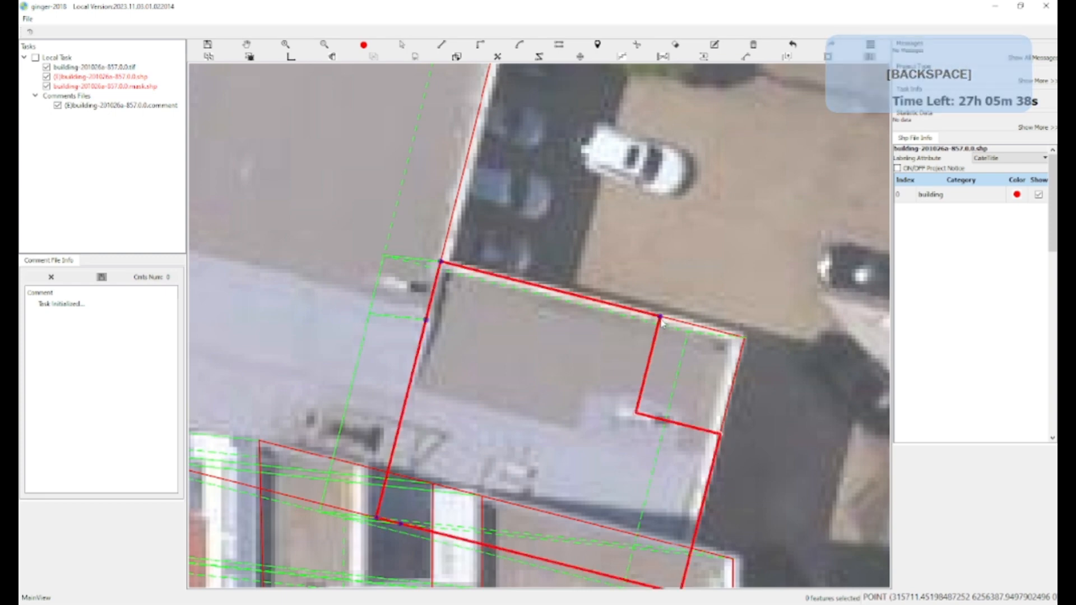
pyautogui.click(662, 322)
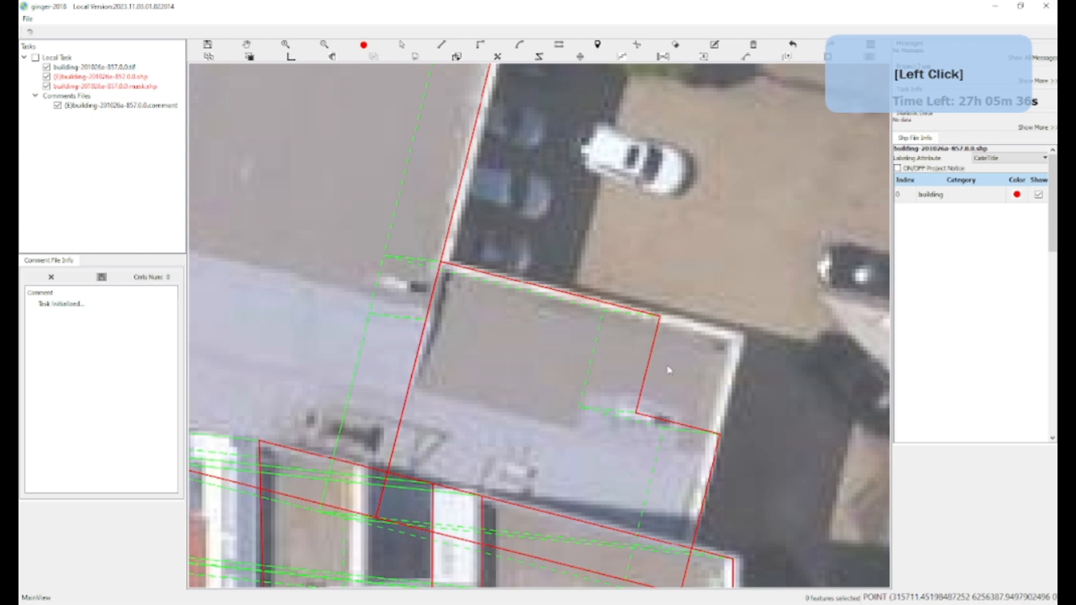
# Append the missing northeastern corner section to the eastern wing, closing the notch along the roof's edges
pyautogui.moveTo(670, 334); pyautogui.dragTo(528, 336)
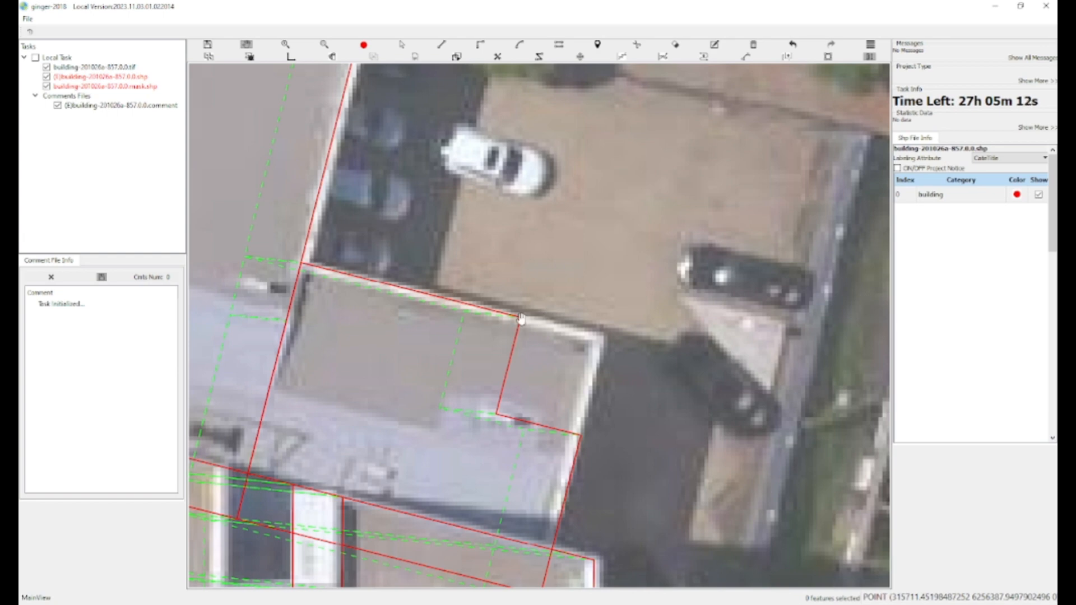
pyautogui.press('u')
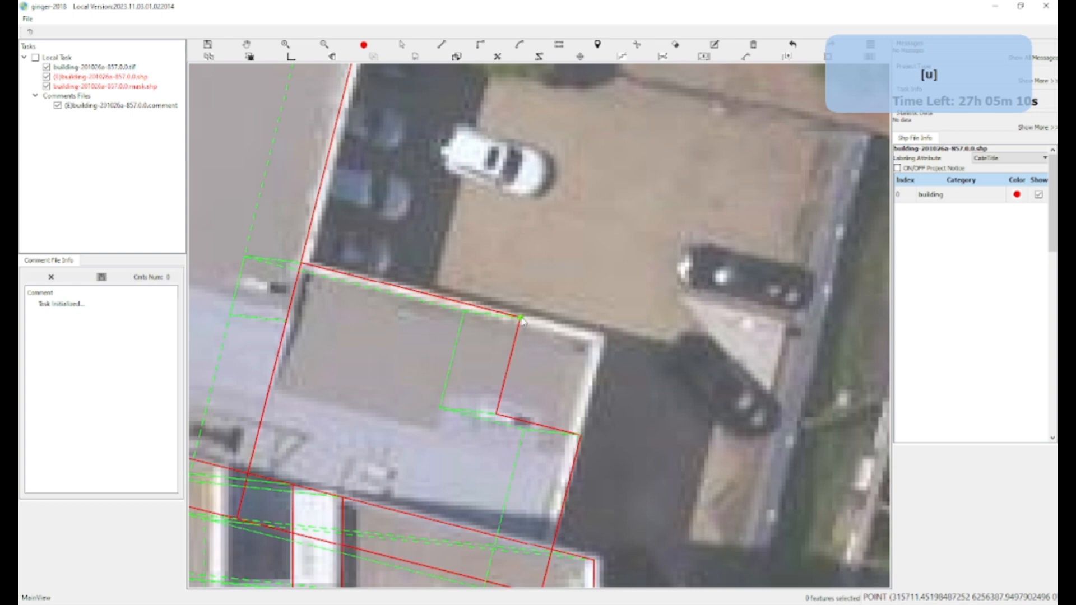
pyautogui.click(522, 319)
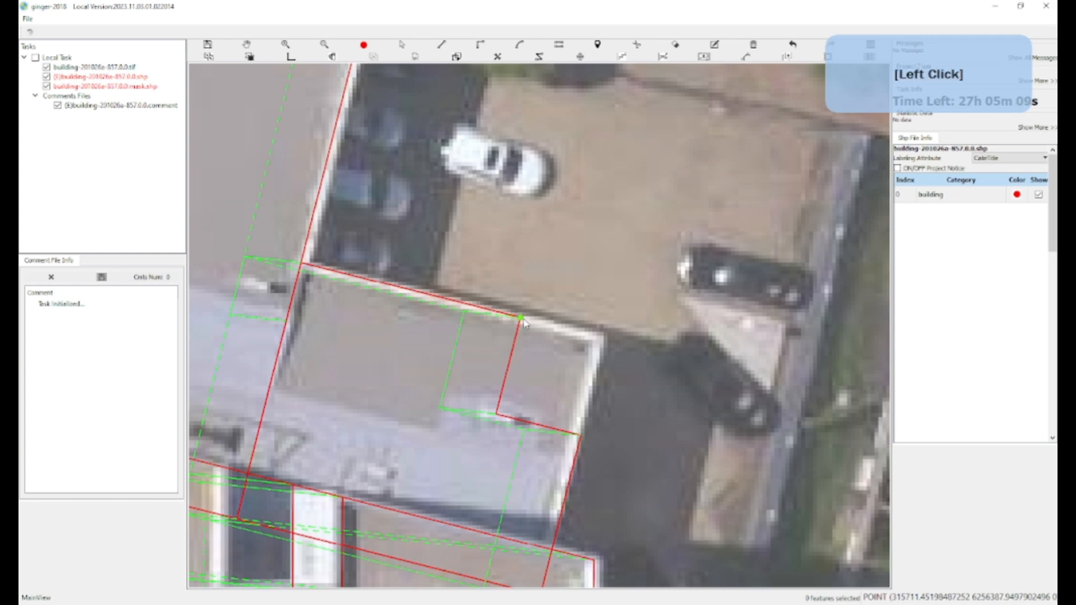
pyautogui.click(606, 339)
pyautogui.click(581, 434)
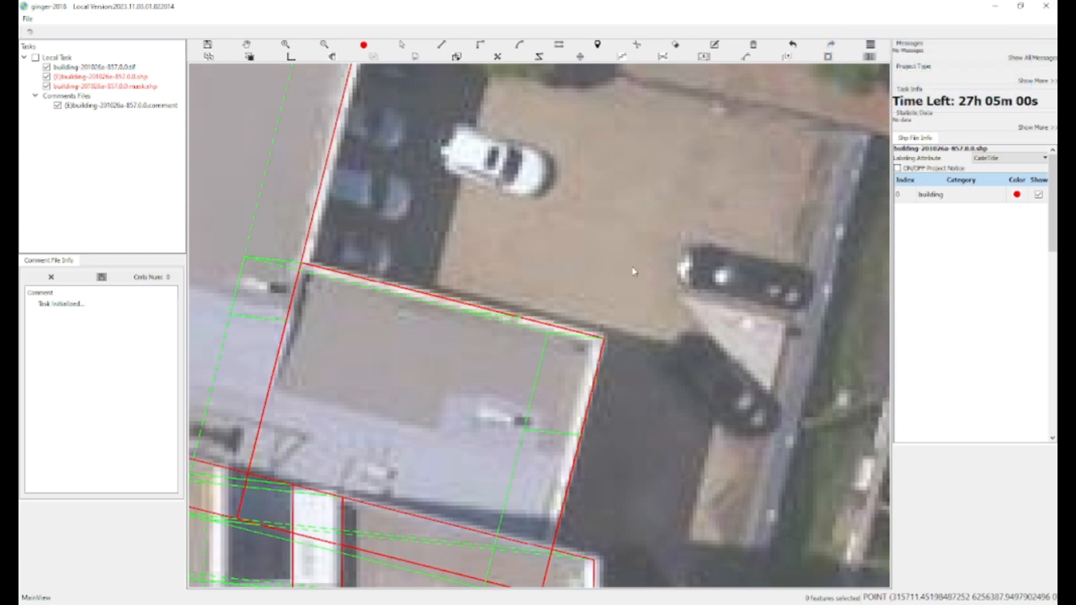
pyautogui.moveTo(281, 244); pyautogui.dragTo(436, 261)
pyautogui.press('w')
pyautogui.moveTo(417, 106); pyautogui.dragTo(404, 162)
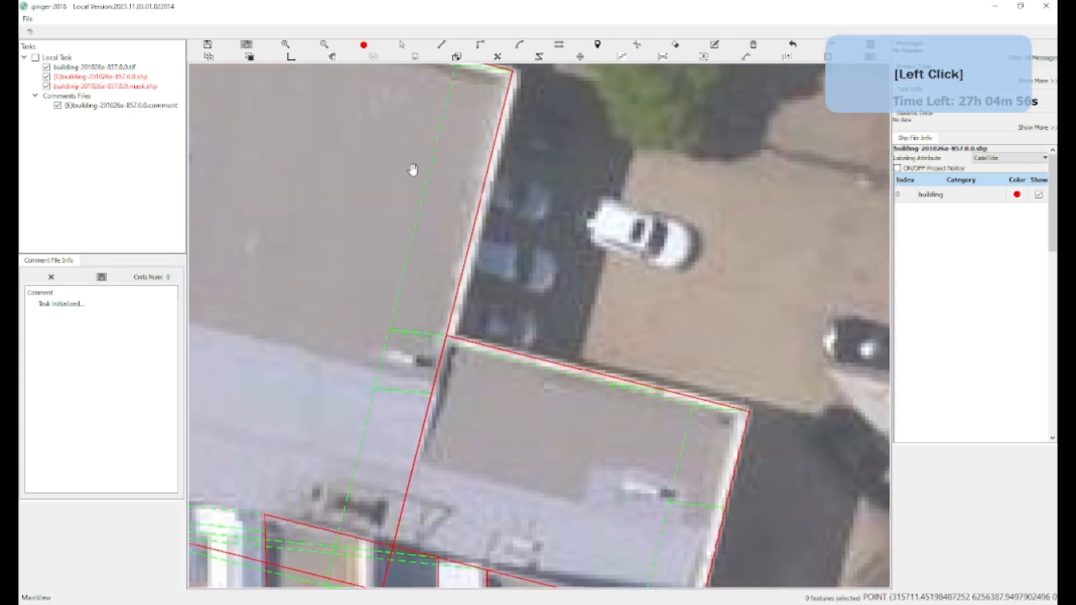
pyautogui.press('u')
pyautogui.click(457, 180)
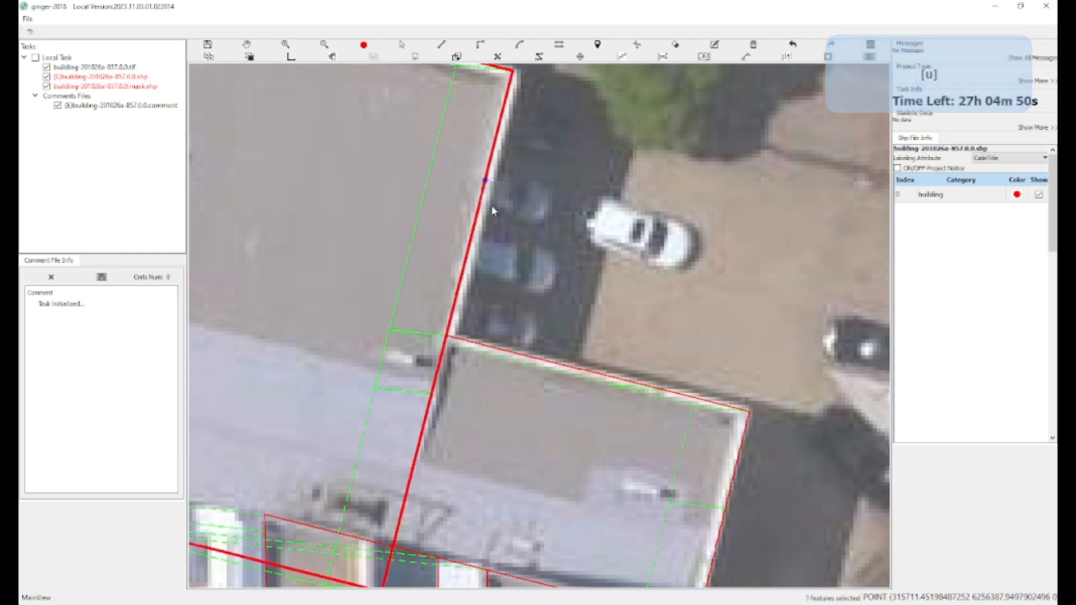
pyautogui.click(500, 358)
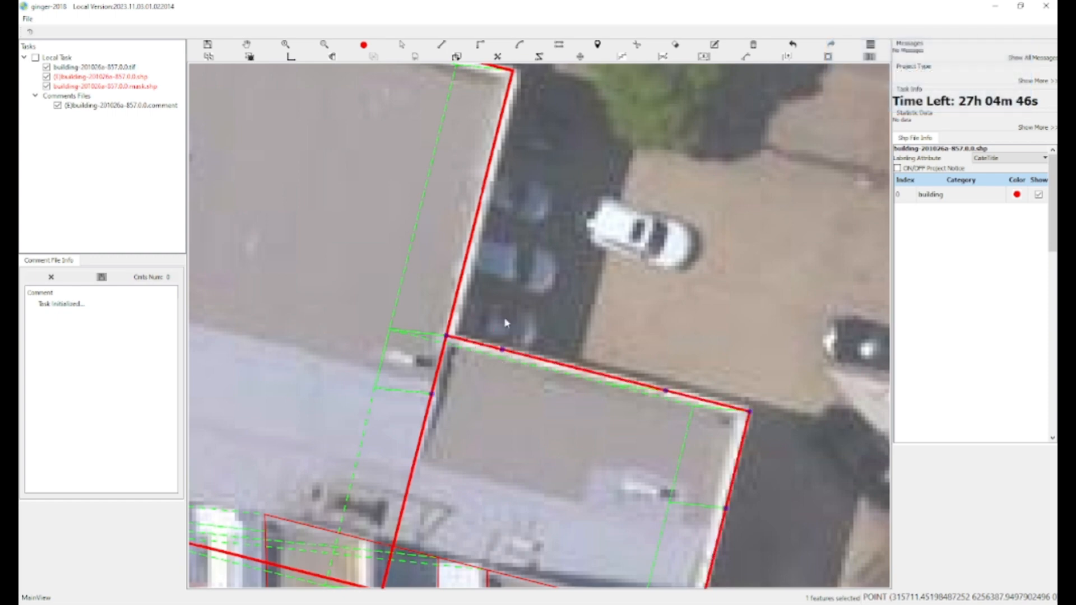
# Start appending a triangular section in the inner corner between the eastern wing's north edge and the main roof's east edge
pyautogui.press('w')
pyautogui.scroll(2, 474, 332)
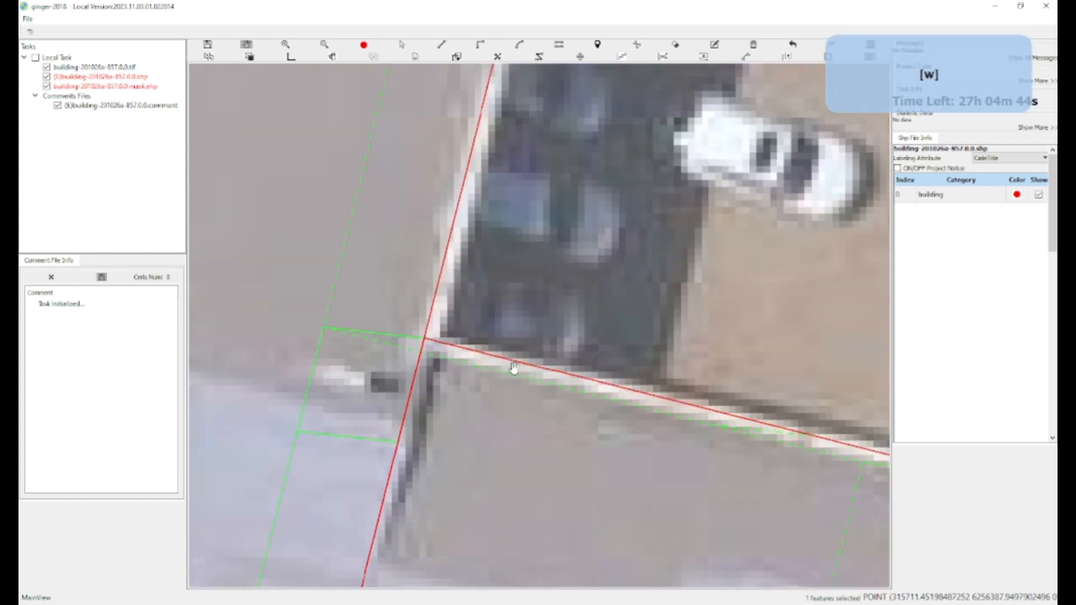
pyautogui.press('u')
pyautogui.click(531, 366)
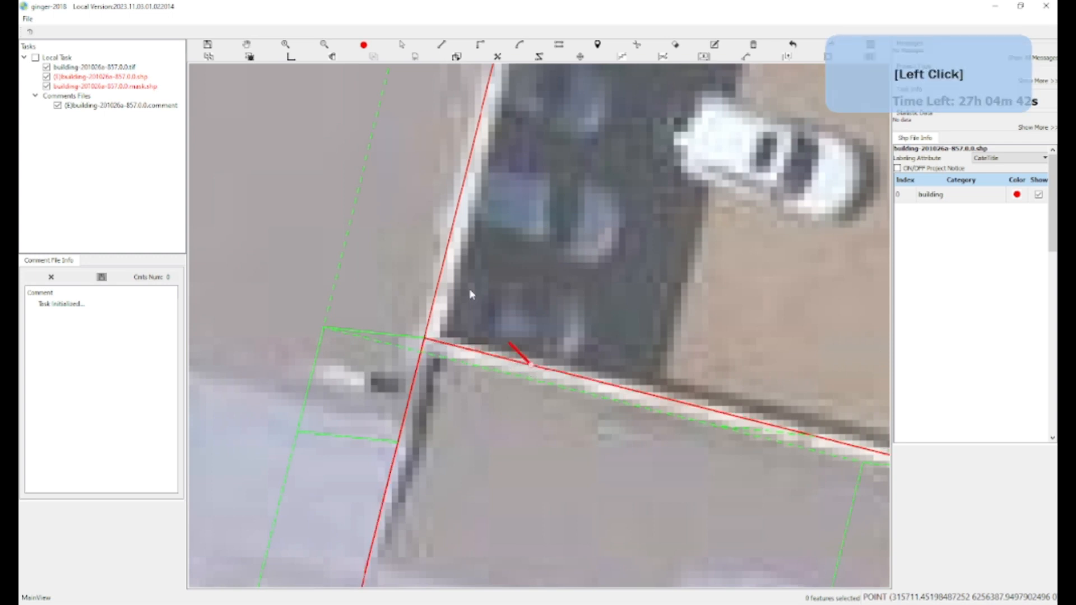
pyautogui.click(444, 263)
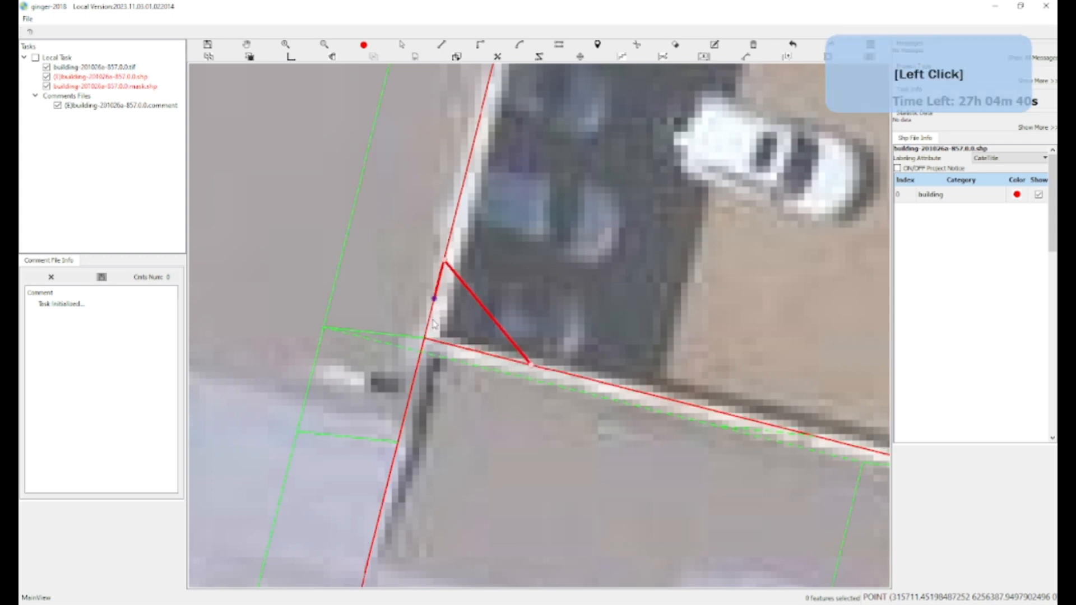
# Try to reshape the building outline at the inner corner between the large roof and its annex, and undo the change
pyautogui.click(424, 338)
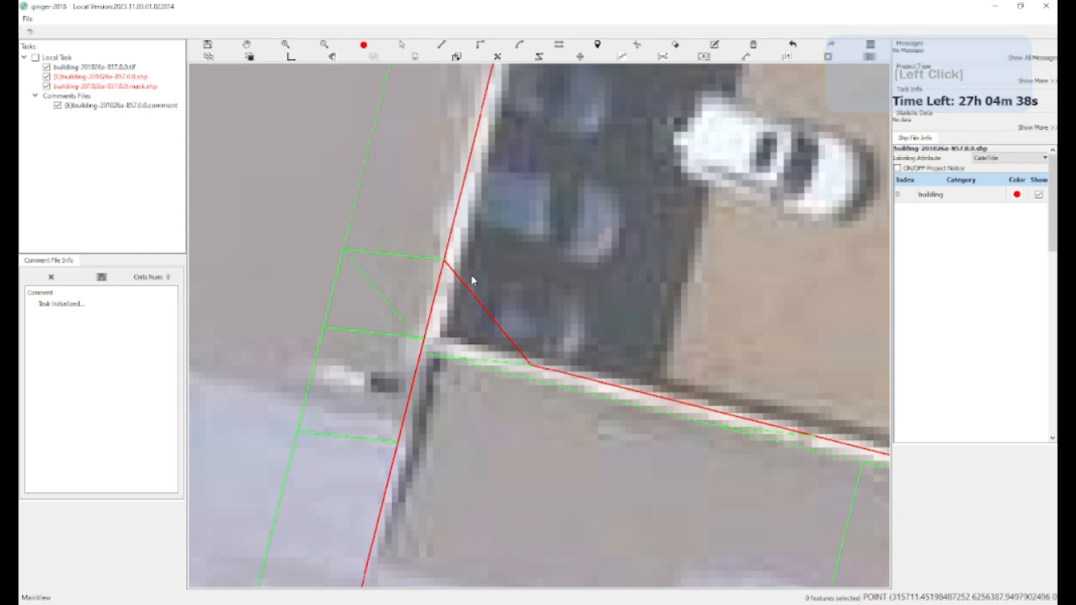
pyautogui.press('ctrl')
pyautogui.scroll(-5, 471, 275)
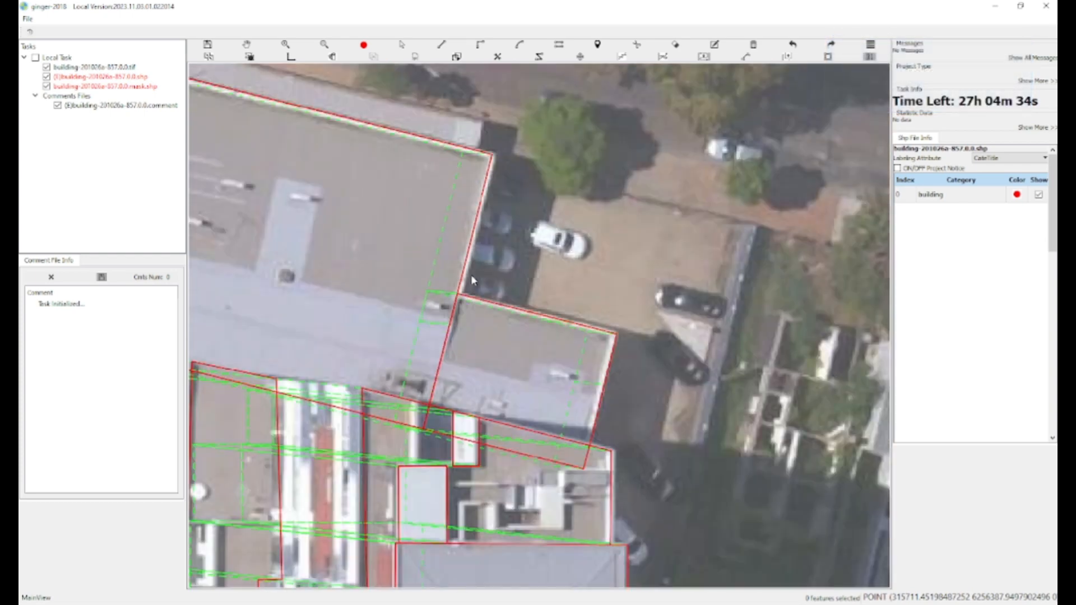
# Start a new polygon for the canopy by tracing its inner edge along the large roof, from the western end to the eastern end
pyautogui.press('w')
pyautogui.scroll(-1, 471, 274)
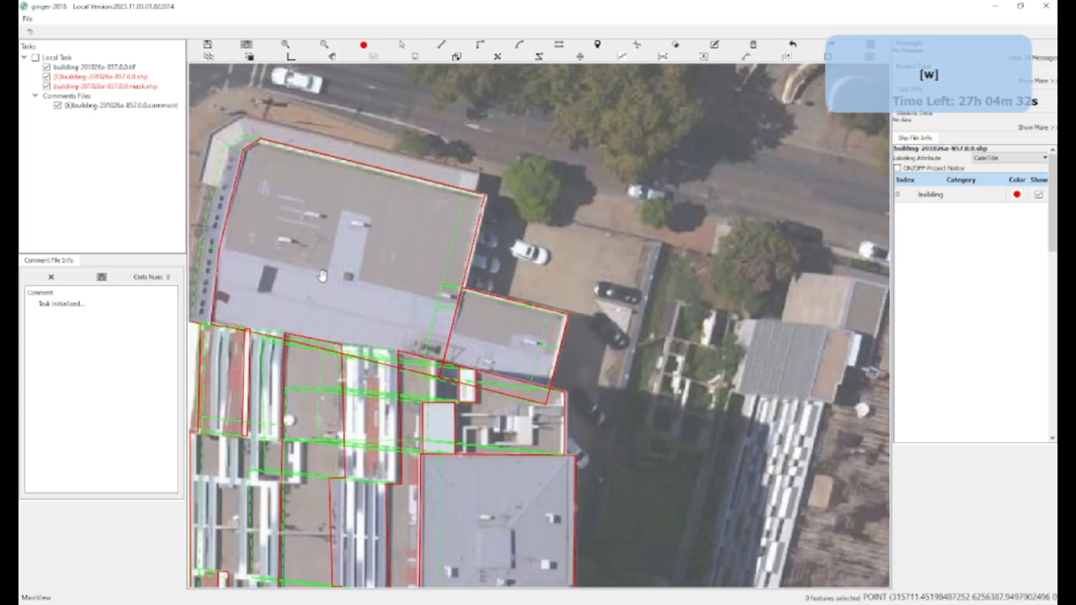
pyautogui.moveTo(370, 324); pyautogui.dragTo(457, 317)
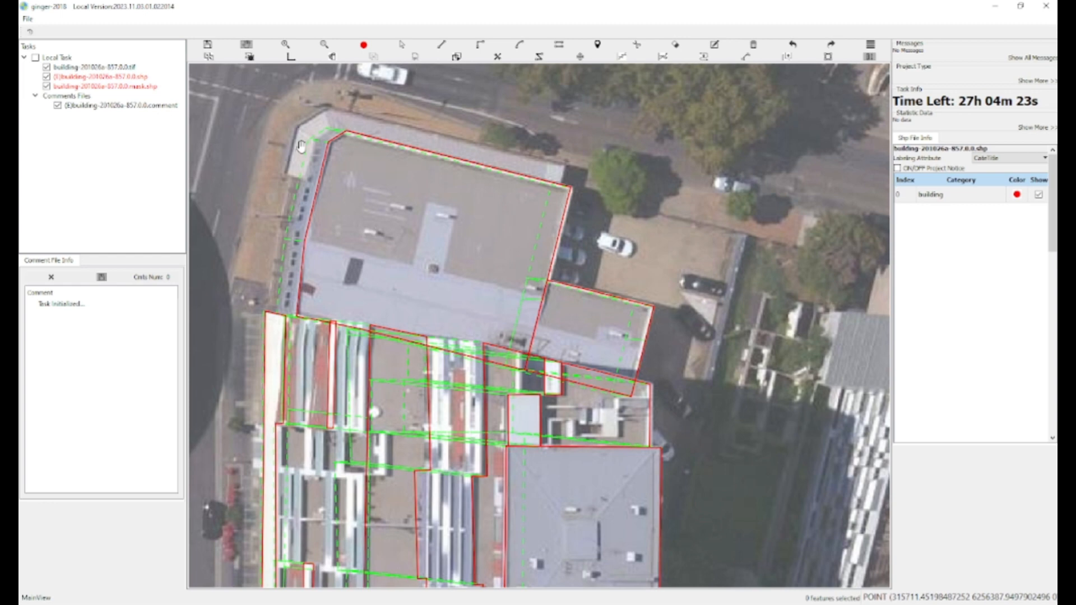
pyautogui.scroll(2, 301, 147)
pyautogui.moveTo(309, 169); pyautogui.dragTo(316, 242)
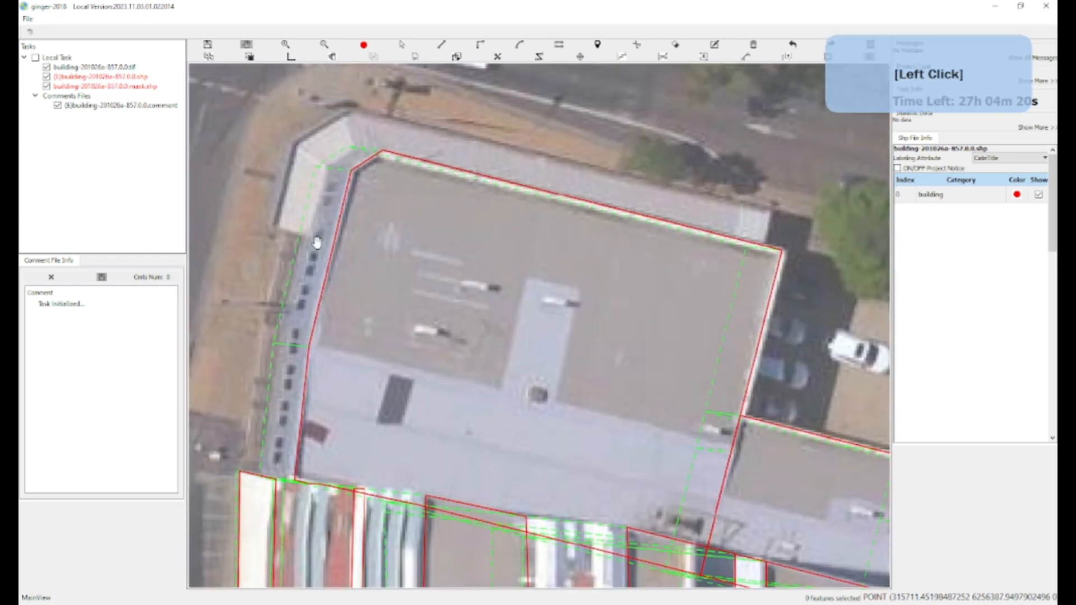
pyautogui.press('h')
pyautogui.click(309, 235)
pyautogui.press('ctrl')
pyautogui.moveTo(509, 196); pyautogui.dragTo(392, 203)
pyautogui.press('ctrl')
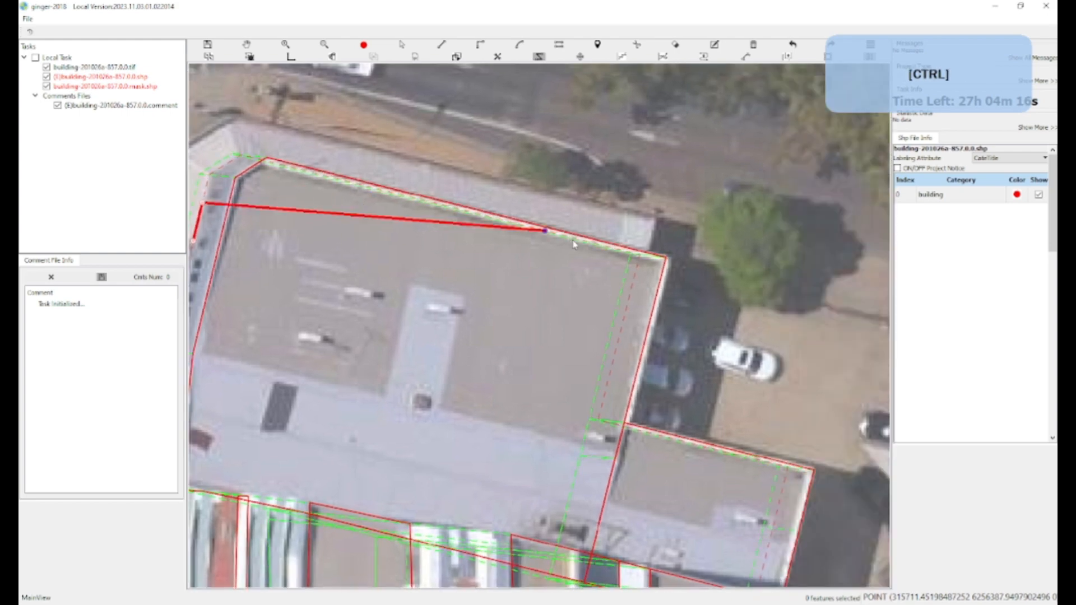
pyautogui.click(640, 252)
# Complete the canopy polygon with right-angled segments along its eastern end and outer street-side edges, and close it
pyautogui.press('f')
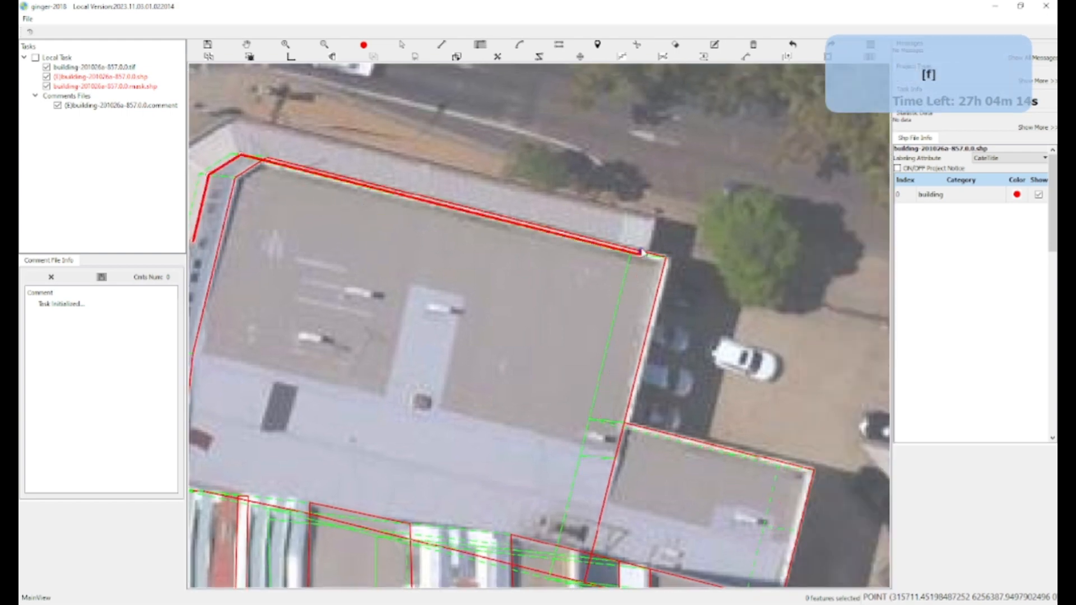
pyautogui.click(649, 218)
pyautogui.press('ctrl')
pyautogui.moveTo(254, 161); pyautogui.dragTo(484, 213)
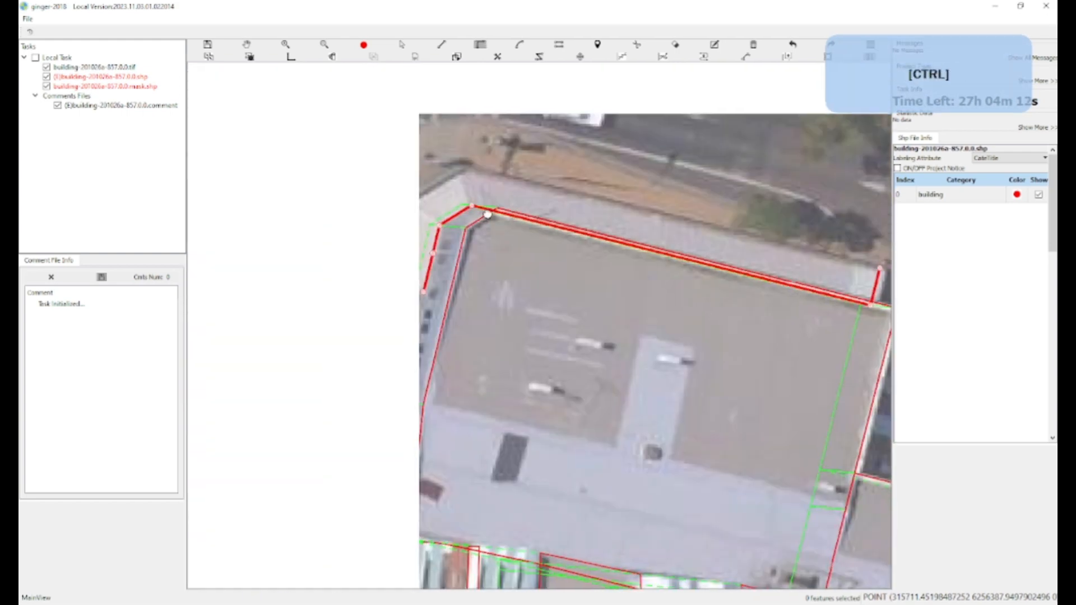
pyautogui.click(396, 287)
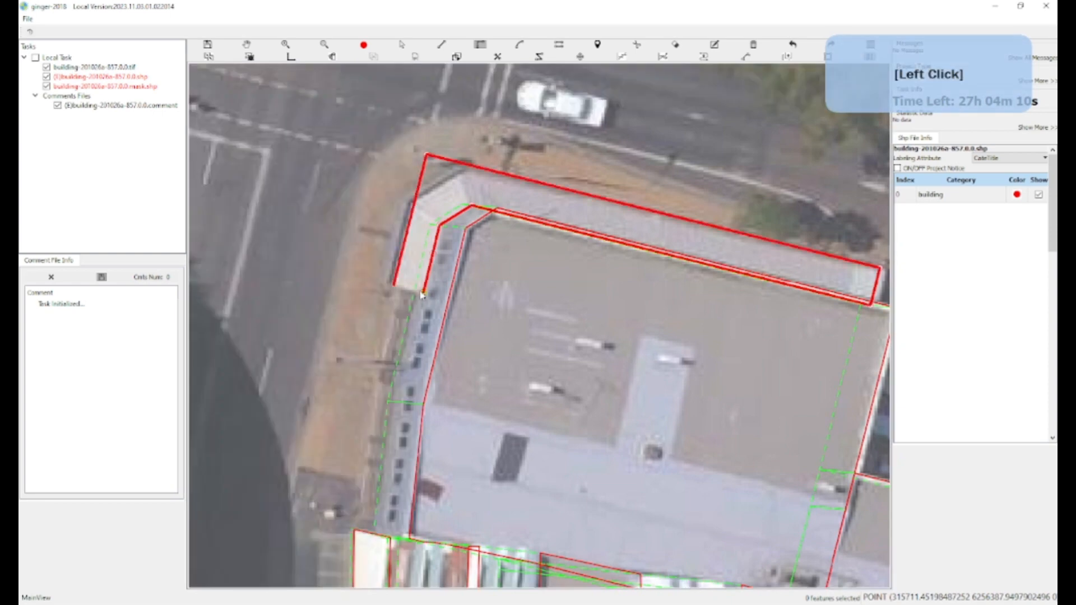
pyautogui.press('space')
# Trim the canopy polygon's outer street corner to a bevel that follows the canopy's actual edge
pyautogui.press('w')
pyautogui.moveTo(416, 205); pyautogui.dragTo(335, 250)
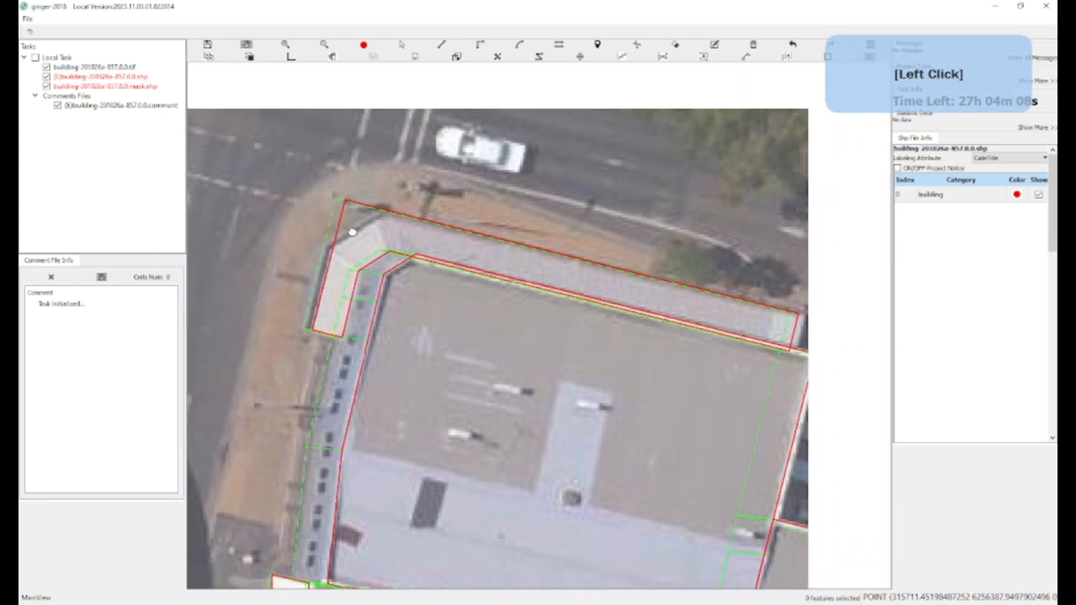
pyautogui.press('z')
pyautogui.click(333, 249)
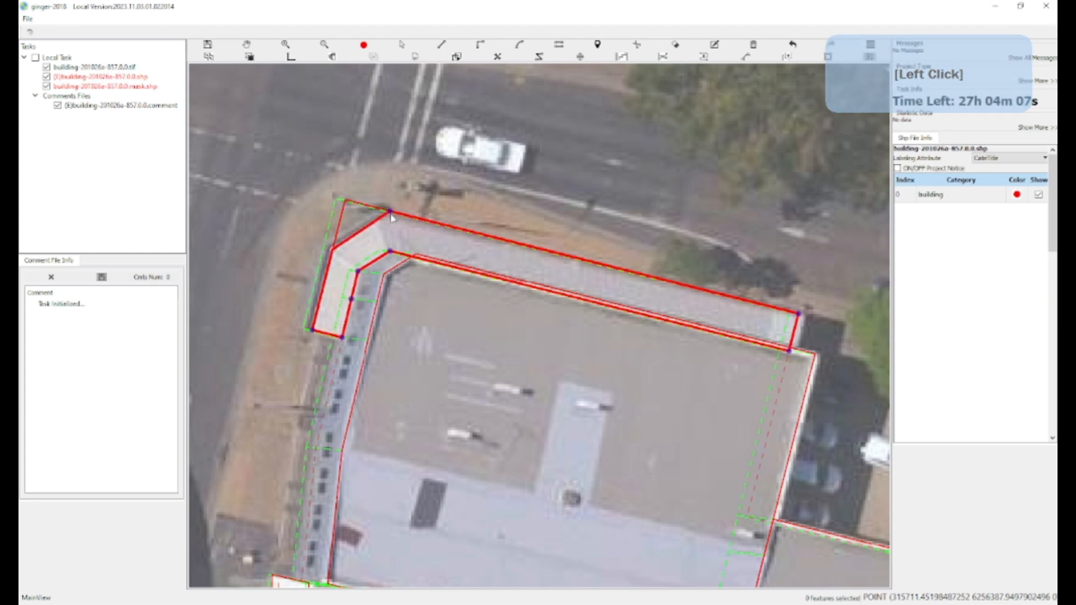
pyautogui.click(391, 212)
# Select the large roof polygon and shift it slightly west to align with the roof's western edge
pyautogui.press('w')
pyautogui.scroll(2, 472, 223)
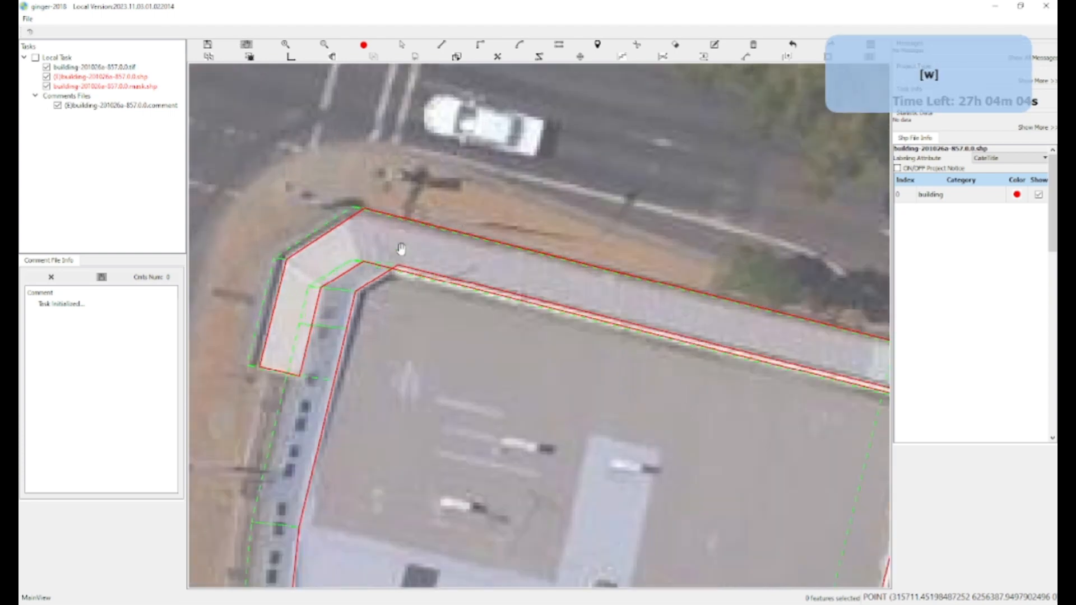
pyautogui.moveTo(363, 318); pyautogui.dragTo(459, 201)
pyautogui.press('w')
pyautogui.moveTo(370, 425); pyautogui.dragTo(382, 293)
pyautogui.press('w')
pyautogui.moveTo(362, 349); pyautogui.dragTo(330, 293)
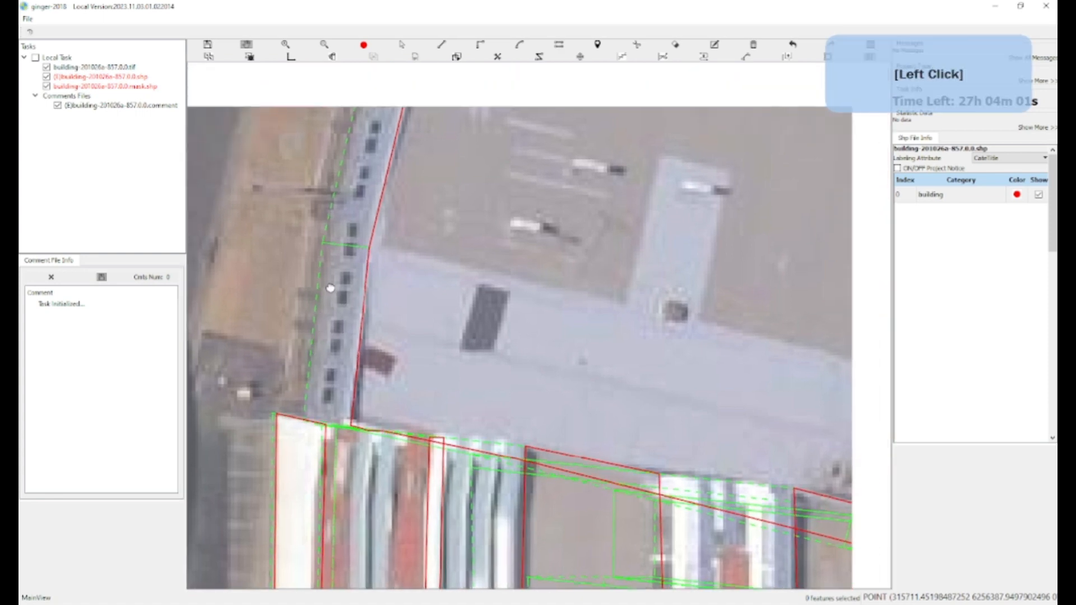
pyautogui.press('w')
pyautogui.scroll(2, 329, 293)
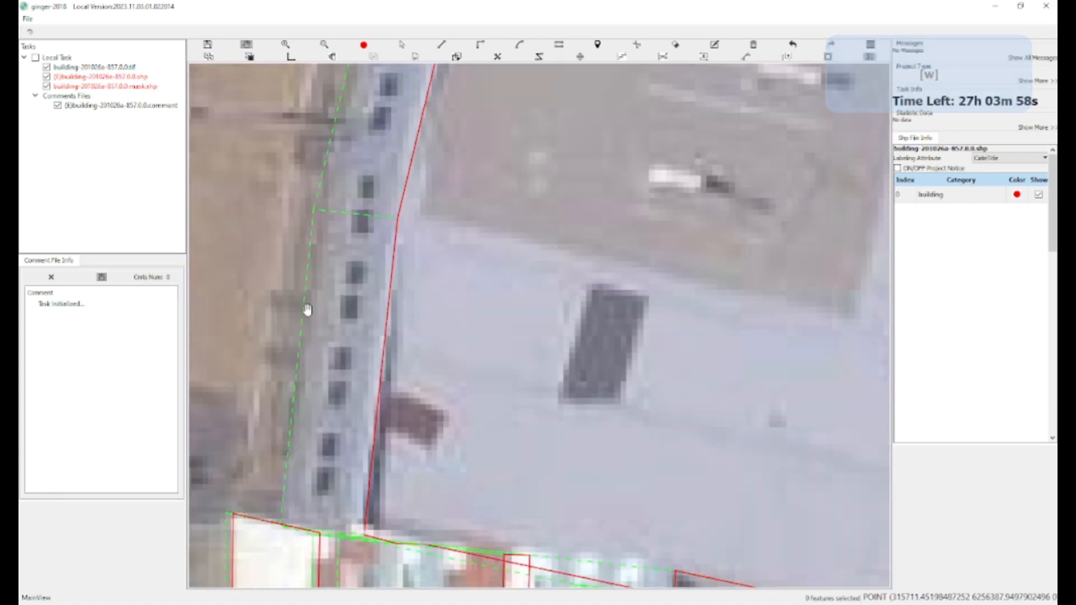
pyautogui.press('a')
pyautogui.click(398, 321)
pyautogui.keyDown('alt'); pyautogui.click(399, 322); pyautogui.keyUp('alt')
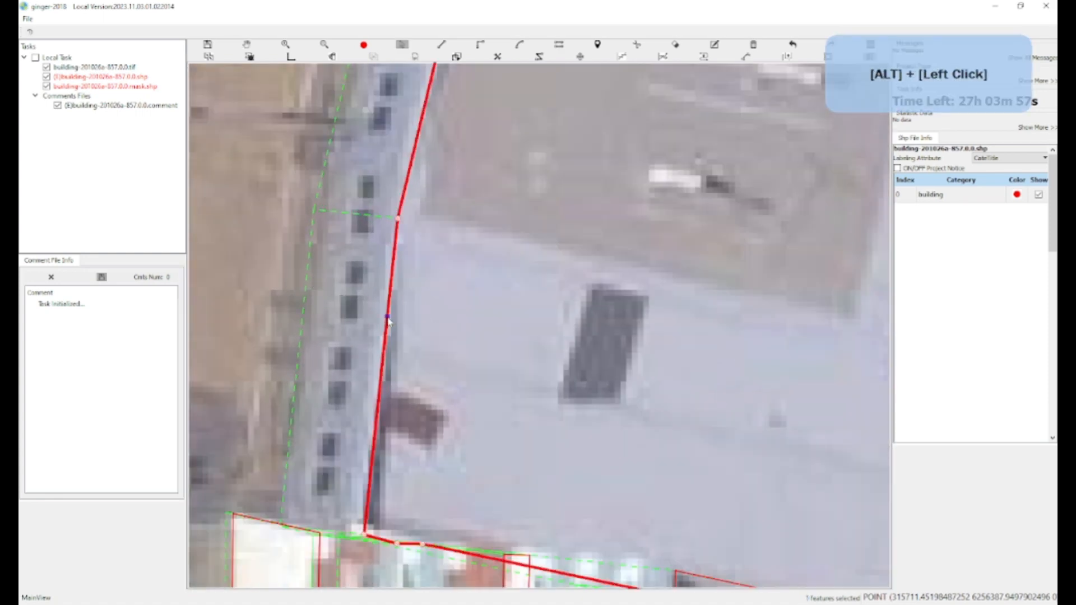
pyautogui.moveTo(399, 319); pyautogui.dragTo(382, 324)
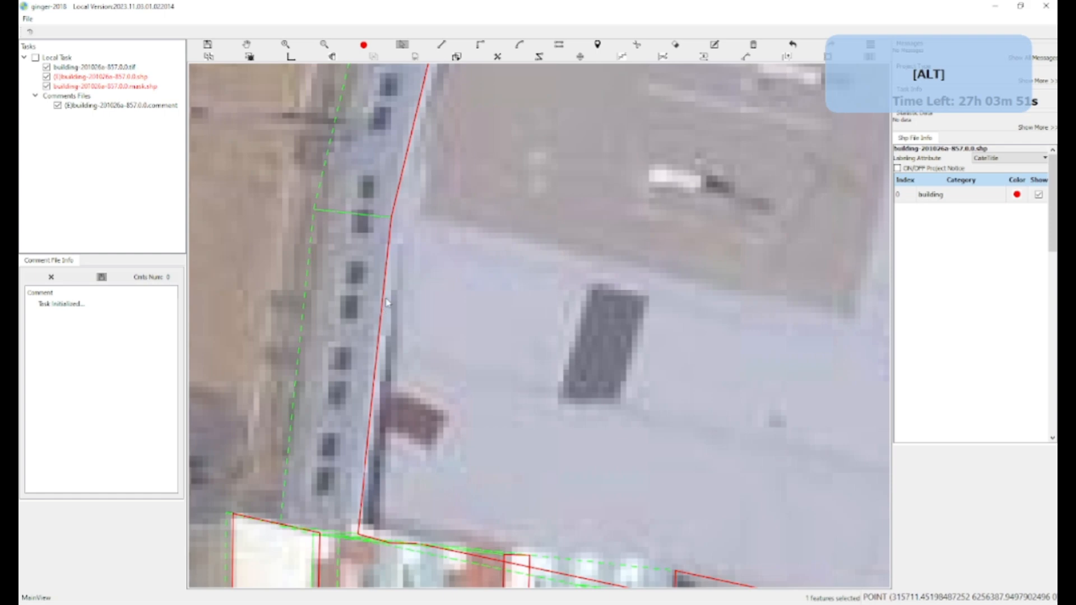
# Examine the outlined building block and the shaded roof beside its southeastern corner for outline coverage
pyautogui.scroll(-3, 386, 303)
pyautogui.press('w')
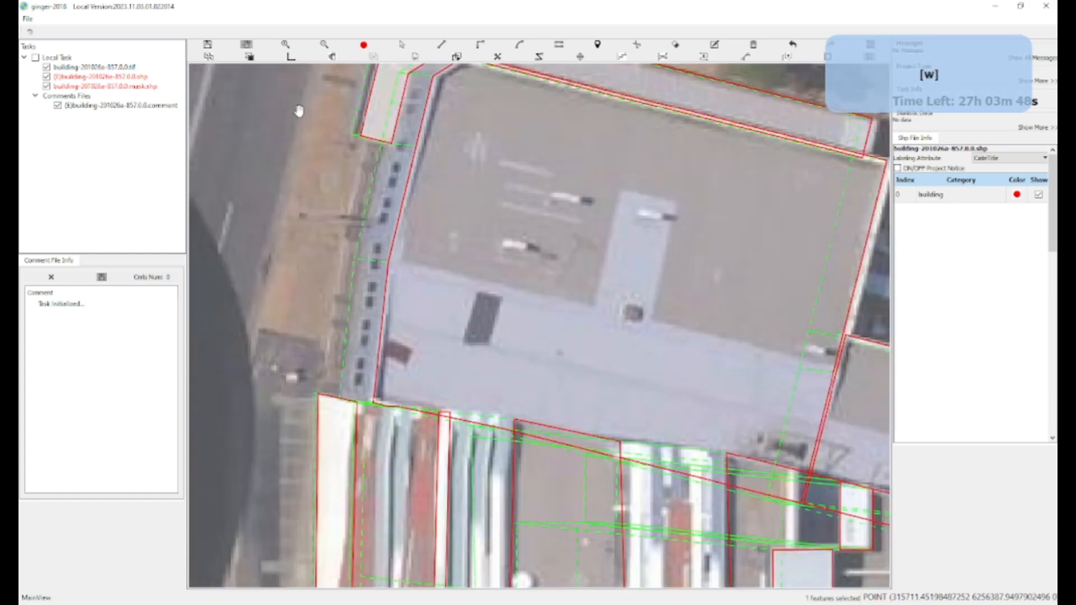
pyautogui.moveTo(335, 312); pyautogui.dragTo(312, 205)
pyautogui.scroll(-2, 313, 204)
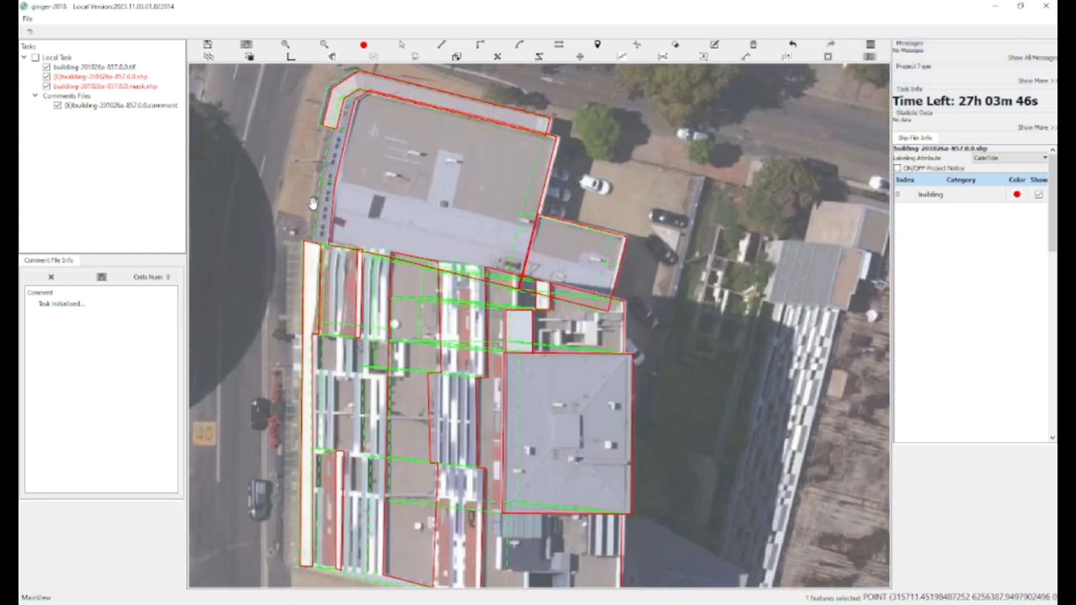
pyautogui.press('w')
pyautogui.scroll(-2, 312, 203)
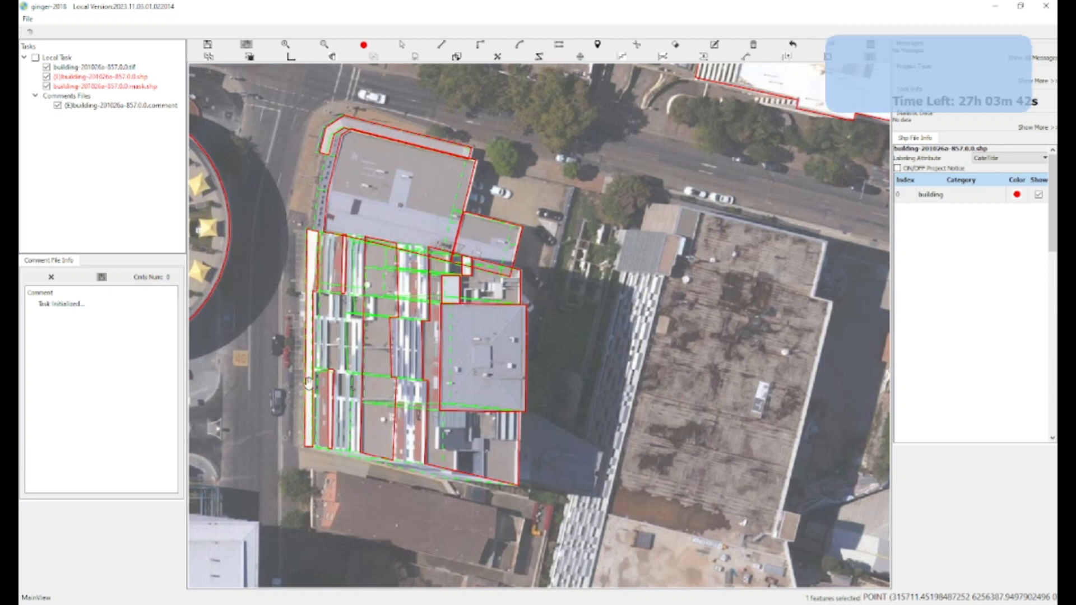
pyautogui.moveTo(309, 383); pyautogui.dragTo(317, 322)
pyautogui.press('w')
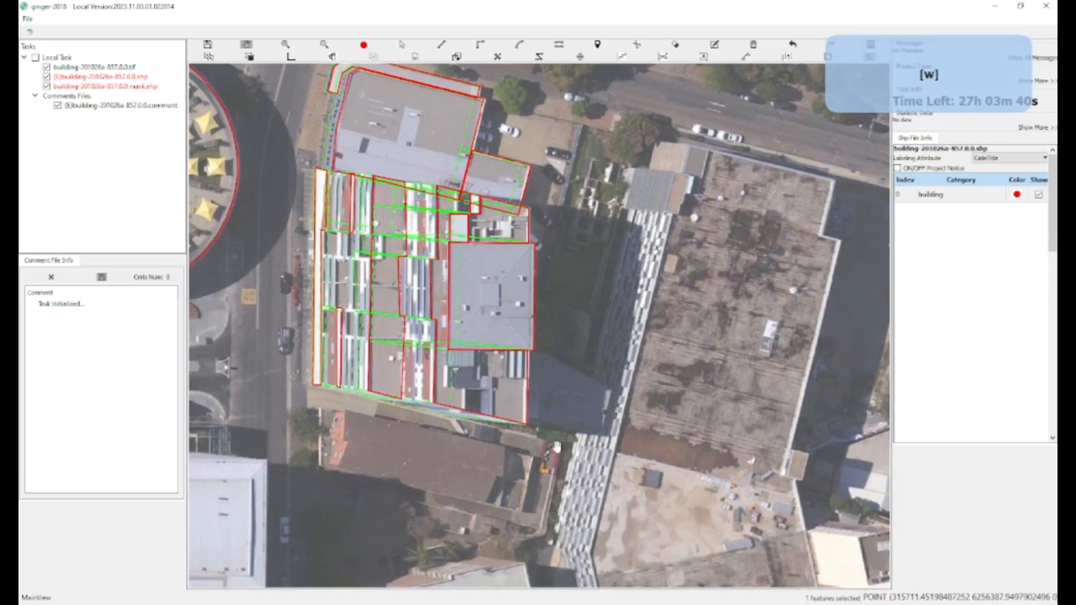
pyautogui.moveTo(502, 134); pyautogui.dragTo(490, 199)
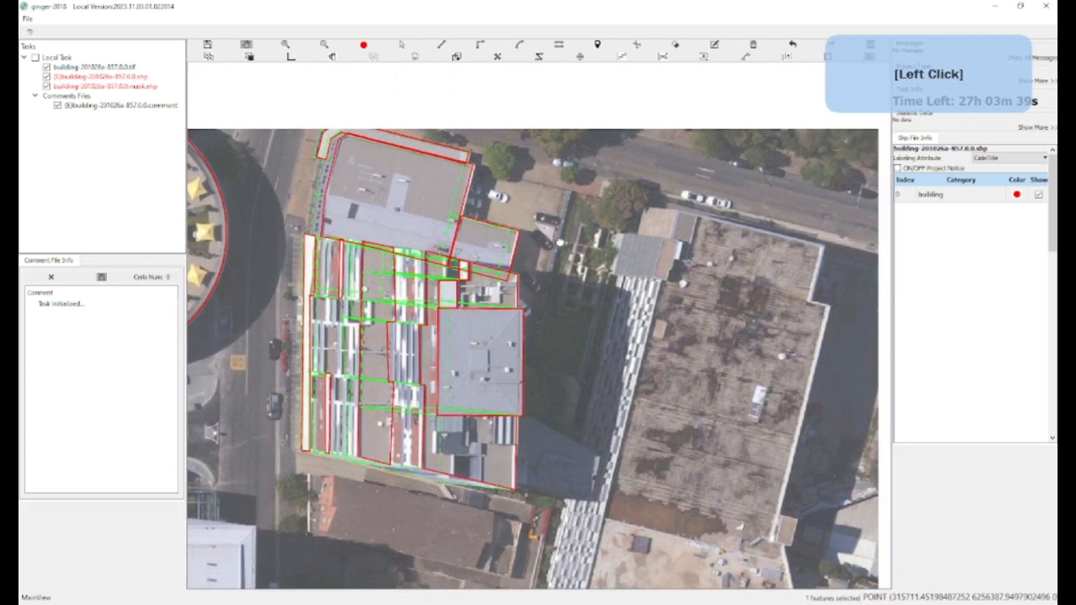
pyautogui.press('w')
pyautogui.moveTo(579, 444); pyautogui.dragTo(514, 346)
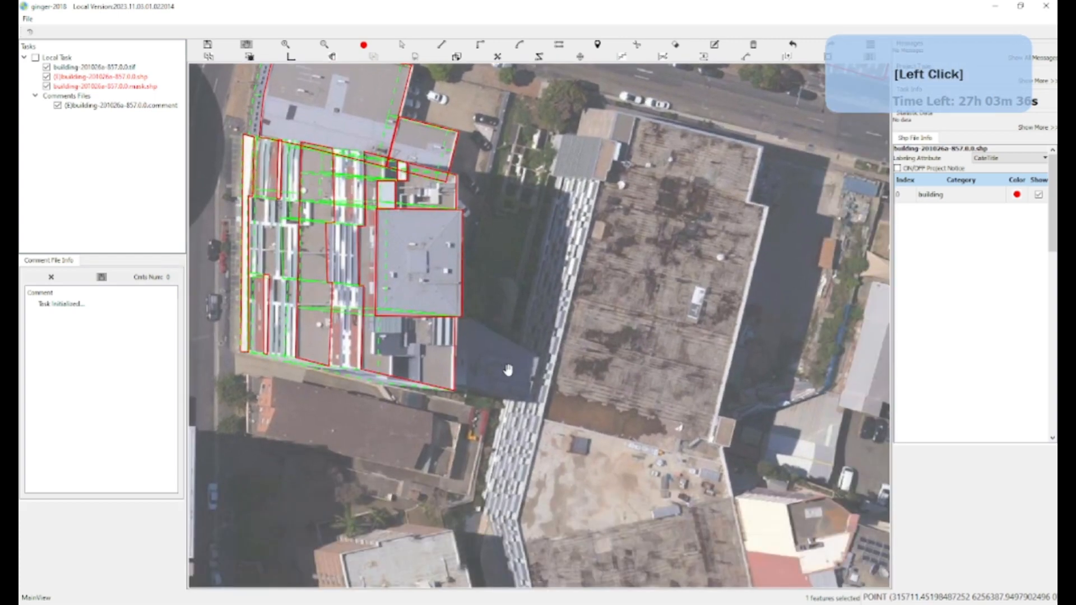
pyautogui.scroll(1, 508, 370)
pyautogui.scroll(1, 516, 364)
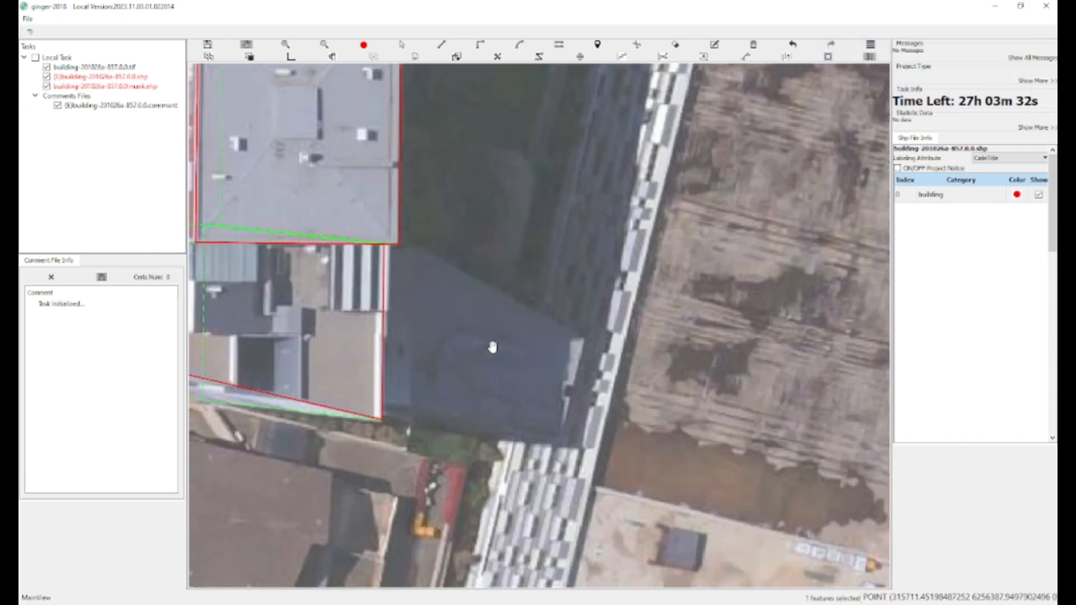
pyautogui.moveTo(403, 336); pyautogui.dragTo(534, 411)
pyautogui.scroll(-1, 511, 387)
pyautogui.press('w')
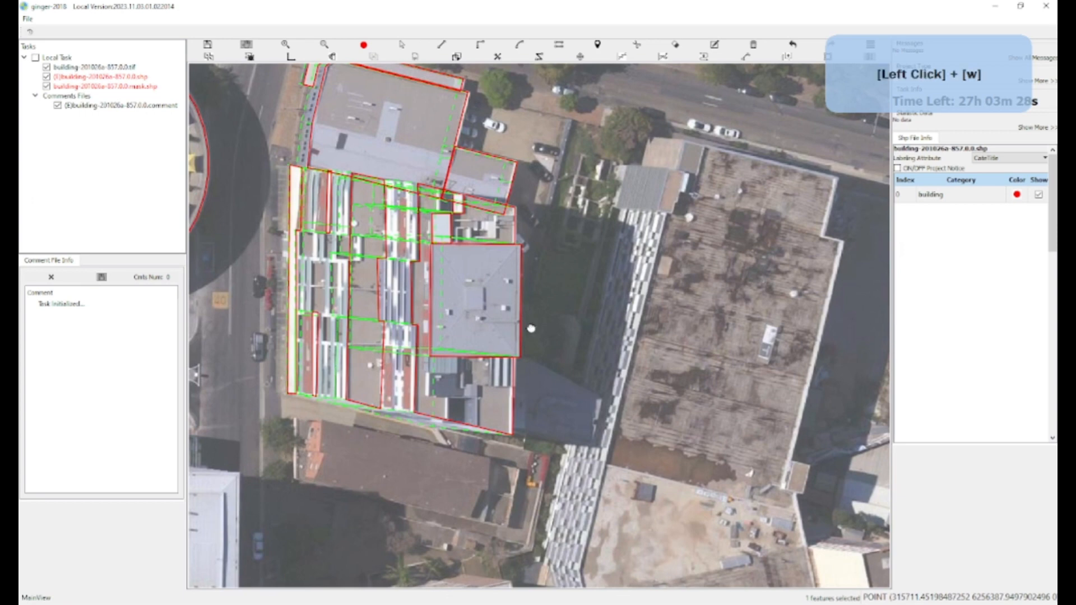
# Select all building polygons of the block together, from the corner canopy to the southern roofs
pyautogui.moveTo(531, 329); pyautogui.dragTo(539, 388)
pyautogui.press('w')
pyautogui.moveTo(336, 173); pyautogui.dragTo(338, 191)
pyautogui.press('w')
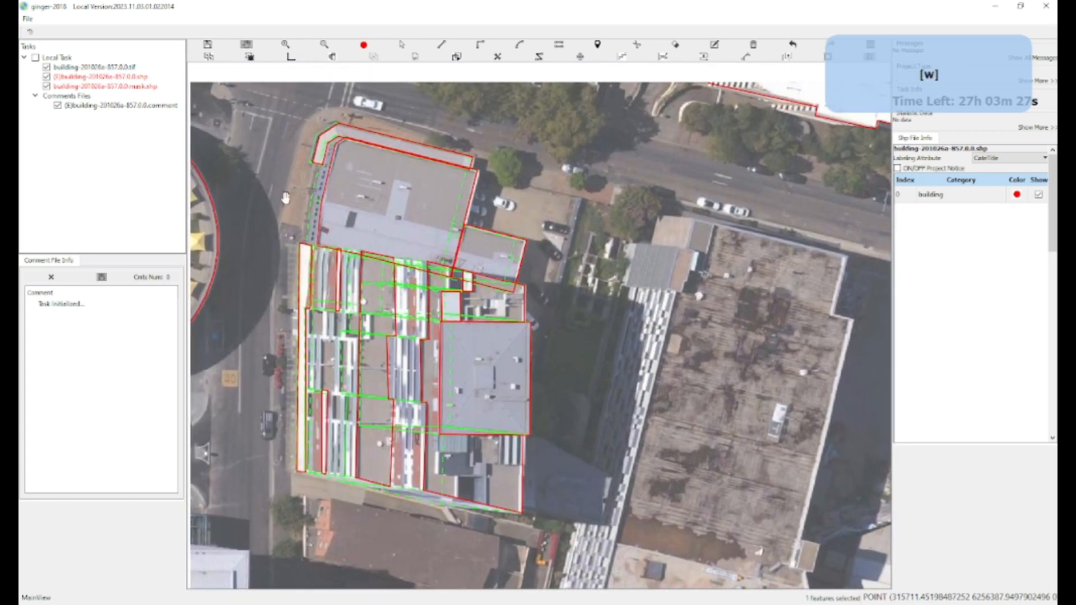
pyautogui.moveTo(287, 131); pyautogui.dragTo(541, 553)
pyautogui.press('a')
pyautogui.moveTo(527, 371); pyautogui.dragTo(527, 364)
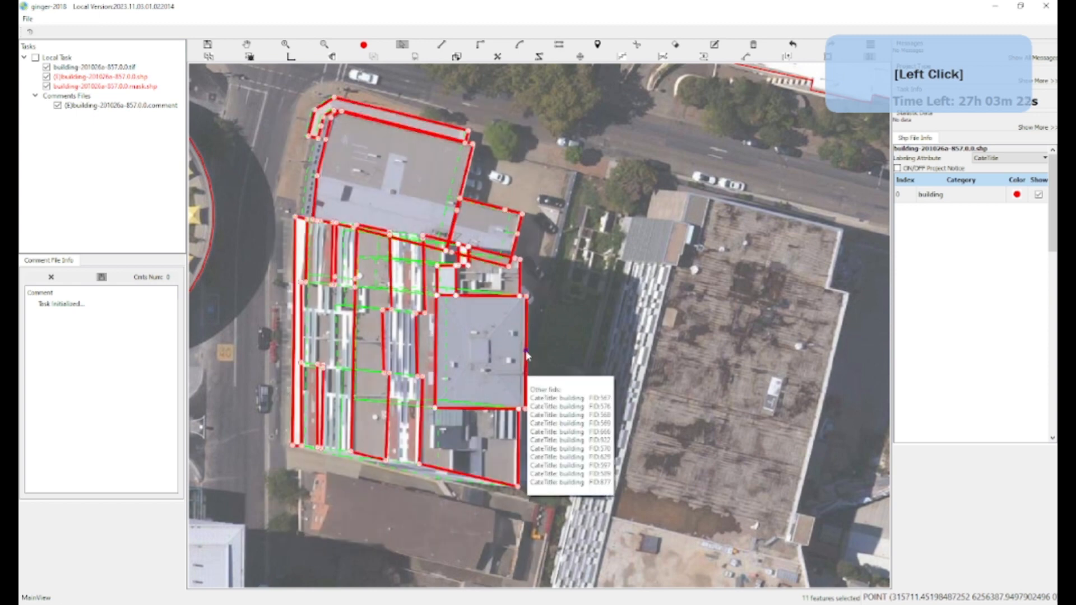
pyautogui.press('4')
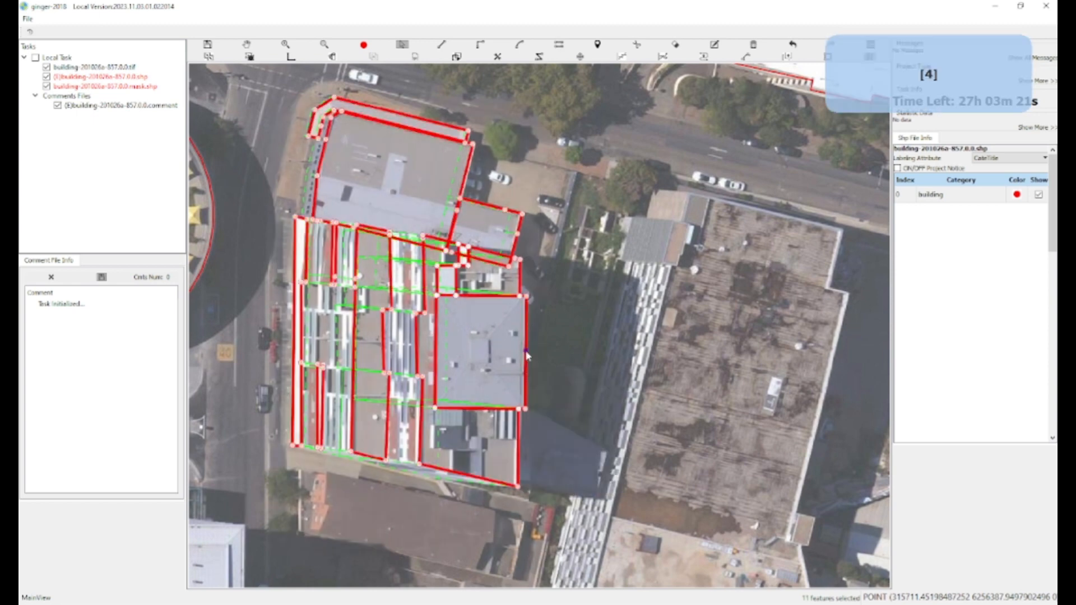
pyautogui.press('w')
pyautogui.moveTo(548, 312); pyautogui.dragTo(565, 323)
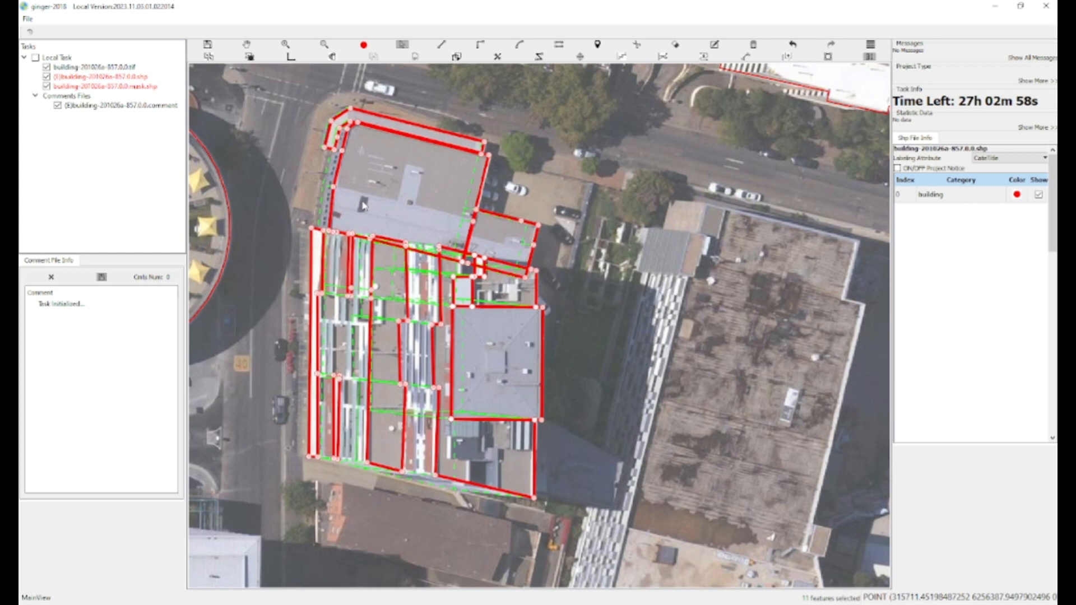
pyautogui.moveTo(363, 202); pyautogui.dragTo(392, 237)
pyautogui.press('a')
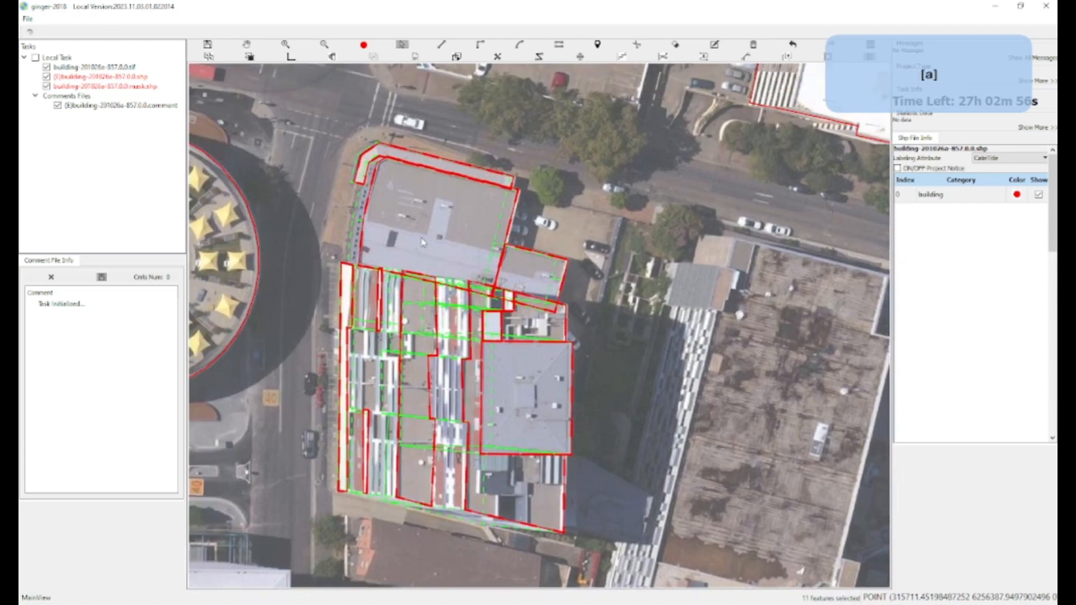
pyautogui.click(425, 244)
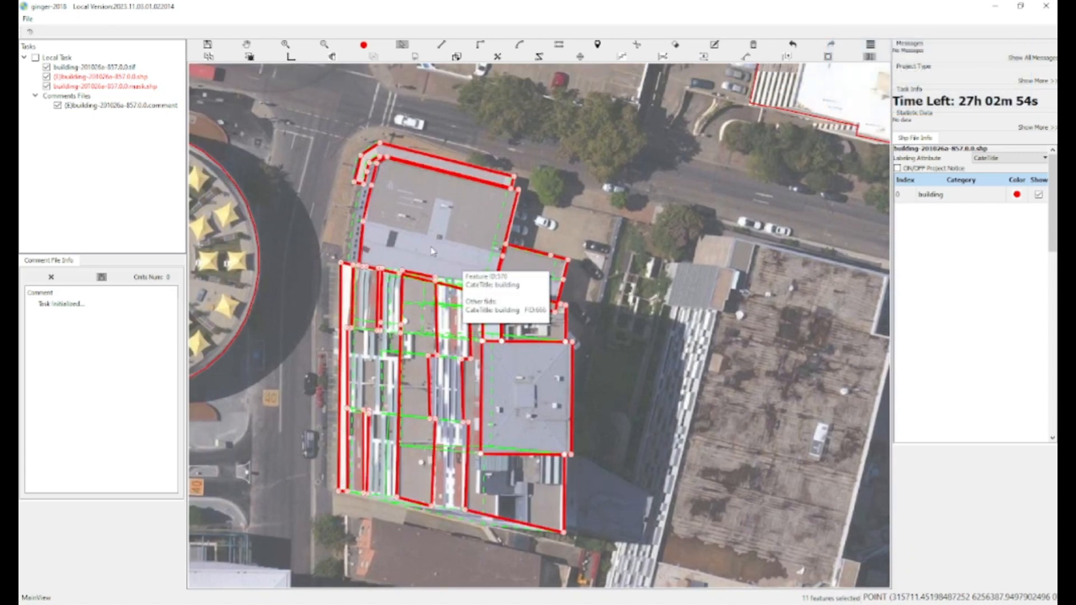
pyautogui.press('w')
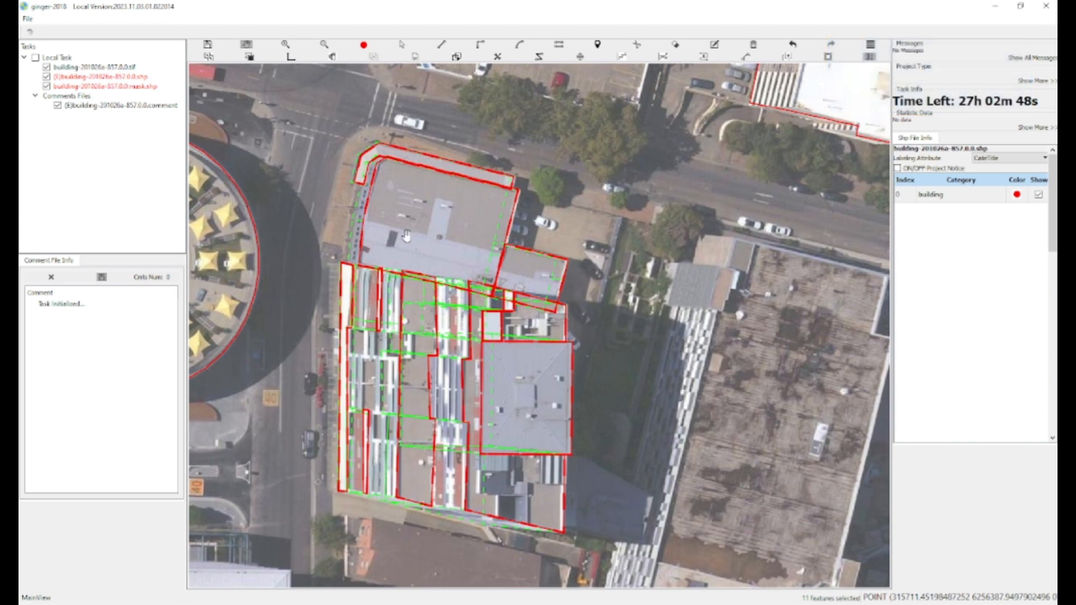
pyautogui.moveTo(407, 223); pyautogui.dragTo(412, 253)
pyautogui.press('w')
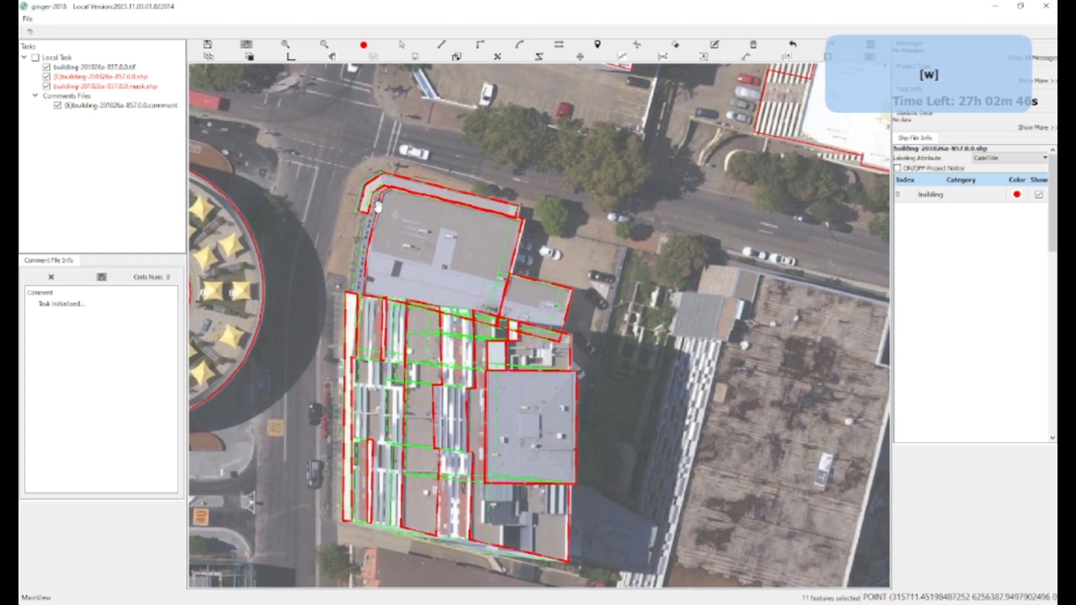
pyautogui.moveTo(378, 207); pyautogui.dragTo(385, 255)
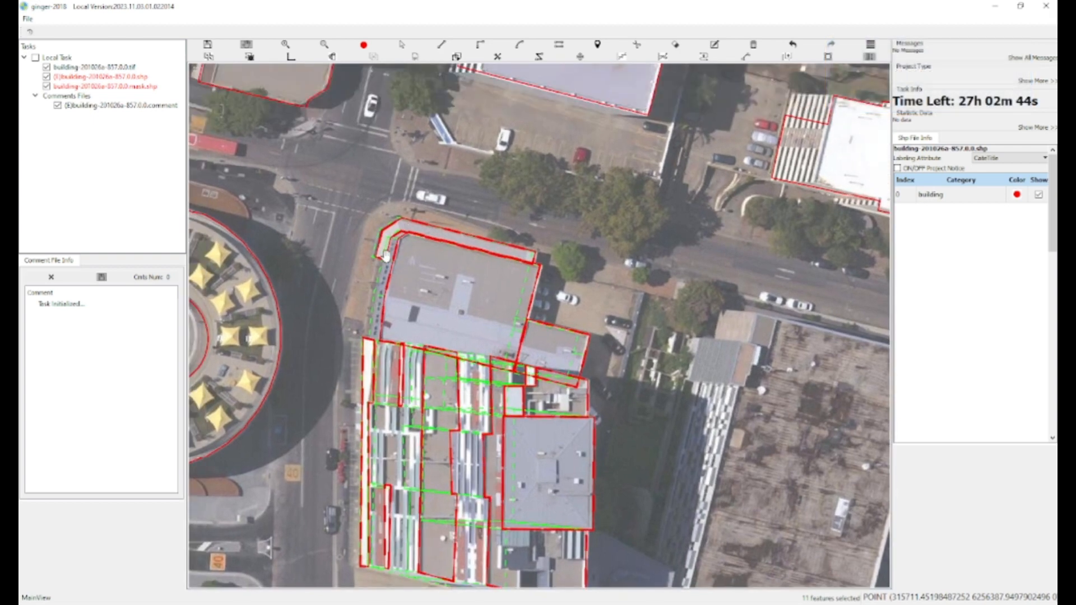
pyautogui.press('w')
pyautogui.moveTo(439, 278); pyautogui.dragTo(420, 230)
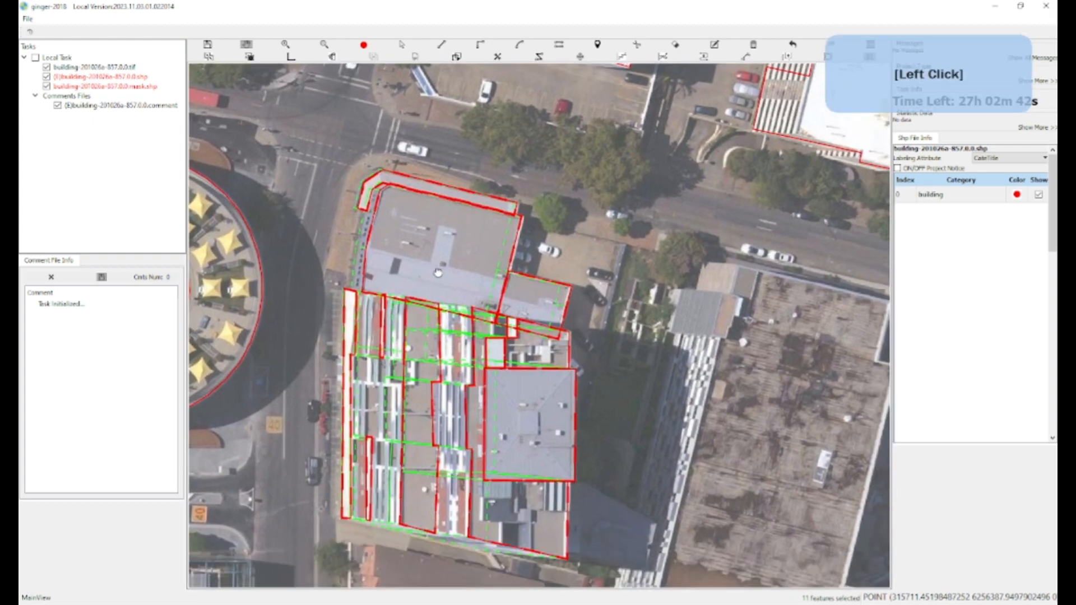
pyautogui.moveTo(438, 273); pyautogui.dragTo(435, 236)
pyautogui.press('a')
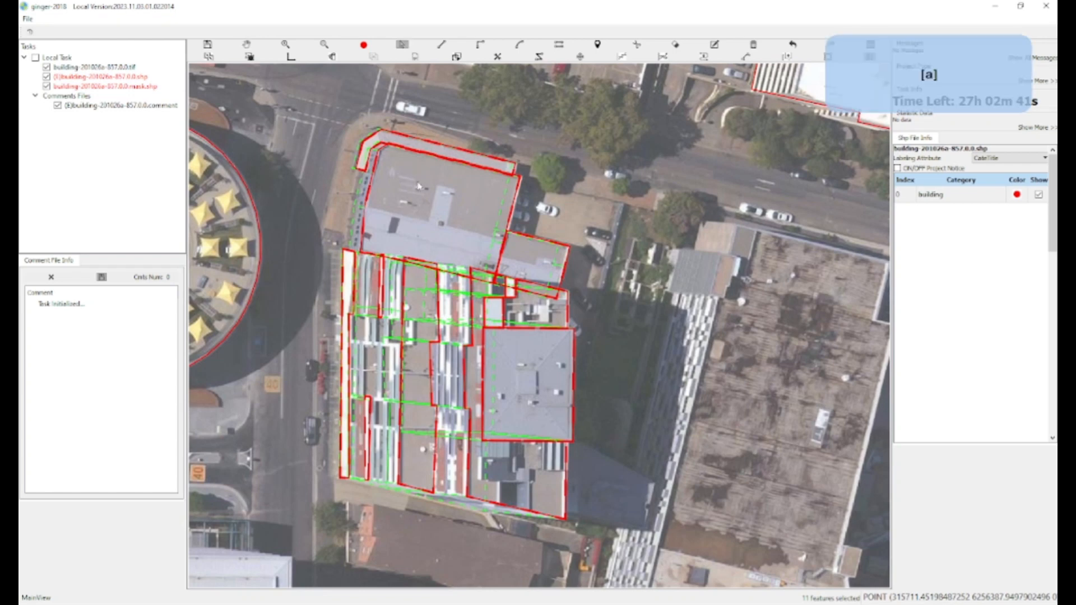
# Select the grouped building block and ungroup it into its individual polygons
pyautogui.press('w')
pyautogui.moveTo(425, 285); pyautogui.dragTo(421, 271)
pyautogui.press('a')
pyautogui.click(427, 213)
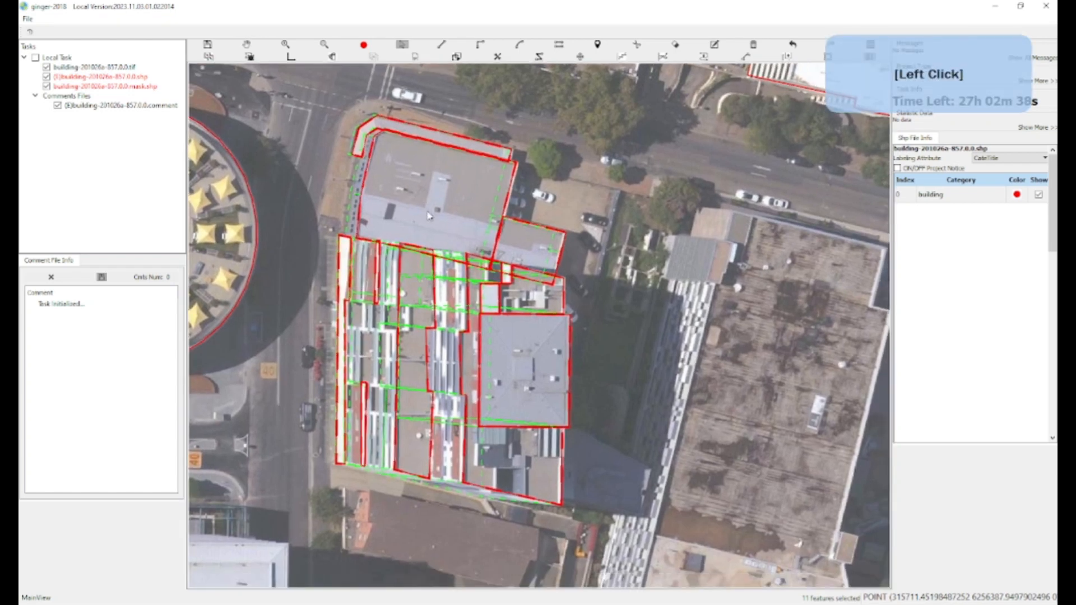
pyautogui.press('5')
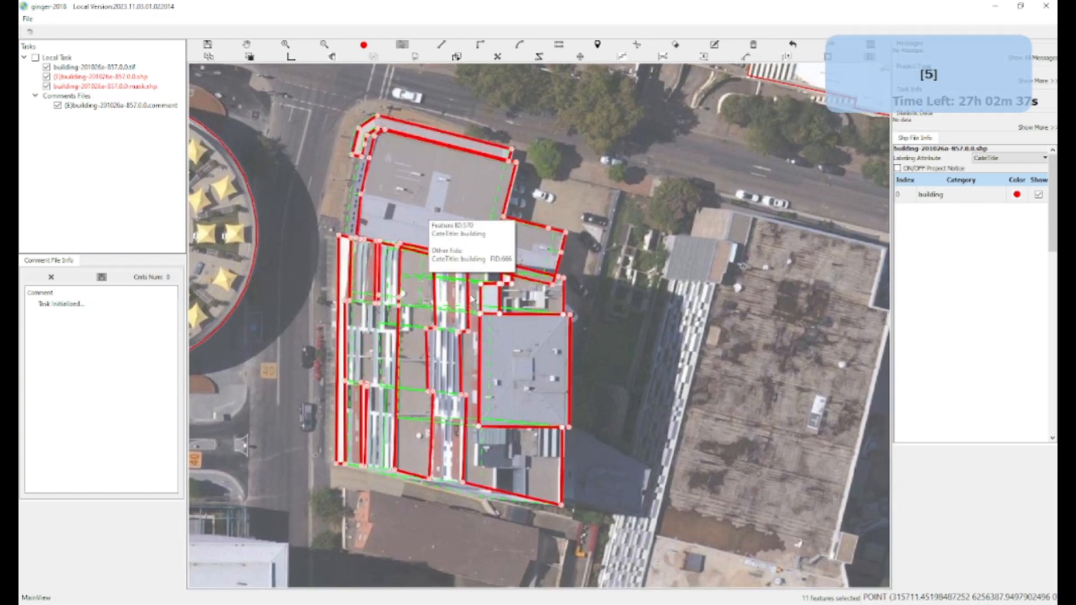
# Select the eight southern polygons, including the small rooftop structures and the narrow western strips, and group them
pyautogui.press('a')
pyautogui.click(503, 324)
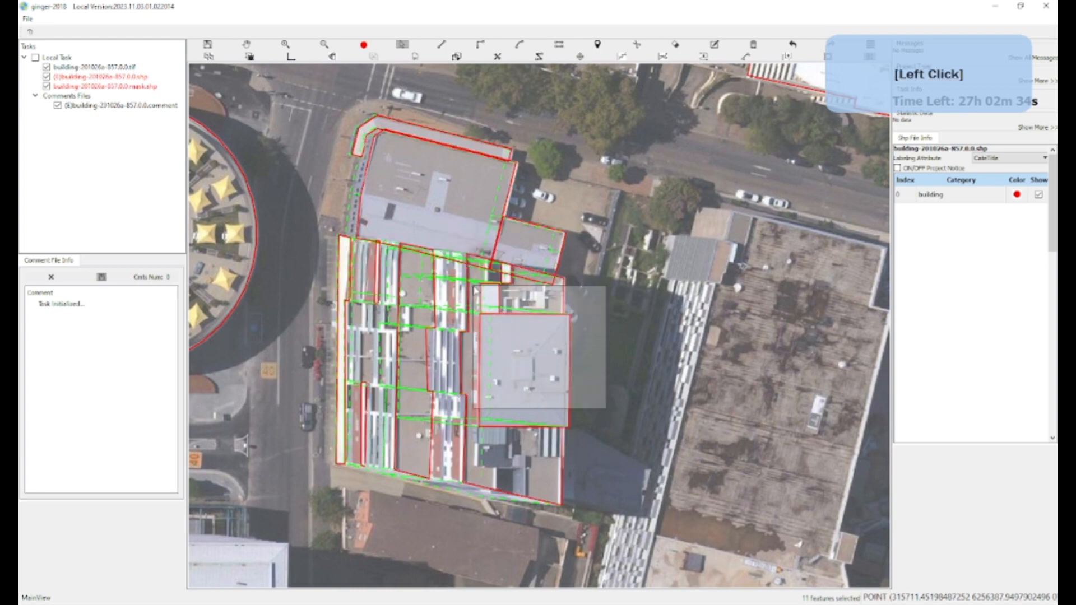
pyautogui.moveTo(498, 303); pyautogui.dragTo(507, 304)
pyautogui.scroll(1, 516, 281)
pyautogui.press('shift')
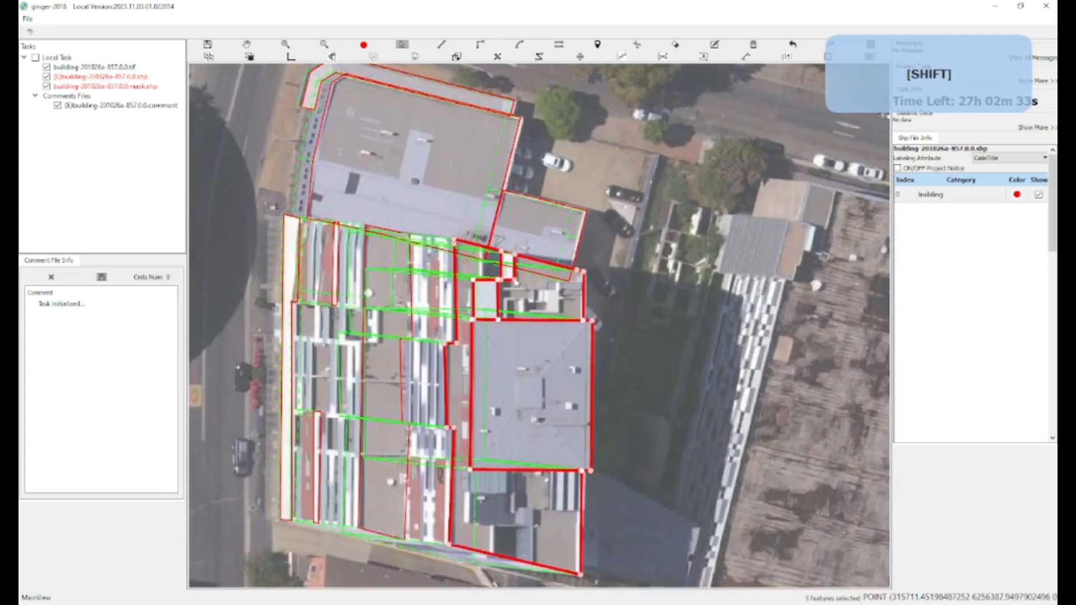
pyautogui.scroll(1, 513, 275)
pyautogui.keyDown('shift'); pyautogui.click(511, 264); pyautogui.keyUp('shift')
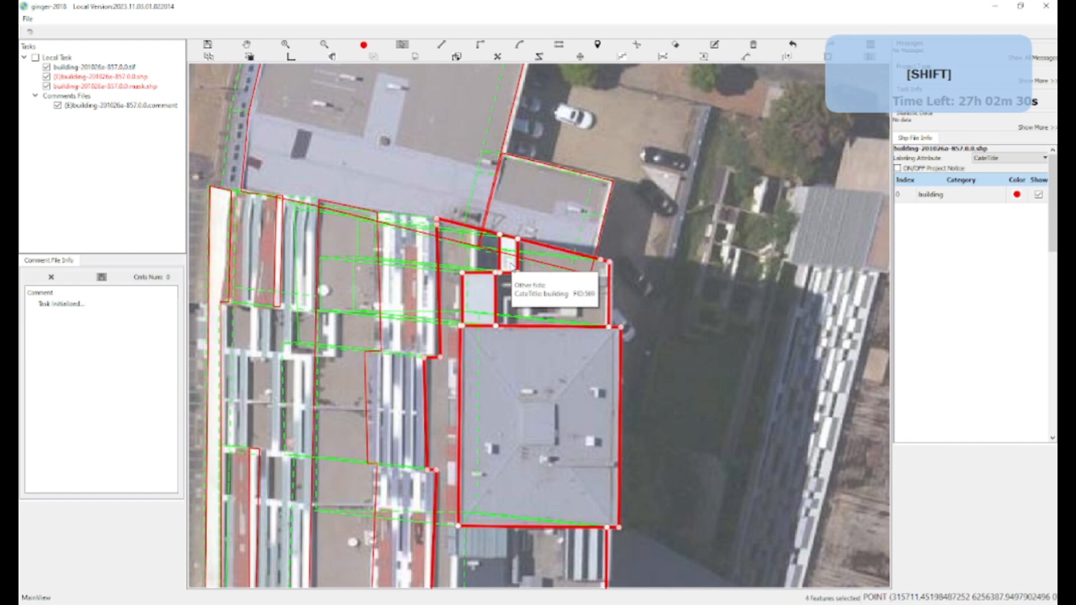
pyautogui.scroll(-1, 516, 533)
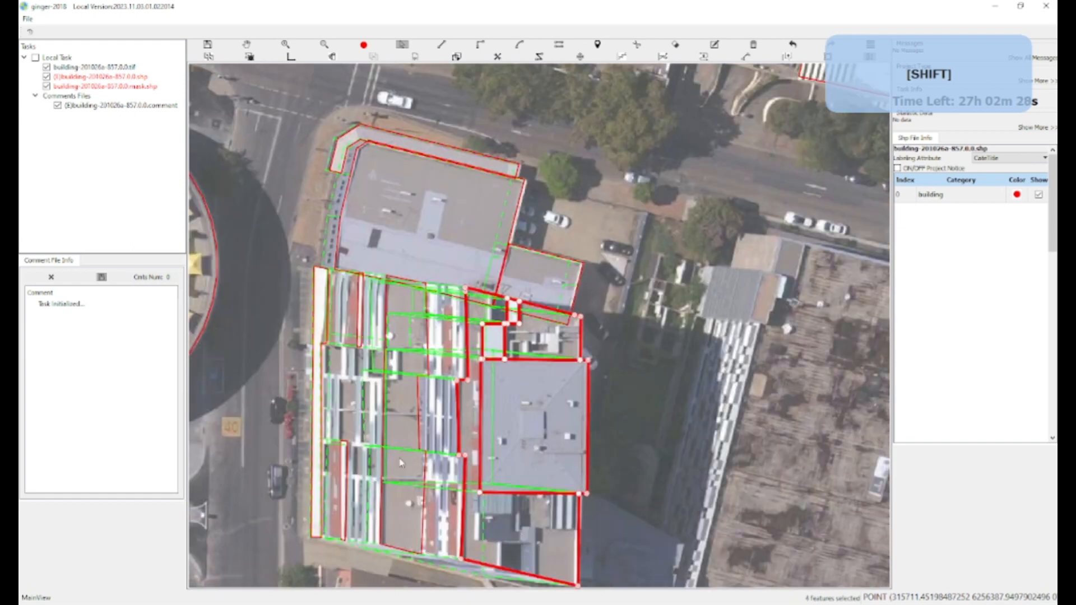
pyautogui.keyDown('shift'); pyautogui.click(371, 324); pyautogui.keyUp('shift')
pyautogui.keyDown('shift'); pyautogui.click(359, 318); pyautogui.keyUp('shift')
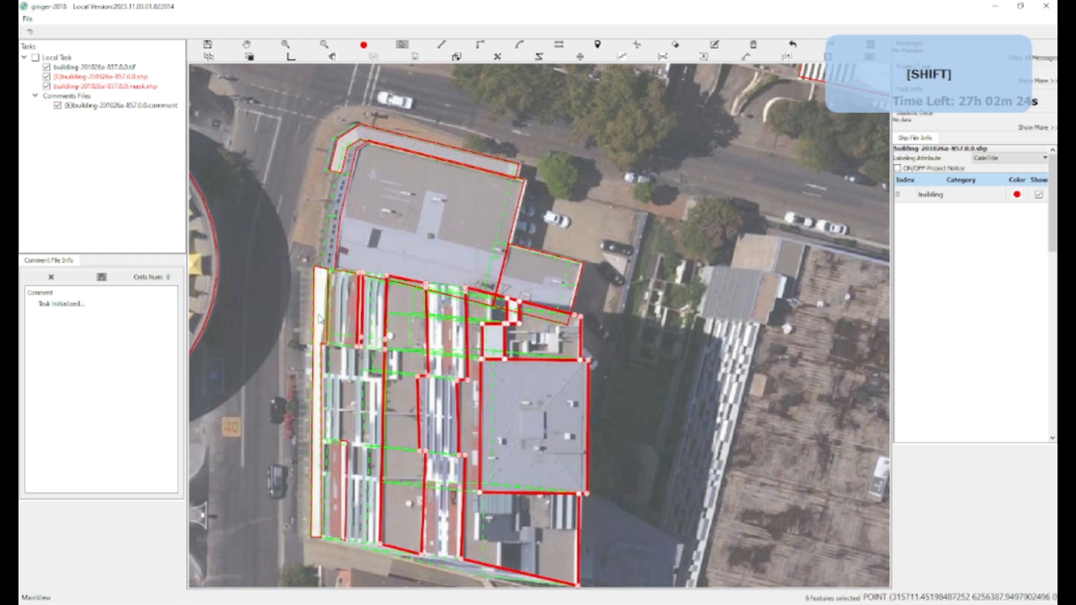
pyautogui.keyDown('shift'); pyautogui.click(345, 481); pyautogui.keyUp('shift')
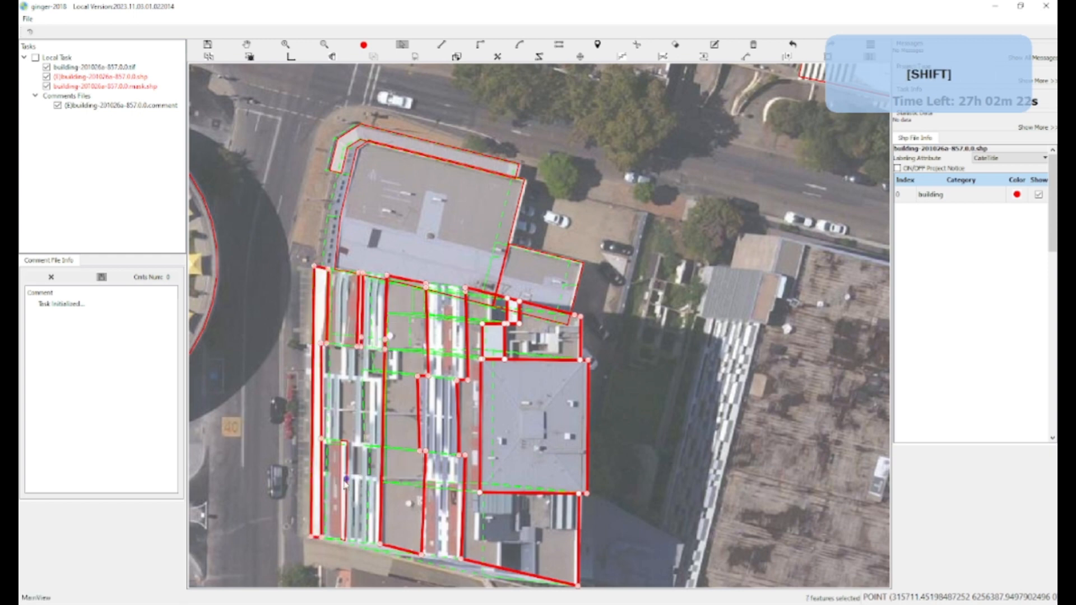
pyautogui.keyDown('shift'); pyautogui.click(345, 483); pyautogui.keyUp('shift')
pyautogui.press('4')
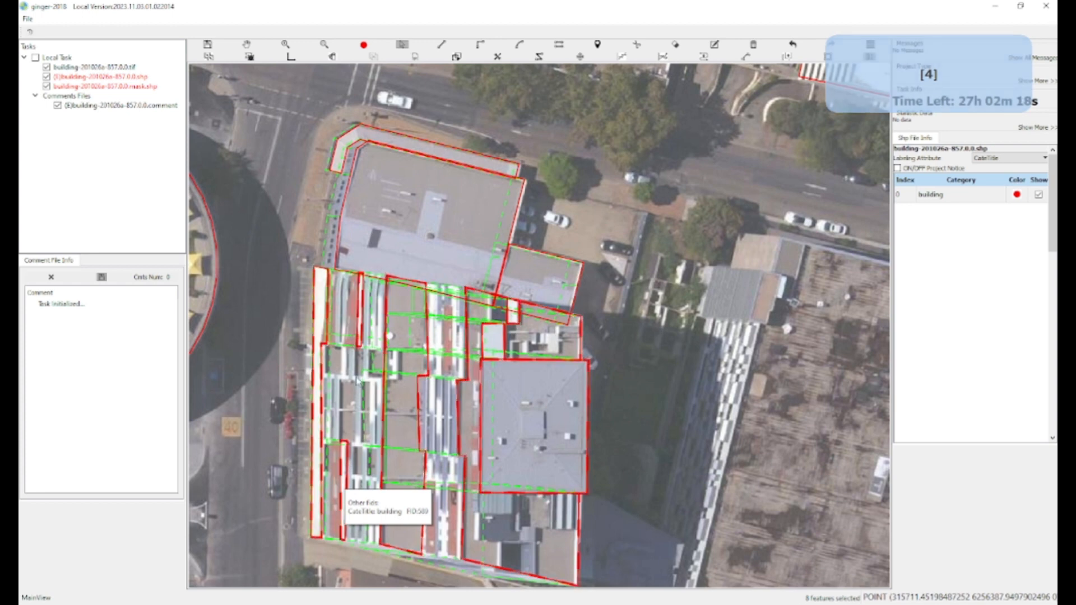
# Select the corner canopy, the large northern roof and its adjoining smaller roof, and group these three polygons
pyautogui.click(539, 438)
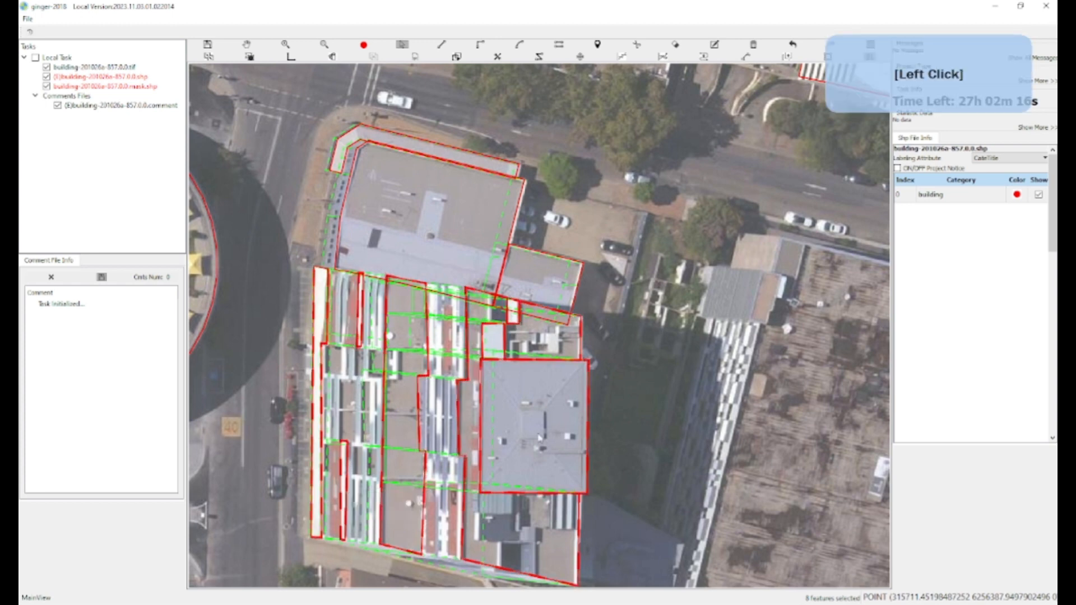
pyautogui.press('w')
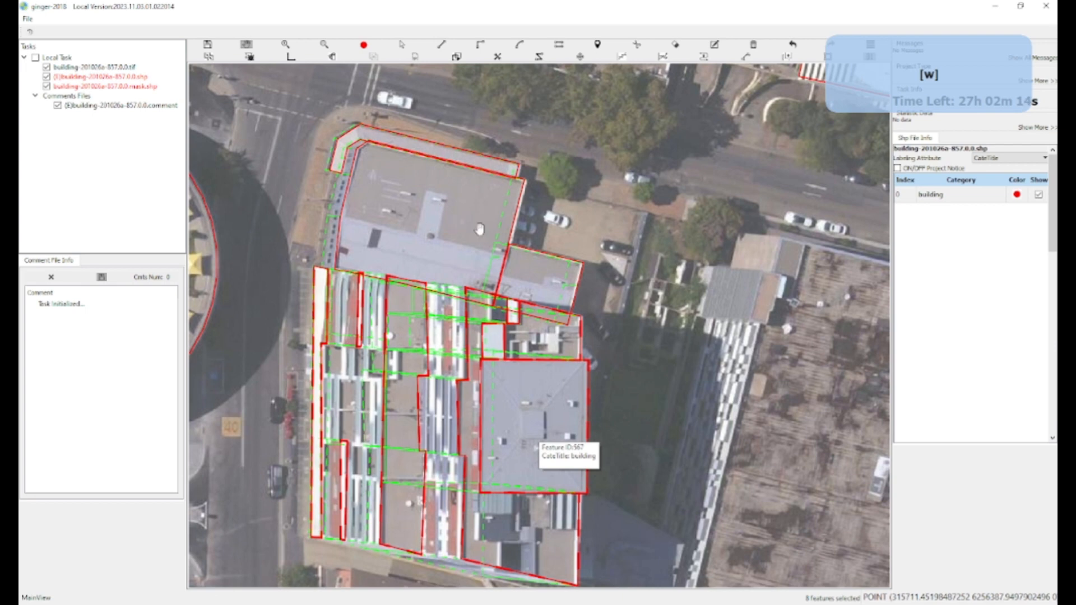
pyautogui.moveTo(462, 214); pyautogui.dragTo(451, 289)
pyautogui.press('a')
pyautogui.moveTo(317, 187); pyautogui.dragTo(523, 327)
pyautogui.press('w')
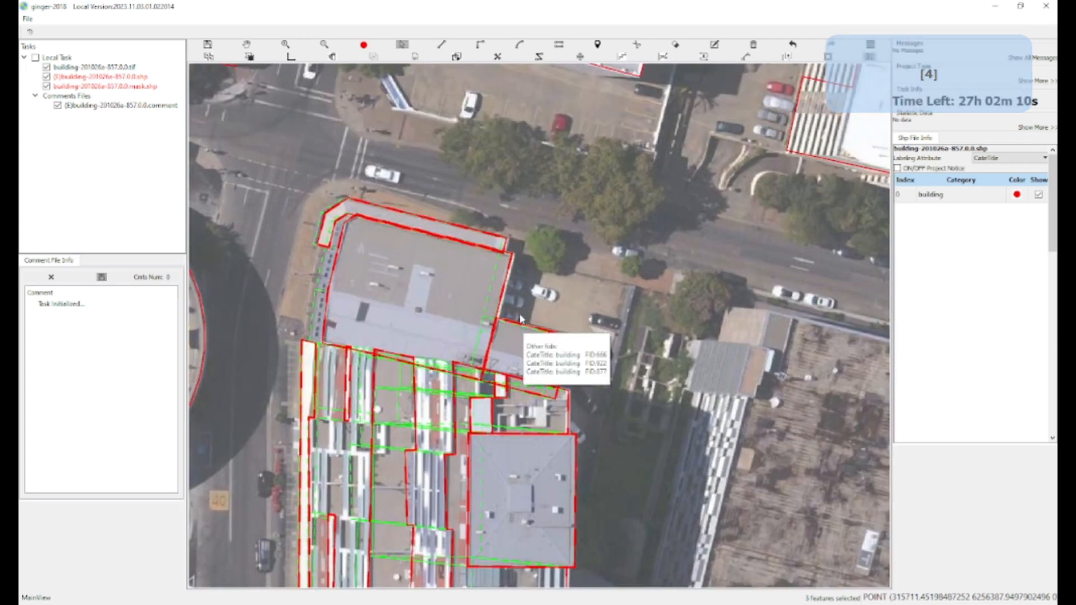
# Select the northern group and the southern group in turn to check which polygons each contains
pyautogui.moveTo(430, 296); pyautogui.dragTo(435, 249)
pyautogui.press('a')
pyautogui.click(435, 249)
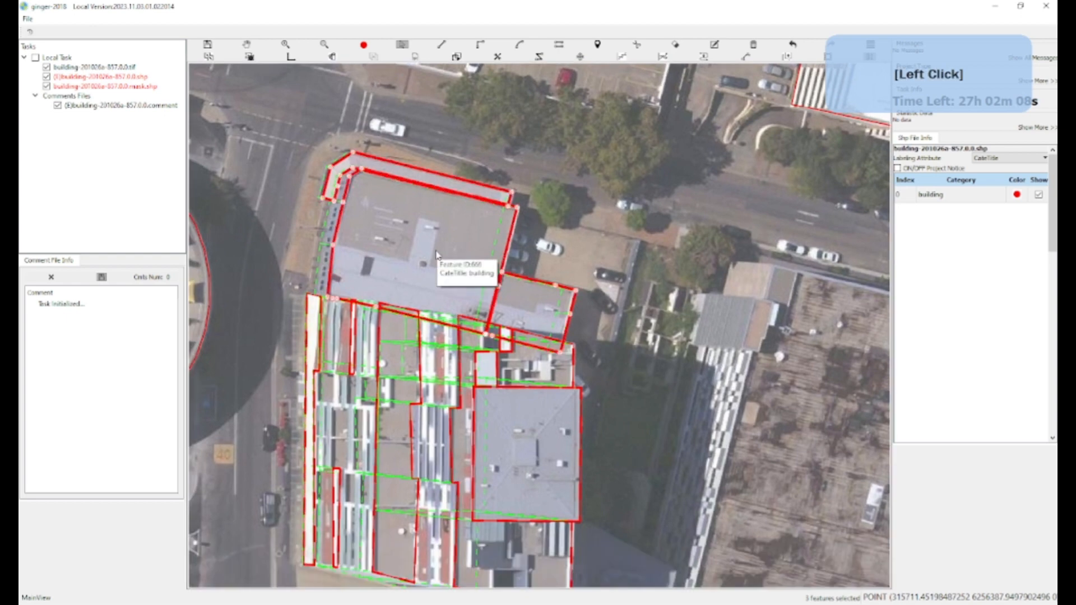
pyautogui.click(499, 455)
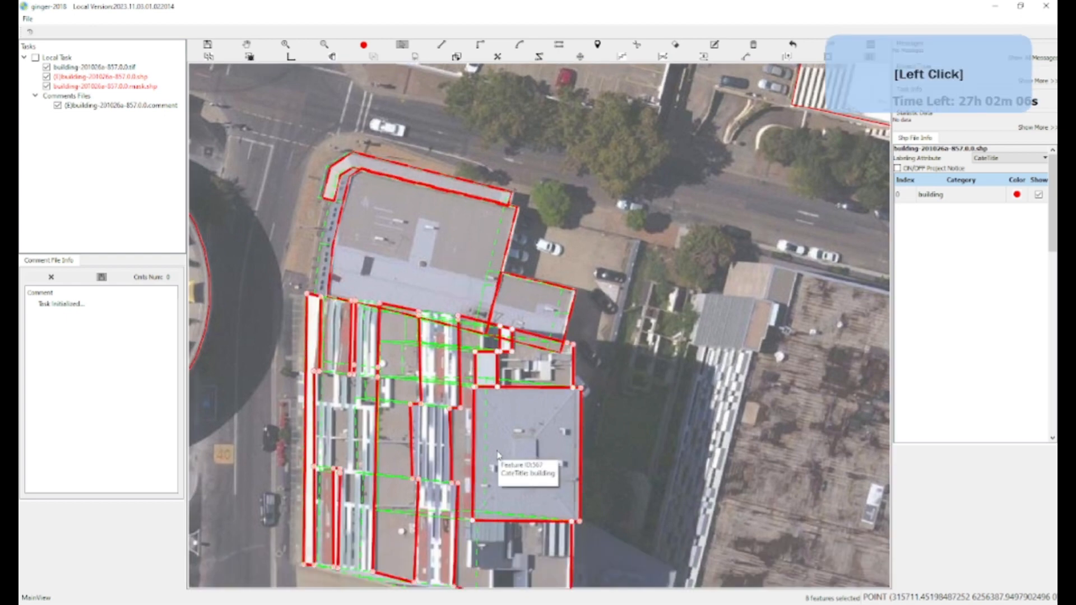
# Hide the building outlines, examine the bare aerial image of the block and the building east of it, and show the outlines again
pyautogui.press('w')
pyautogui.moveTo(385, 398); pyautogui.dragTo(381, 333)
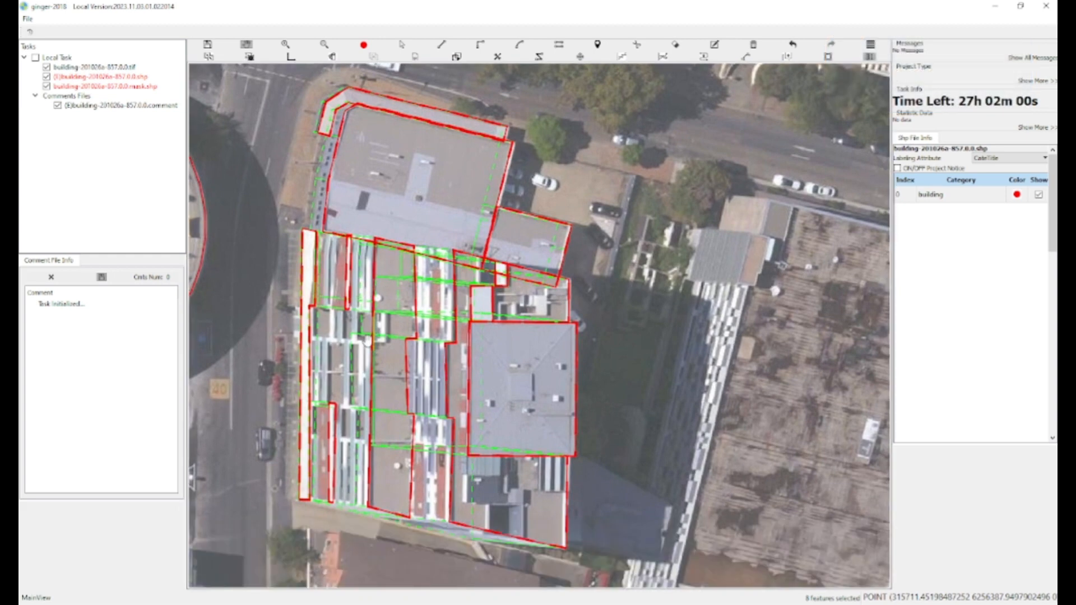
pyautogui.press('r')
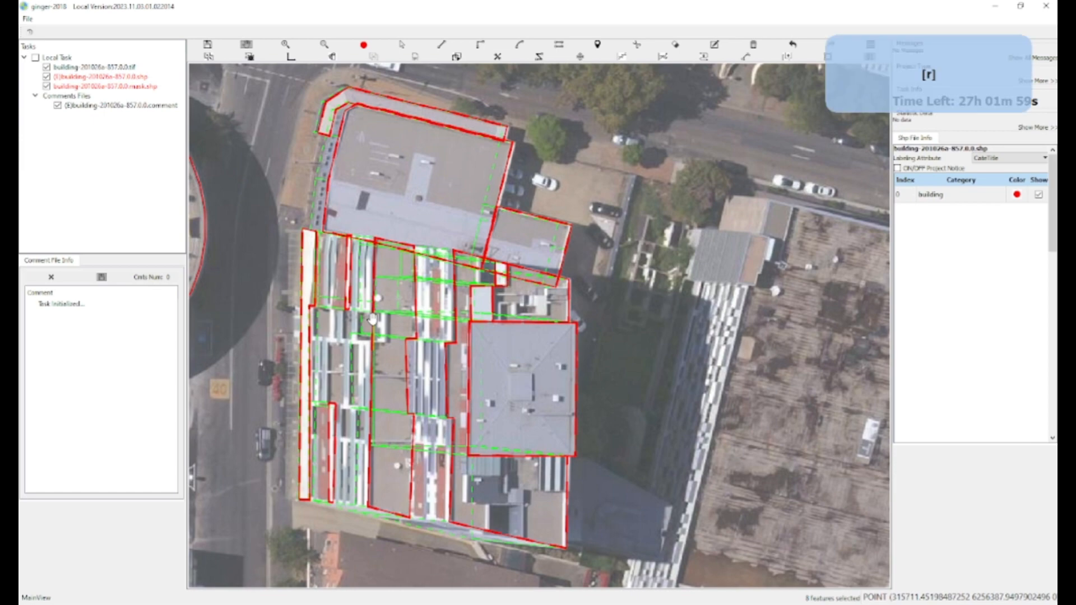
pyautogui.press('w')
pyautogui.scroll(-1, 373, 319)
pyautogui.click(521, 336)
pyautogui.moveTo(521, 336); pyautogui.dragTo(385, 323)
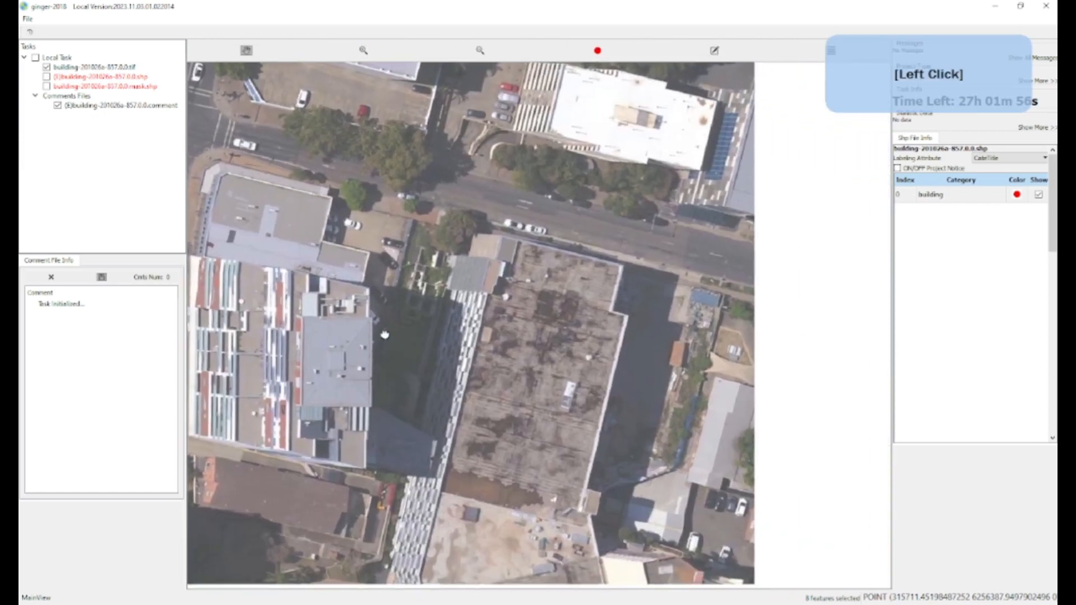
pyautogui.scroll(2, 389, 283)
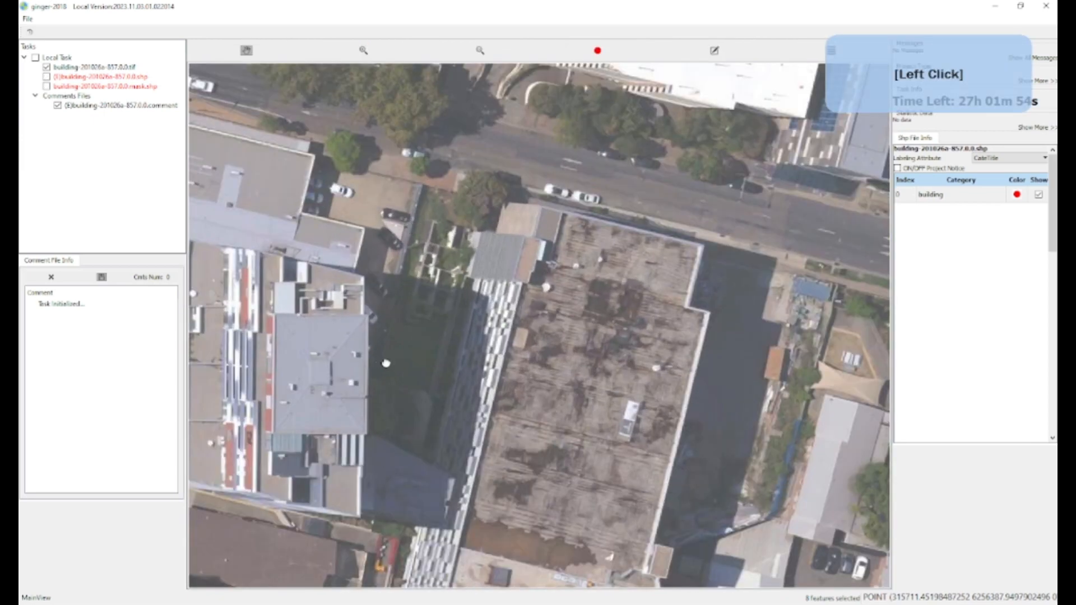
pyautogui.scroll(-2, 385, 365)
pyautogui.press('r')
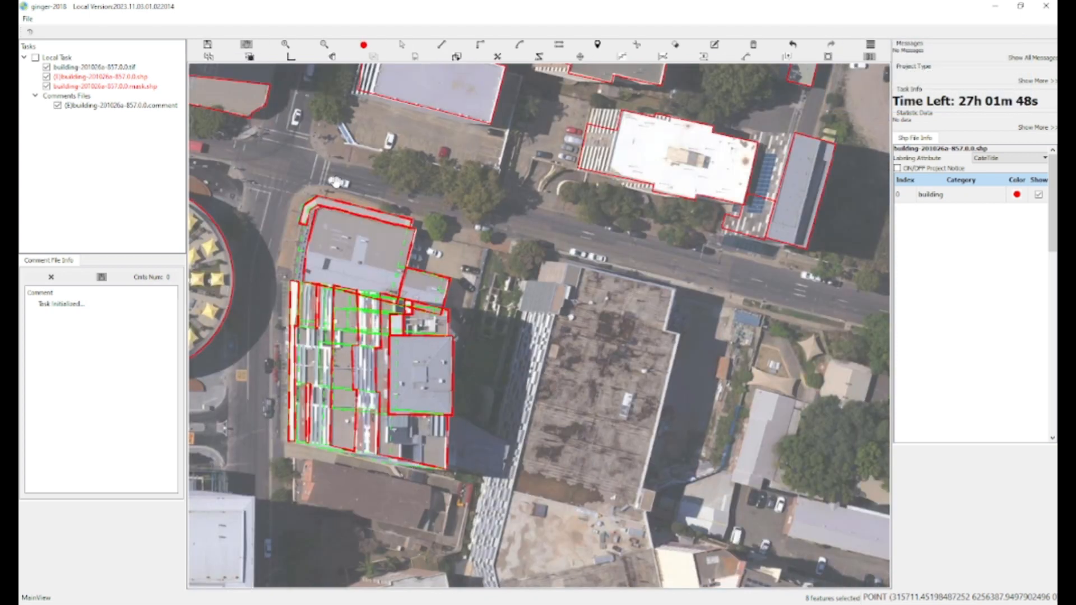
# Draw a six-point polygon enclosing the whole building block along its streets, and delete that polygon
pyautogui.moveTo(303, 200); pyautogui.dragTo(350, 226)
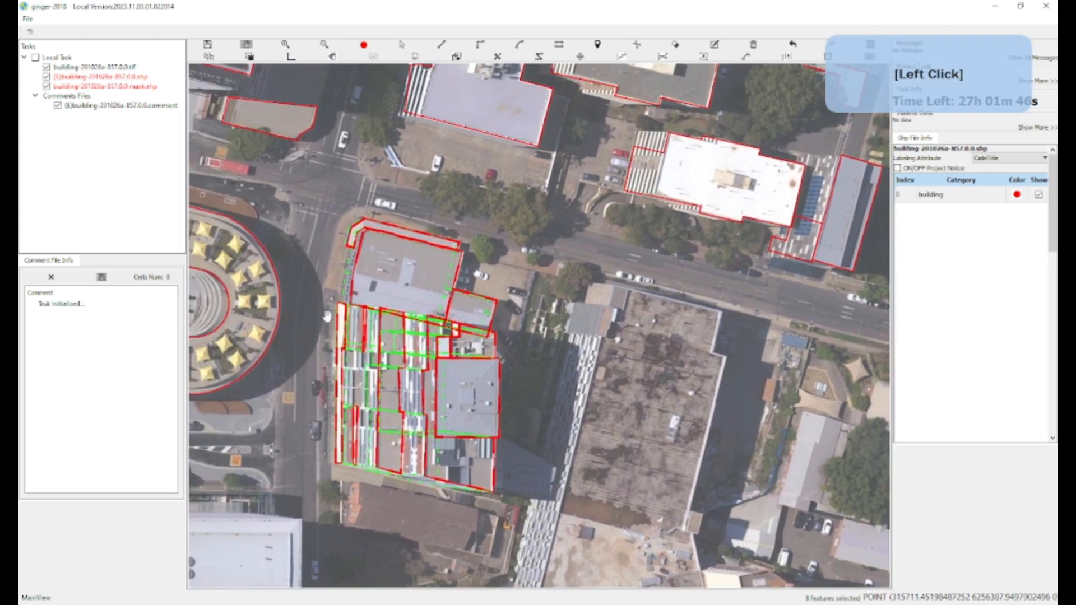
pyautogui.press('l')
pyautogui.click(340, 211)
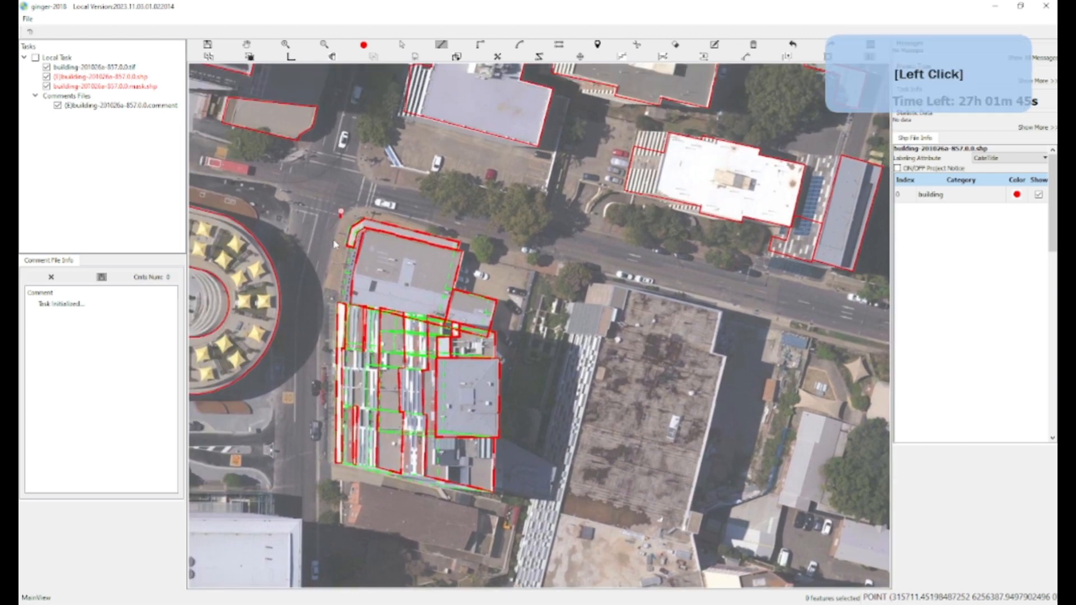
pyautogui.click(320, 307)
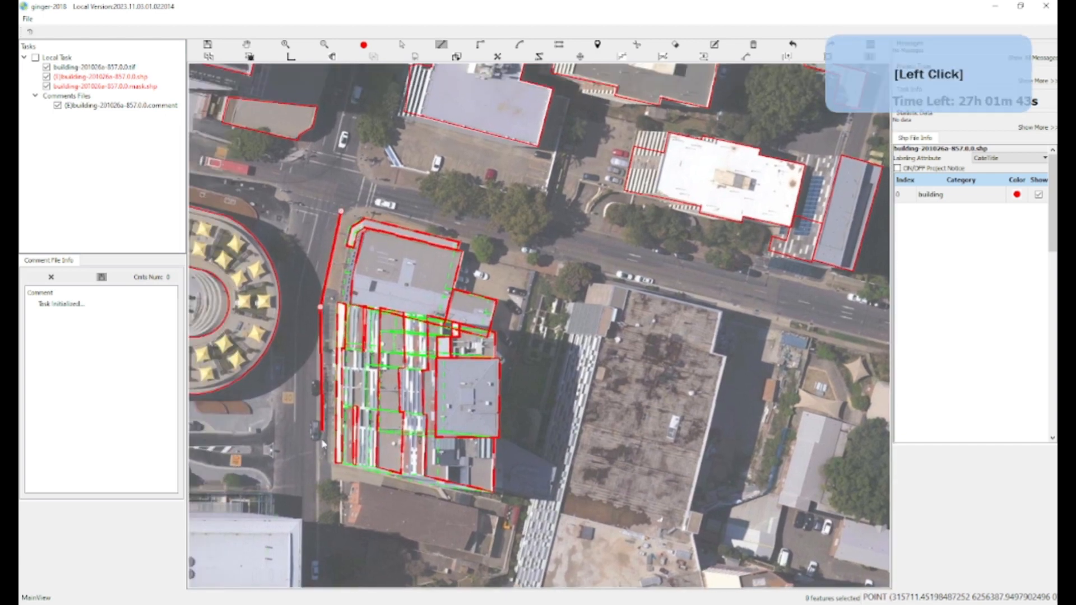
pyautogui.click(320, 468)
pyautogui.click(507, 501)
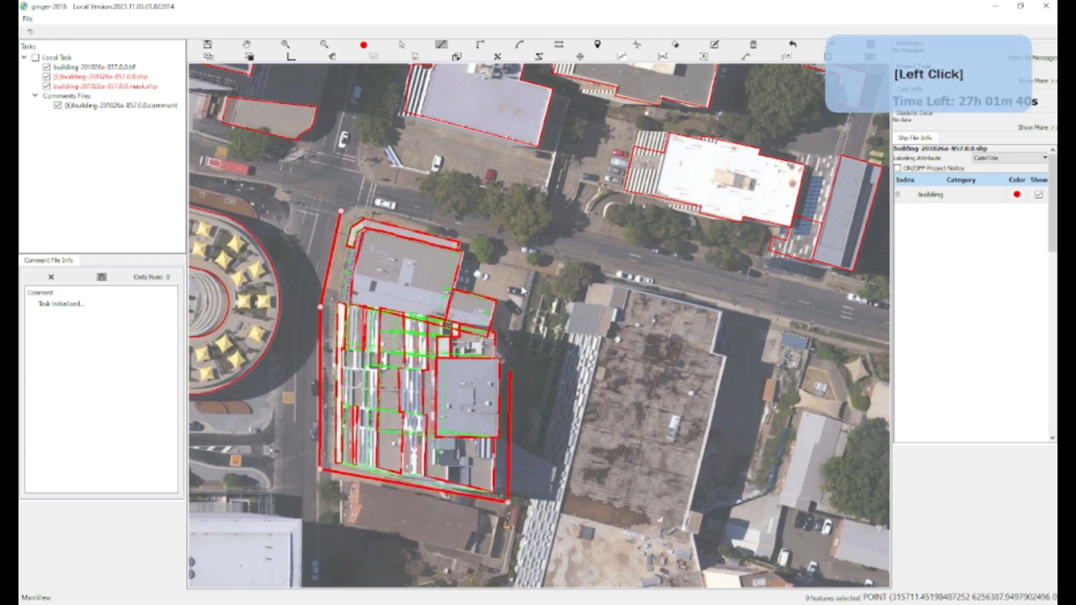
pyautogui.click(542, 269)
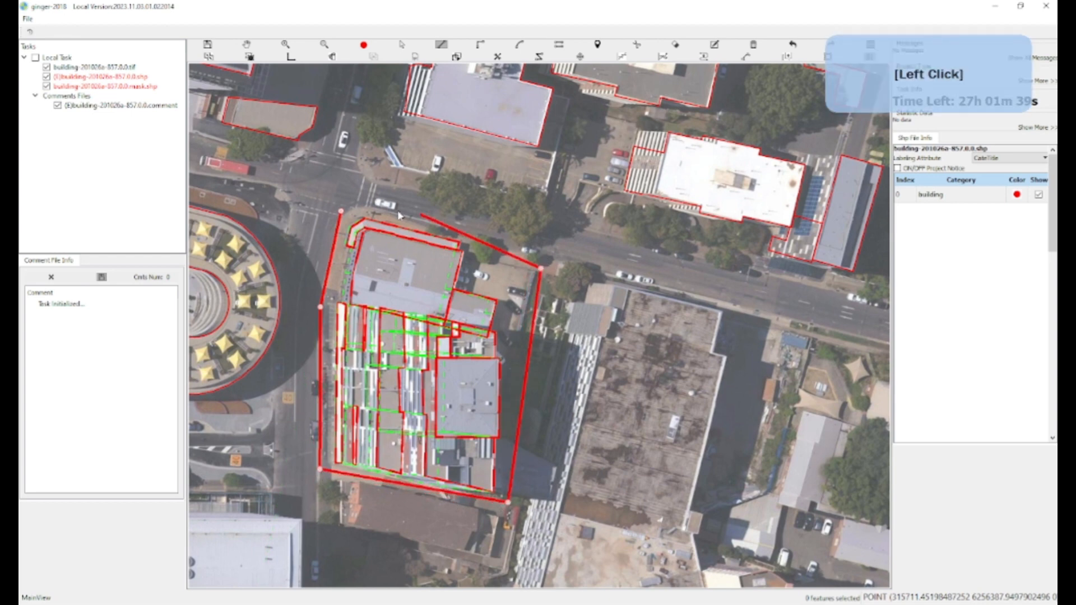
pyautogui.click(346, 202)
pyautogui.press('w')
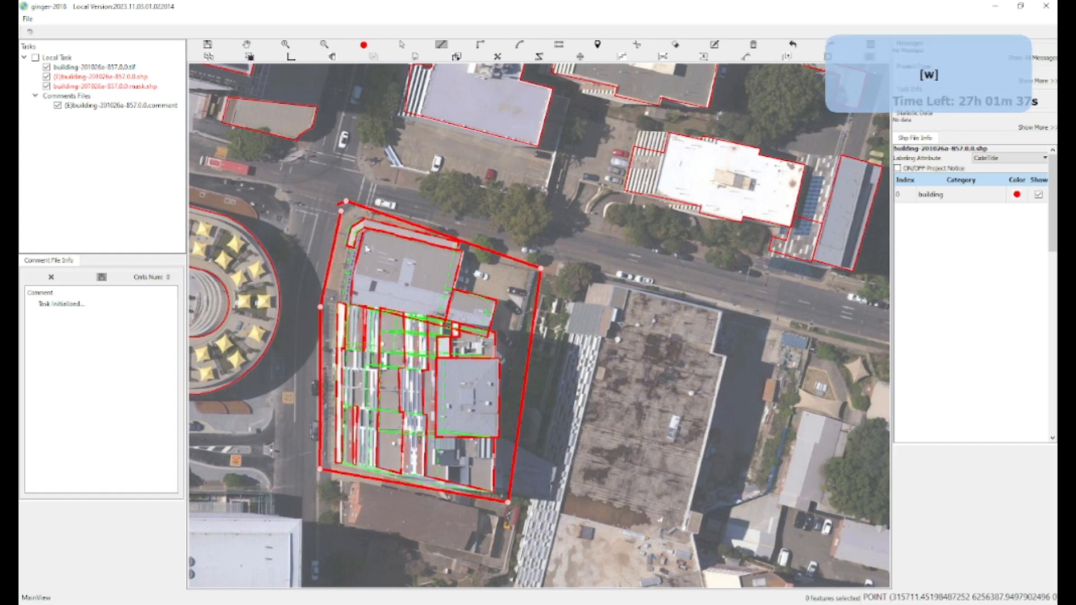
pyautogui.click(513, 318)
pyautogui.press('b')
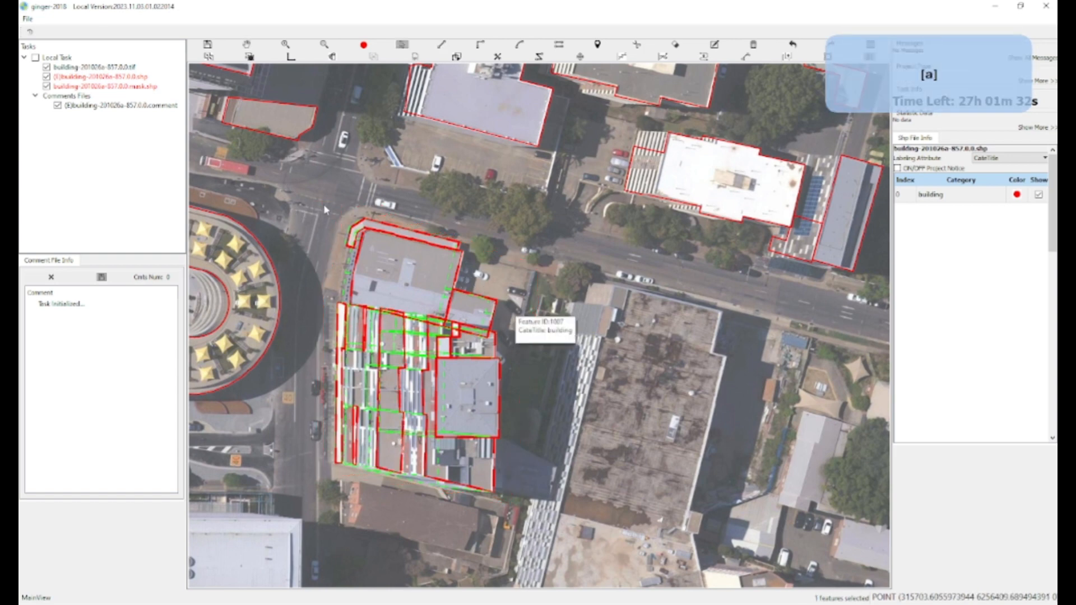
# Select all eleven building polygons of the block and group them together
pyautogui.moveTo(324, 204); pyautogui.dragTo(501, 561)
pyautogui.moveTo(498, 512); pyautogui.dragTo(351, 441)
pyautogui.press('4')
# Draw a four-corner building polygon around the shaded roof beside the block's southeastern corner
pyautogui.scroll(3, 351, 441)
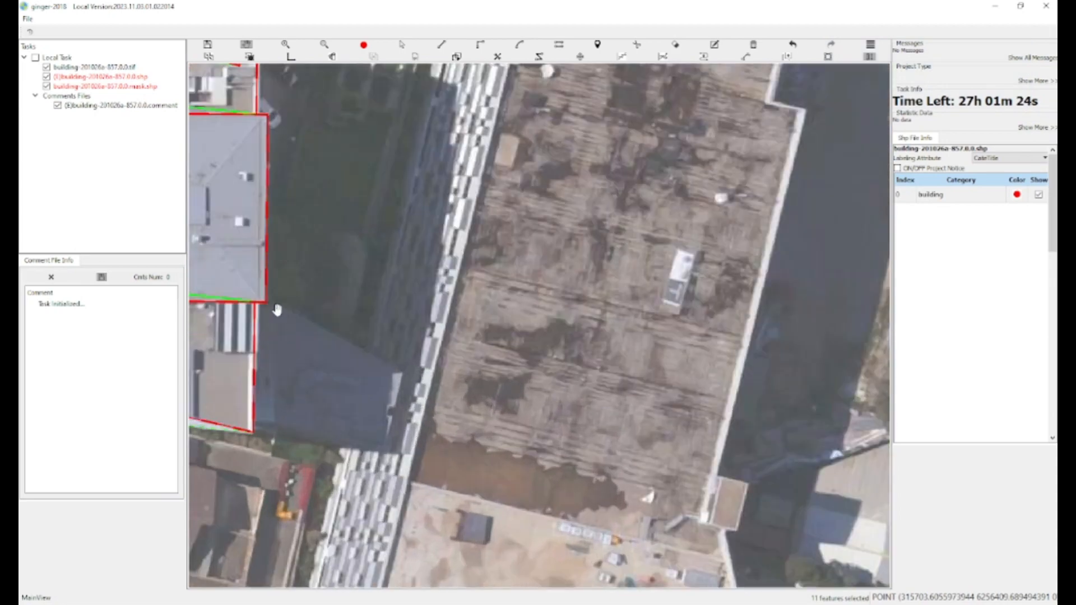
pyautogui.click(290, 357)
pyautogui.moveTo(290, 357); pyautogui.dragTo(324, 350)
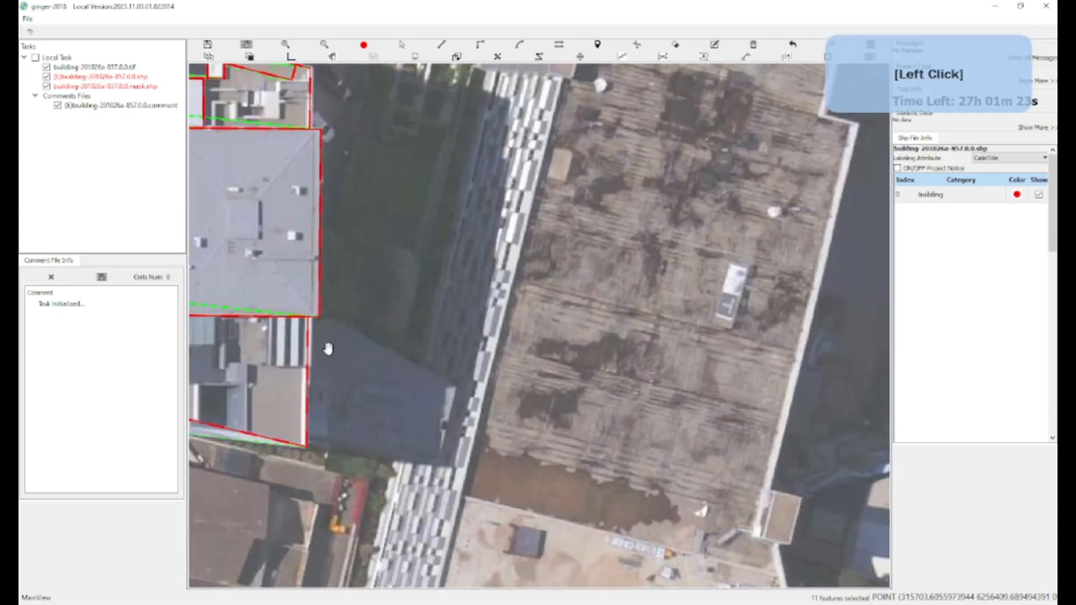
pyautogui.scroll(2, 327, 348)
pyautogui.press('w')
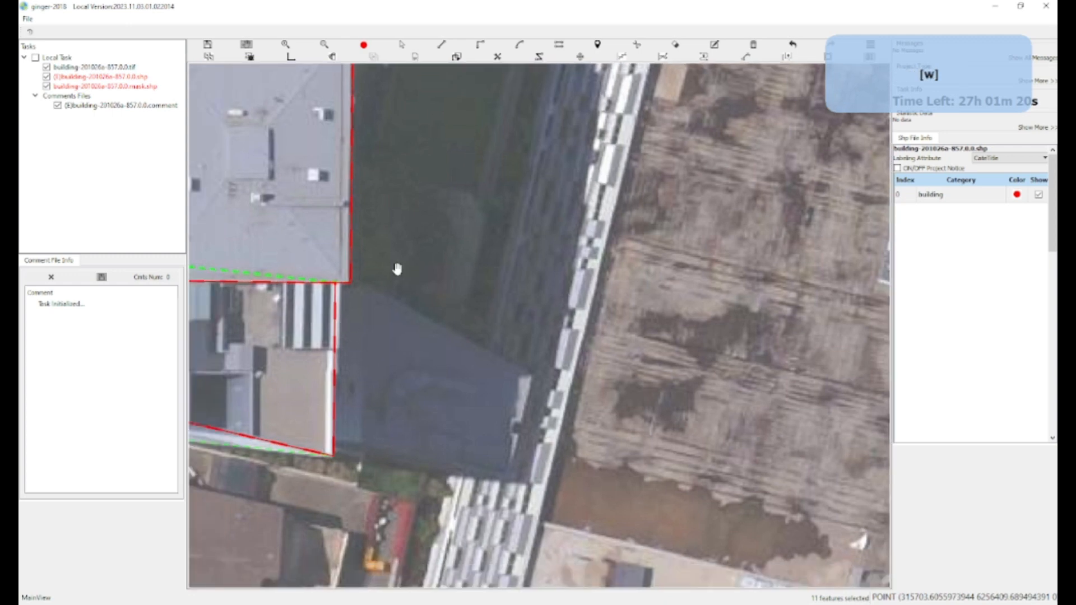
pyautogui.press('s')
pyautogui.click(364, 281)
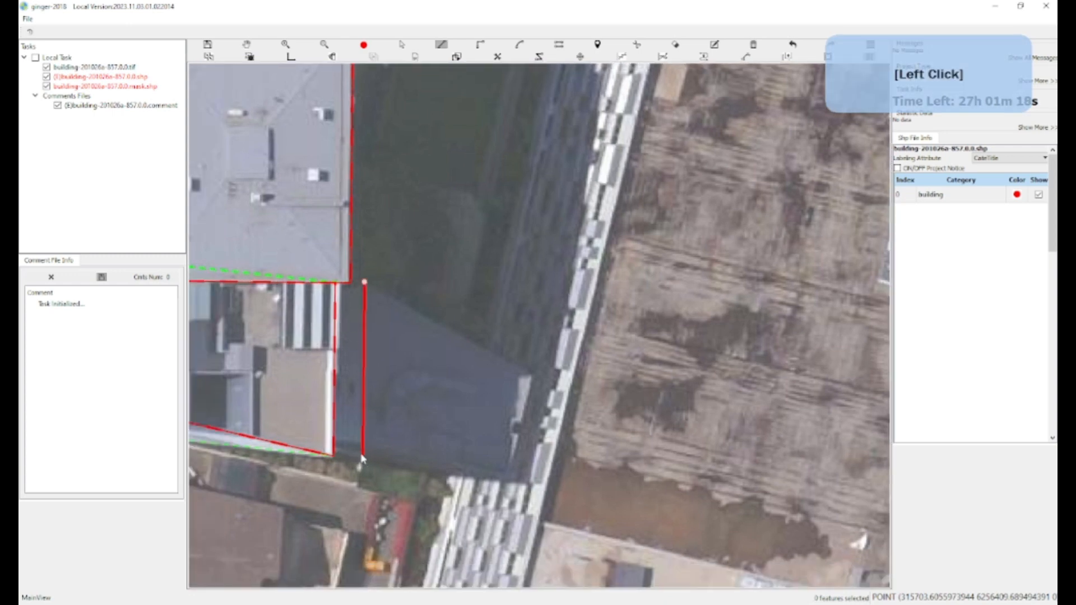
pyautogui.click(360, 447)
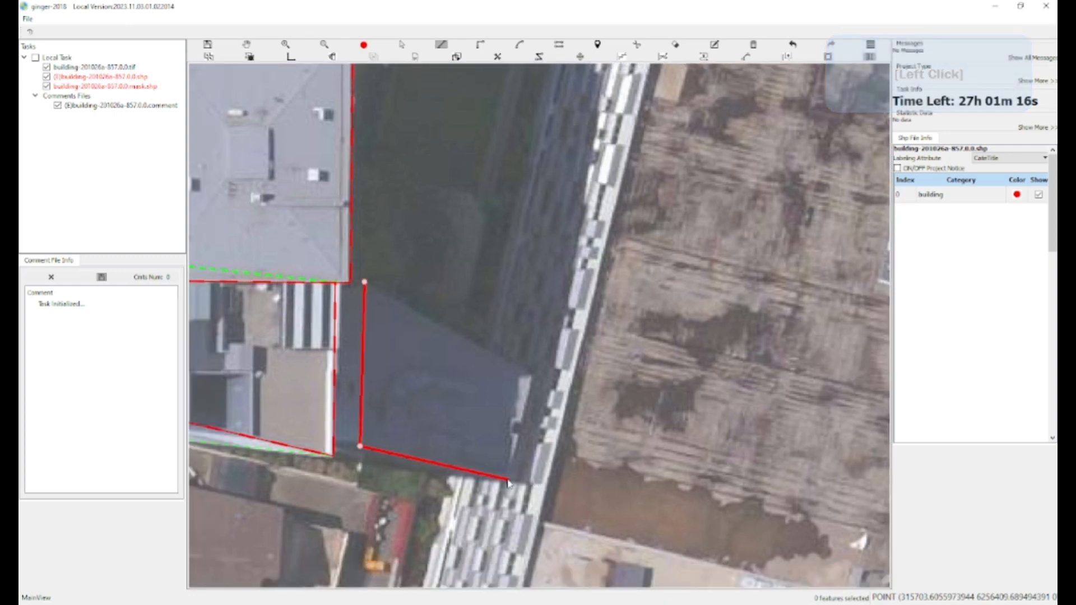
pyautogui.click(506, 477)
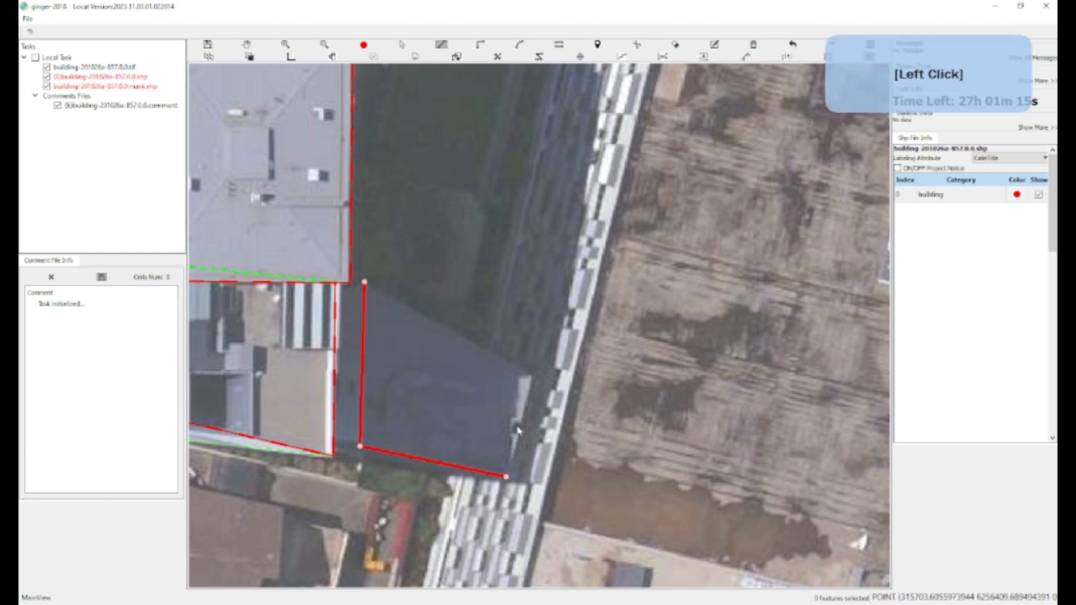
pyautogui.click(531, 375)
pyautogui.press('space')
pyautogui.press('w')
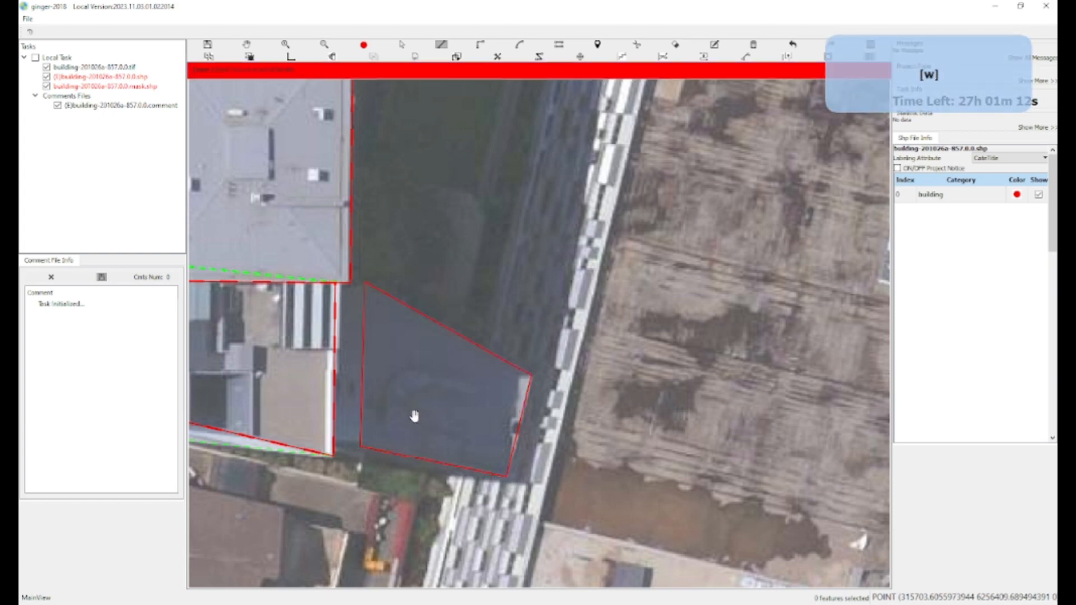
# Select the new shaded-roof polygon and offset its dashed footprint outline west of the roof outline
pyautogui.moveTo(417, 425); pyautogui.dragTo(448, 417)
pyautogui.press('w')
pyautogui.click(459, 435)
pyautogui.keyDown('ctrl'); pyautogui.click(470, 433); pyautogui.keyUp('ctrl')
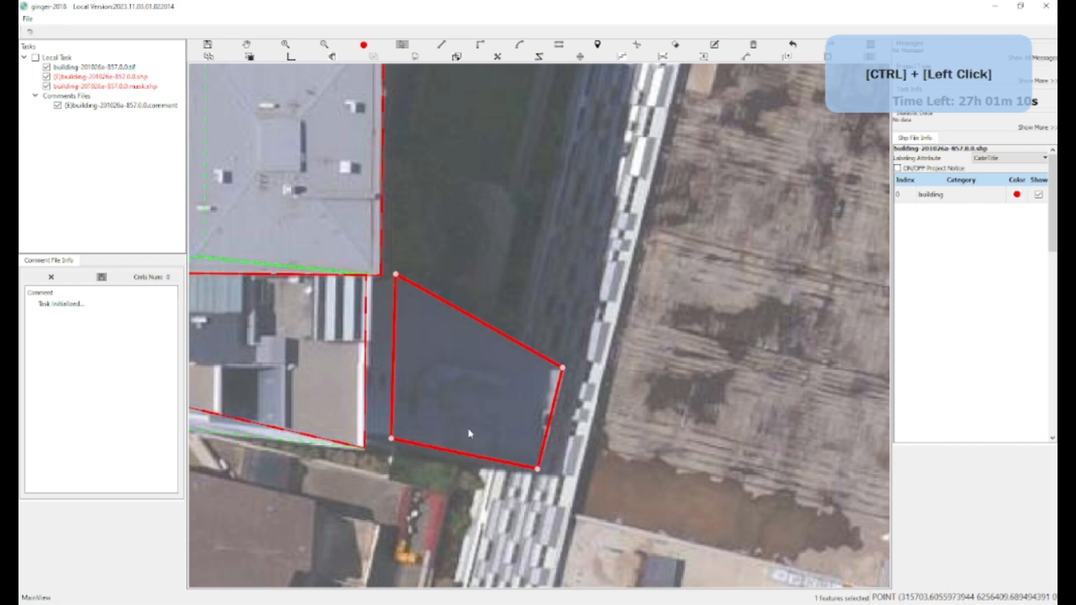
pyautogui.keyDown('ctrl'); pyautogui.moveTo(445, 431); pyautogui.dragTo(416, 434); pyautogui.keyUp('ctrl')
pyautogui.press('w')
pyautogui.moveTo(385, 501); pyautogui.dragTo(437, 492)
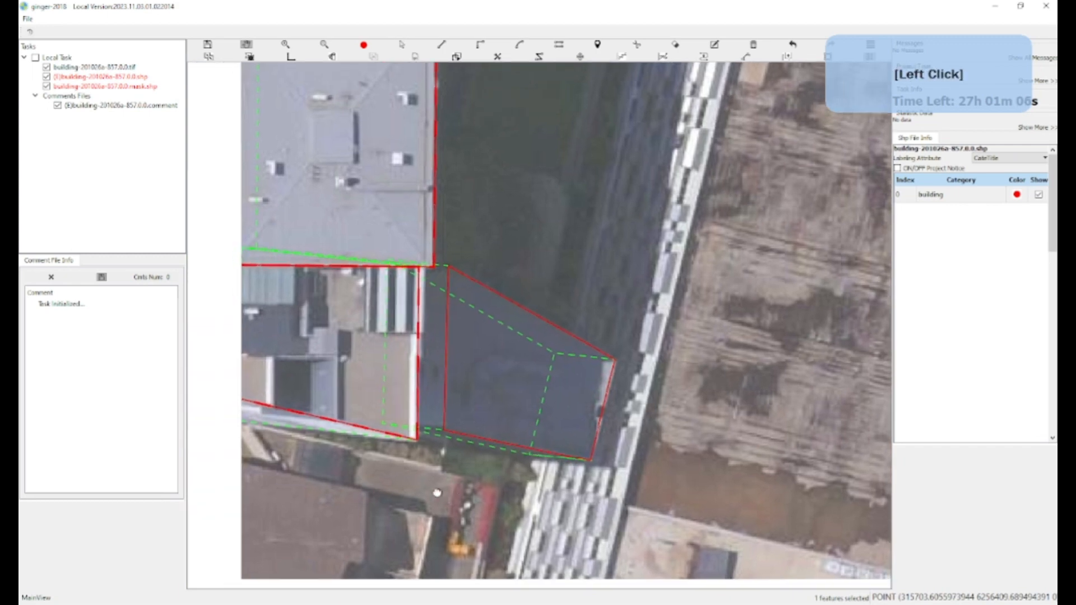
pyautogui.scroll(-2, 419, 468)
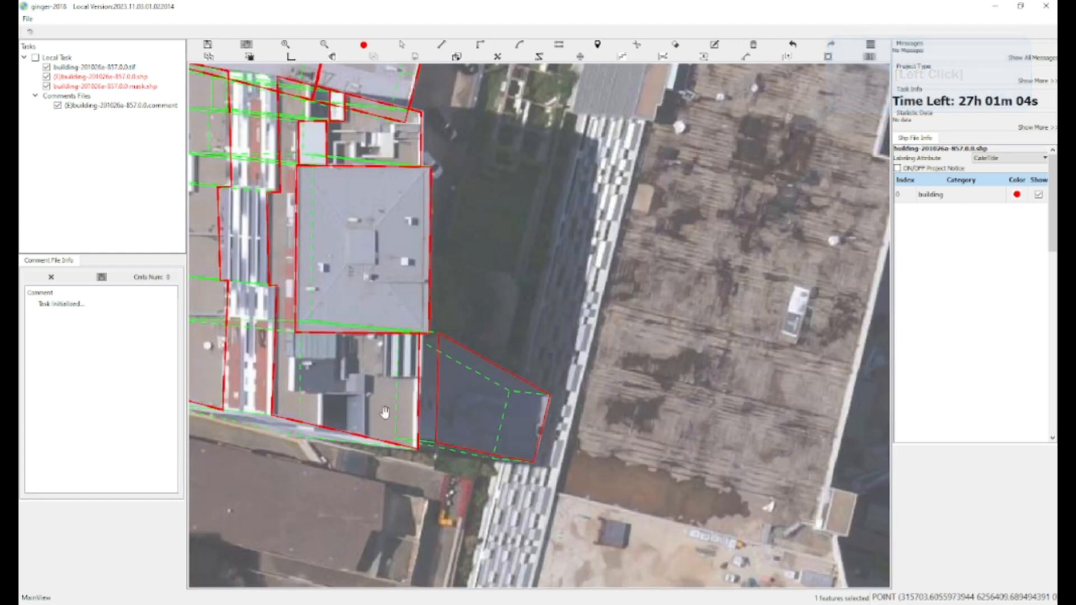
pyautogui.press('a')
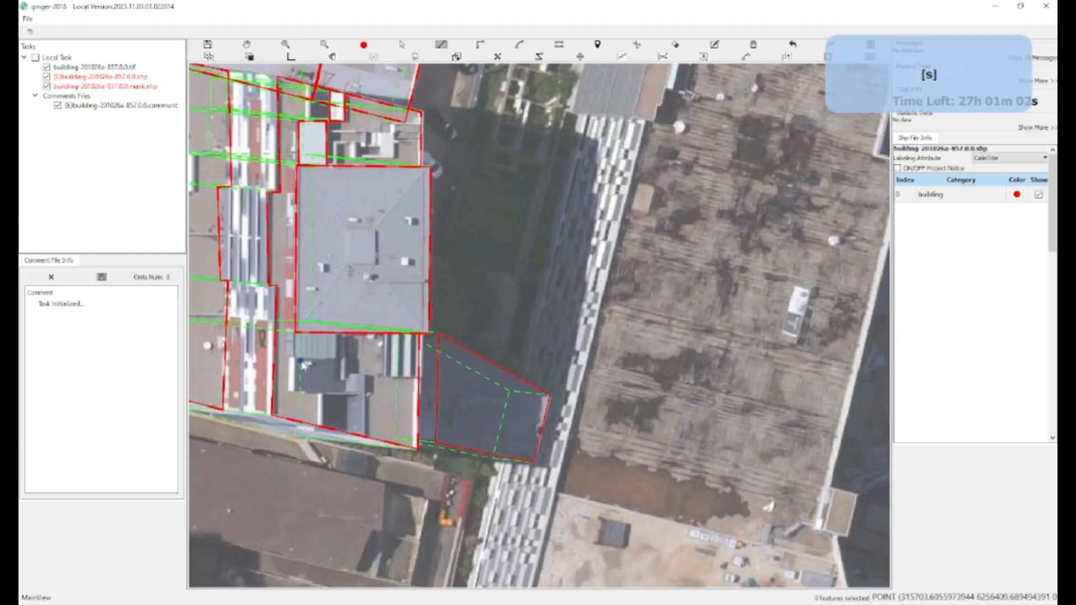
pyautogui.click(300, 361)
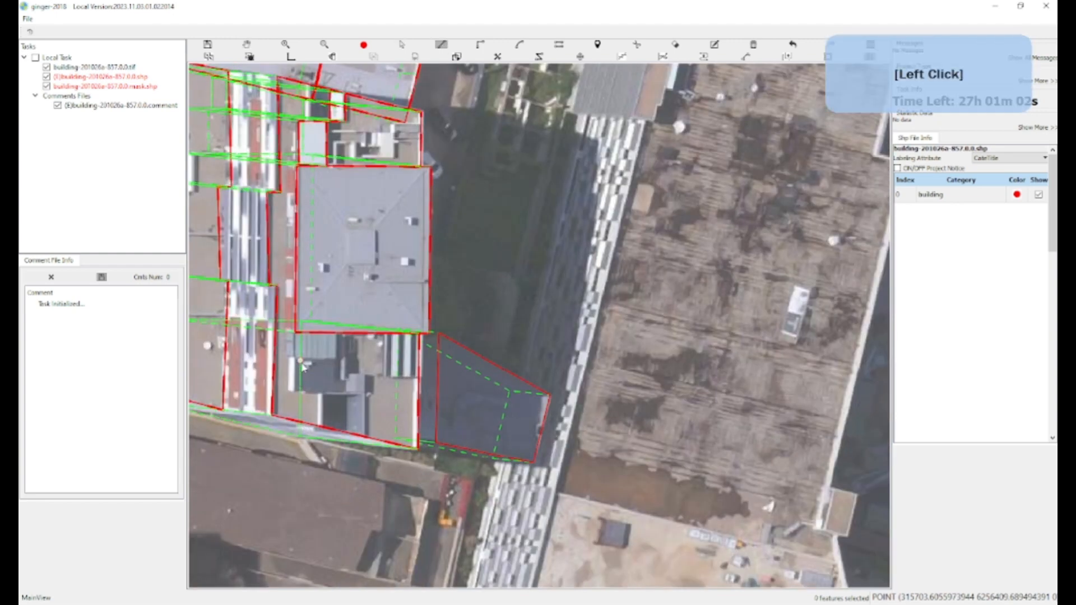
pyautogui.click(300, 414)
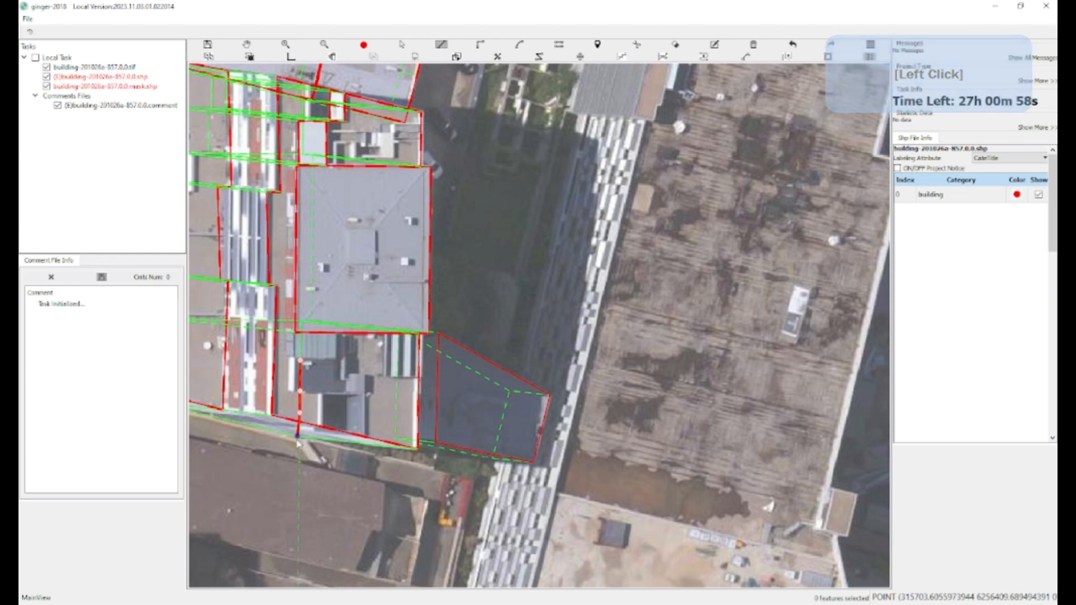
pyautogui.click(299, 439)
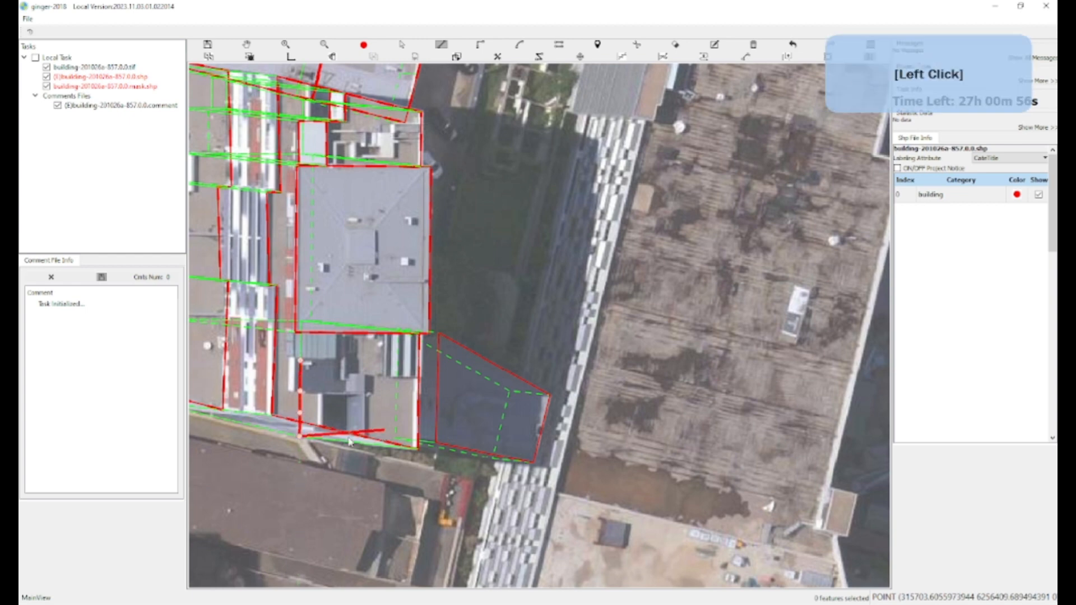
pyautogui.press('w')
pyautogui.press('s')
pyautogui.click(397, 358)
pyautogui.click(397, 397)
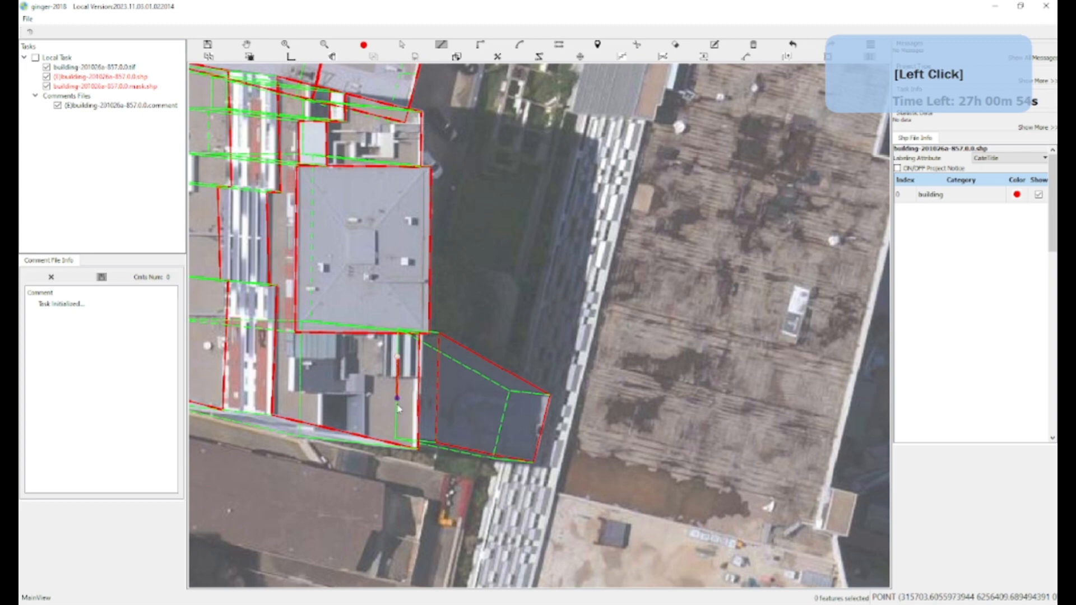
pyautogui.click(396, 434)
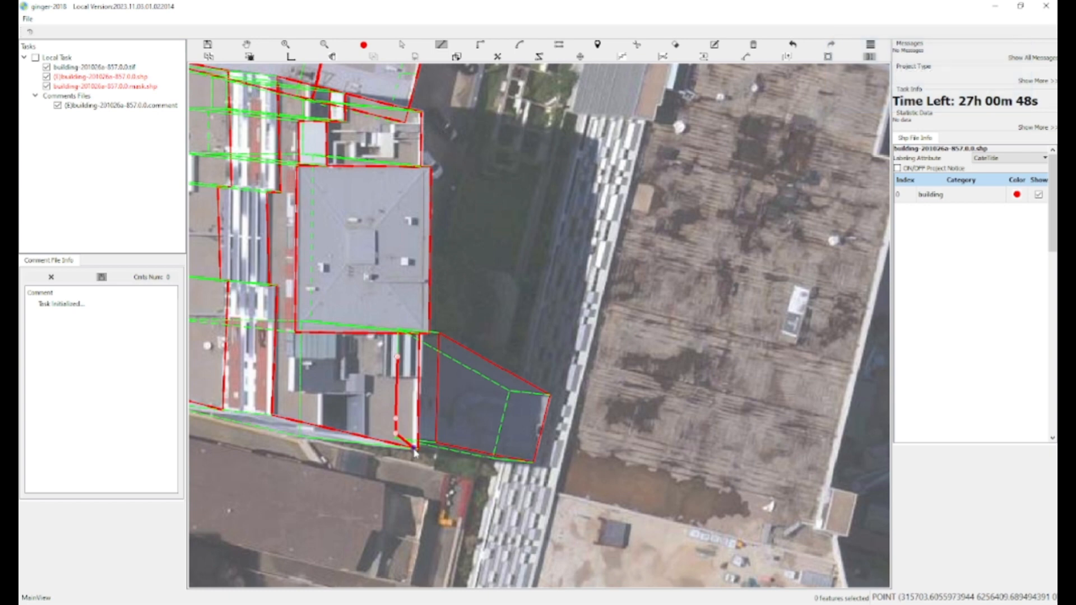
pyautogui.press('w')
pyautogui.moveTo(474, 362); pyautogui.dragTo(483, 373)
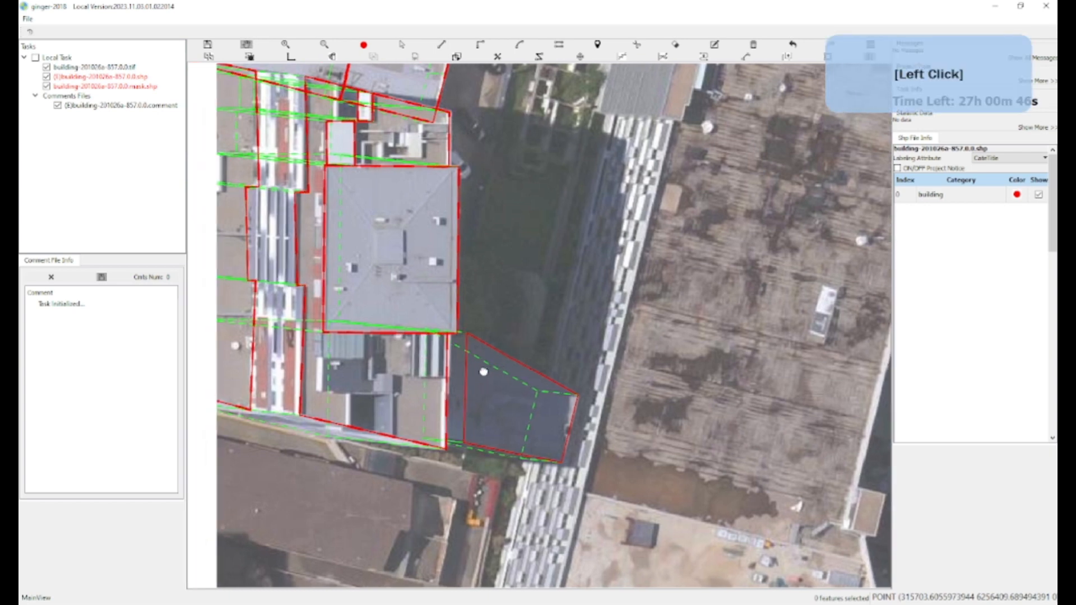
# Select the shaded-roof polygon beside the block's southeastern corner
pyautogui.press('a')
pyautogui.moveTo(504, 312); pyautogui.dragTo(536, 495)
pyautogui.press('w')
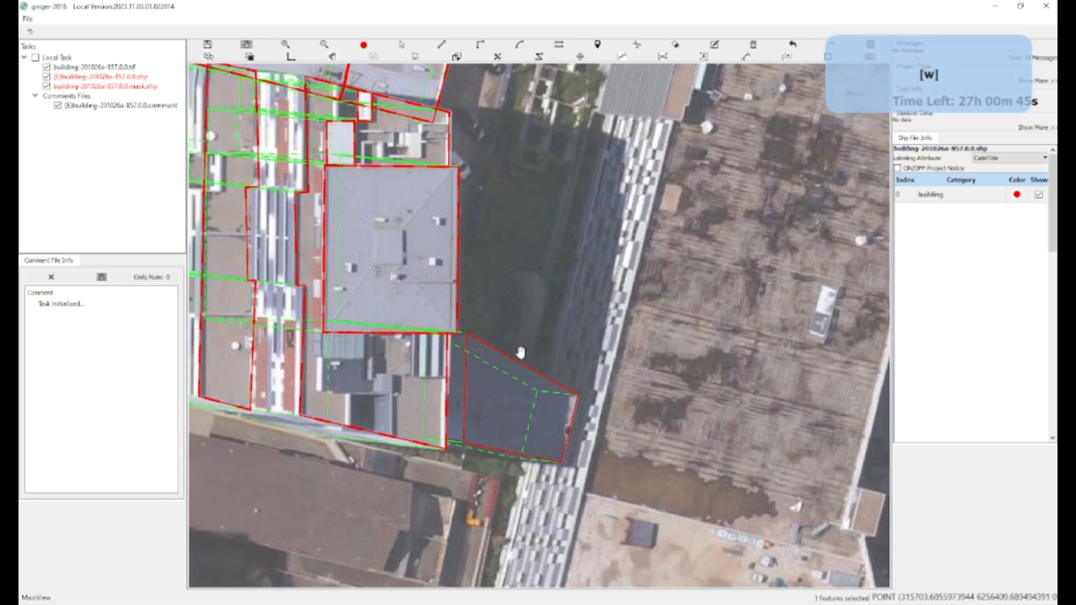
pyautogui.scroll(-1, 521, 351)
pyautogui.scroll(-1, 521, 352)
pyautogui.press('a')
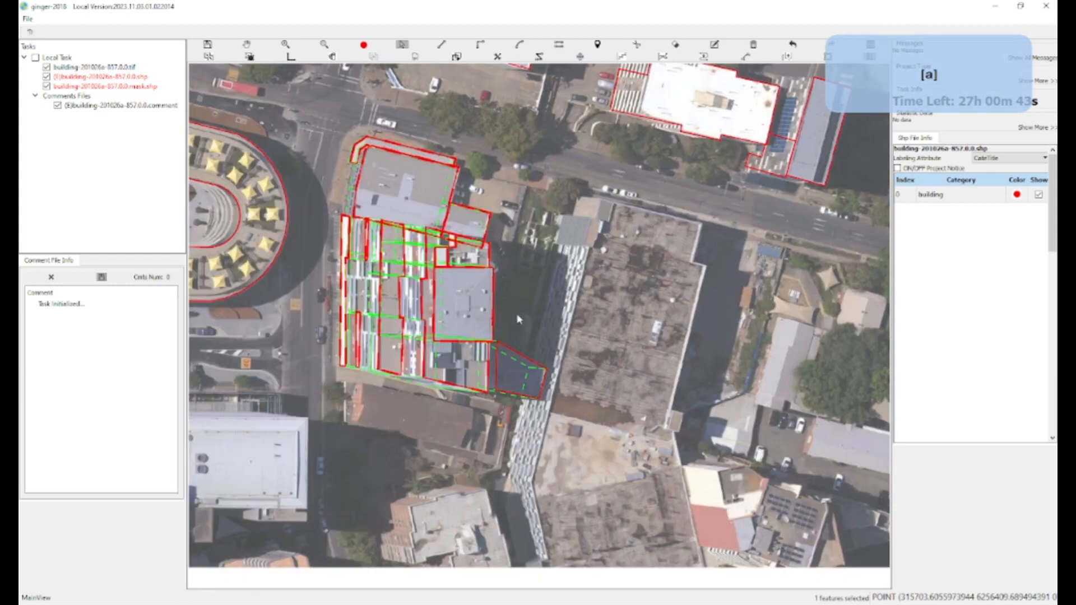
pyautogui.click(518, 349)
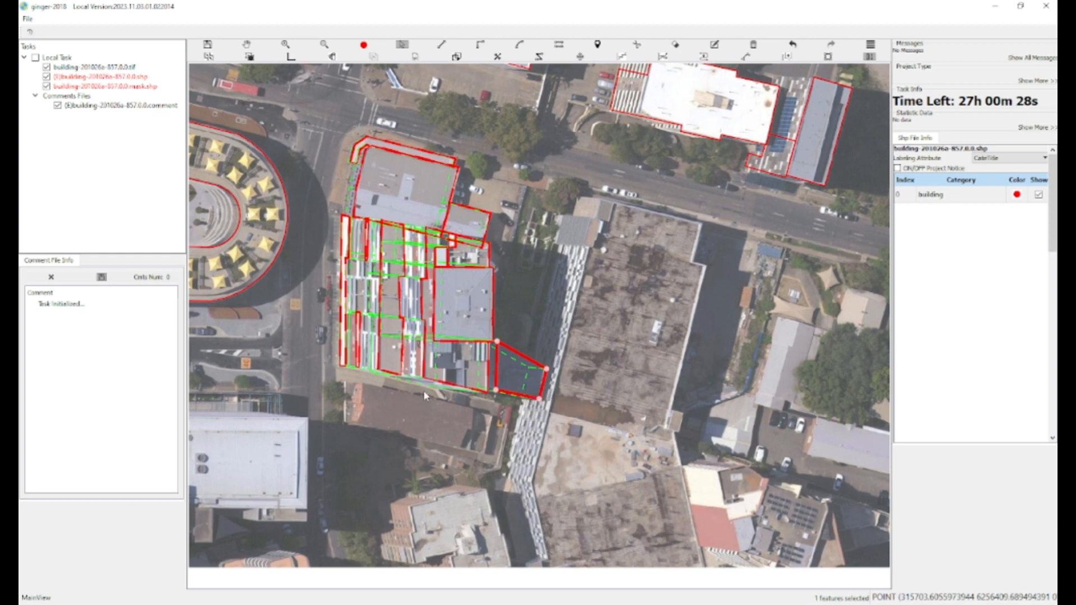
# Hide the dashed green footprint outlines over the block to inspect its roof polygons, and show the footprints again
pyautogui.press('w')
pyautogui.moveTo(340, 198); pyautogui.dragTo(384, 314)
pyautogui.press('w')
pyautogui.moveTo(354, 392); pyautogui.dragTo(422, 400)
pyautogui.press('w')
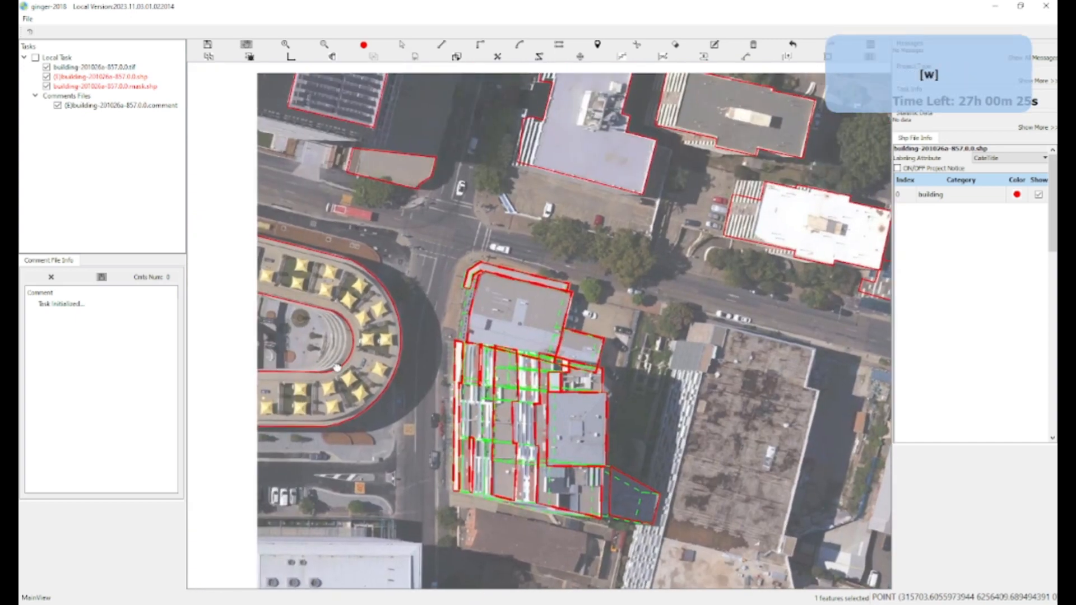
pyautogui.moveTo(334, 332); pyautogui.dragTo(421, 374)
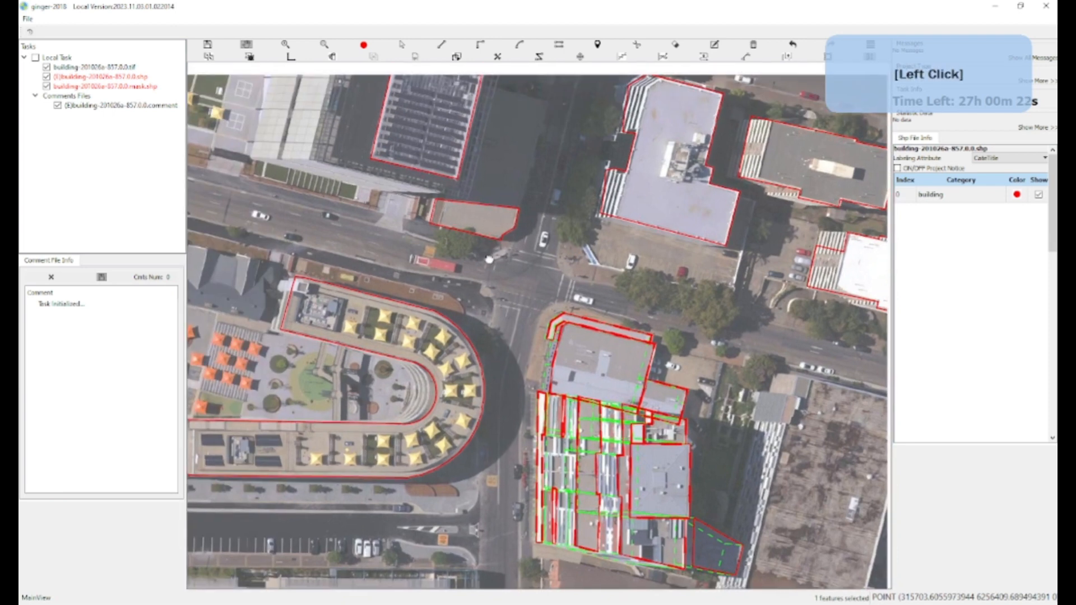
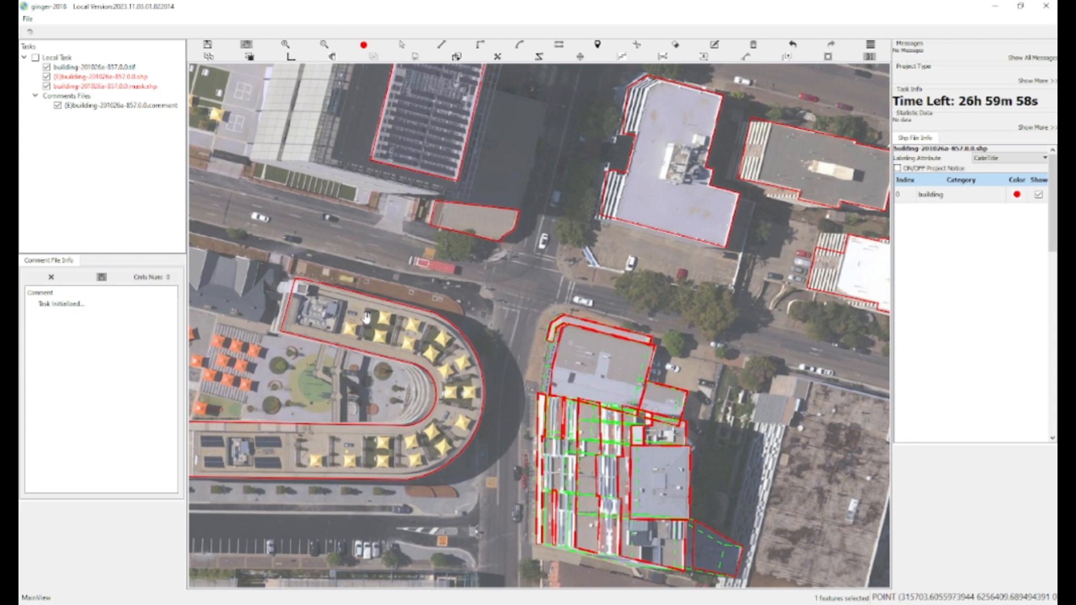
pyautogui.moveTo(446, 357); pyautogui.dragTo(353, 301)
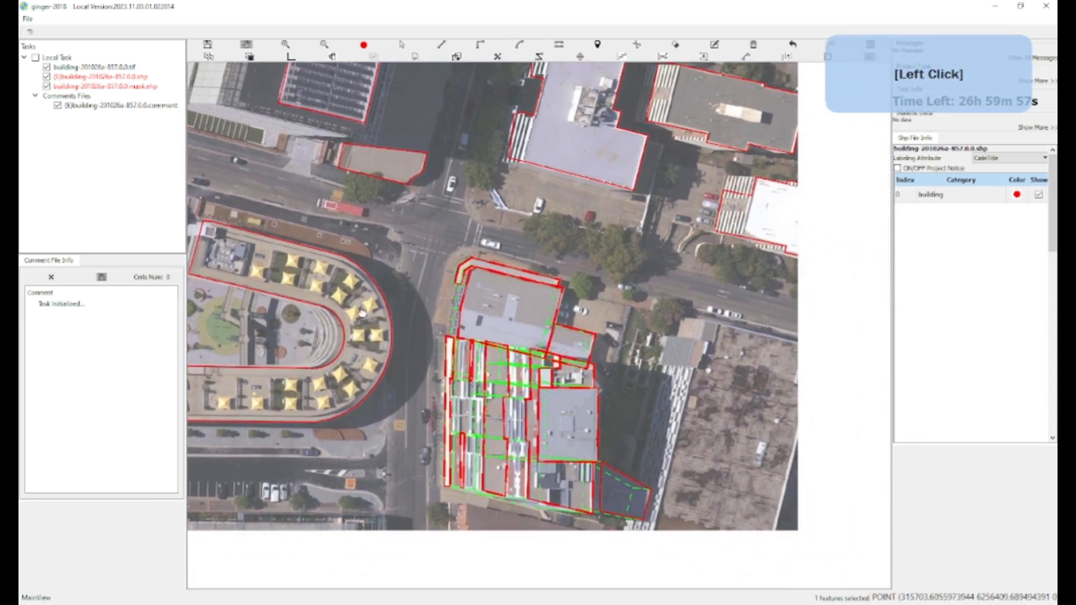
pyautogui.scroll(2, 390, 337)
pyautogui.press('w')
pyautogui.click(413, 374)
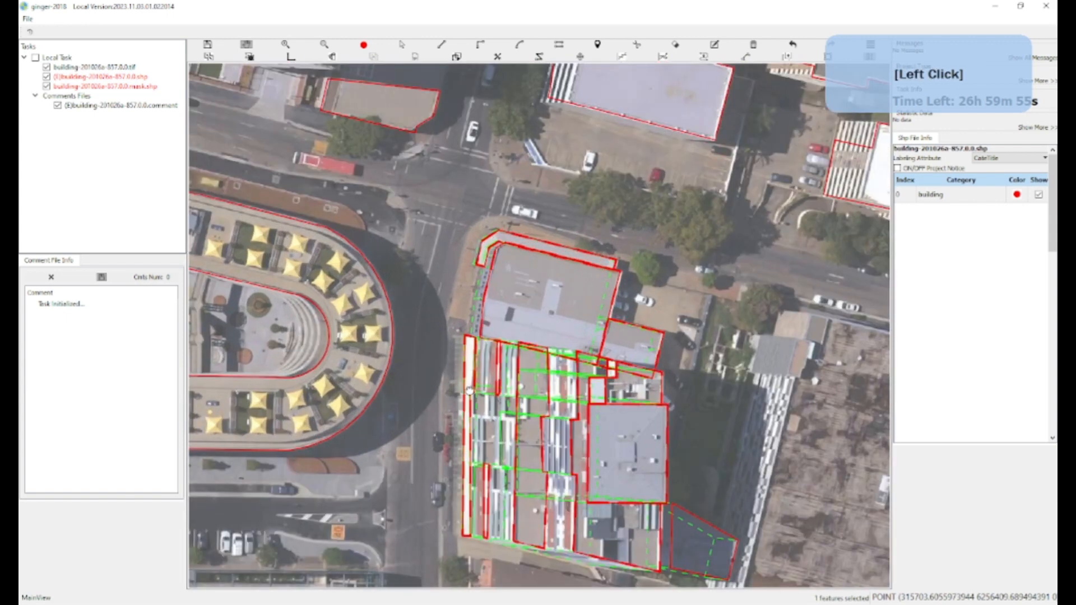
pyautogui.press('q')
pyautogui.press('a')
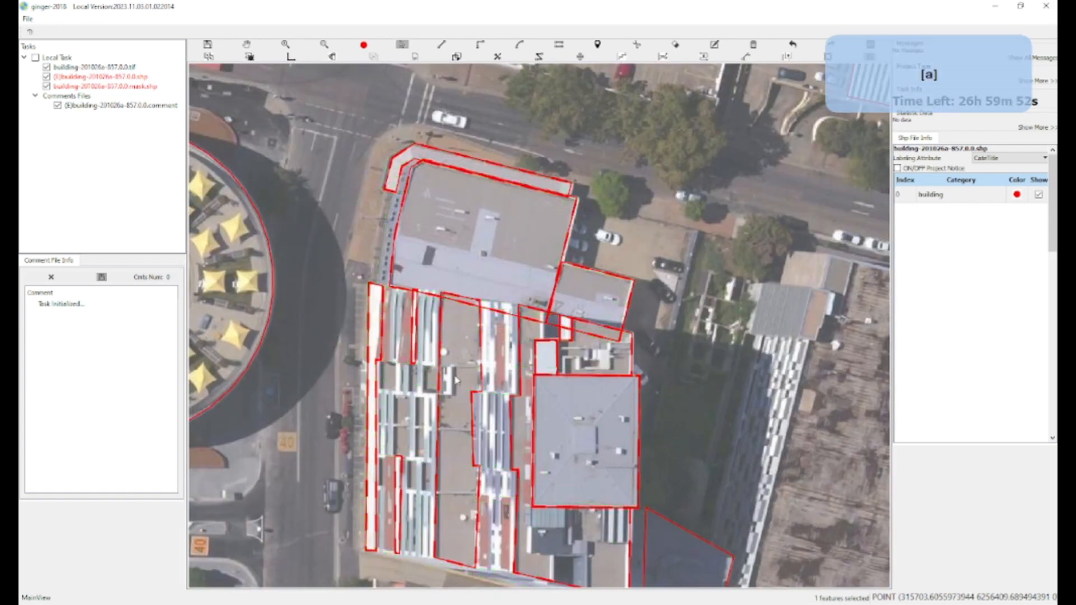
pyautogui.press('q')
pyautogui.press('q')
# Select the U-shaped terrace building polygon across the street west of the block
pyautogui.press('w')
pyautogui.moveTo(313, 389); pyautogui.dragTo(405, 406)
pyautogui.moveTo(268, 187); pyautogui.dragTo(384, 310)
pyautogui.press('w')
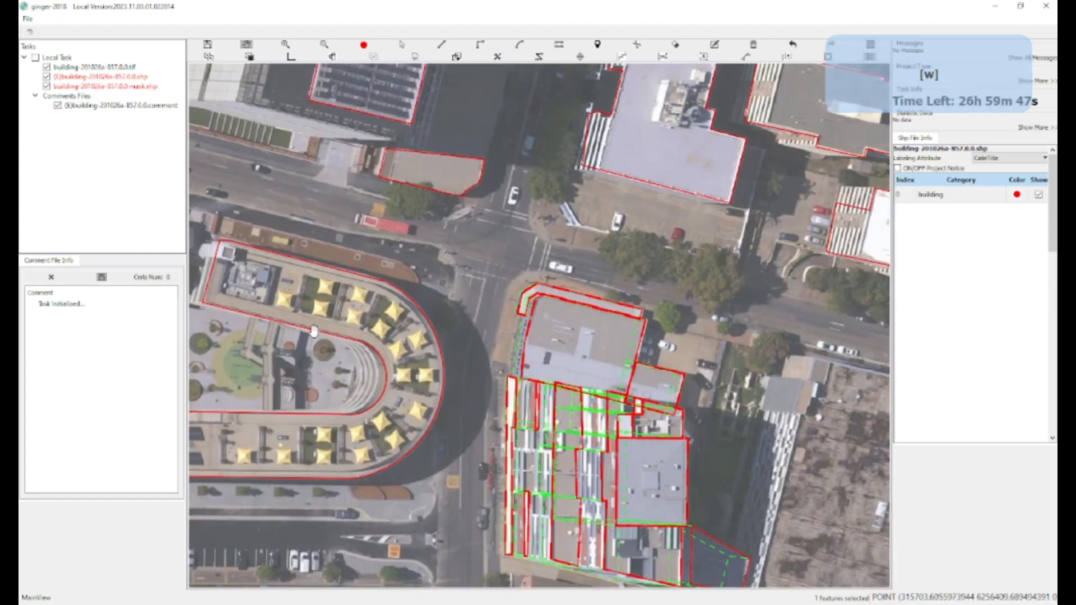
pyautogui.click(311, 338)
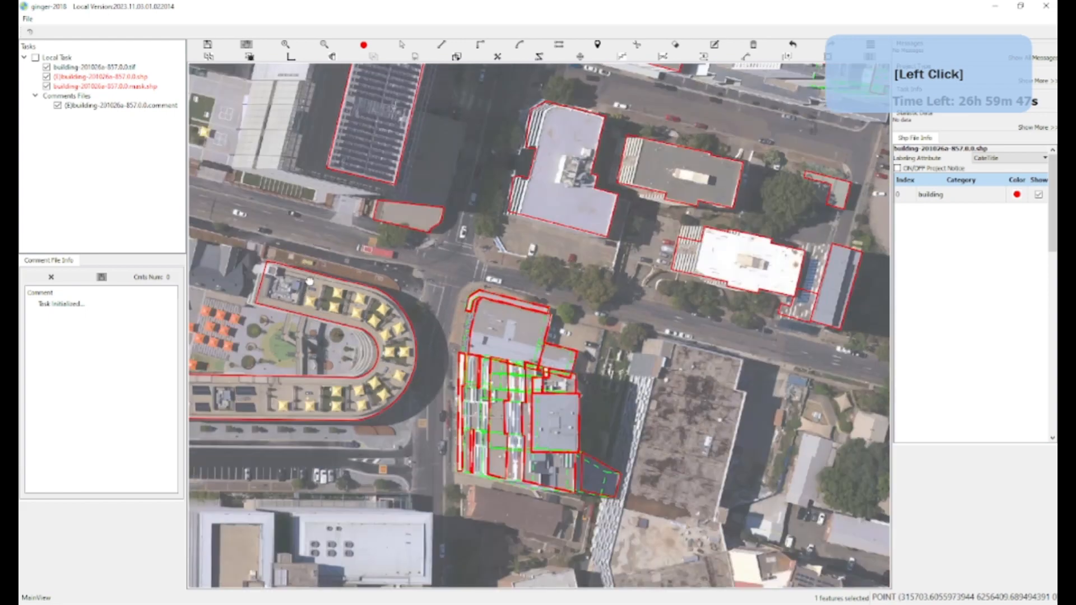
pyautogui.scroll(1, 309, 281)
pyautogui.scroll(1, 330, 282)
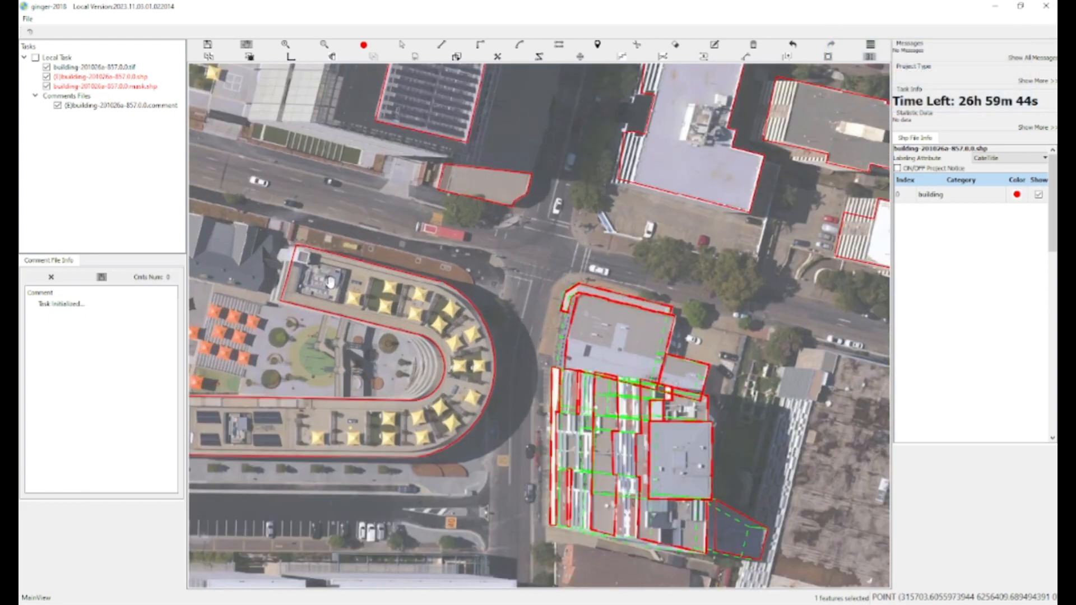
pyautogui.press('w')
pyautogui.click(324, 291)
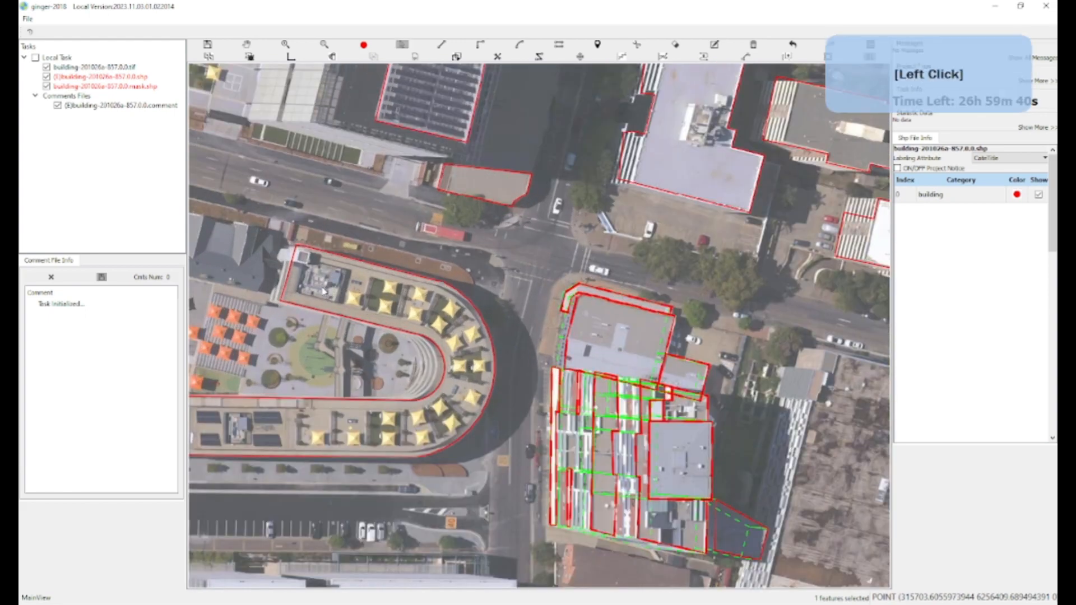
pyautogui.scroll(1, 295, 258)
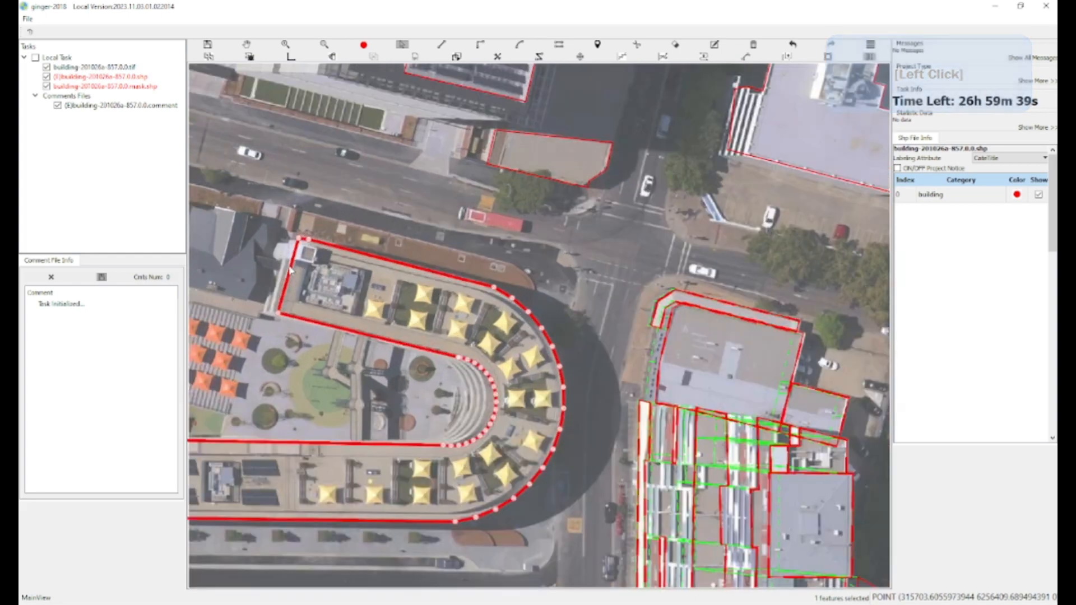
pyautogui.scroll(1, 297, 255)
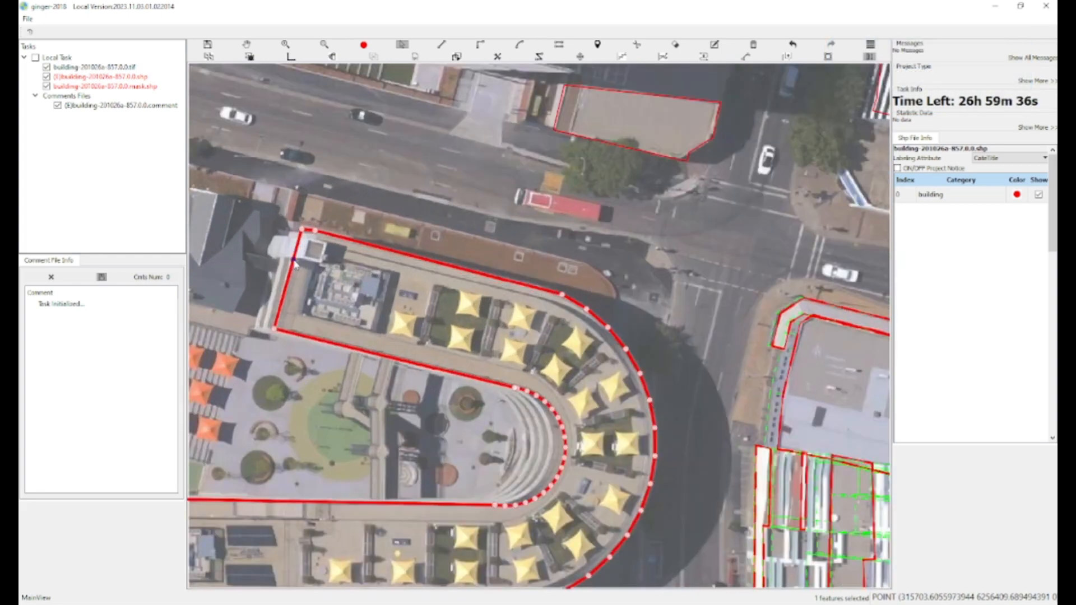
# Try to adjust the footprint offset of the U-shaped building polygon
pyautogui.press('1')
pyautogui.press('a')
pyautogui.press('1')
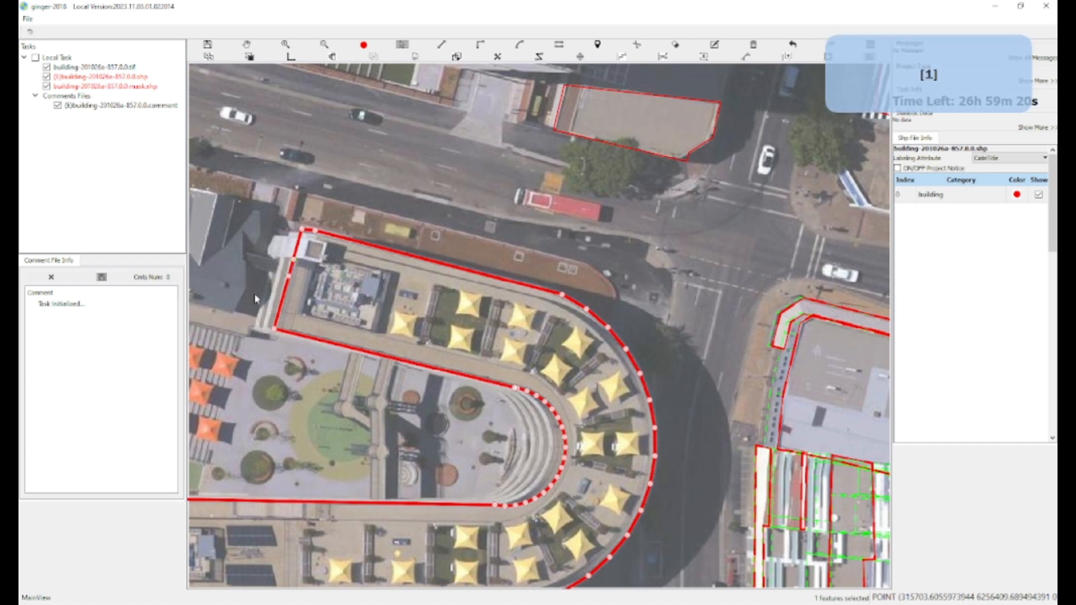
pyautogui.click(283, 294)
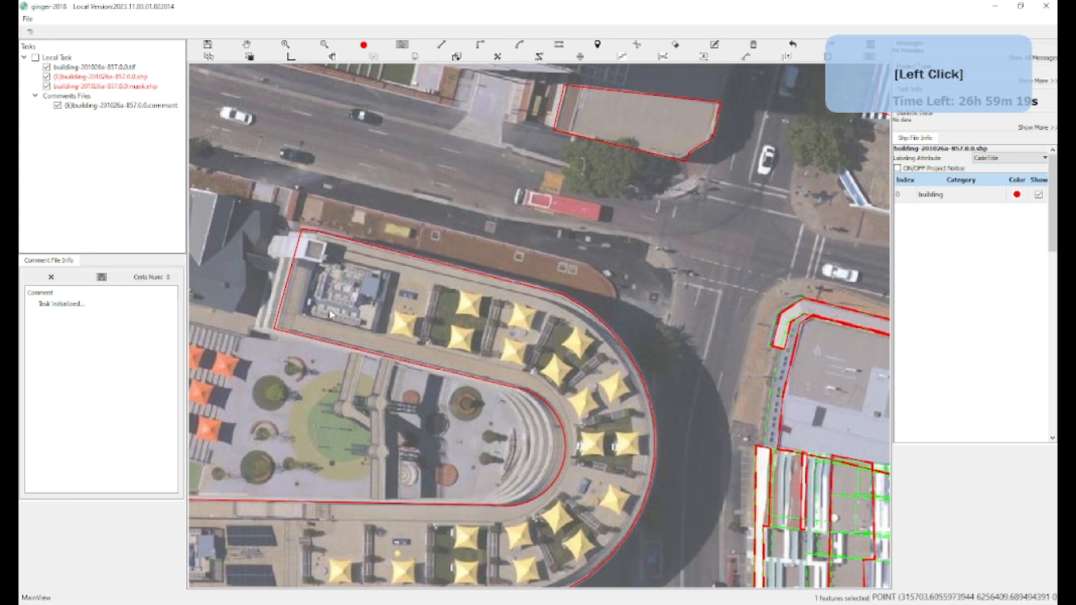
pyautogui.press('1')
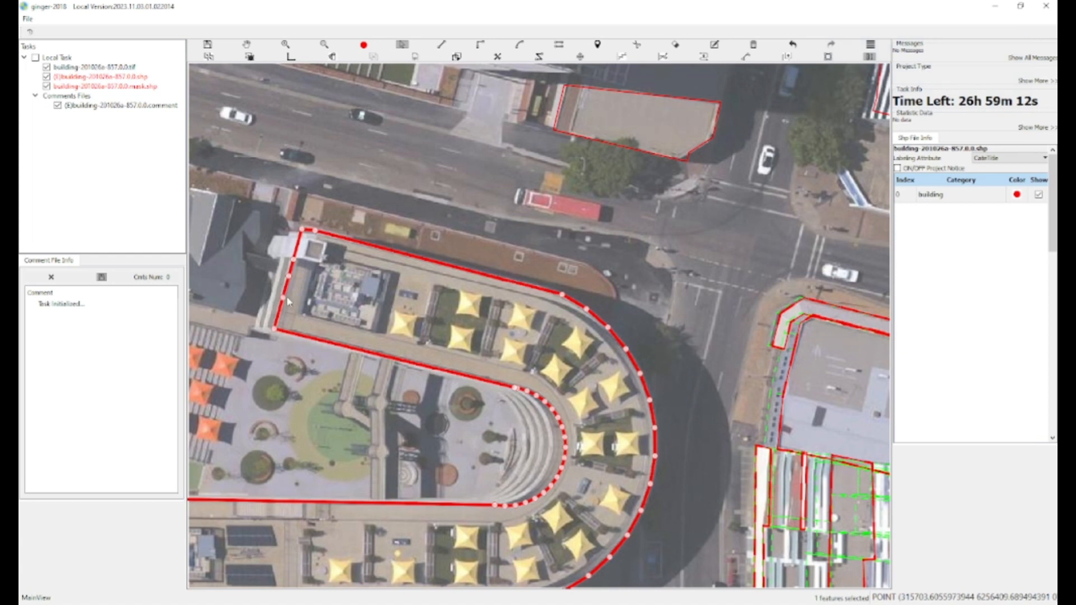
pyautogui.press('3')
pyautogui.press('2')
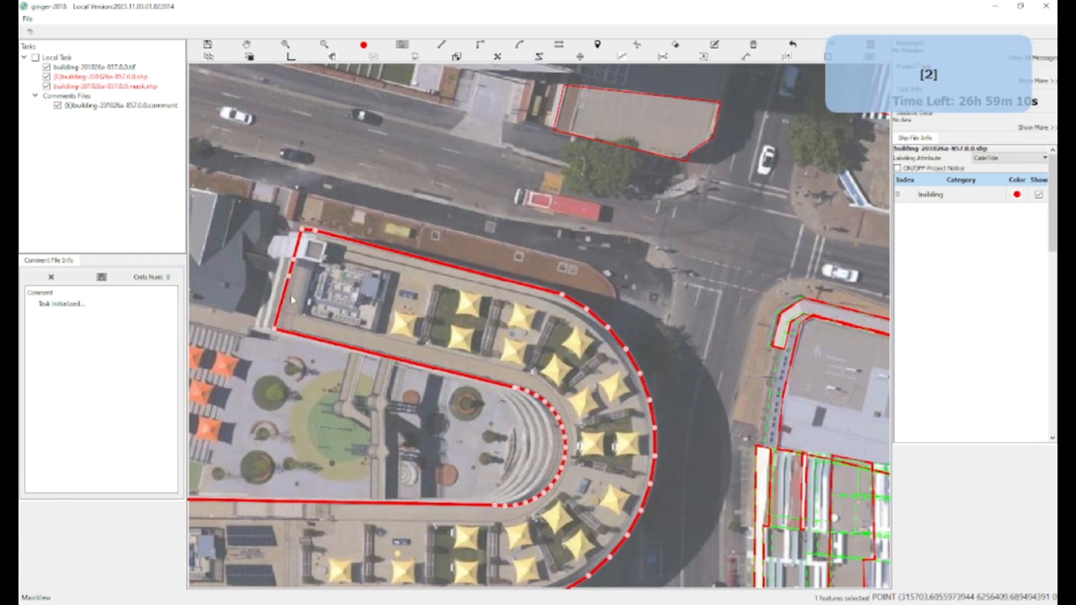
pyautogui.press('3')
pyautogui.press('2')
pyautogui.press('3')
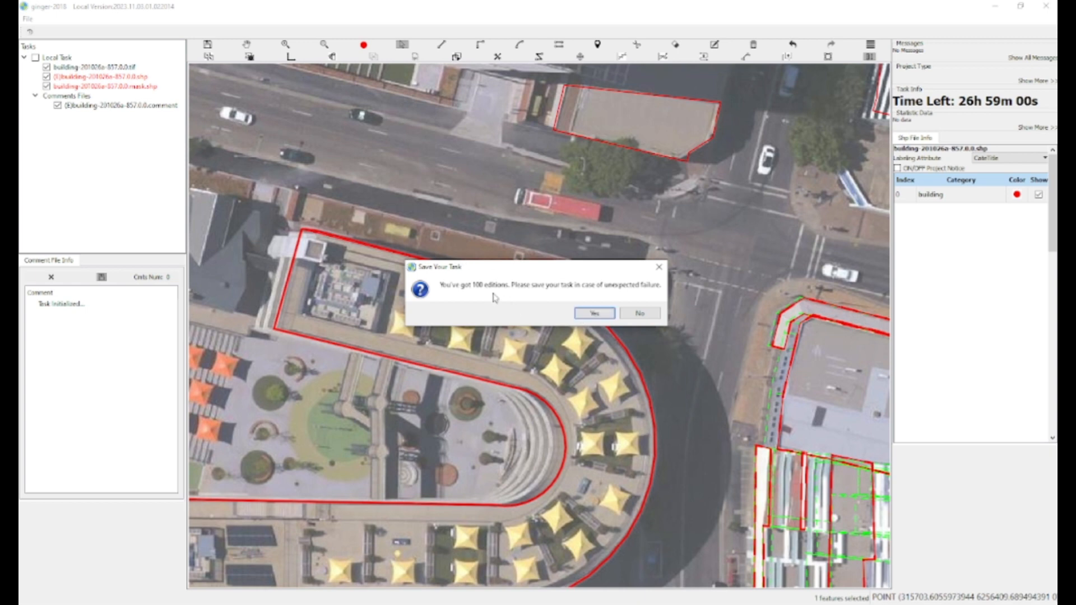
# Save the task and reselect the U-shaped building polygon
pyautogui.moveTo(529, 263); pyautogui.dragTo(323, 253)
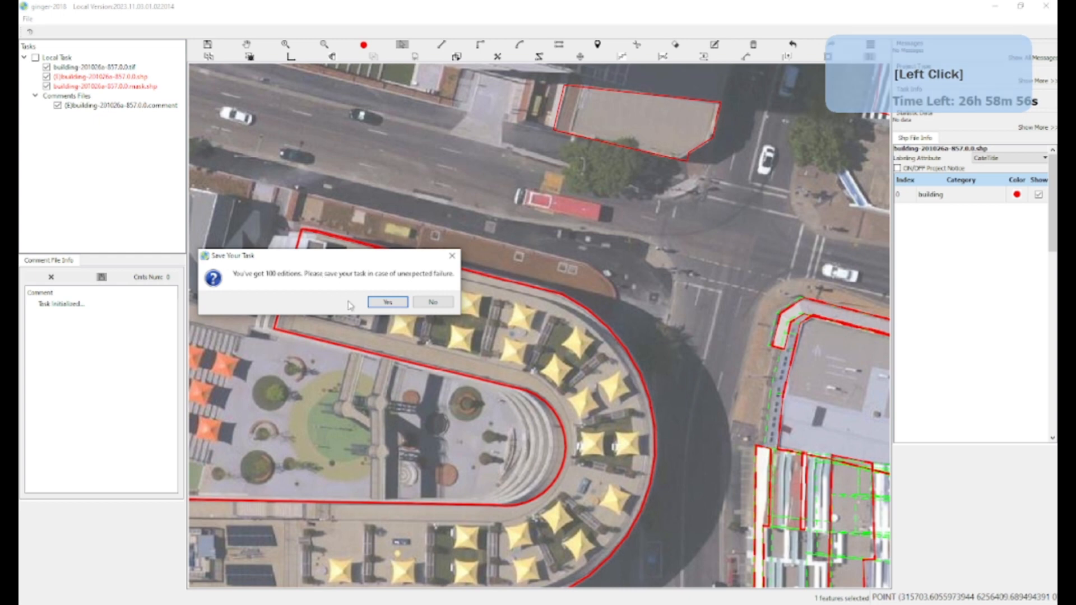
pyautogui.click(378, 306)
pyautogui.press('w')
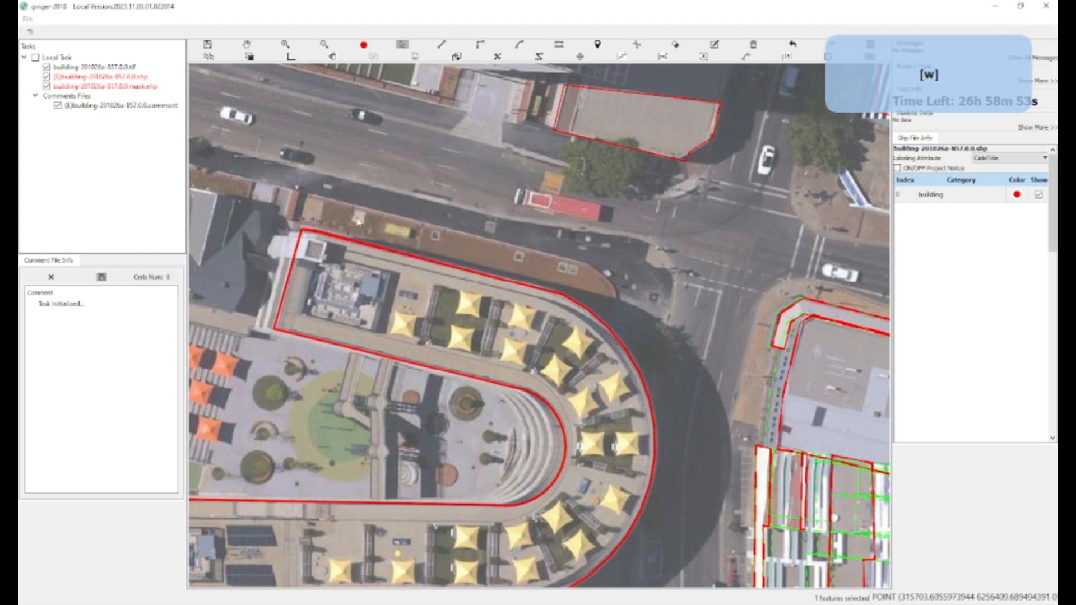
pyautogui.click(406, 229)
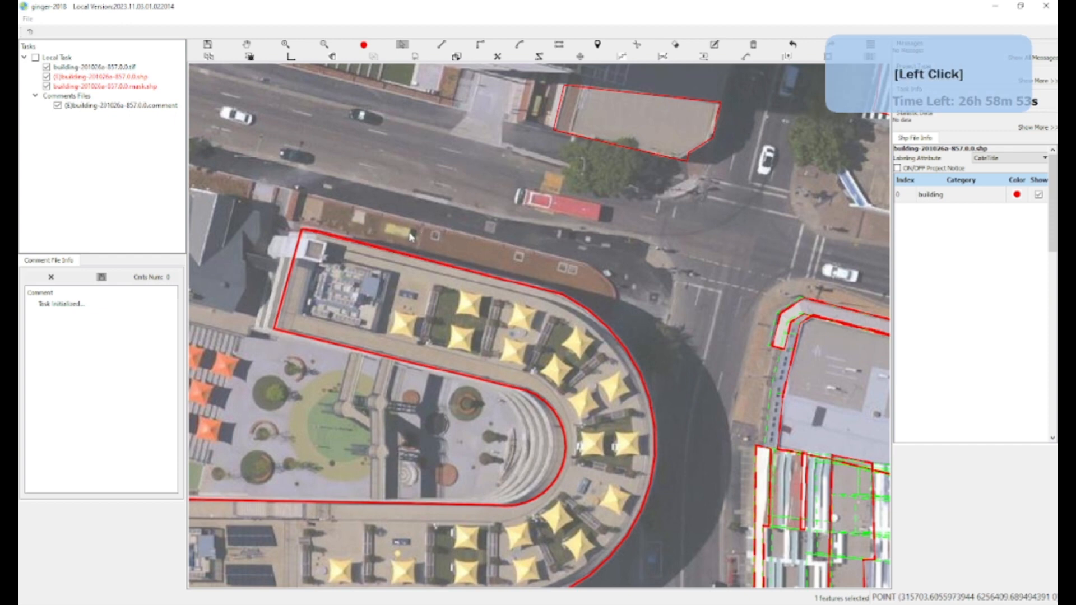
pyautogui.moveTo(342, 277); pyautogui.dragTo(402, 304)
pyautogui.press('a')
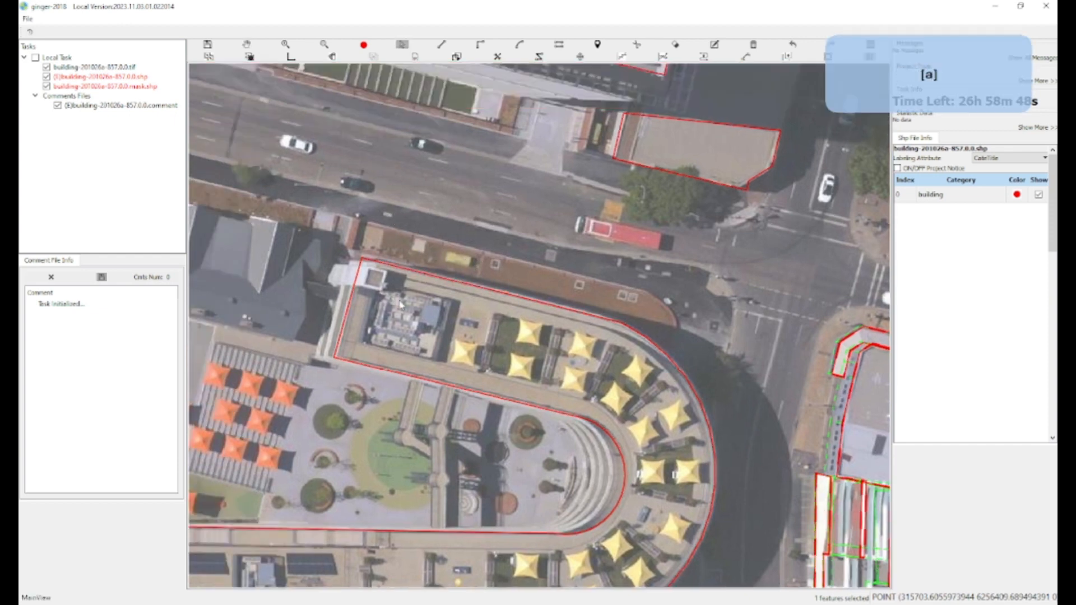
pyautogui.click(401, 301)
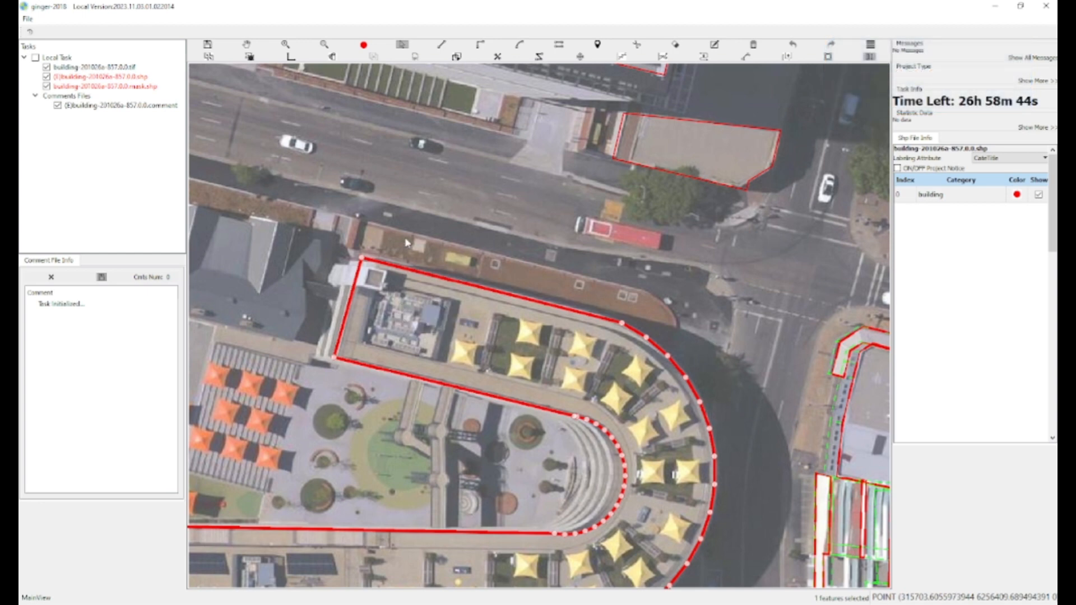
# Inspect the grey gabled-roof building along the street just west of the U-shaped building
pyautogui.press('w')
pyautogui.moveTo(309, 300); pyautogui.dragTo(440, 339)
pyautogui.scroll(2, 334, 259)
pyautogui.press('w')
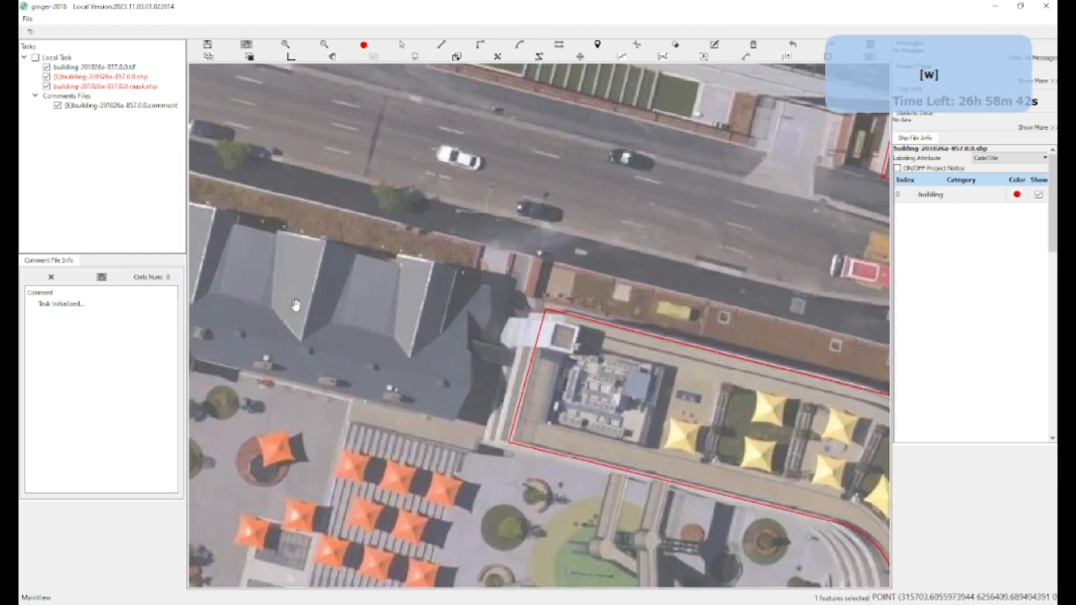
pyautogui.moveTo(277, 303); pyautogui.dragTo(479, 332)
pyautogui.press('w')
pyautogui.moveTo(372, 291); pyautogui.dragTo(550, 300)
pyautogui.press('w')
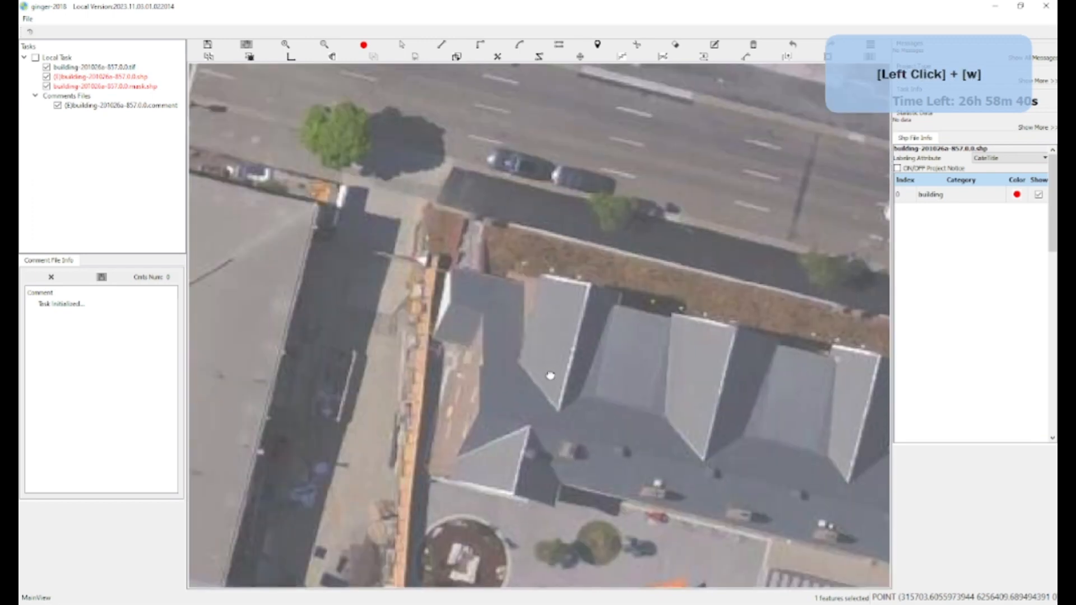
pyautogui.moveTo(550, 377); pyautogui.dragTo(417, 286)
pyautogui.press('w')
pyautogui.press('w')
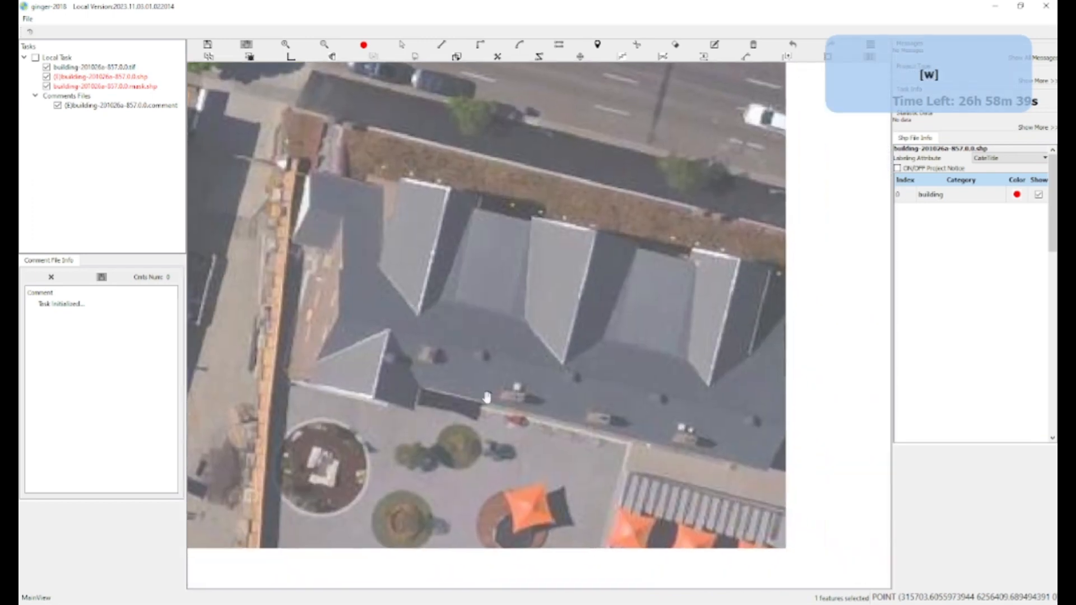
pyautogui.moveTo(488, 404); pyautogui.dragTo(324, 364)
pyautogui.press('w')
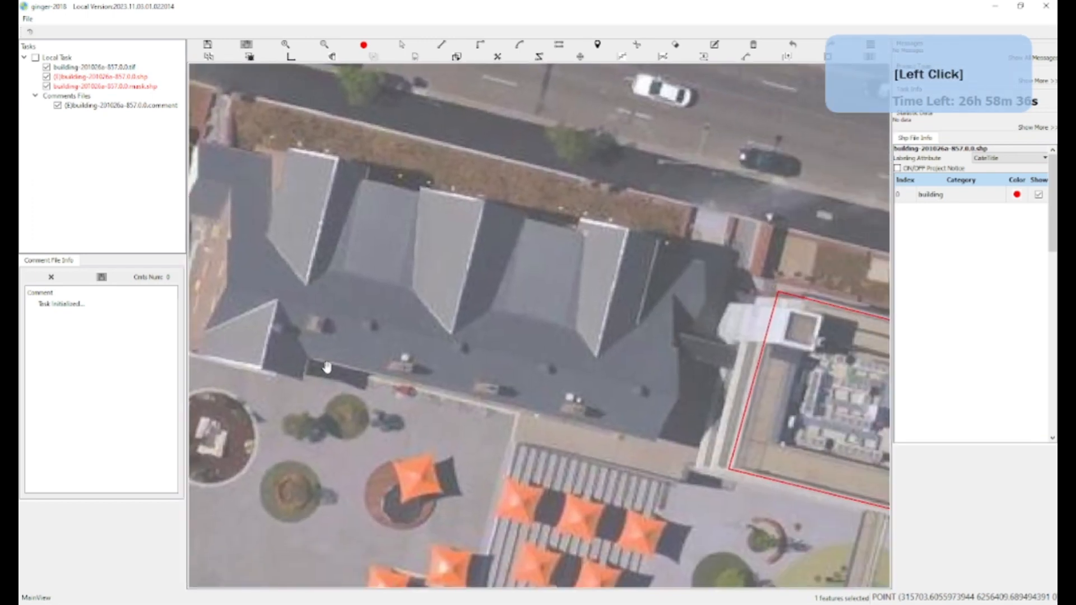
# Start a building polygon on the grey gabled roof, tracing its south edge and its stepped east end up to the northeast corner
pyautogui.press('f')
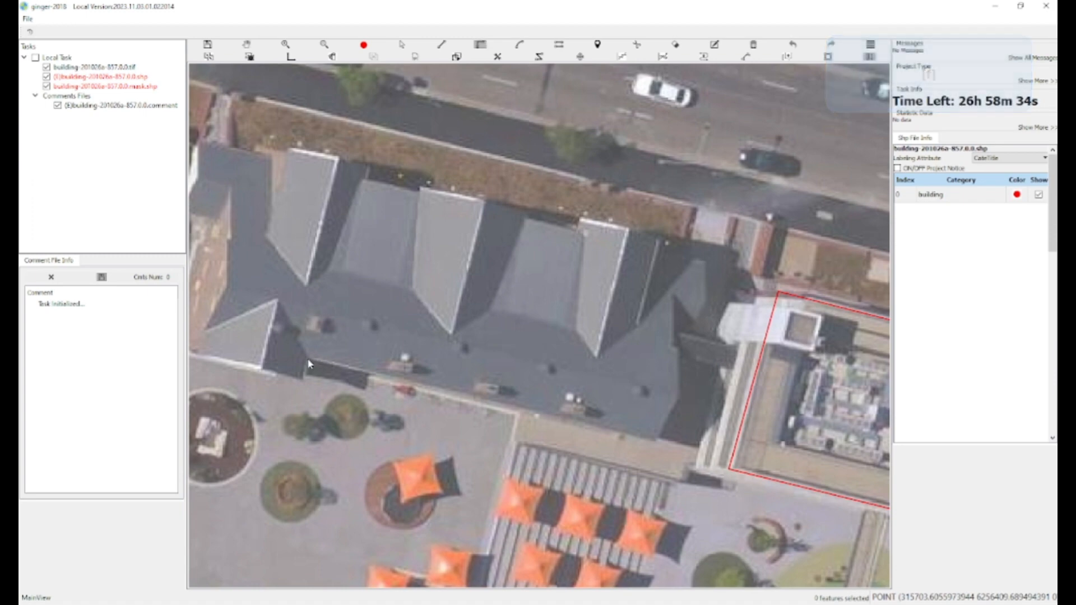
pyautogui.click(307, 358)
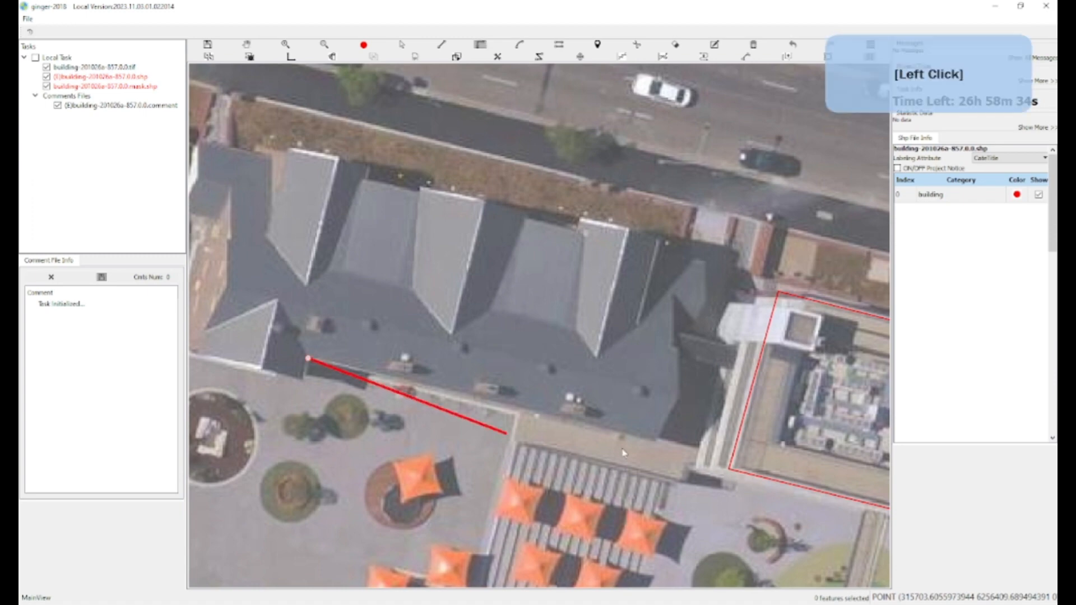
pyautogui.click(655, 440)
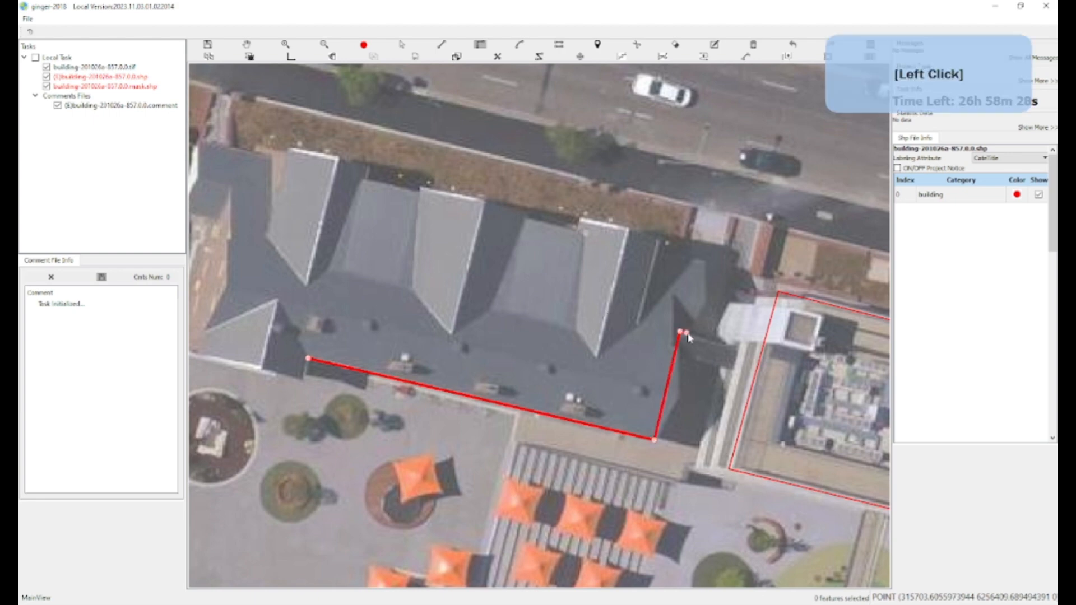
pyautogui.press('d')
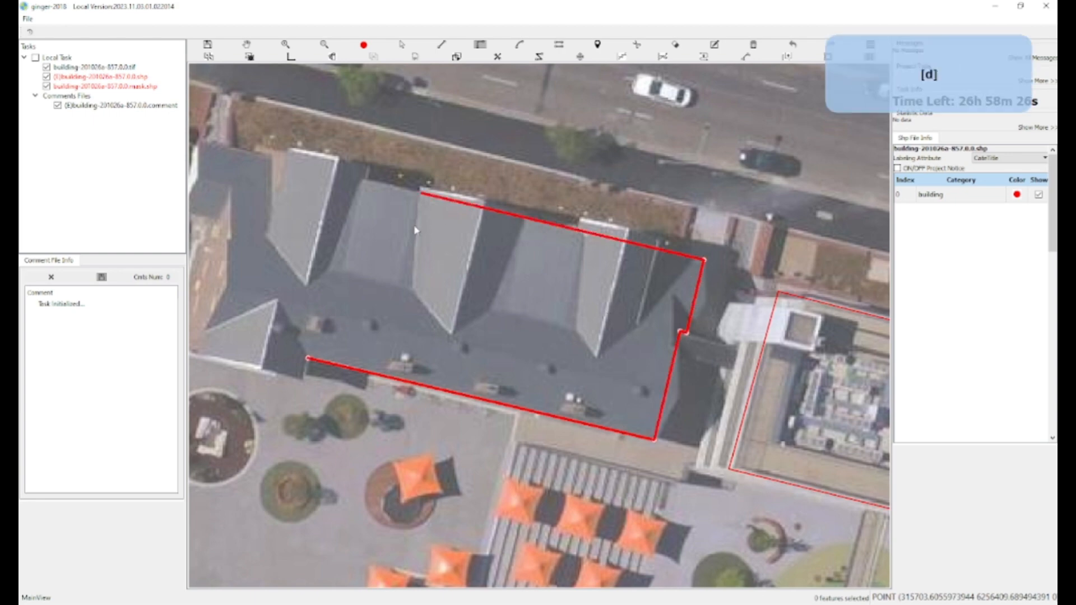
pyautogui.moveTo(364, 255); pyautogui.dragTo(580, 358)
pyautogui.moveTo(673, 326); pyautogui.dragTo(409, 328)
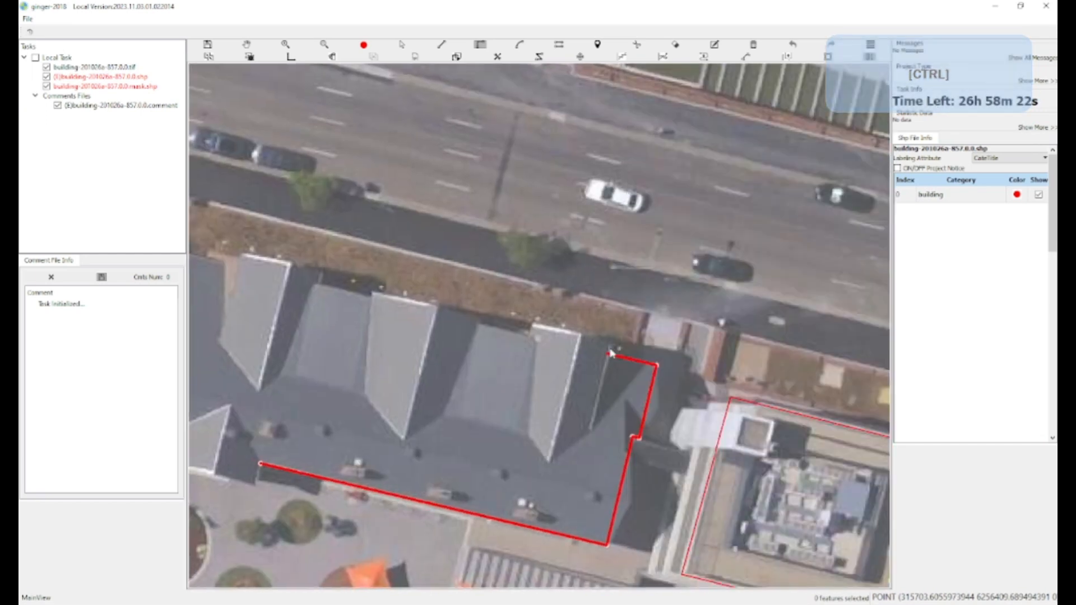
# Continue the polygon west along the roof's north edge, following the projecting gables and the recesses between them with right-angled corners
pyautogui.press('d')
pyautogui.click(535, 326)
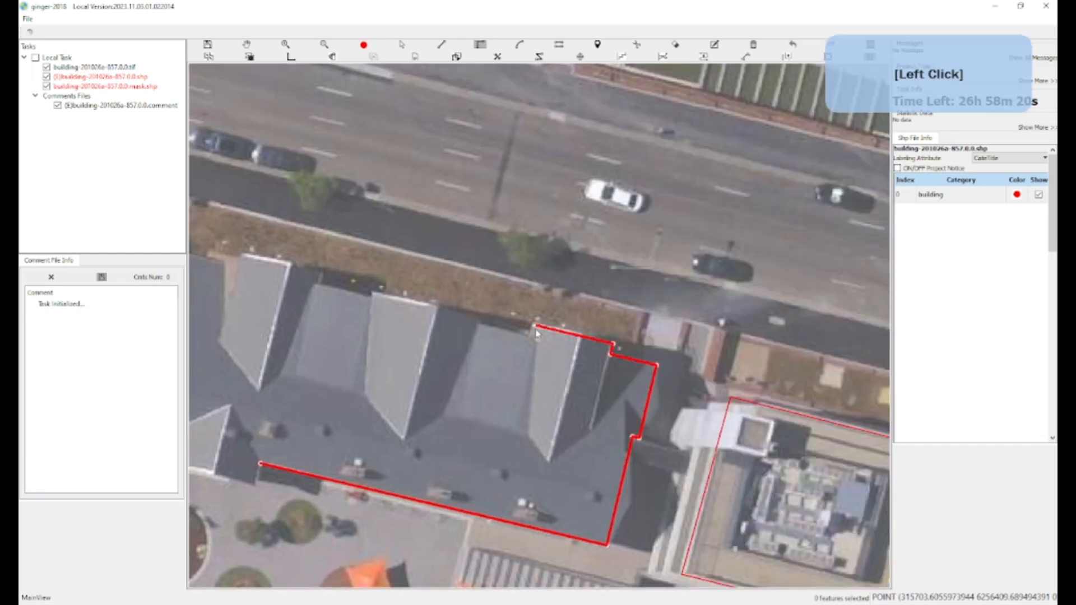
pyautogui.press('d')
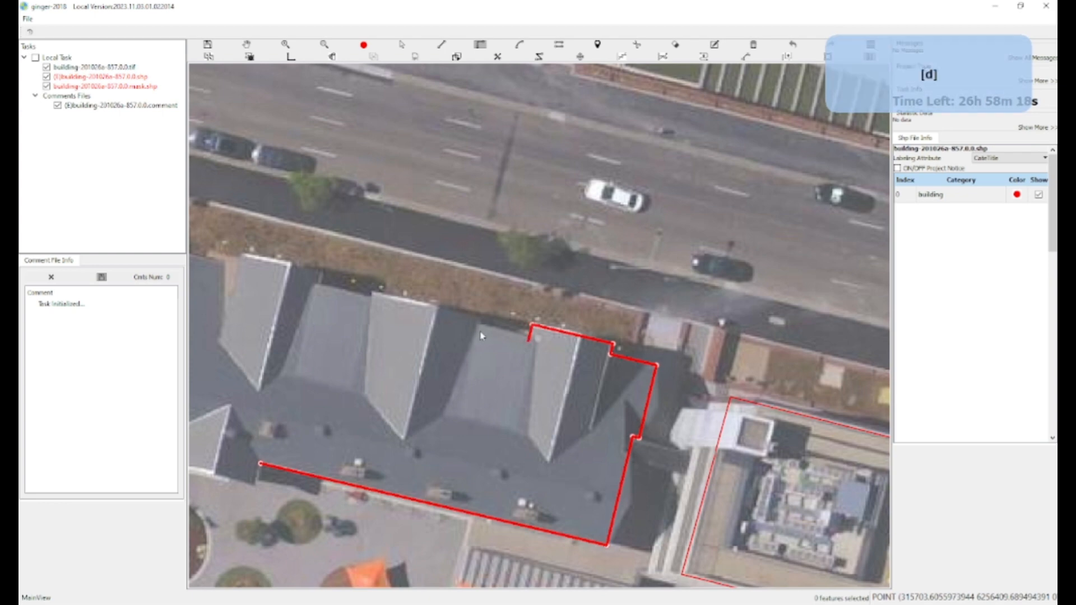
pyautogui.press('d')
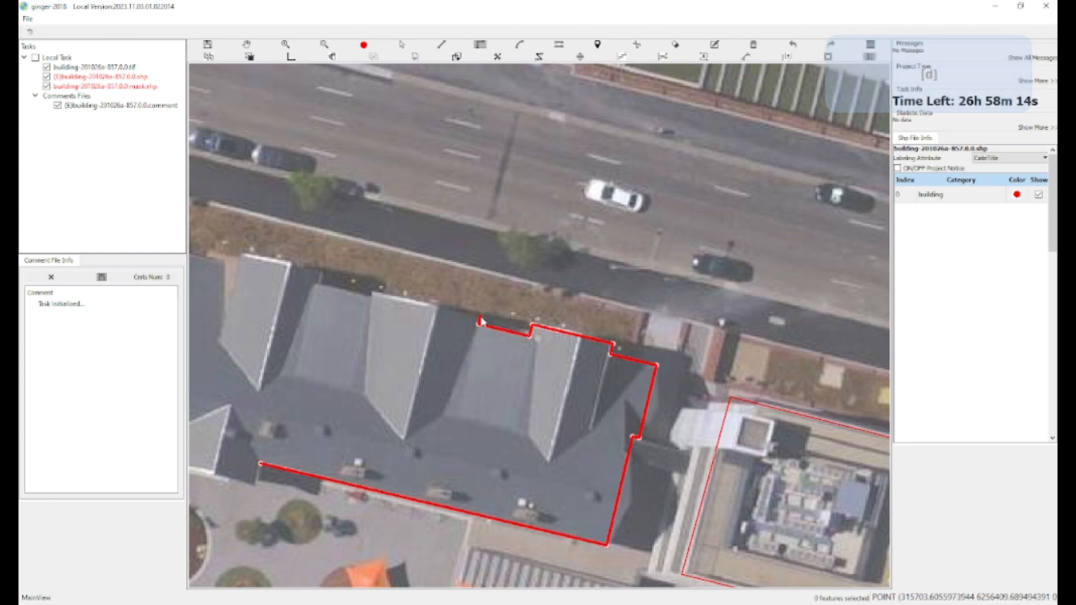
pyautogui.press('d')
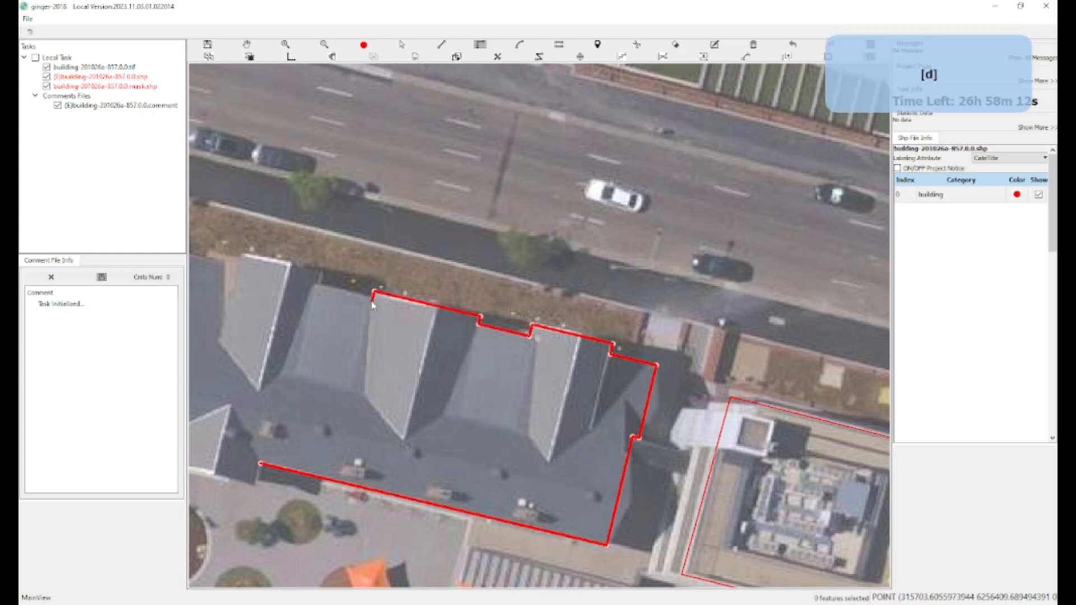
pyautogui.press('d')
pyautogui.press('d')
pyautogui.press('d')
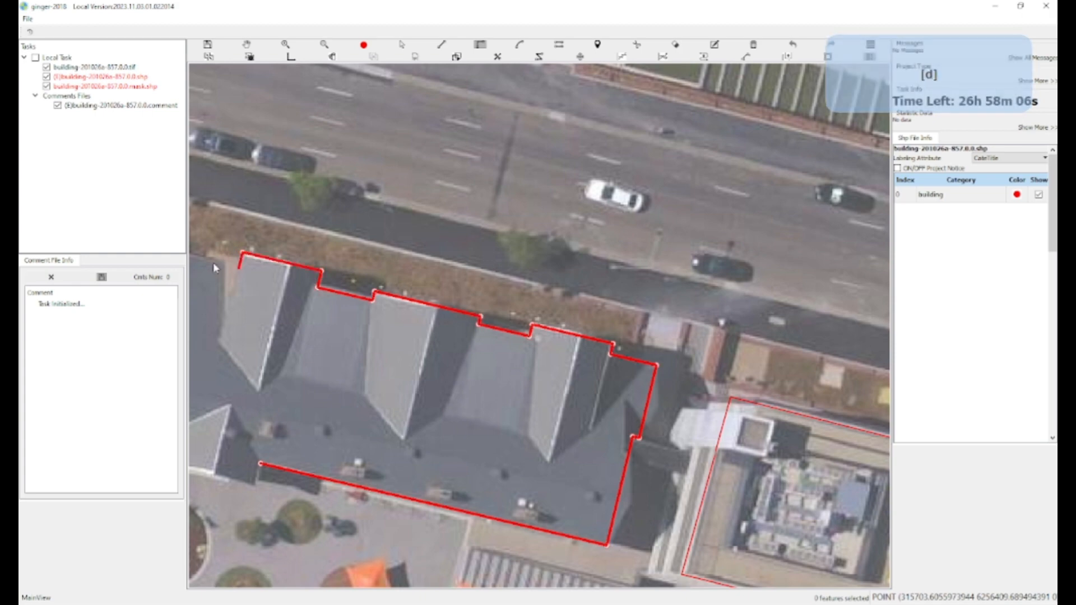
# Trace the roof's northwest corner, west side and southwest gable at right angles, and close the building polygon at its starting point
pyautogui.keyDown('ctrl'); pyautogui.click(343, 324); pyautogui.keyUp('ctrl')
pyautogui.moveTo(343, 323); pyautogui.dragTo(336, 314)
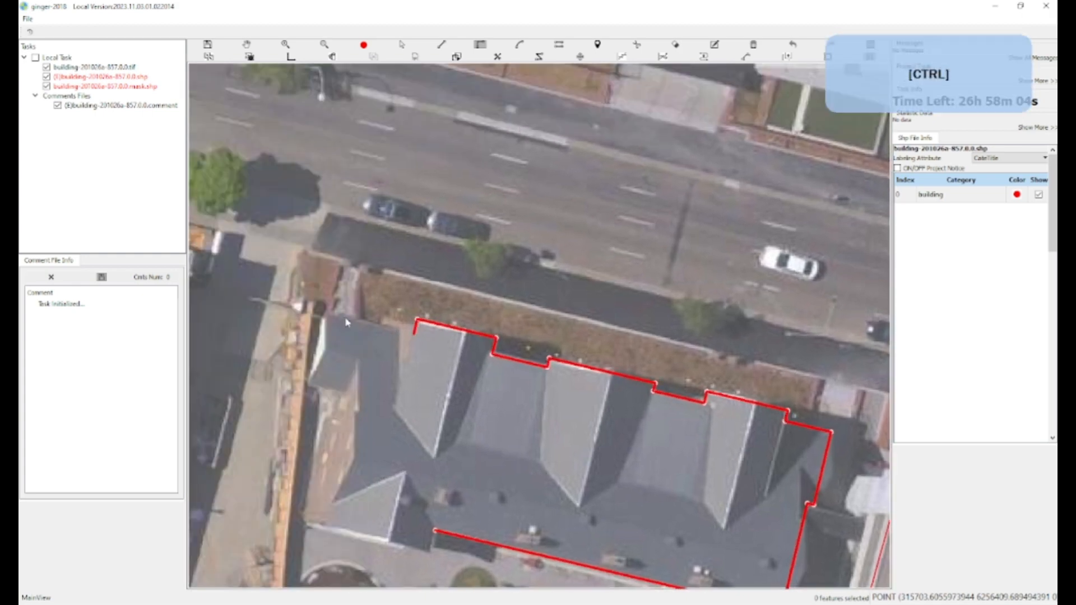
pyautogui.press('d')
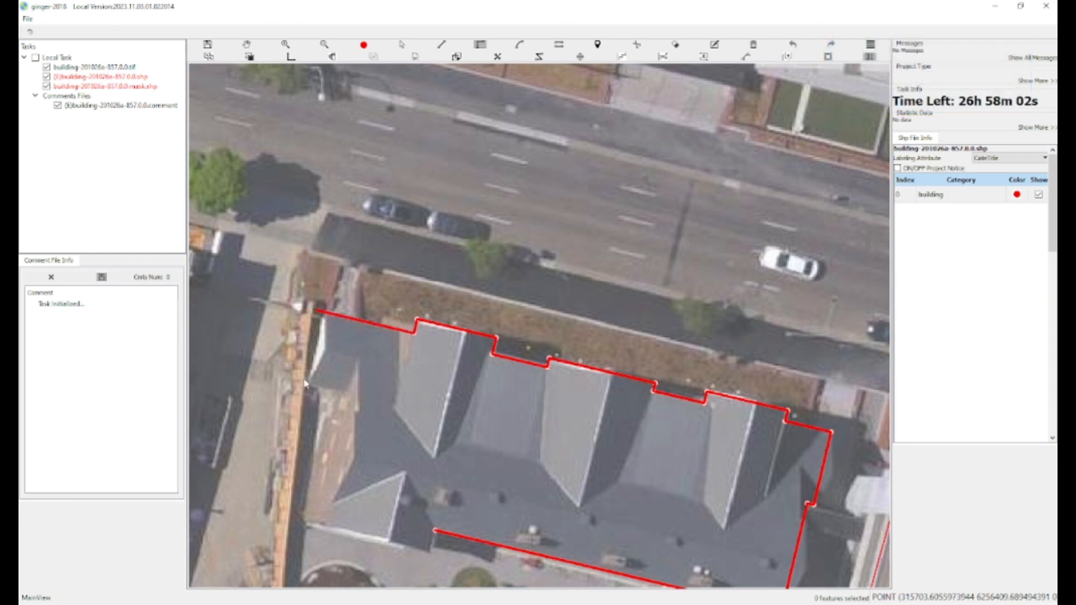
pyautogui.press('d')
pyautogui.press('d')
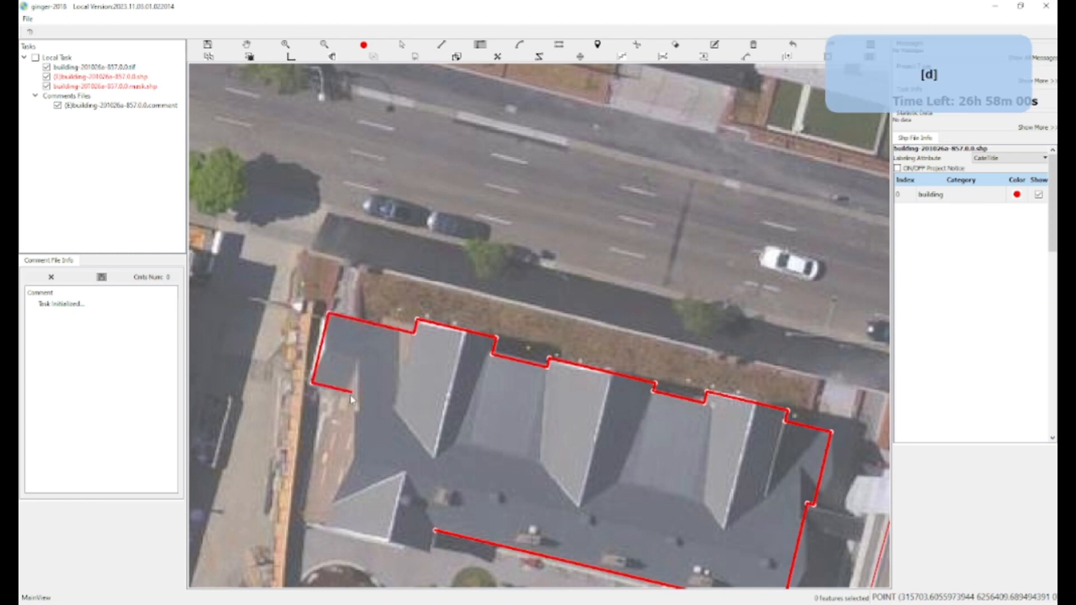
pyautogui.press('d')
pyautogui.moveTo(321, 515); pyautogui.dragTo(348, 448)
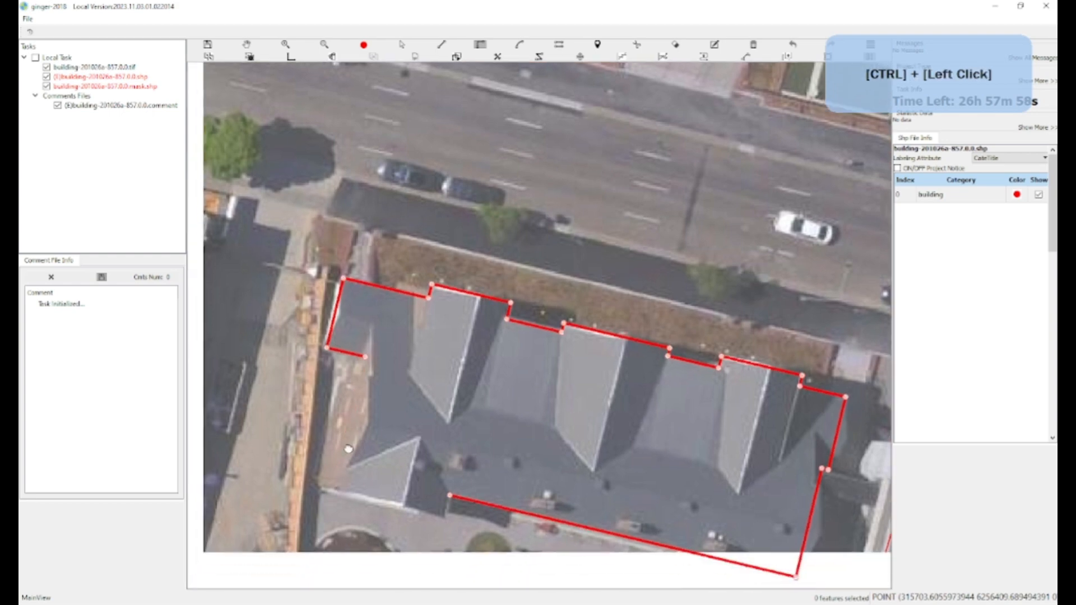
pyautogui.press('d')
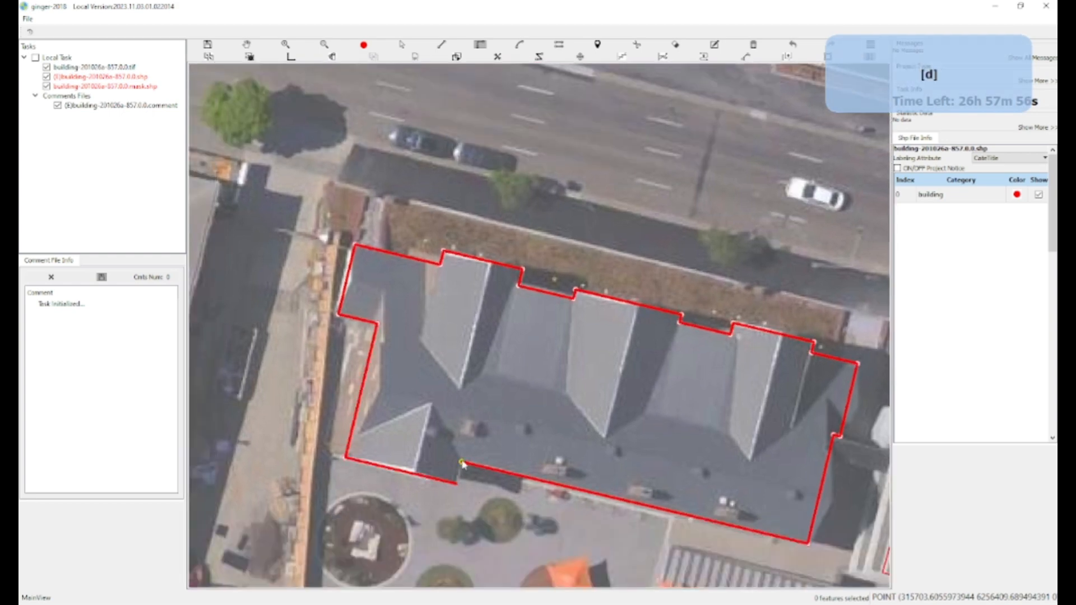
pyautogui.press('space')
pyautogui.click(464, 462)
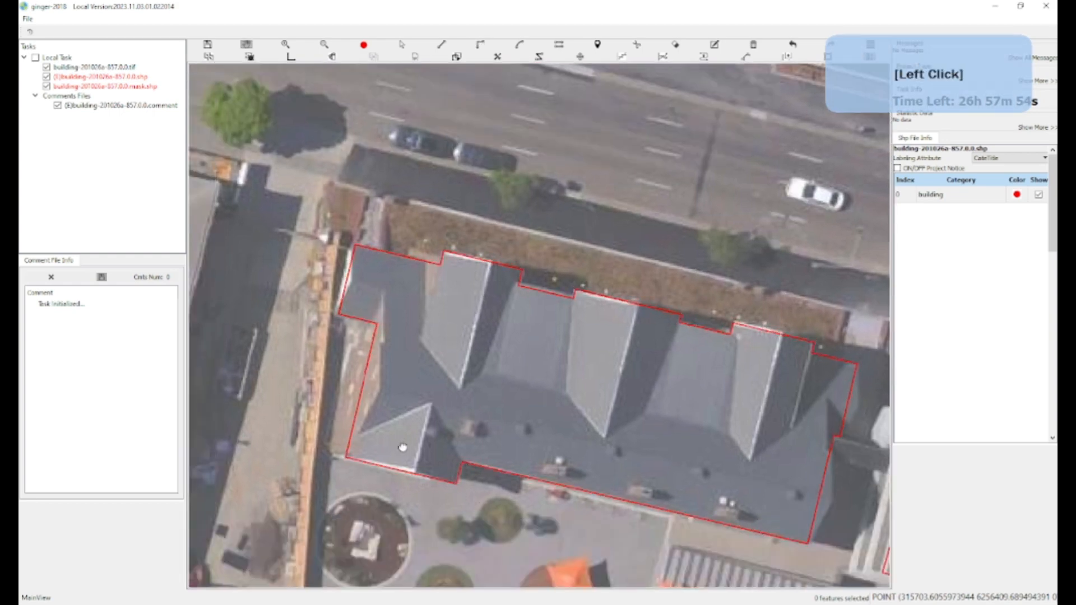
# Select the gabled building polygon and offset its footprint slightly to the west
pyautogui.press('a')
pyautogui.keyDown('ctrl'); pyautogui.click(488, 468); pyautogui.keyUp('ctrl')
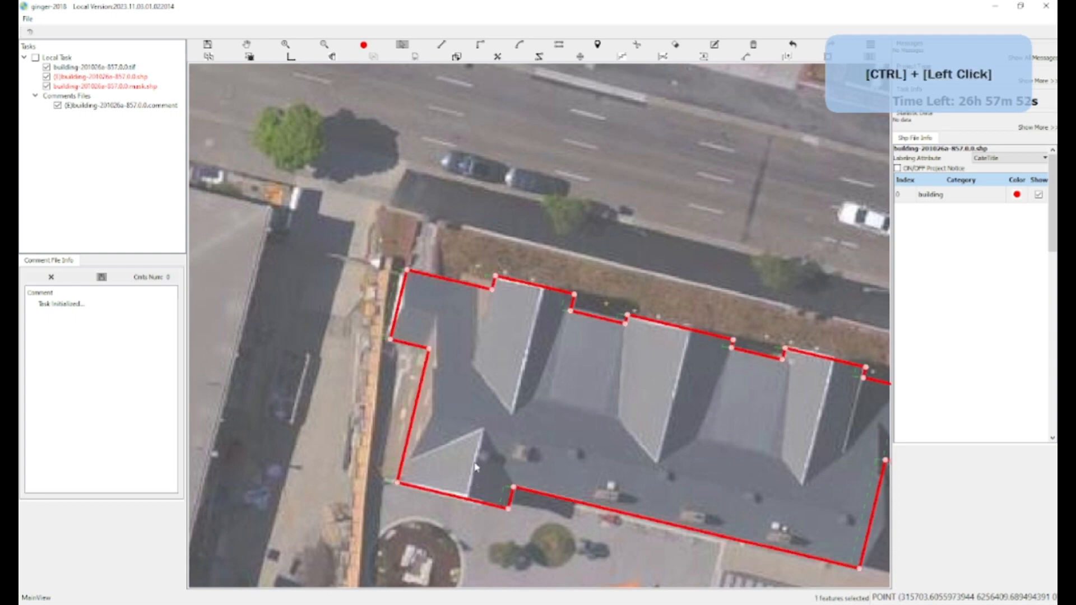
pyautogui.moveTo(518, 435); pyautogui.dragTo(500, 436)
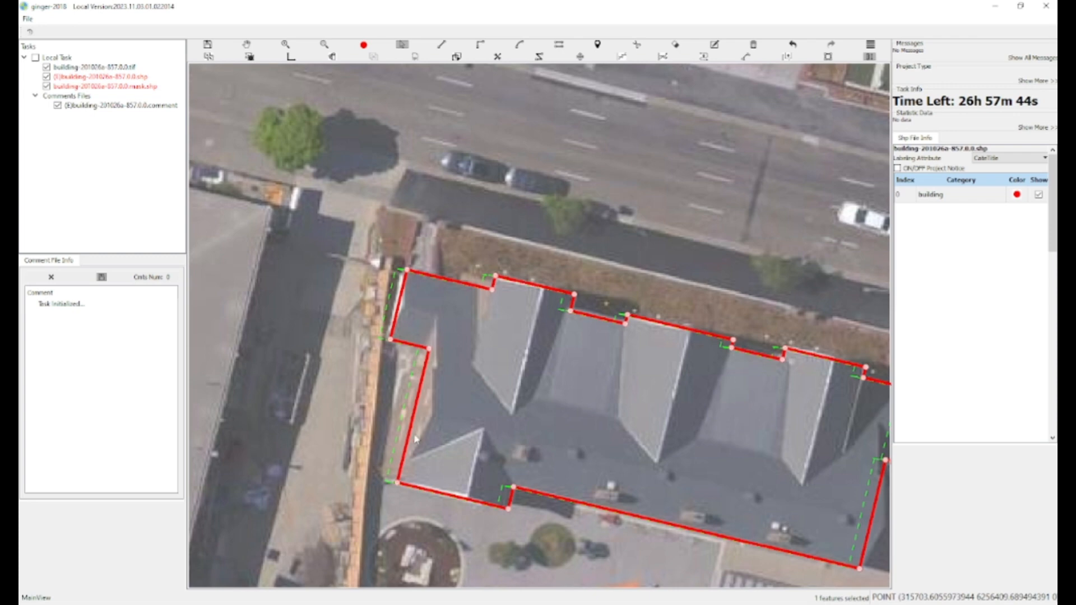
pyautogui.press('space')
pyautogui.moveTo(545, 429); pyautogui.dragTo(482, 433)
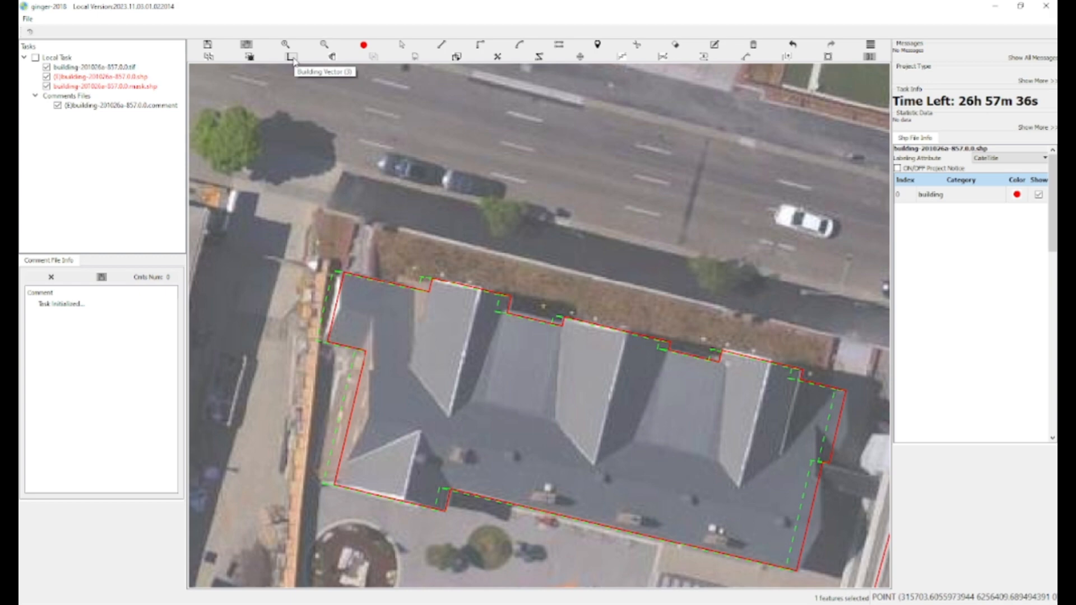
# Remove the gabled building's footprint offset and switch the Building Vector mode
pyautogui.click(411, 283)
pyautogui.press('a')
pyautogui.moveTo(431, 401); pyautogui.dragTo(427, 306)
pyautogui.press('a')
pyautogui.click(429, 308)
pyautogui.press('ctrl')
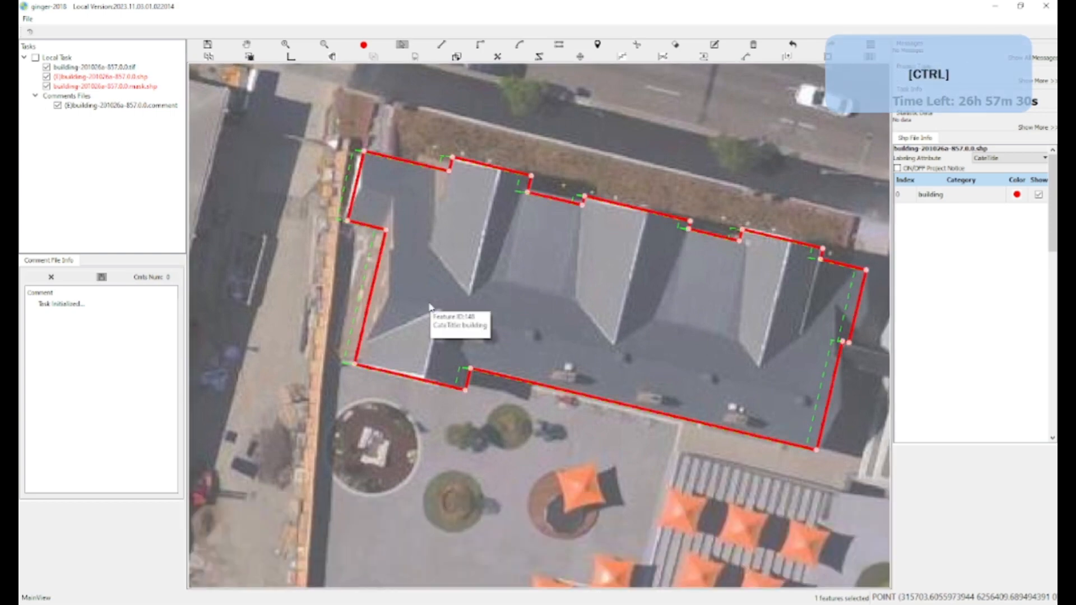
pyautogui.press('w')
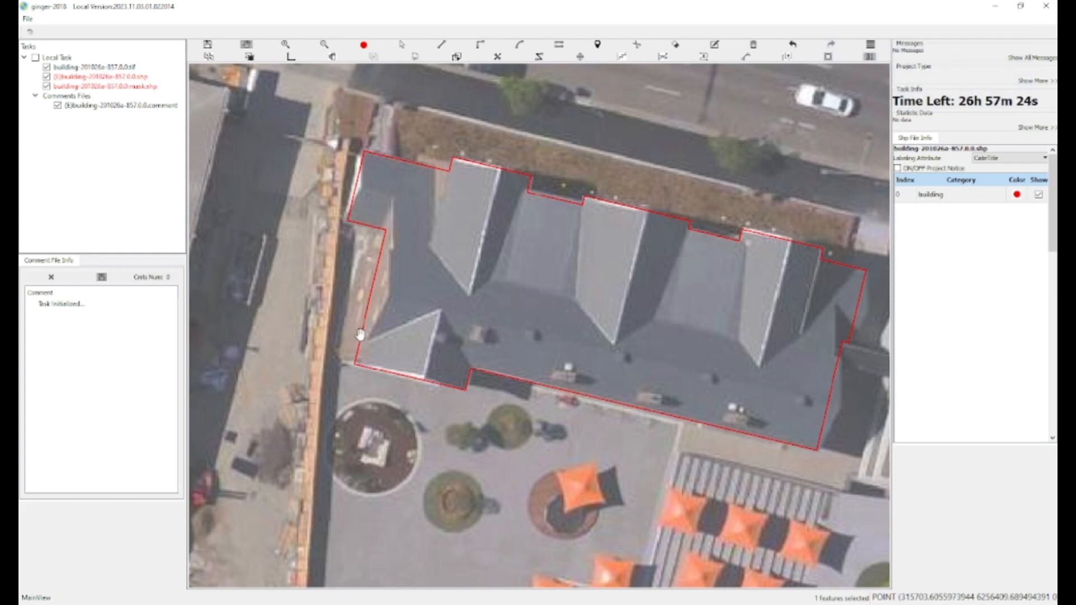
pyautogui.press('3')
pyautogui.press('Escape')
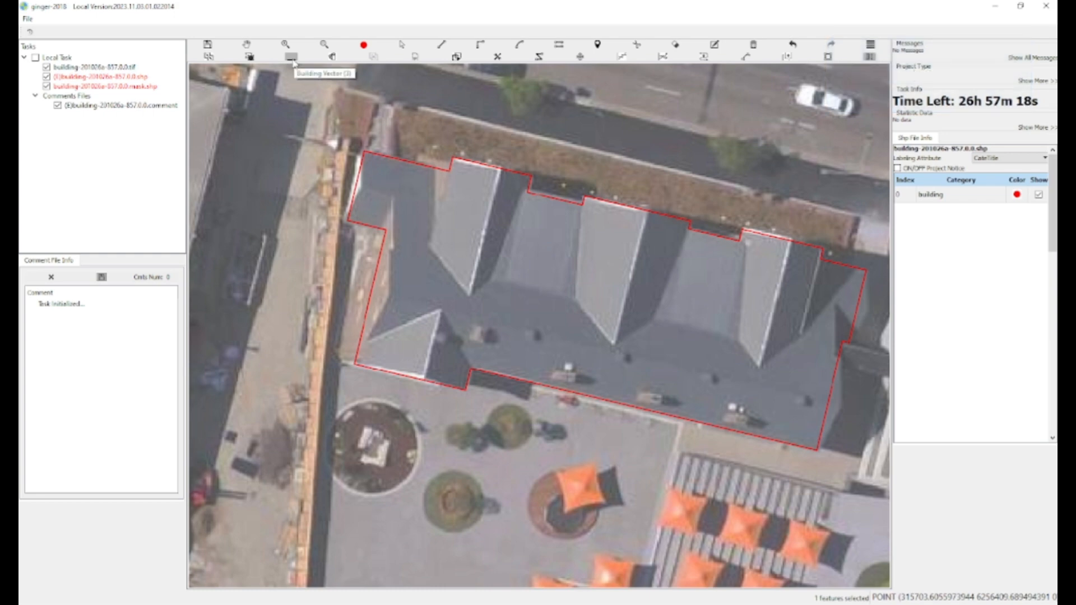
# Reselect the gabled building polygon and offset its footprint again, keeping it slightly west of the roof outline
pyautogui.press('a')
pyautogui.click(431, 303)
pyautogui.keyDown('ctrl'); pyautogui.click(458, 294); pyautogui.keyUp('ctrl')
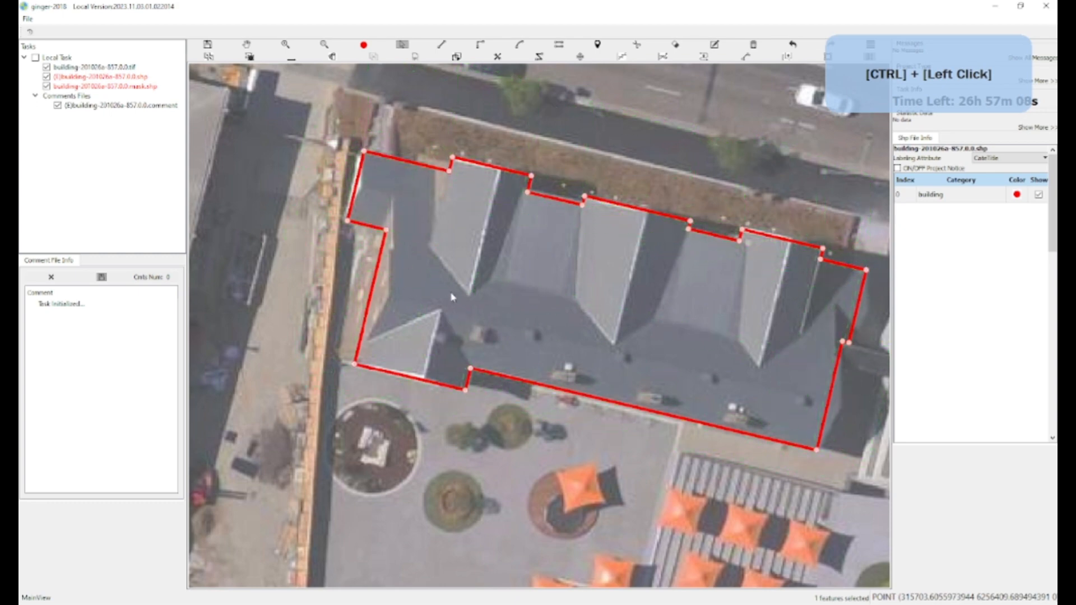
pyautogui.press('ctrl')
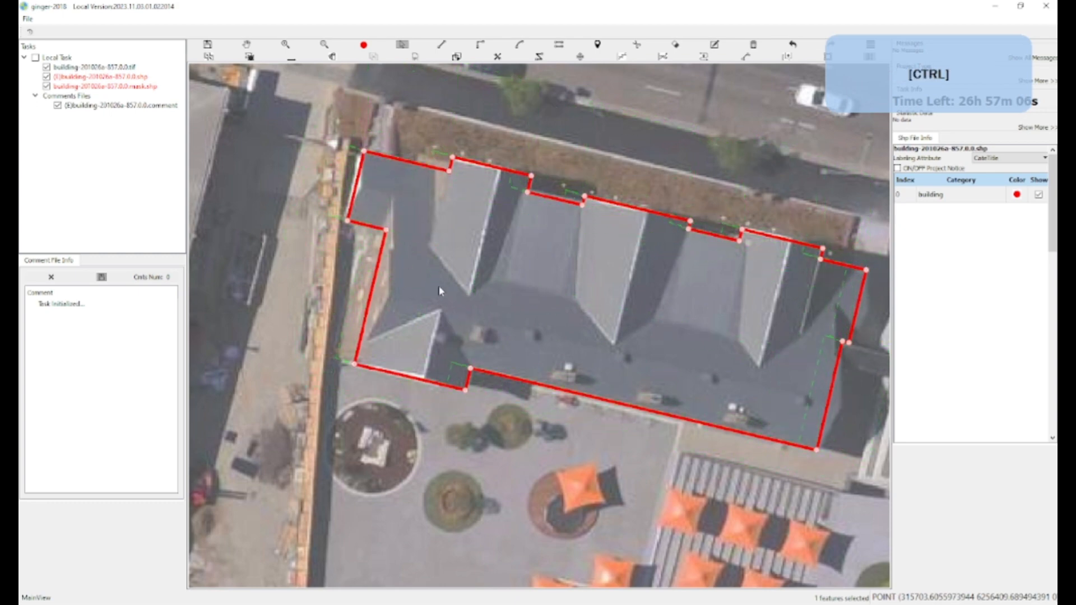
pyautogui.press('a')
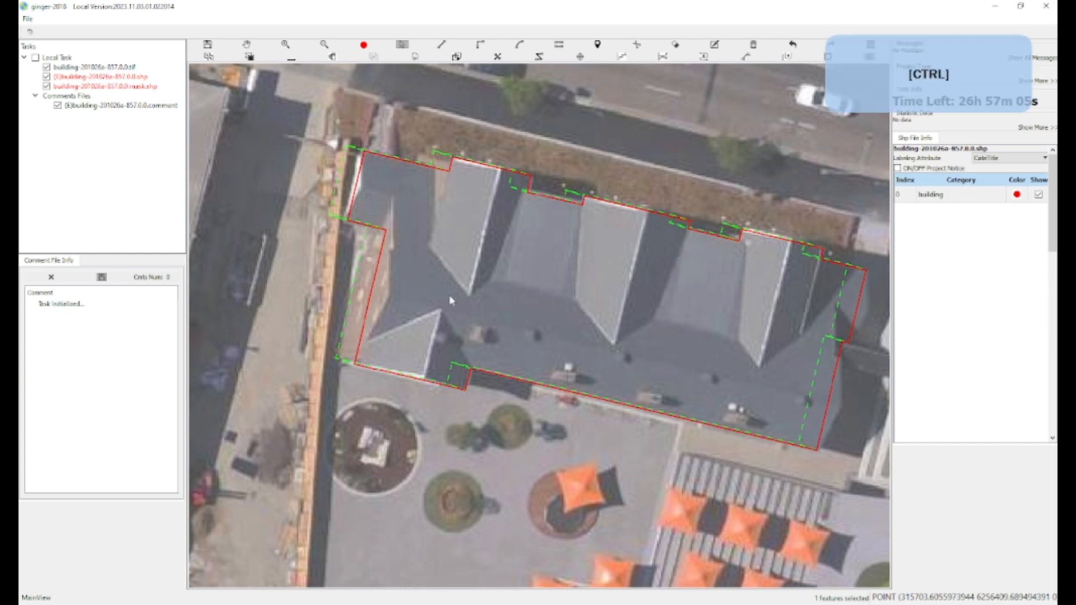
pyautogui.rightClick(448, 294)
pyautogui.keyDown('ctrl'); pyautogui.click(449, 297); pyautogui.keyUp('ctrl')
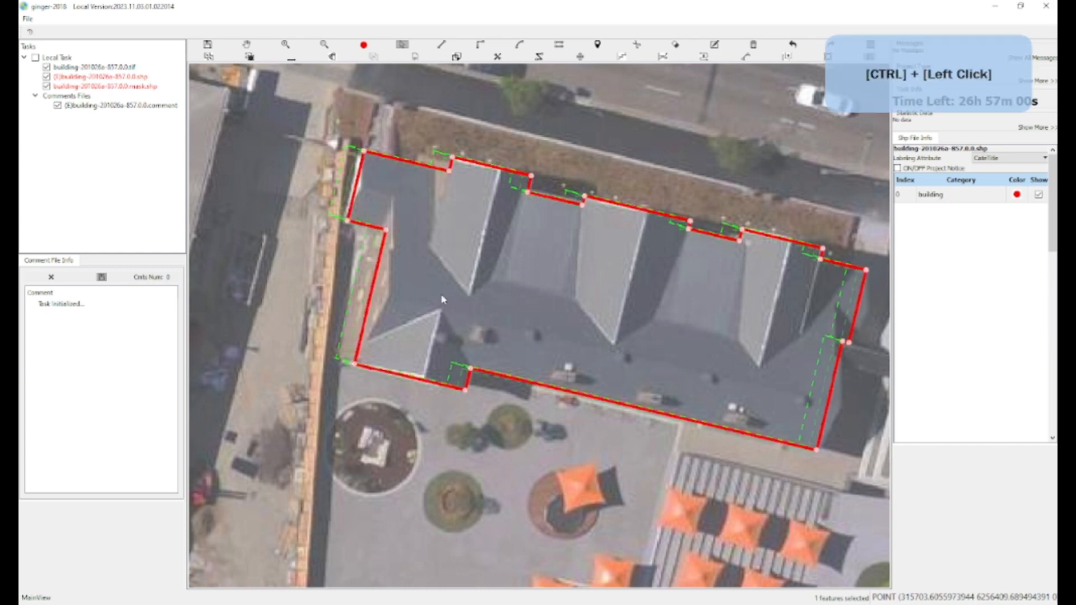
pyautogui.press('ctrl')
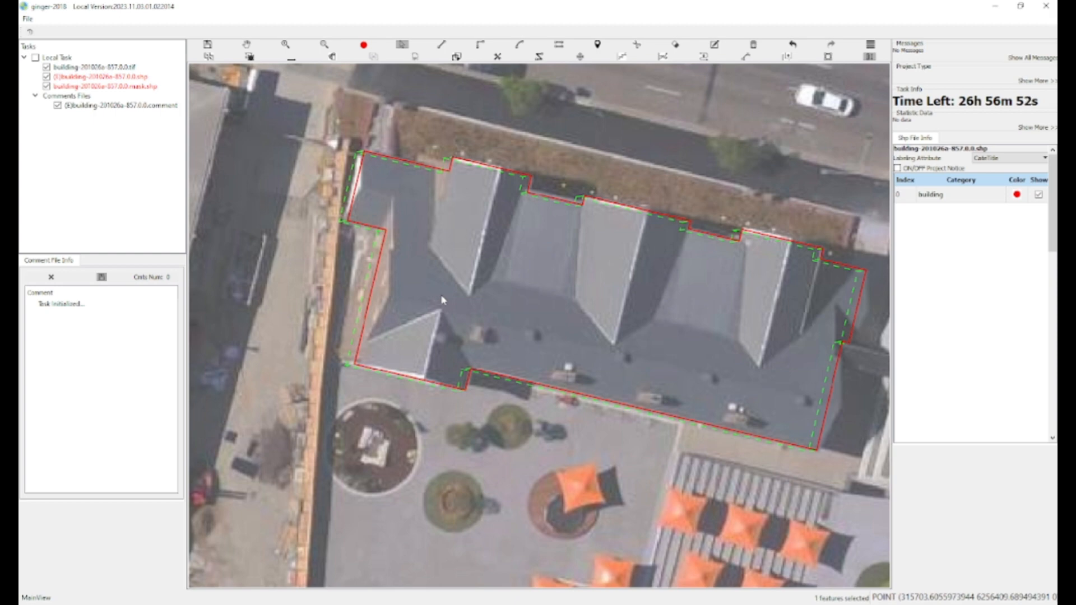
# Select the U-shaped terrace building polygon and offset its footprint to the west of the roof outline
pyautogui.press('w')
pyautogui.moveTo(667, 305); pyautogui.dragTo(349, 308)
pyautogui.press('w')
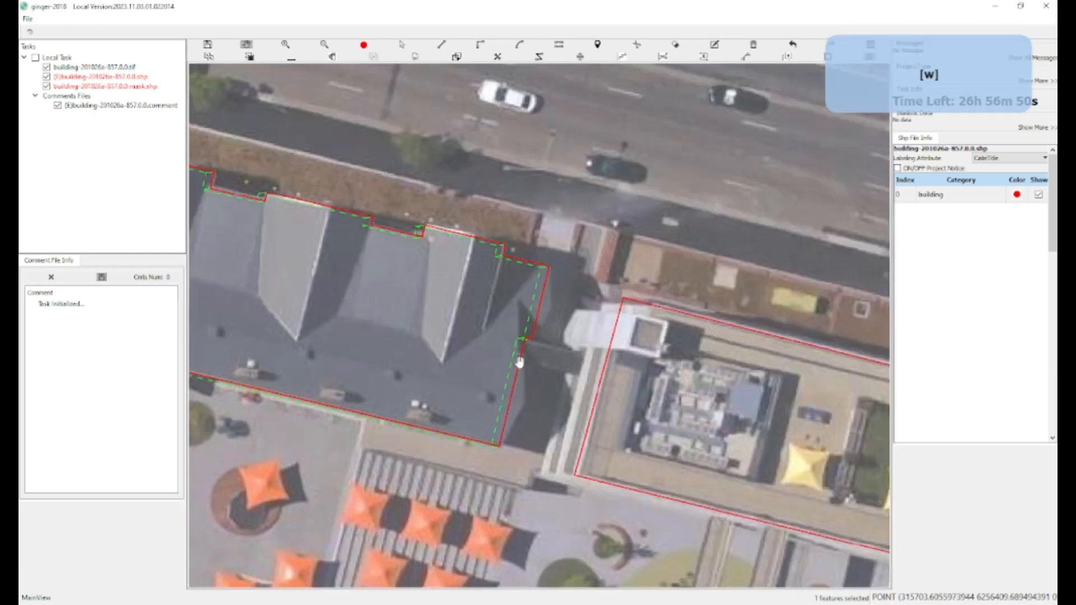
pyautogui.moveTo(546, 374); pyautogui.dragTo(485, 378)
pyautogui.press('w')
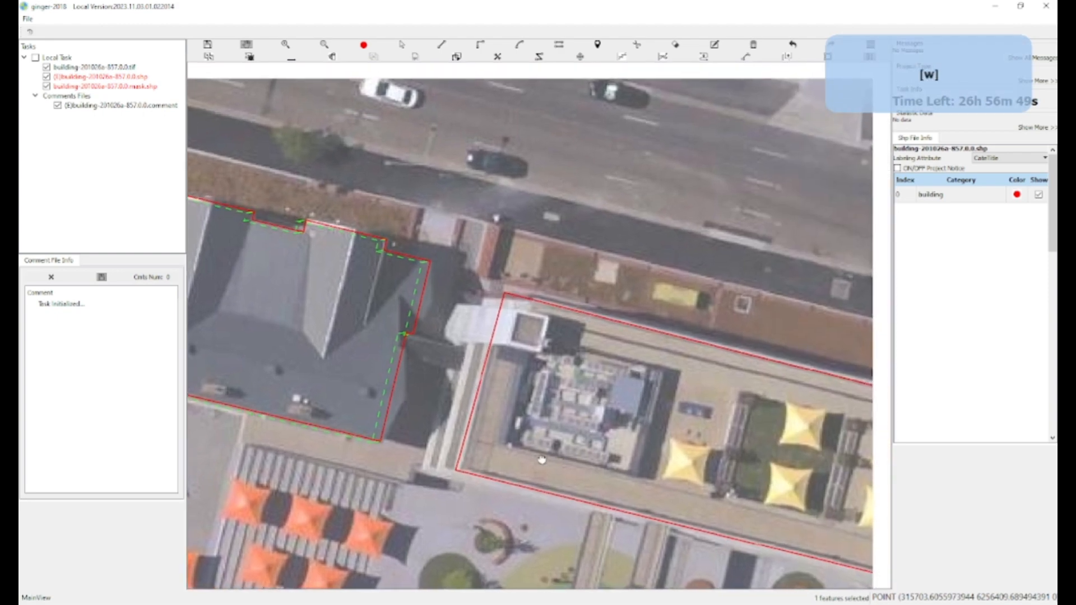
pyautogui.click(514, 453)
pyautogui.press('ctrl')
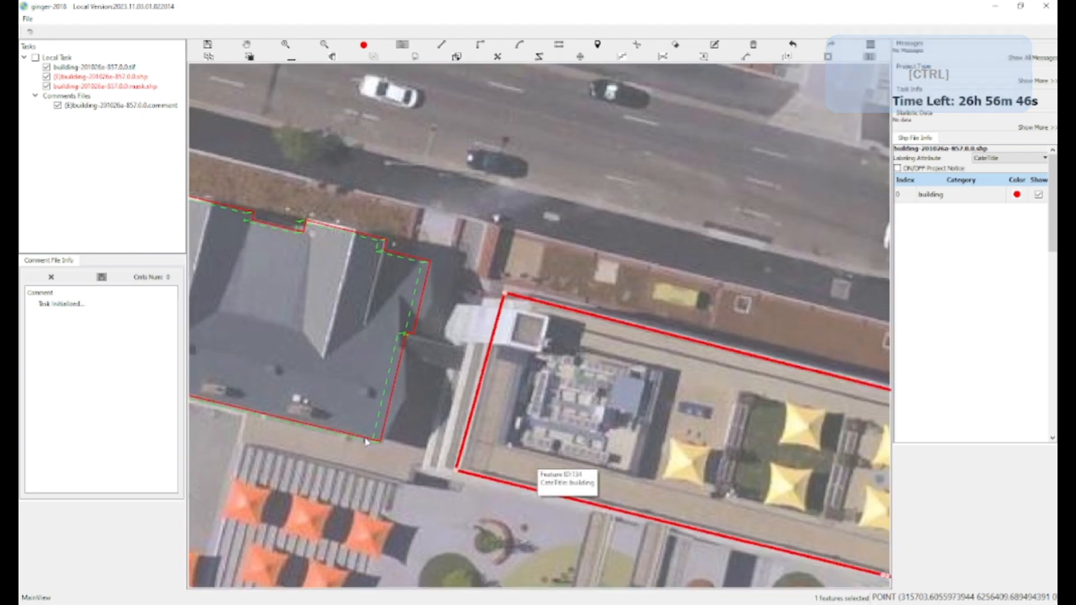
pyautogui.press('w')
pyautogui.moveTo(371, 482); pyautogui.dragTo(389, 448)
pyautogui.press('a')
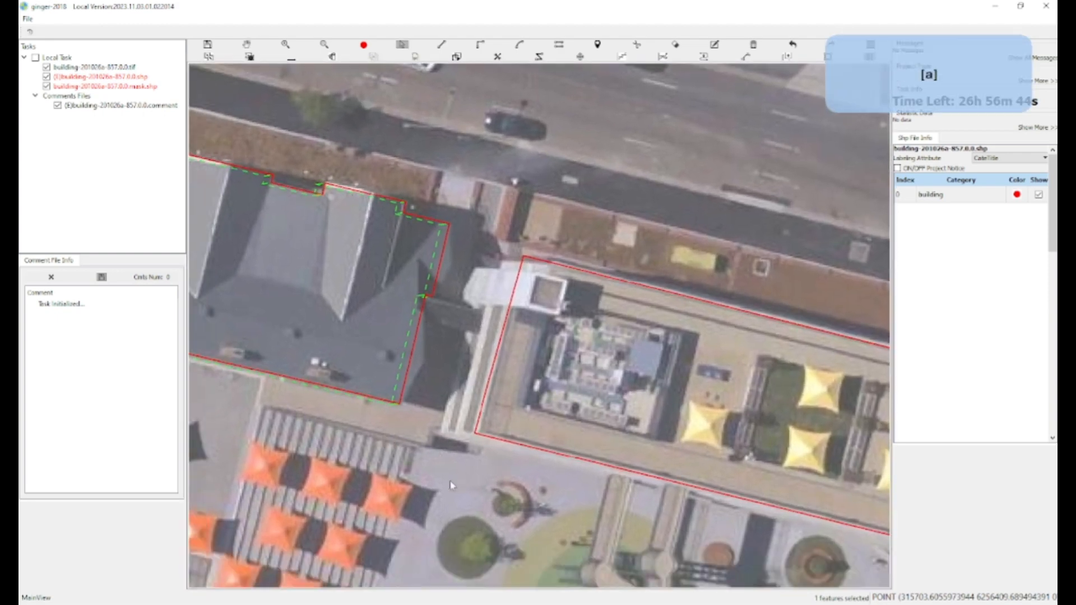
pyautogui.press('ctrl')
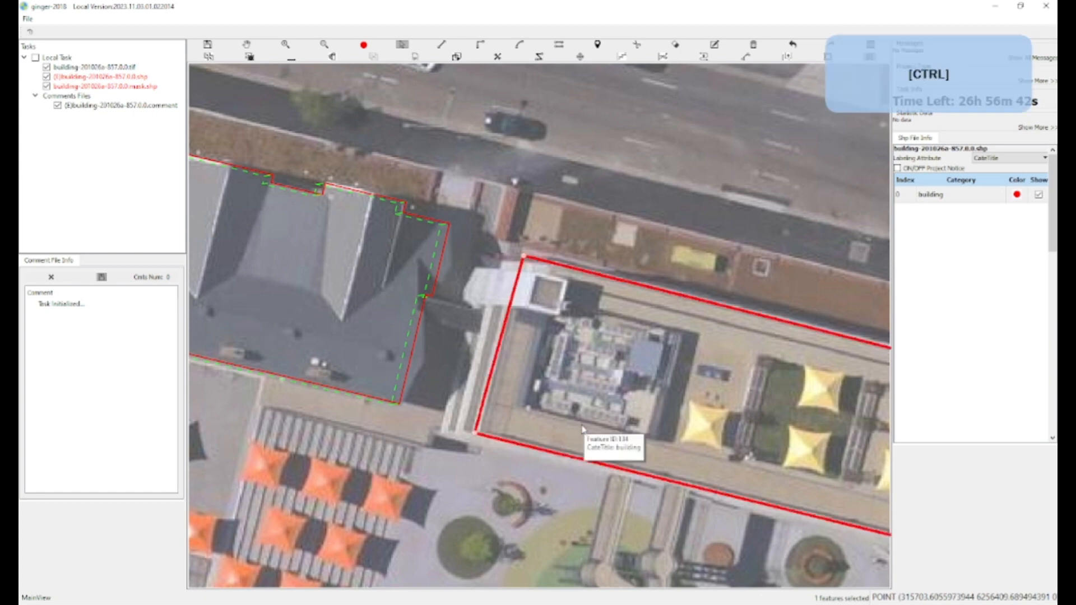
pyautogui.keyDown('ctrl'); pyautogui.click(583, 429); pyautogui.keyUp('ctrl')
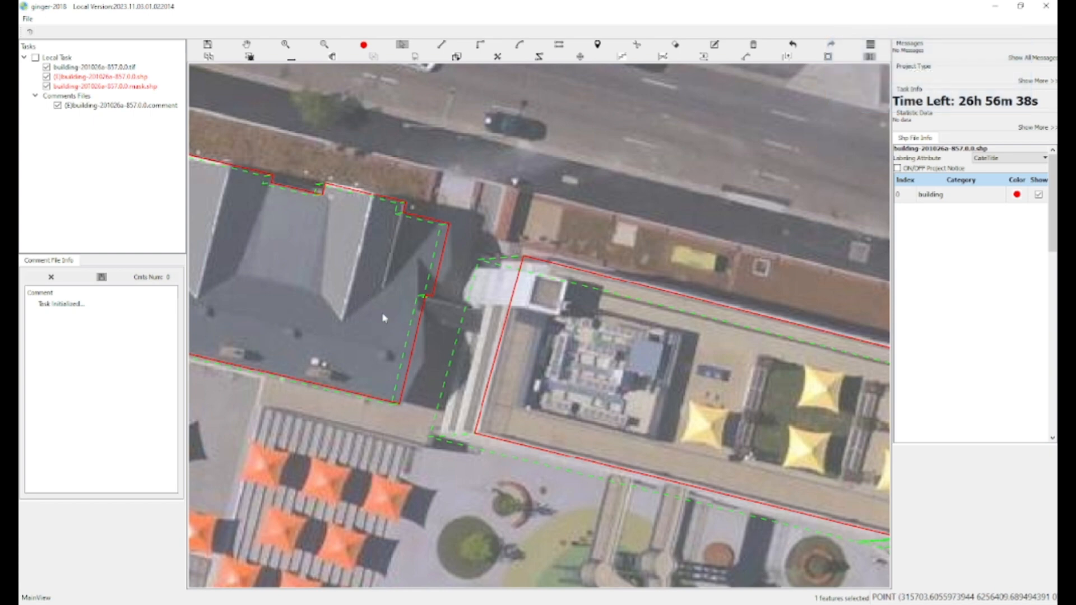
# Compare the footprint offset of the gabled building with that of the U-shaped terrace building
pyautogui.moveTo(376, 294); pyautogui.dragTo(415, 303)
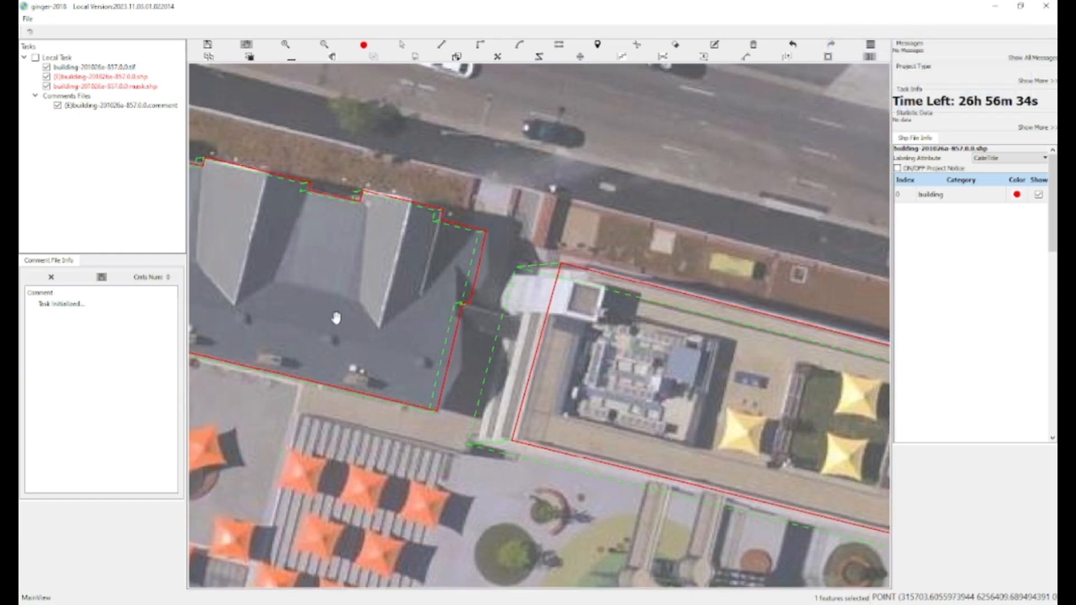
pyautogui.moveTo(344, 334); pyautogui.dragTo(364, 343)
pyautogui.press('w')
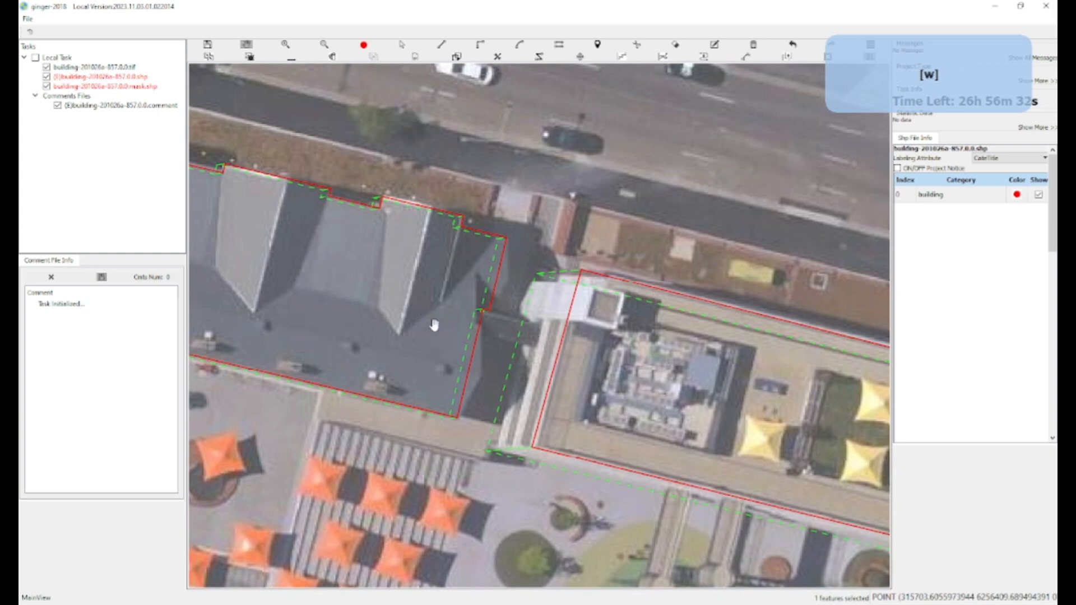
pyautogui.moveTo(416, 327); pyautogui.dragTo(532, 352)
pyautogui.press('w')
pyautogui.moveTo(342, 230); pyautogui.dragTo(445, 274)
pyautogui.press('w')
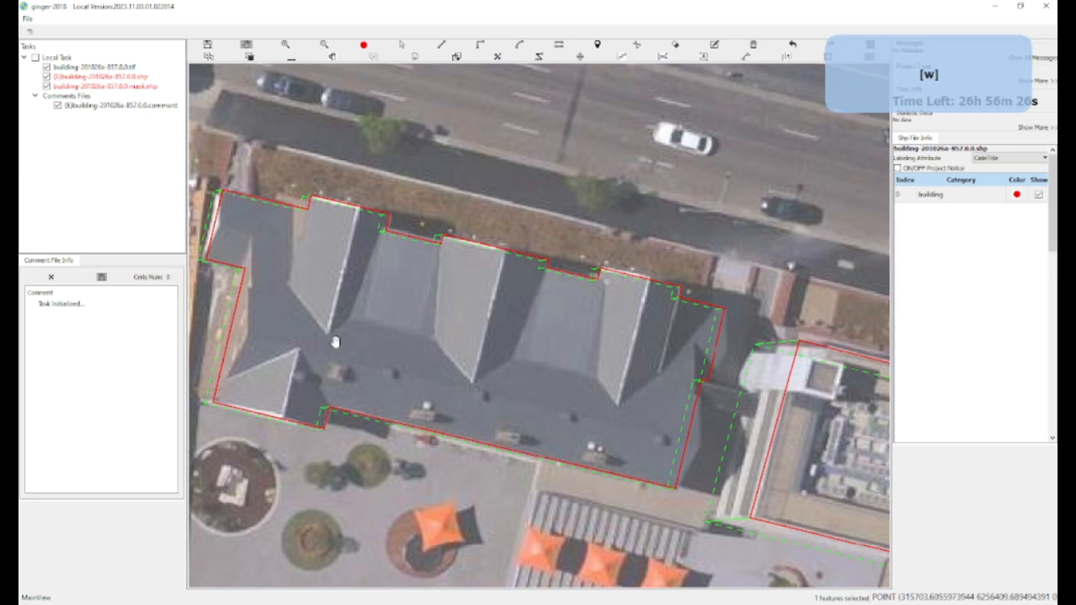
pyautogui.moveTo(448, 366); pyautogui.dragTo(226, 332)
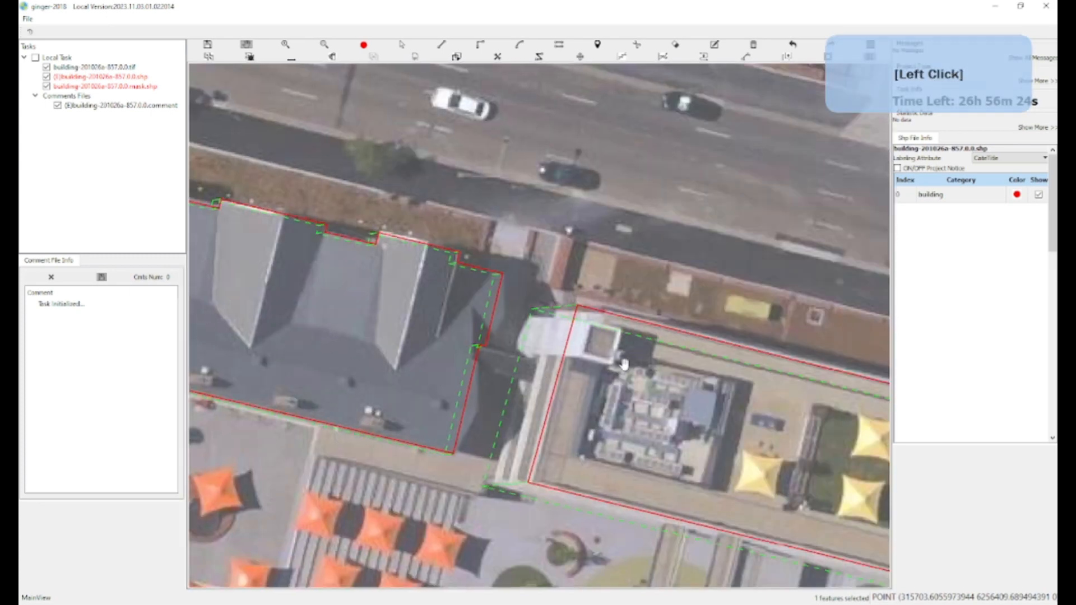
pyautogui.press('w')
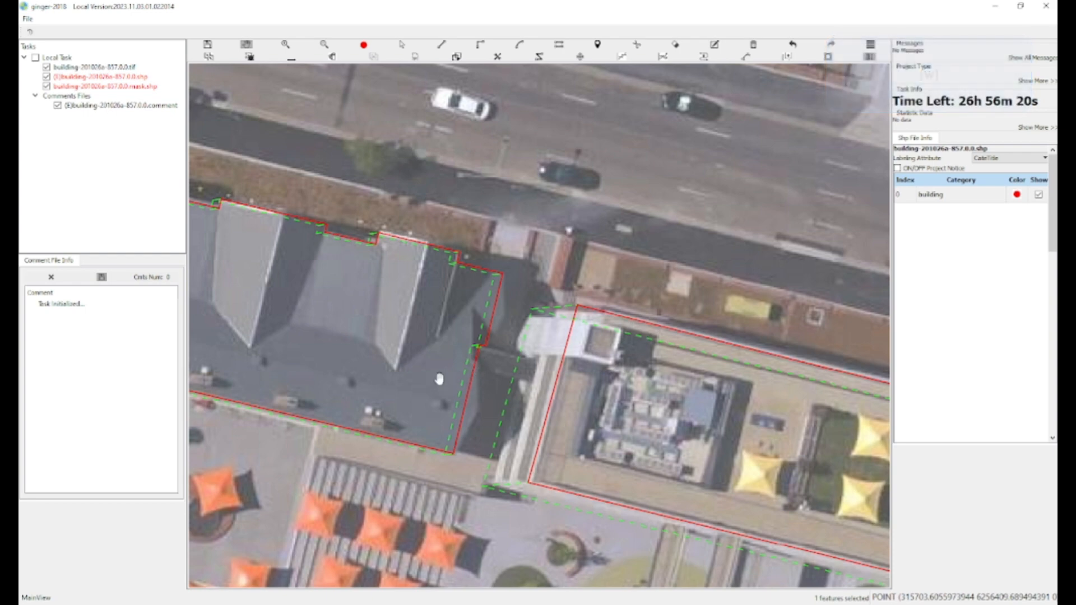
pyautogui.moveTo(437, 397); pyautogui.dragTo(441, 363)
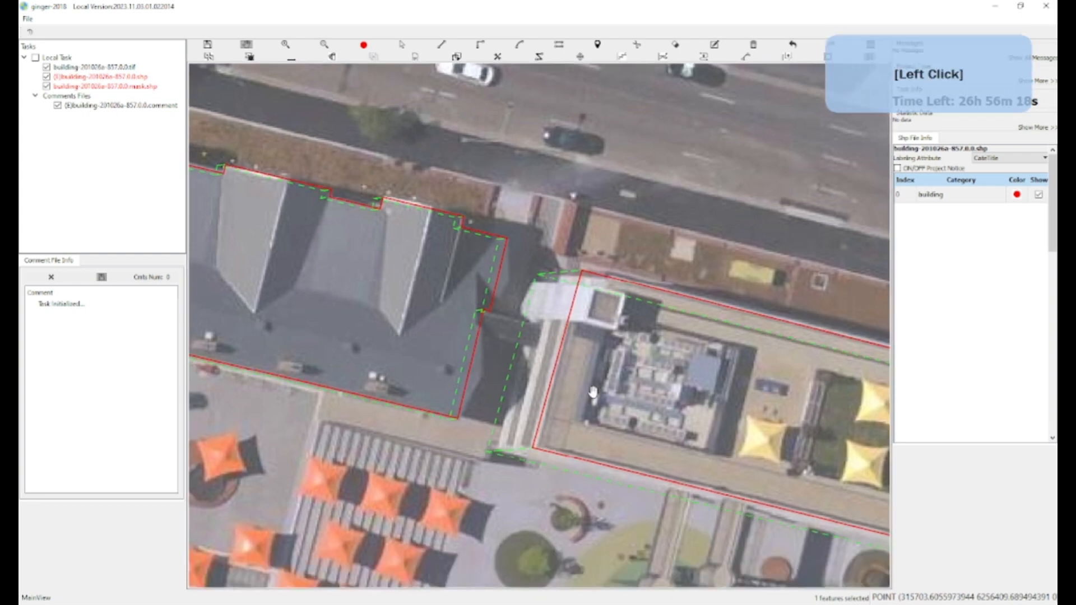
# Offset the U-shaped terrace building's footprint again, placing it closer to the west edge of the roof outline
pyautogui.click(596, 427)
pyautogui.press('ctrl')
pyautogui.keyDown('ctrl'); pyautogui.click(573, 432); pyautogui.keyUp('ctrl')
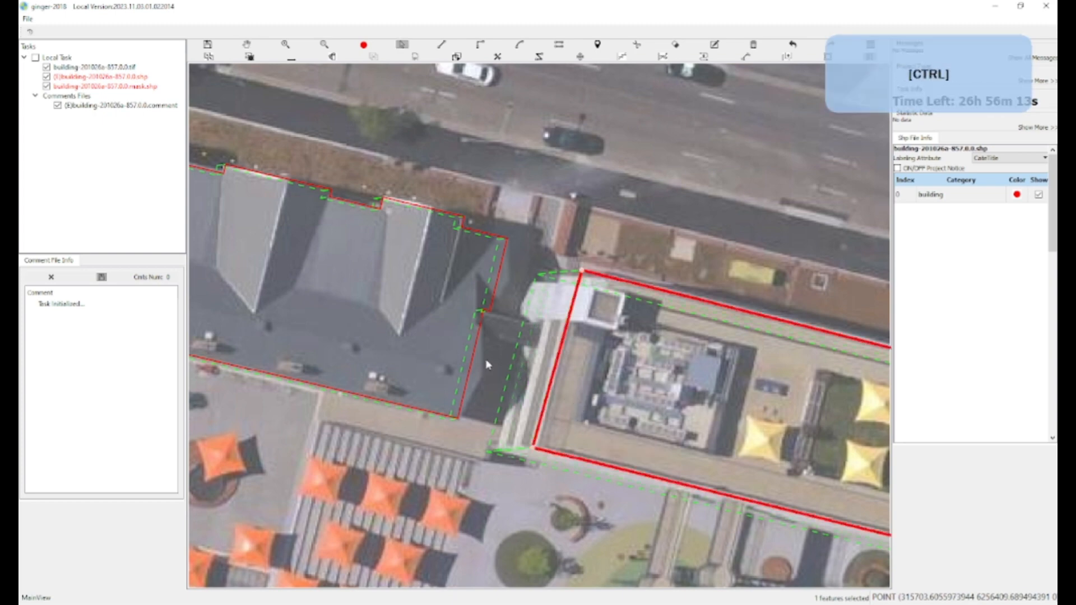
pyautogui.press('w')
pyautogui.press('a')
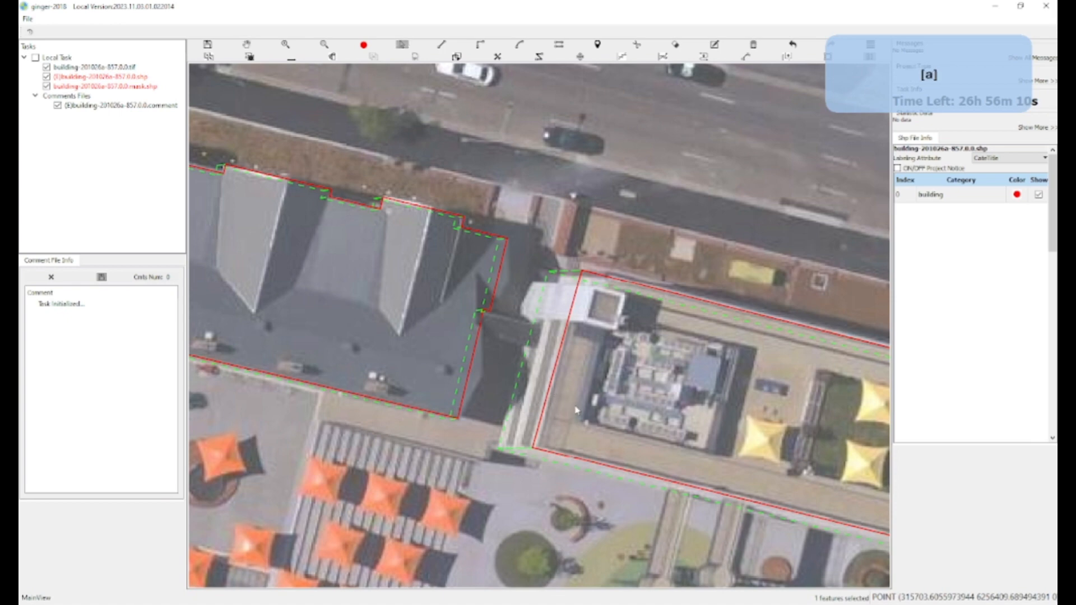
# Set Auto Building Vector with the U-shaped terrace building selected, and select the gabled building polygon
pyautogui.click(583, 396)
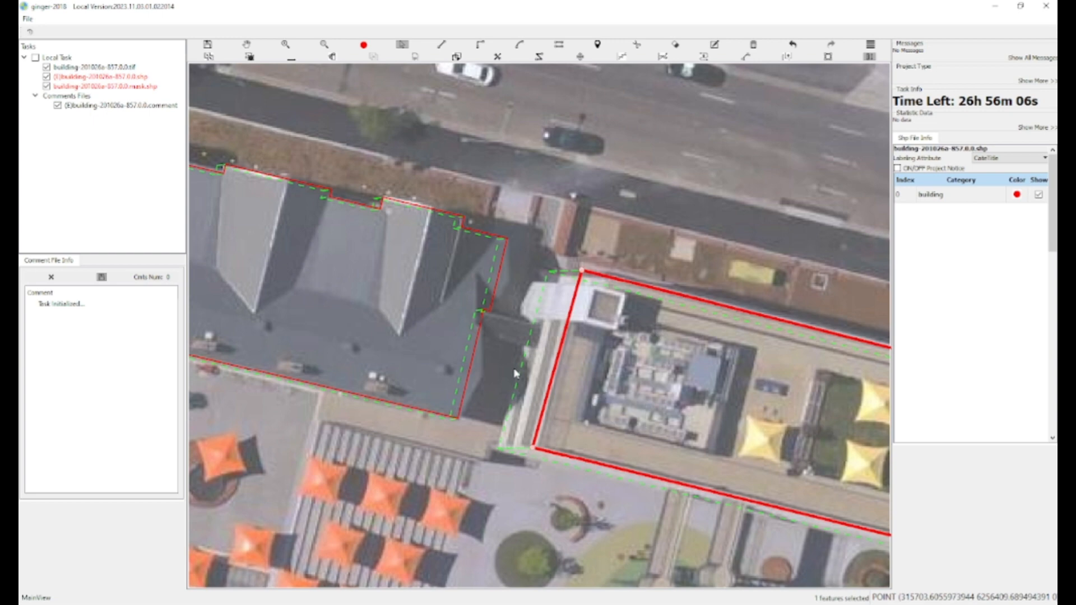
pyautogui.press('3')
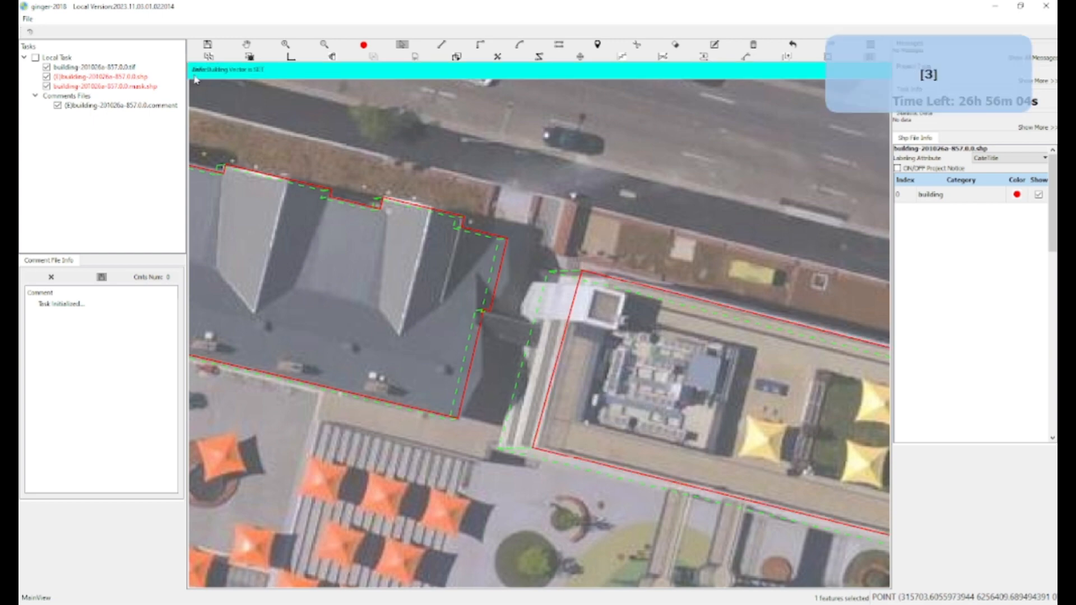
pyautogui.press('w')
pyautogui.moveTo(328, 186); pyautogui.dragTo(391, 190)
pyautogui.press('a')
pyautogui.click(387, 287)
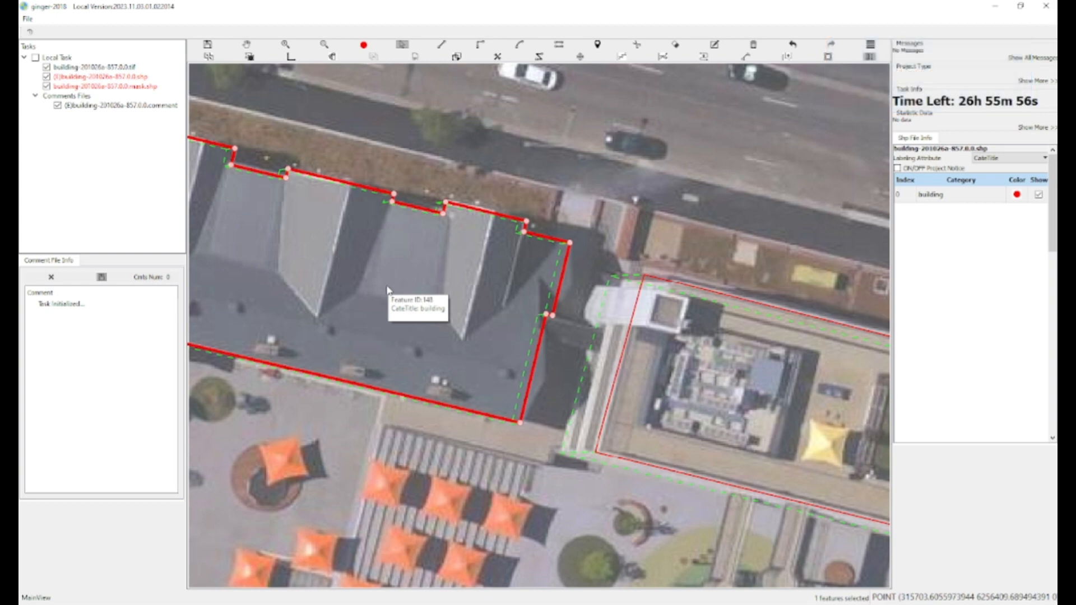
pyautogui.press('6')
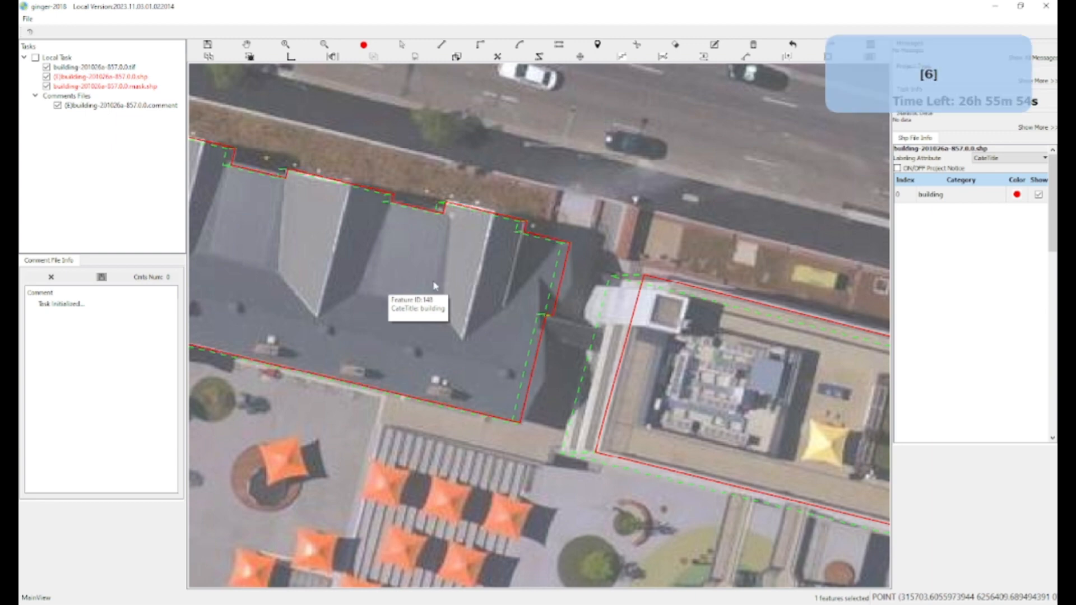
# Trace the narrow link between the gabled building's east notch and the U-shaped terrace building as a closed right-angled polygon
pyautogui.press('w')
pyautogui.moveTo(471, 315); pyautogui.dragTo(384, 289)
pyautogui.scroll(3, 526, 314)
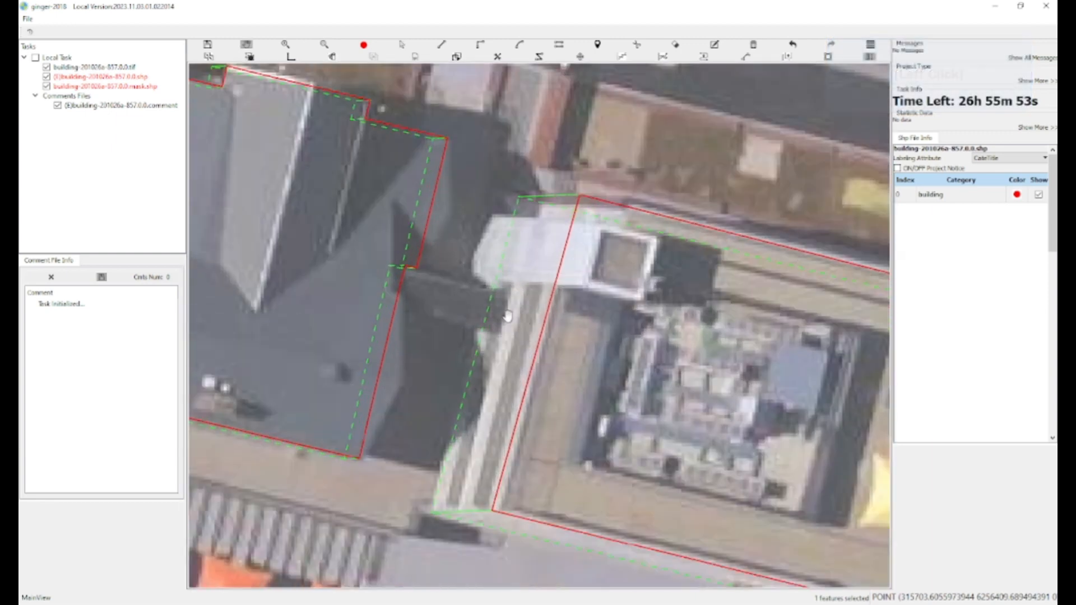
pyautogui.scroll(2, 507, 316)
pyautogui.press('h')
pyautogui.click(488, 336)
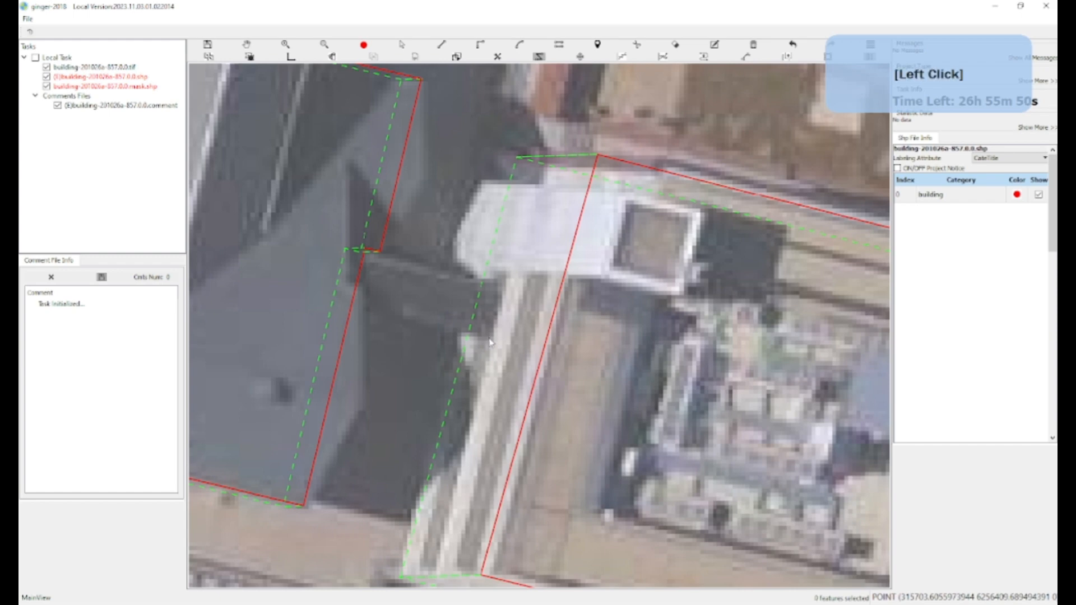
pyautogui.click(501, 290)
pyautogui.scroll(2, 367, 253)
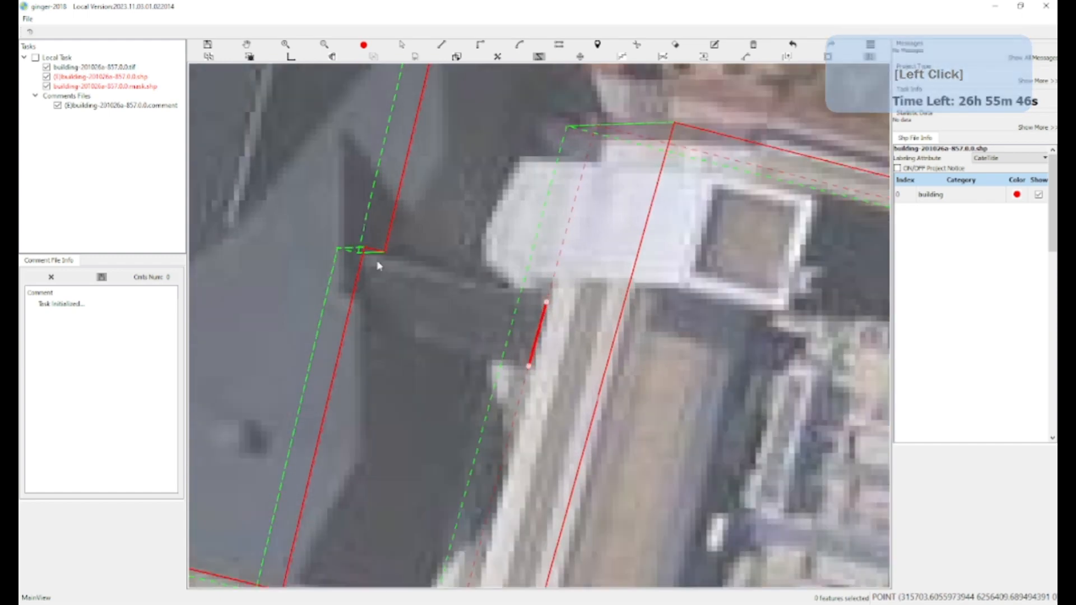
pyautogui.click(393, 256)
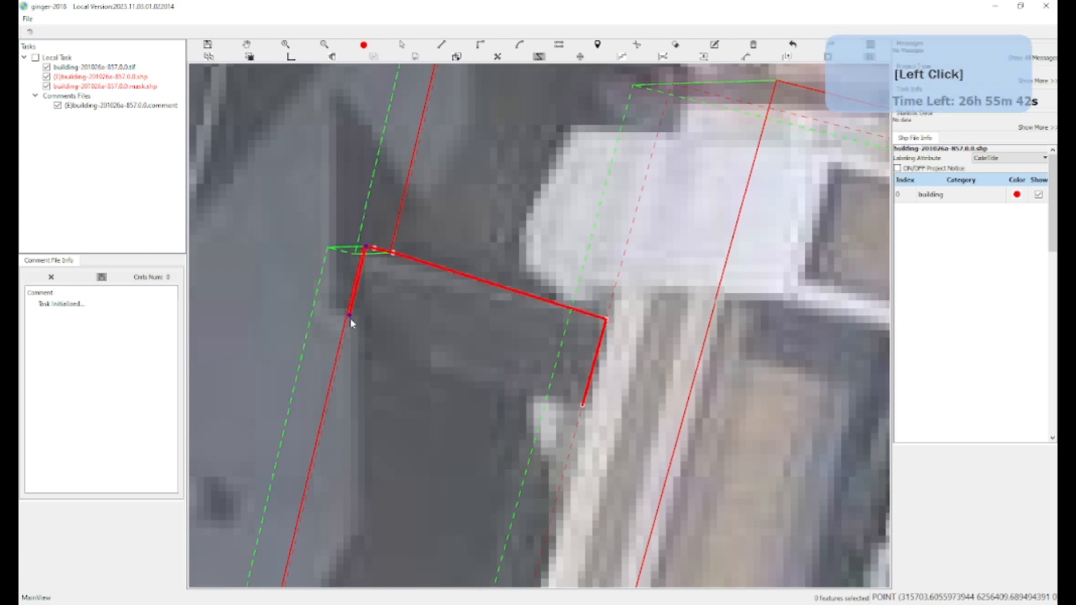
pyautogui.click(346, 336)
pyautogui.press('space')
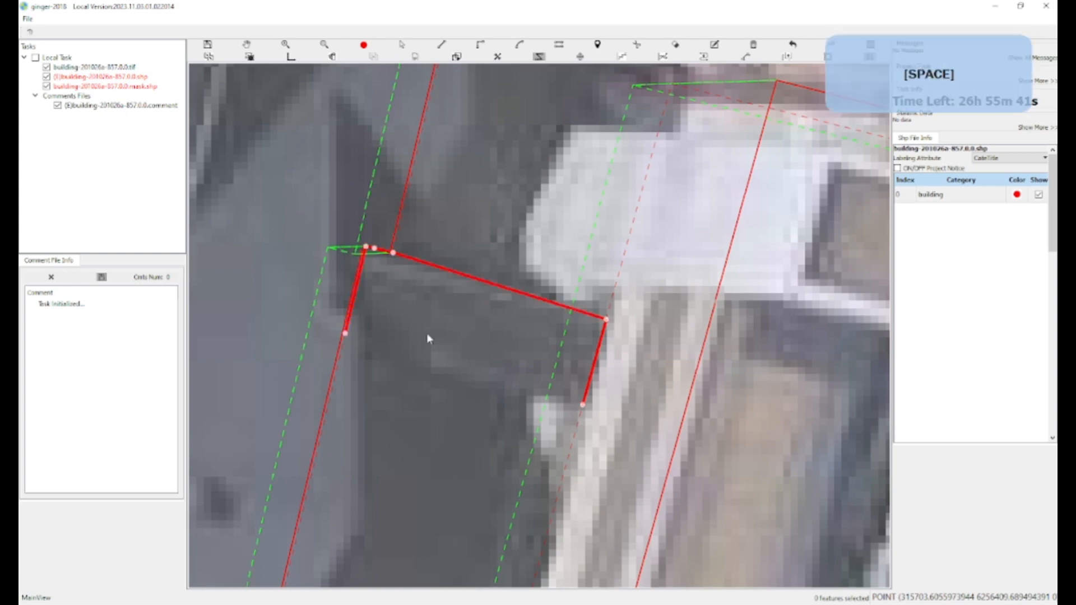
# Select the gabled building, the connecting link and the U-shaped terrace building together and confirm the operation on all three
pyautogui.scroll(-2, 426, 333)
pyautogui.scroll(-2, 425, 333)
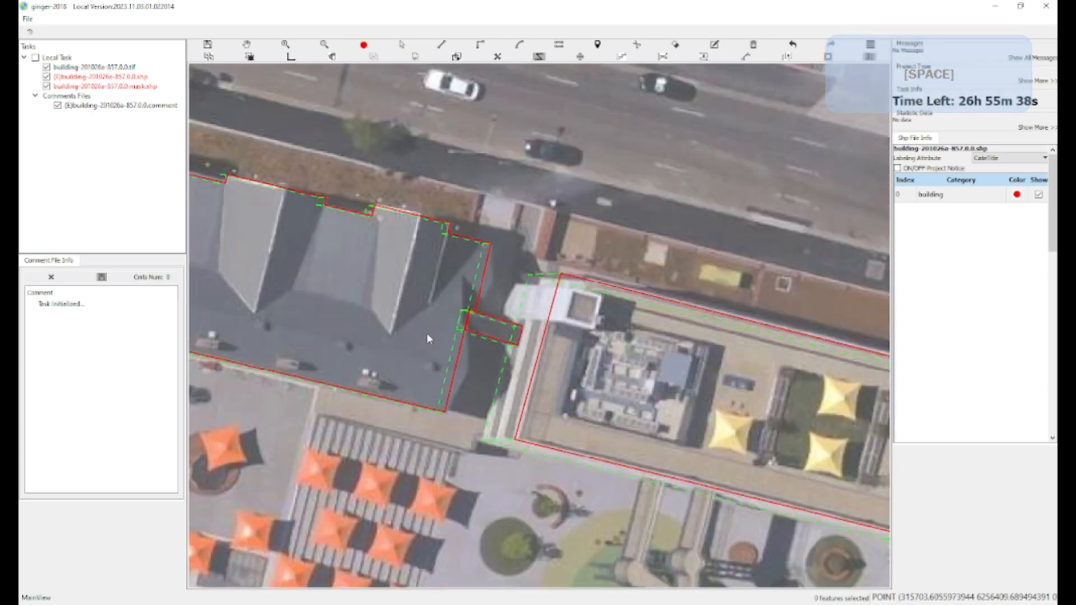
pyautogui.scroll(-2, 437, 325)
pyautogui.moveTo(514, 241); pyautogui.dragTo(469, 209)
pyautogui.press('4')
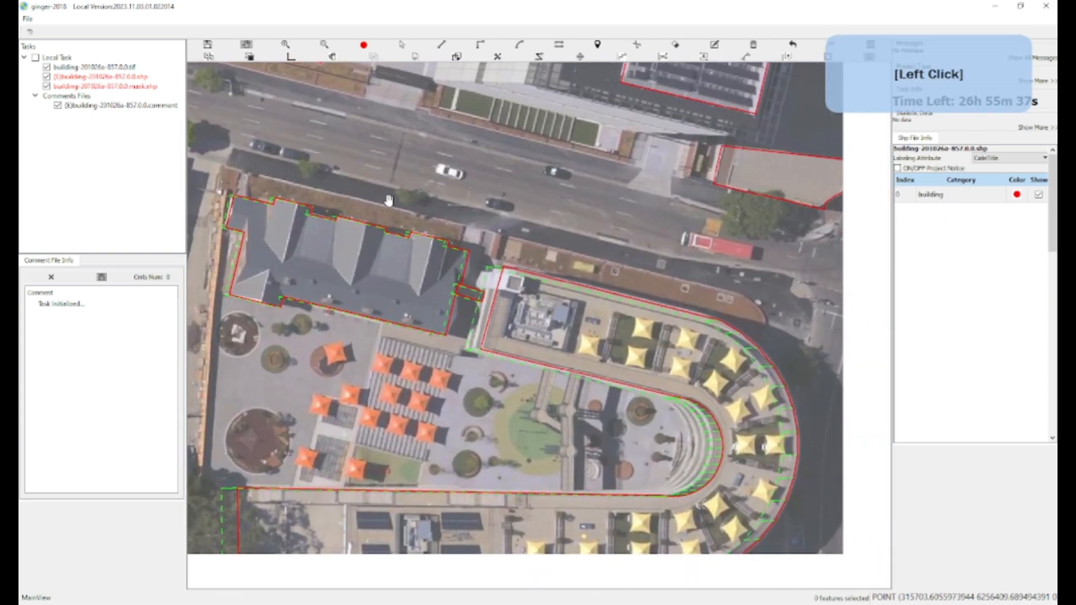
pyautogui.moveTo(388, 200); pyautogui.dragTo(529, 386)
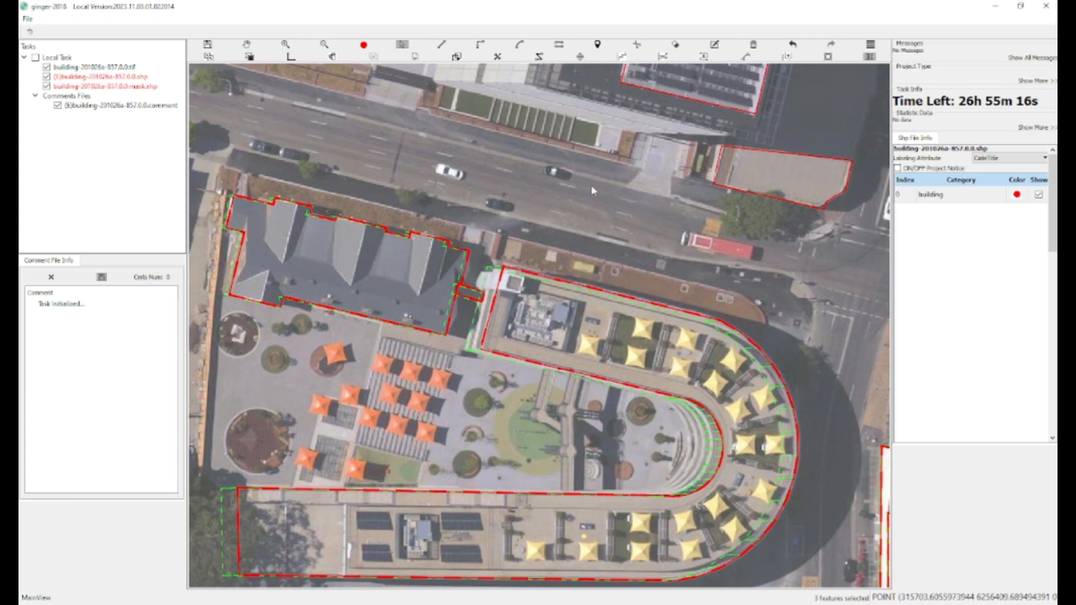
pyautogui.press('space')
# Examine the aerial image around the gabled and terrace buildings with the building and mask layers switched off and on
pyautogui.moveTo(514, 225); pyautogui.dragTo(602, 245)
pyautogui.scroll(-1, 602, 246)
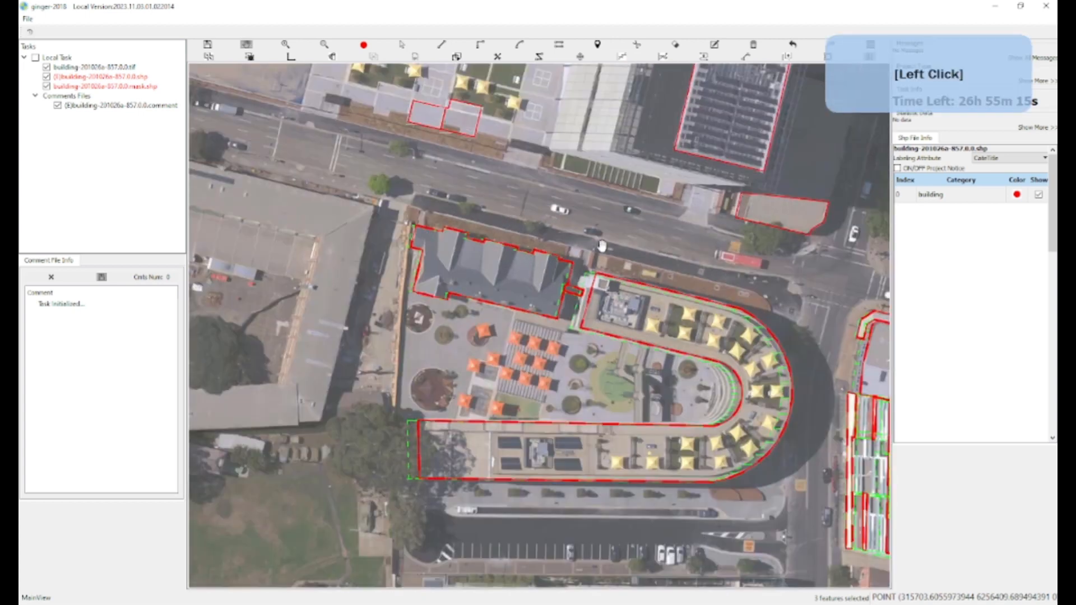
pyautogui.scroll(-1, 602, 246)
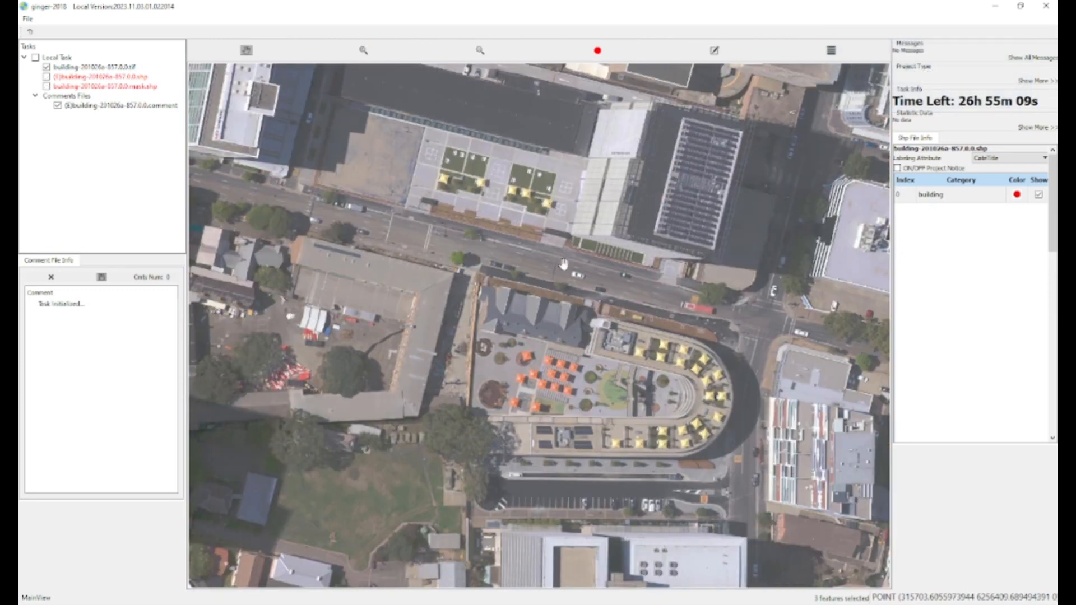
pyautogui.moveTo(564, 264); pyautogui.dragTo(434, 276)
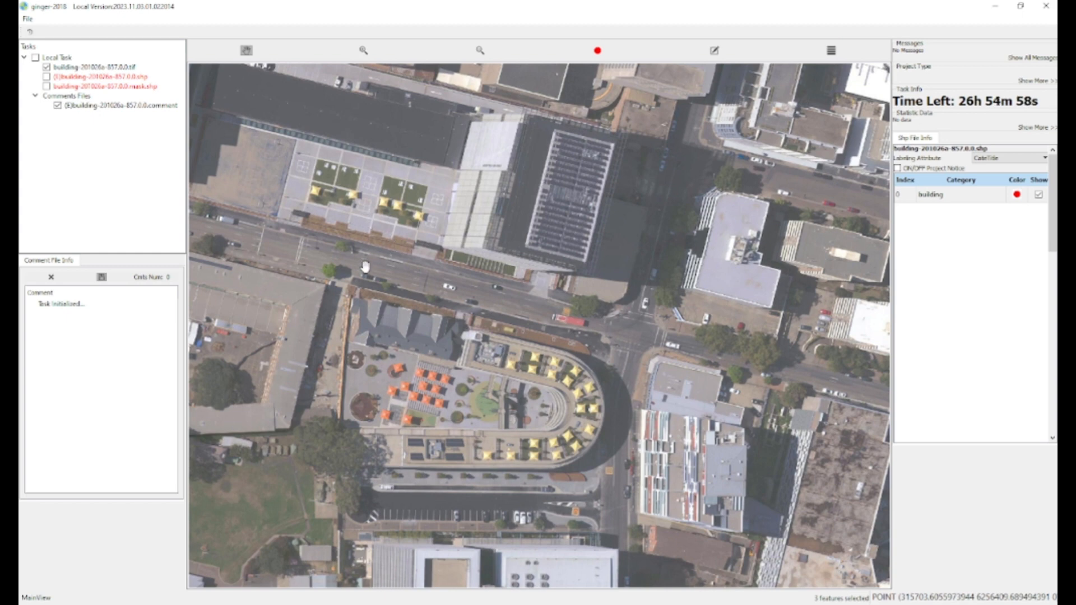
pyautogui.moveTo(365, 268); pyautogui.dragTo(415, 281)
pyautogui.press('r')
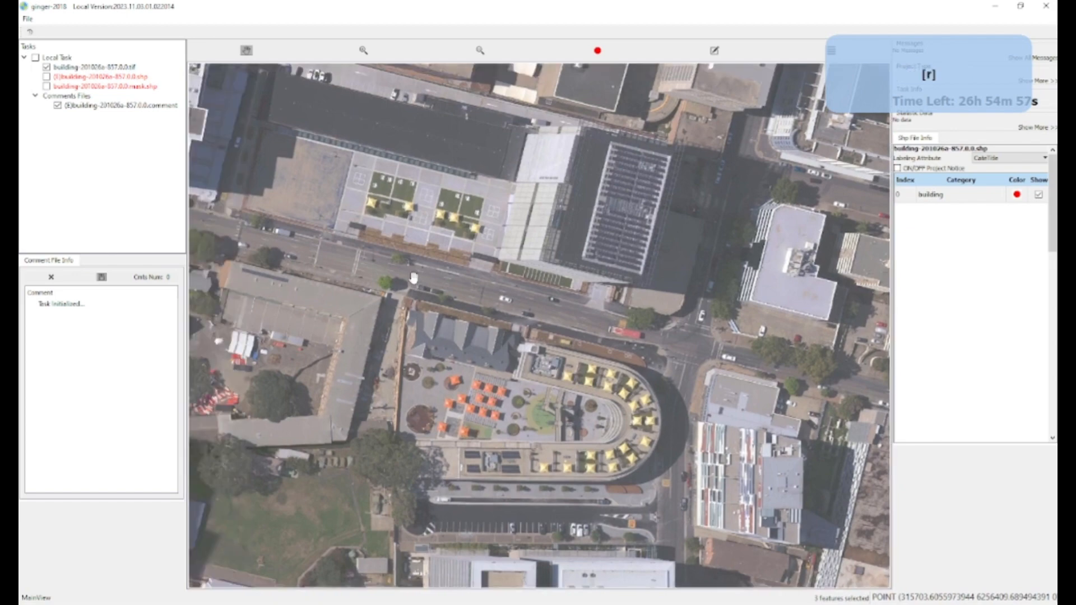
pyautogui.press('r')
pyautogui.press('r')
# Survey the city blocks further north, comparing the digitised roofs and footprints with the bare aerial image
pyautogui.moveTo(274, 147); pyautogui.dragTo(466, 338)
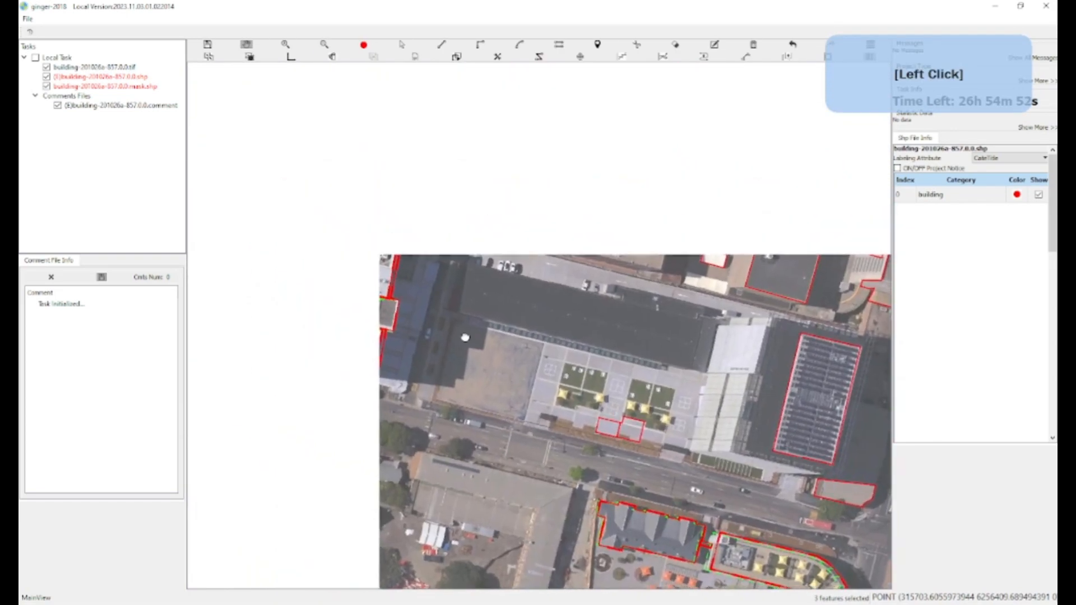
pyautogui.moveTo(404, 251); pyautogui.dragTo(468, 389)
pyautogui.press('r')
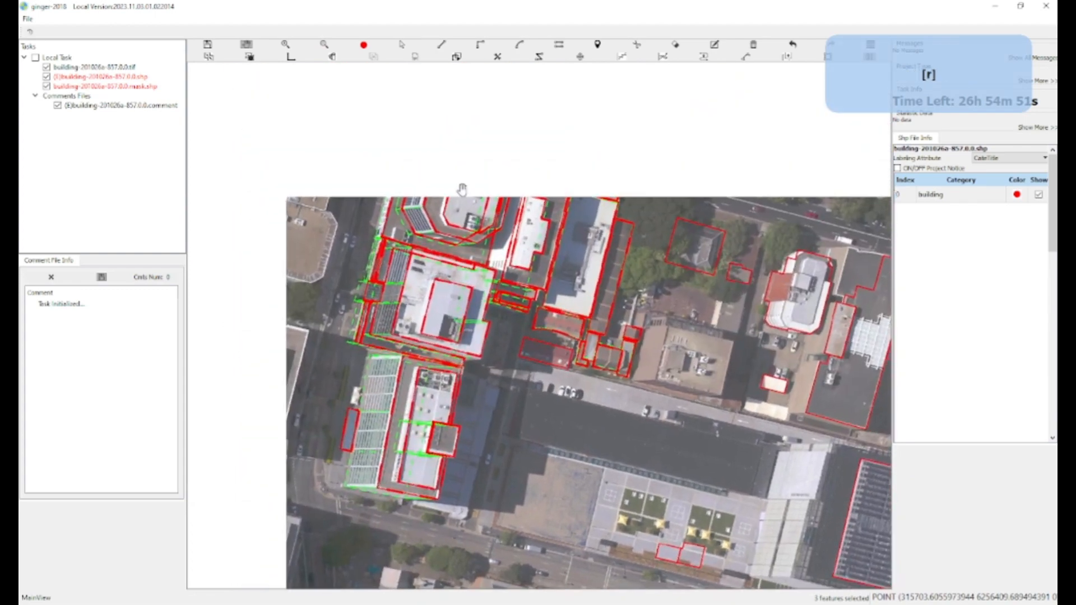
pyautogui.moveTo(482, 140); pyautogui.dragTo(379, 429)
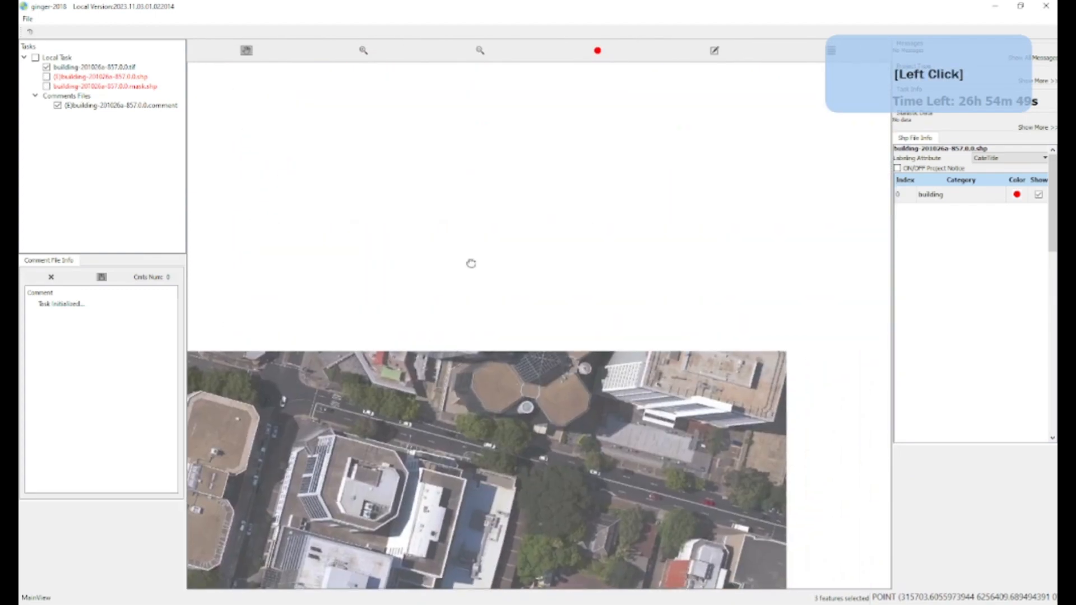
pyautogui.press('r')
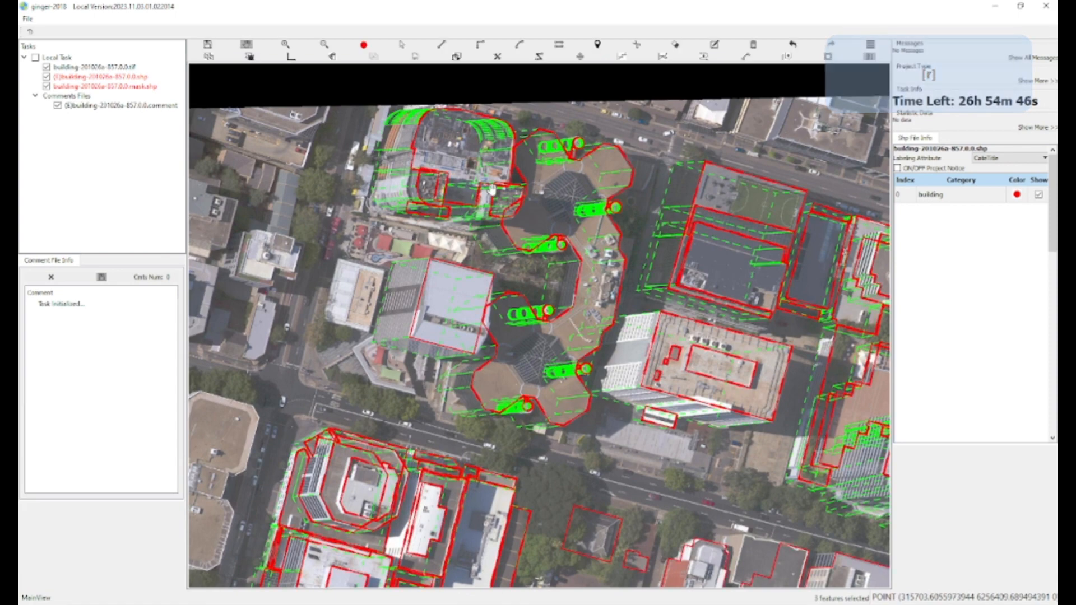
pyautogui.scroll(1, 458, 181)
pyautogui.press('r')
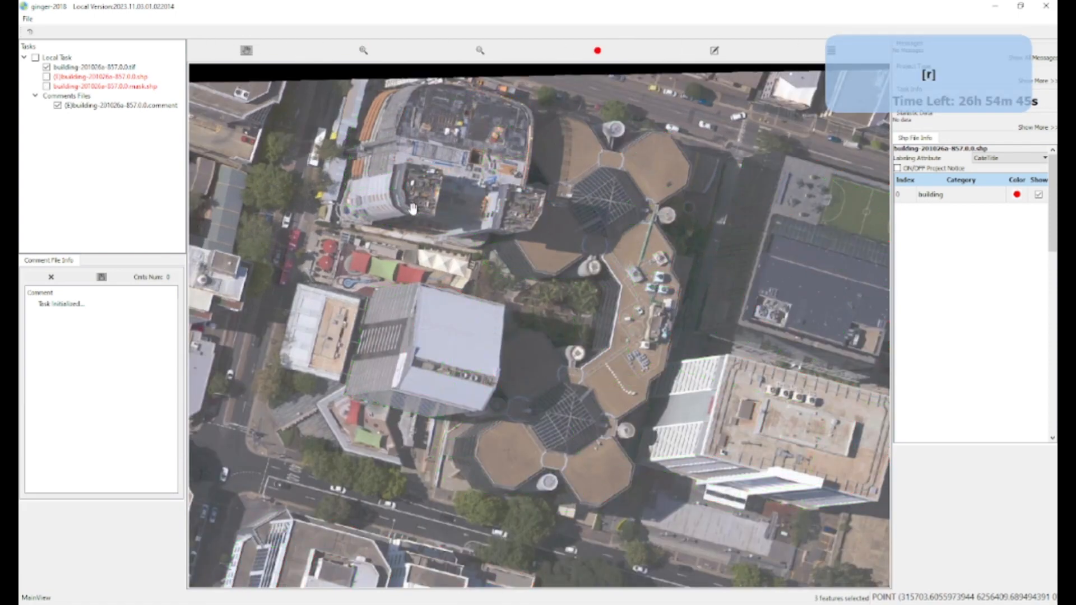
# Compare the curved high-rise's roof outlines with the bare aimage by switching the building and mask layers off and on
pyautogui.press('r')
pyautogui.scroll(1, 409, 203)
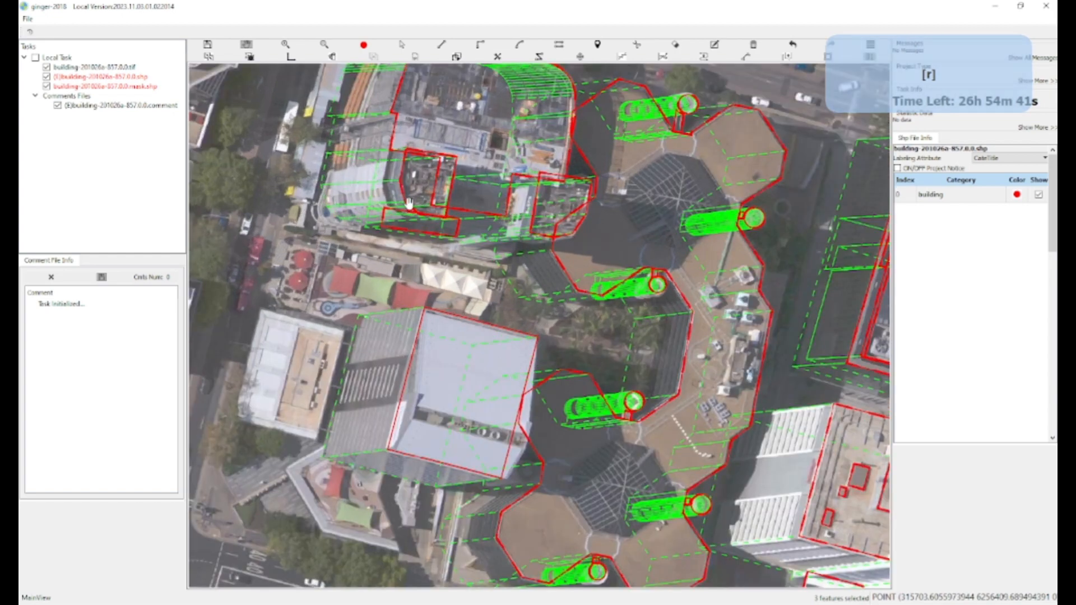
pyautogui.scroll(1, 410, 205)
pyautogui.press('r')
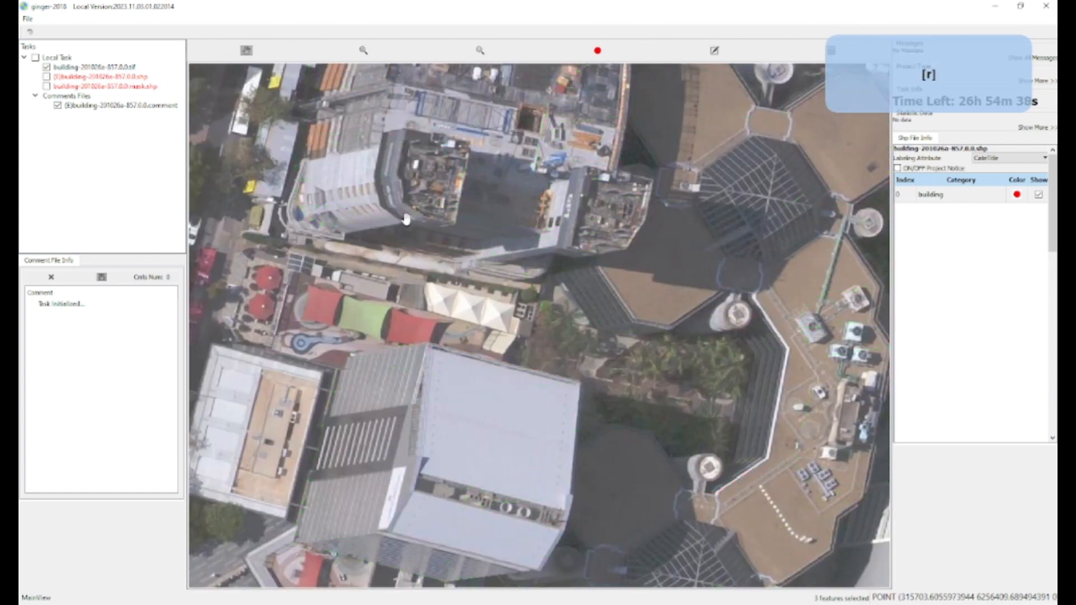
pyautogui.press('r')
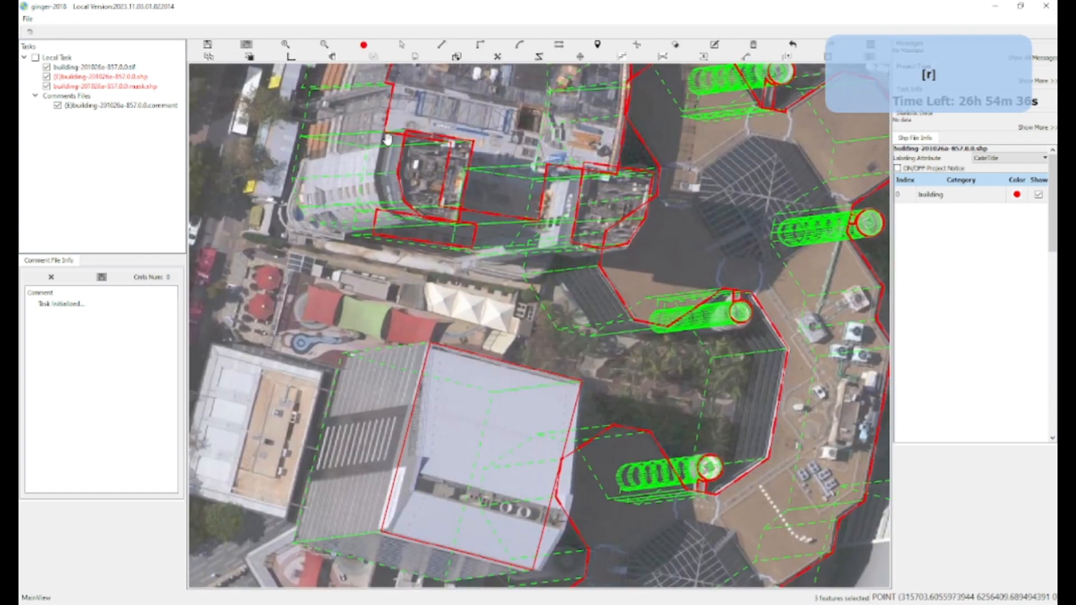
pyautogui.scroll(3, 392, 182)
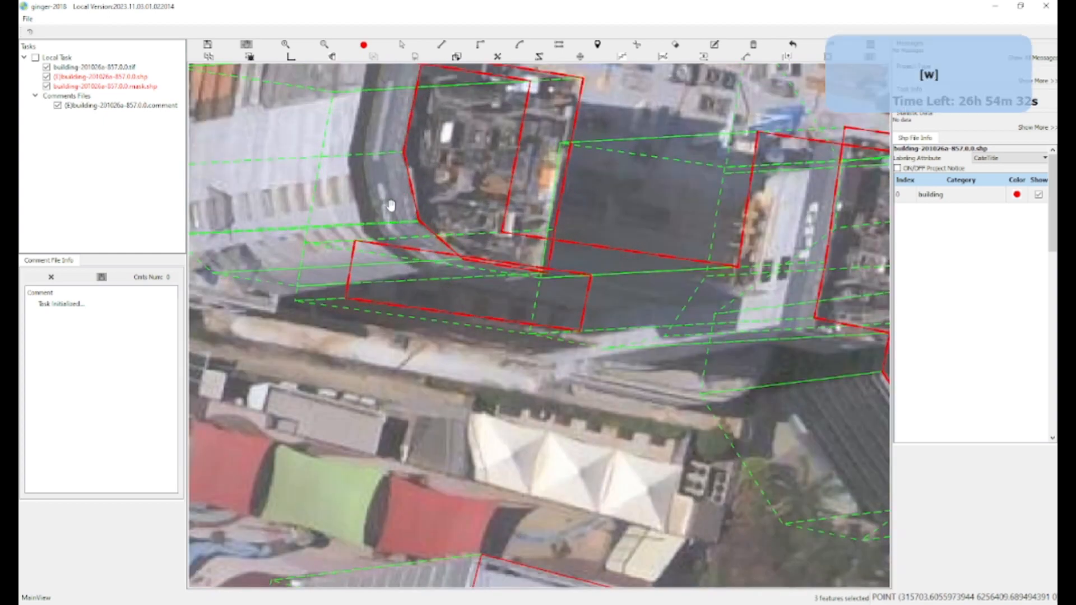
pyautogui.moveTo(392, 225); pyautogui.dragTo(395, 346)
pyautogui.scroll(2, 390, 193)
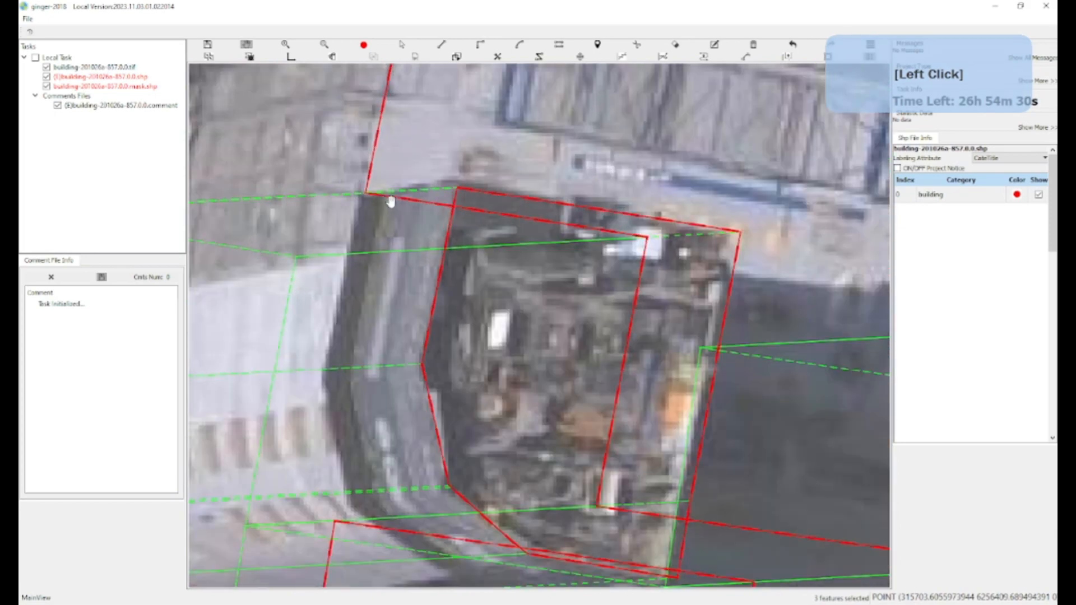
pyautogui.press('h')
pyautogui.click(374, 204)
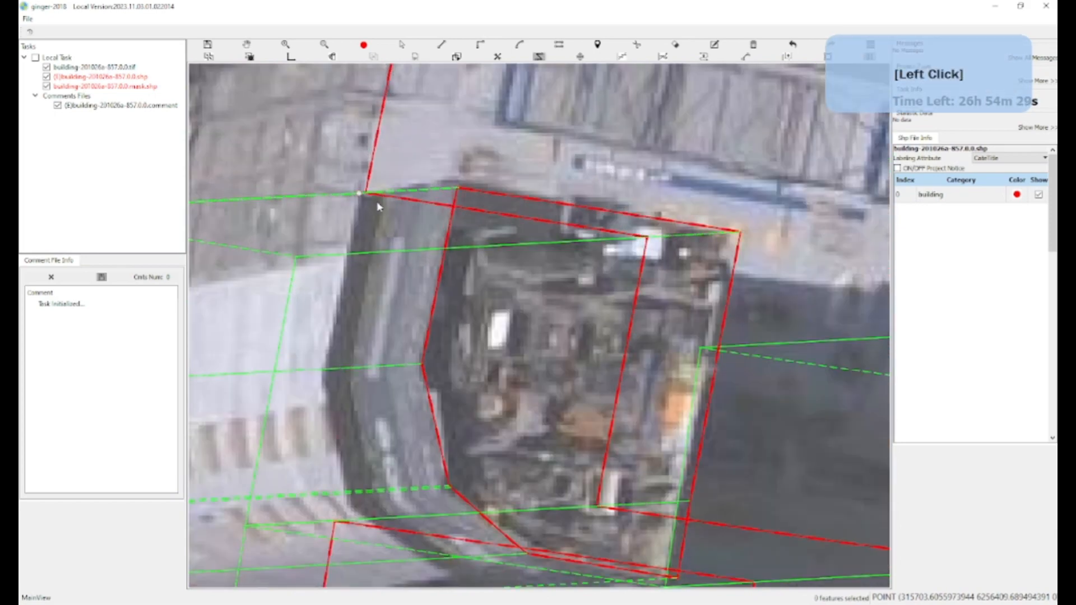
pyautogui.press('w')
pyautogui.scroll(1, 373, 297)
pyautogui.moveTo(355, 289); pyautogui.dragTo(350, 178)
pyautogui.moveTo(390, 464); pyautogui.dragTo(374, 403)
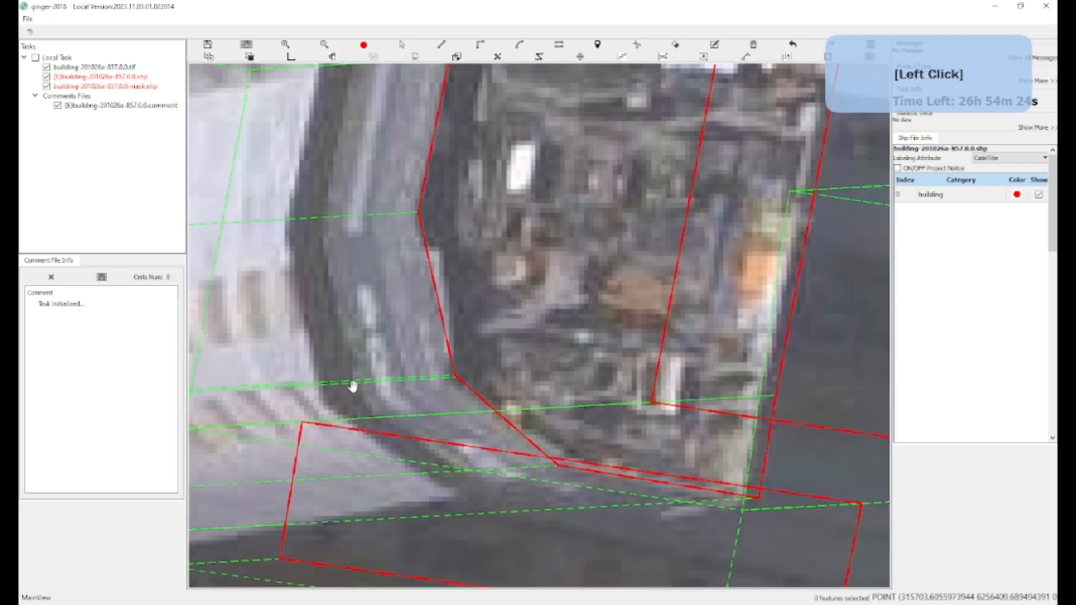
pyautogui.press('h')
pyautogui.click(357, 385)
pyautogui.press('a')
pyautogui.press('h')
pyautogui.scroll(1, 351, 387)
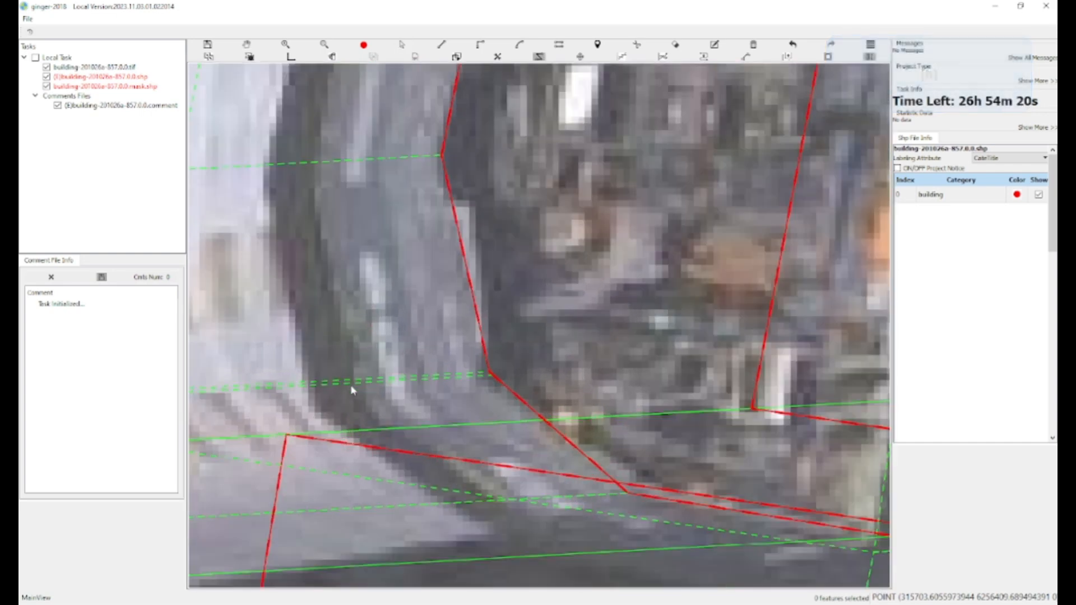
pyautogui.press('h')
pyautogui.click(347, 384)
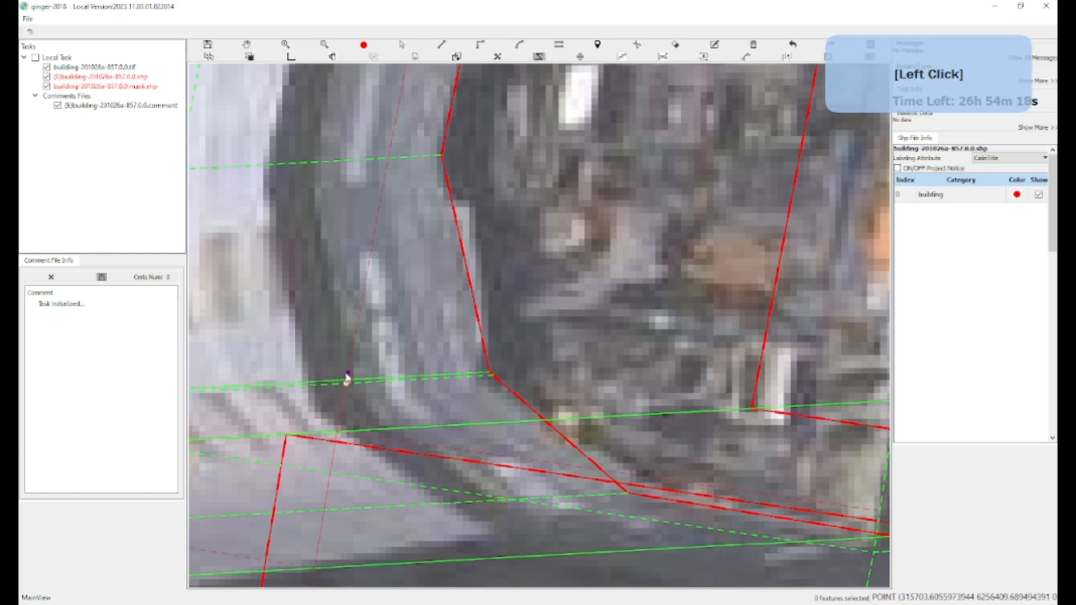
pyautogui.press('h')
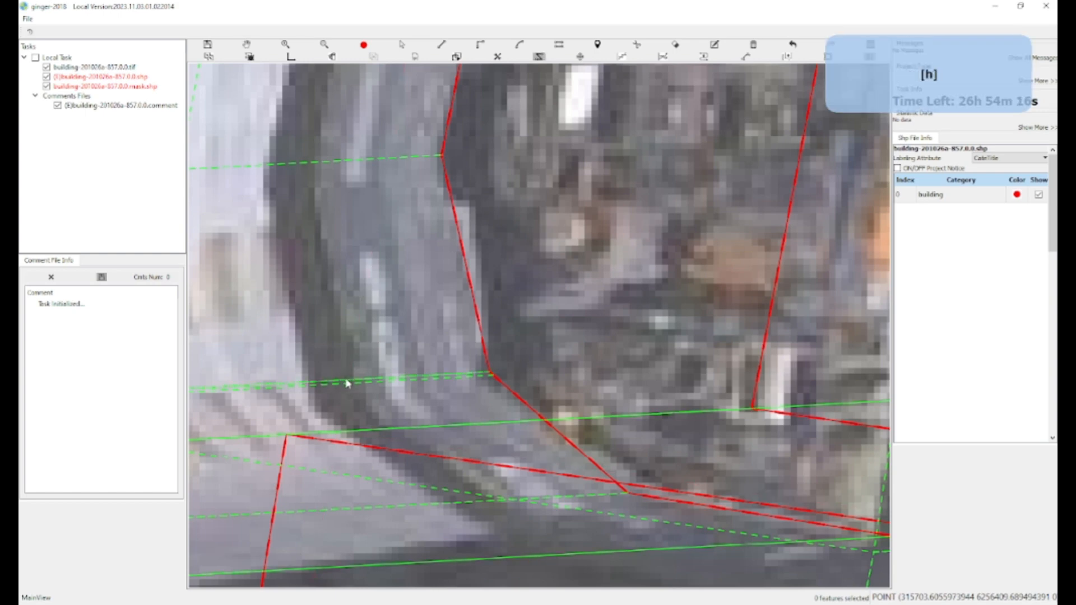
# Trace the inner edge of the narrow strip west of the curved high-rise's rooftop plant area, up to the main roof's notch corner
pyautogui.click(346, 381)
pyautogui.click(343, 365)
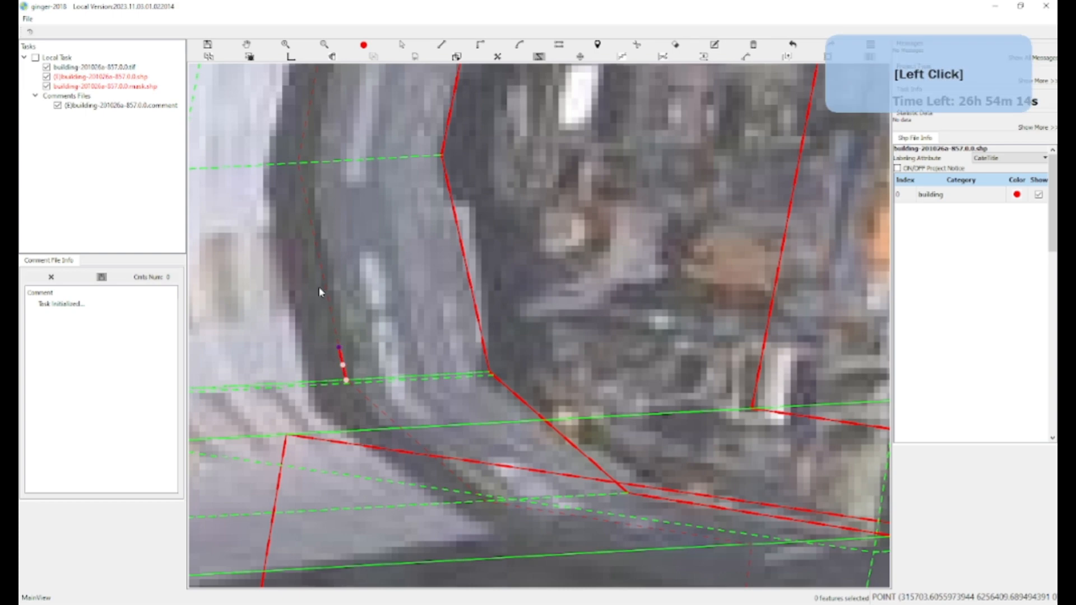
pyautogui.moveTo(317, 298); pyautogui.dragTo(332, 487)
pyautogui.scroll(-1, 317, 341)
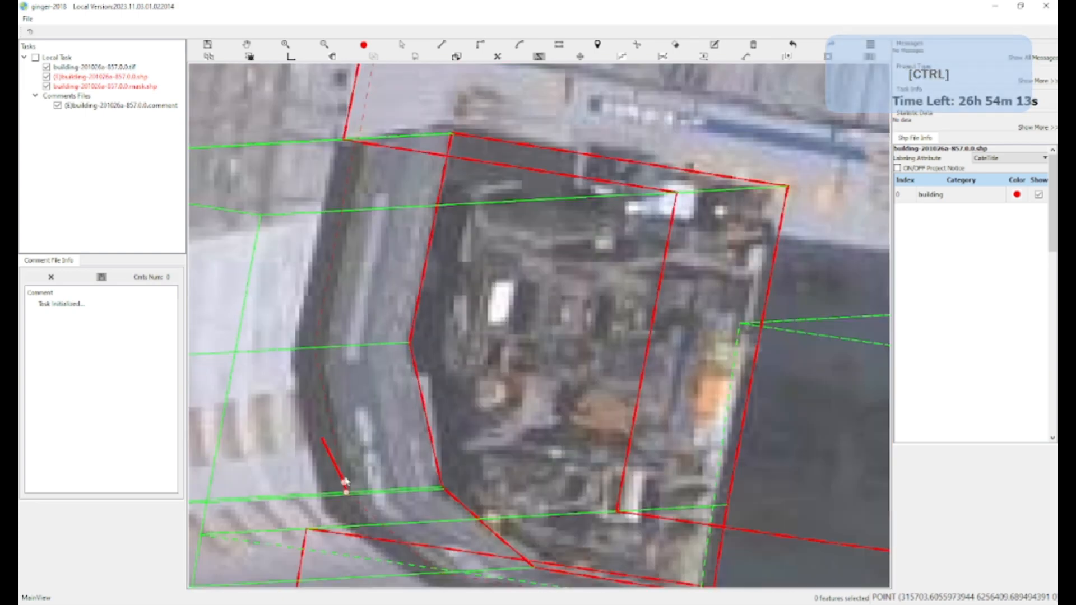
pyautogui.click(314, 348)
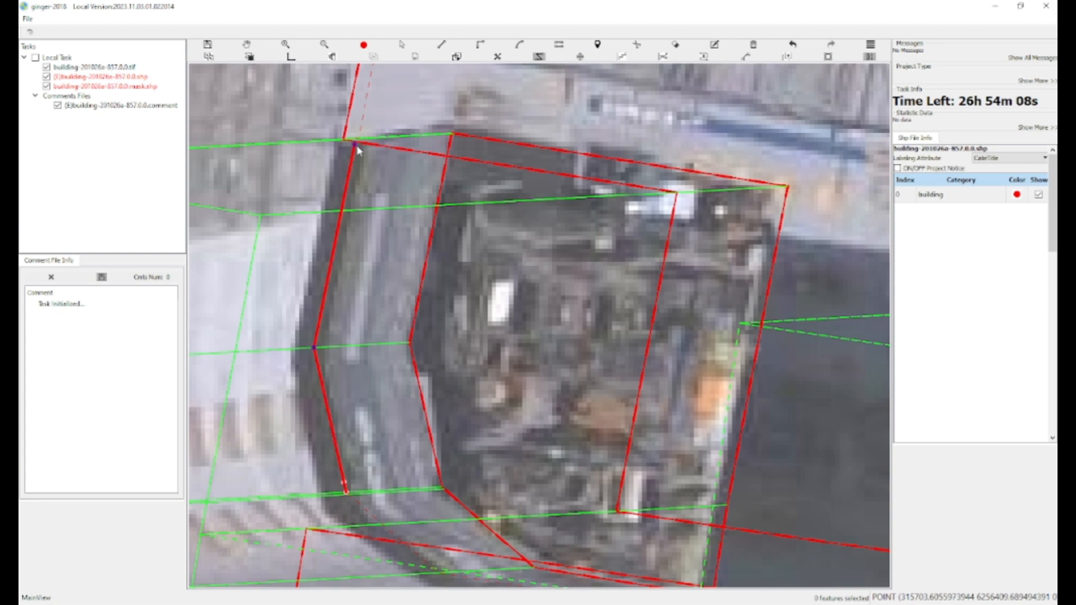
pyautogui.scroll(2, 358, 143)
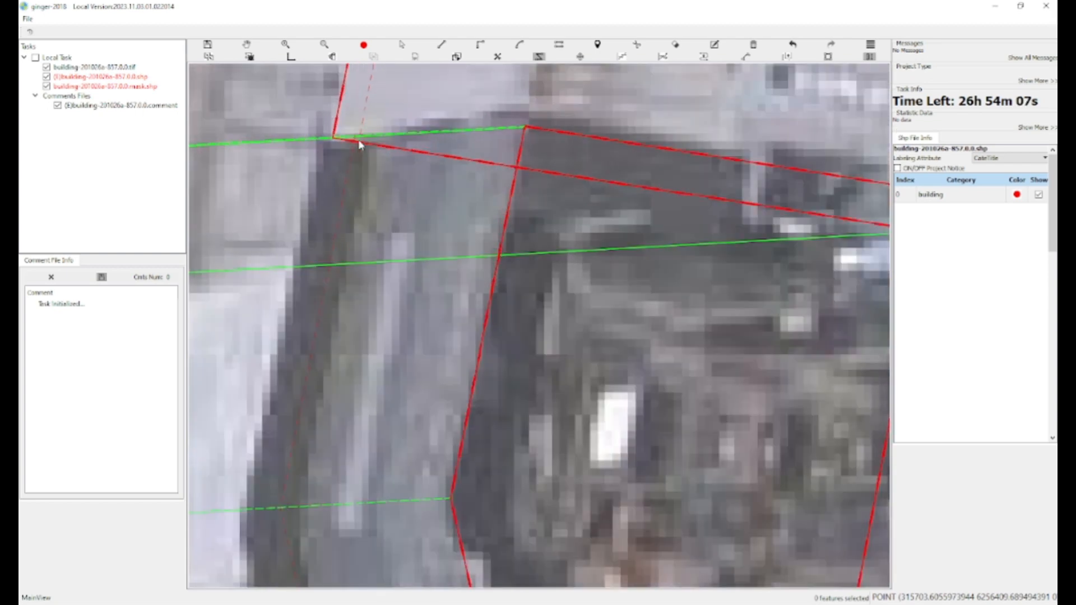
pyautogui.click(356, 140)
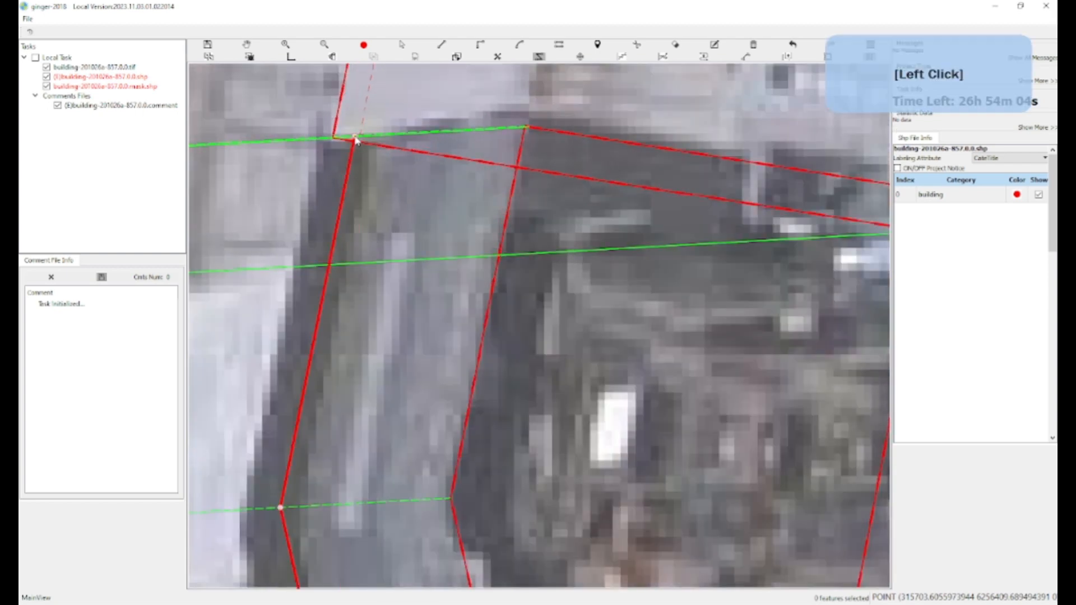
# Add a right-angled north end and a parallel outer edge to the strip, and close it as a building polygon
pyautogui.press('f')
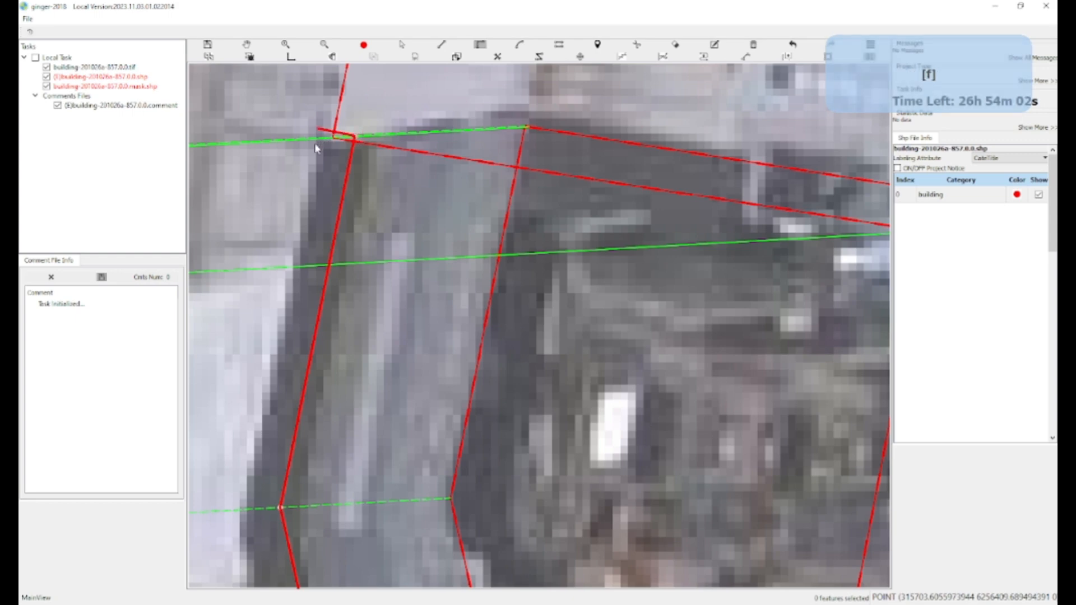
pyautogui.click(315, 143)
pyautogui.keyDown('ctrl'); pyautogui.click(291, 268); pyautogui.keyUp('ctrl')
pyautogui.moveTo(291, 268); pyautogui.dragTo(328, 112)
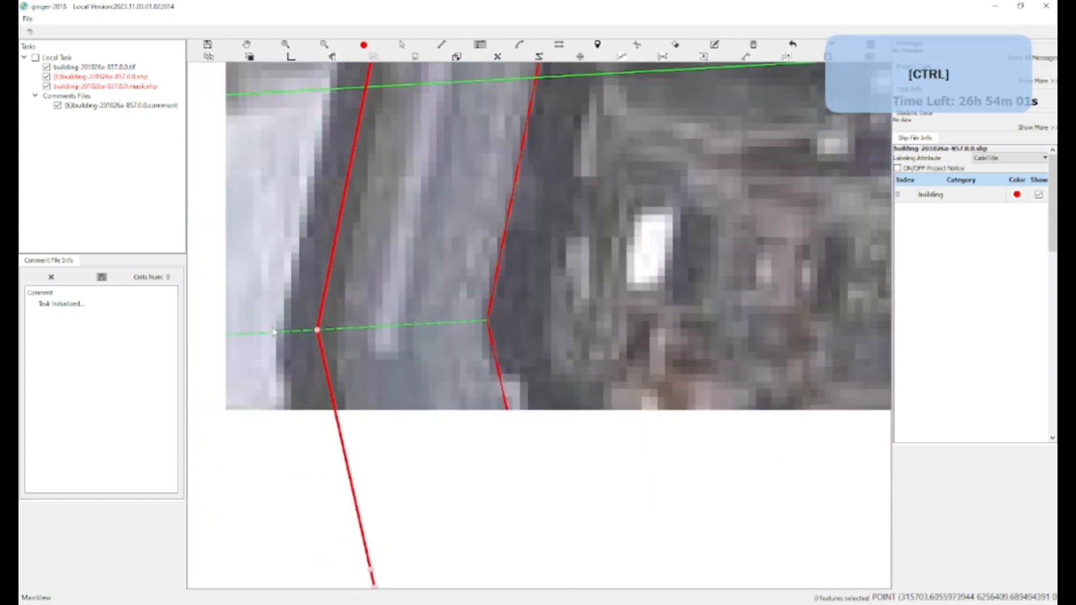
pyautogui.click(279, 336)
pyautogui.press('d')
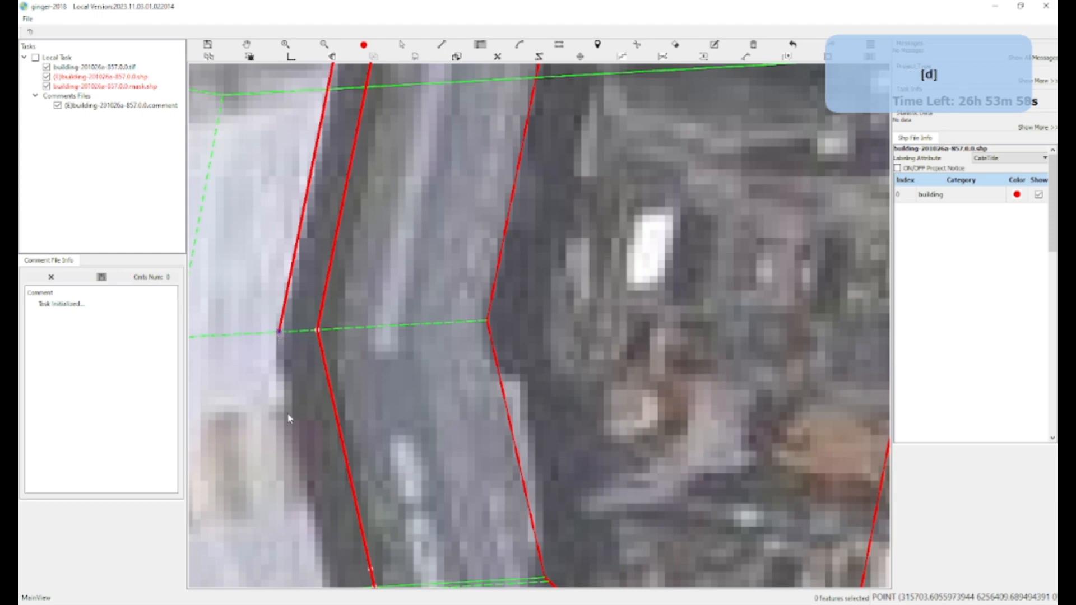
pyautogui.moveTo(293, 437); pyautogui.dragTo(240, 234)
pyautogui.press('s')
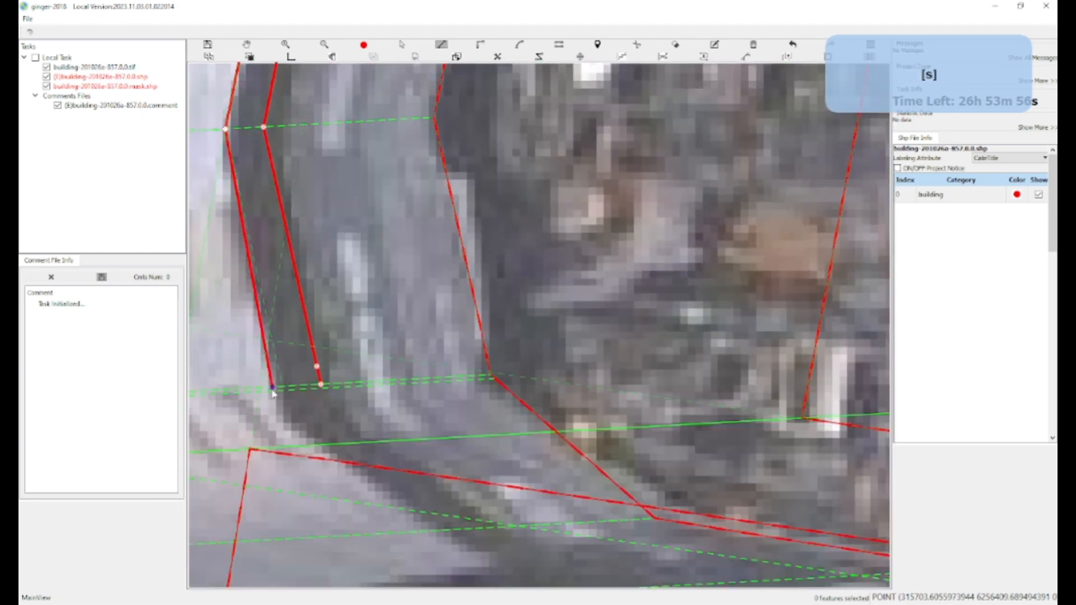
pyautogui.click(273, 388)
pyautogui.press('space')
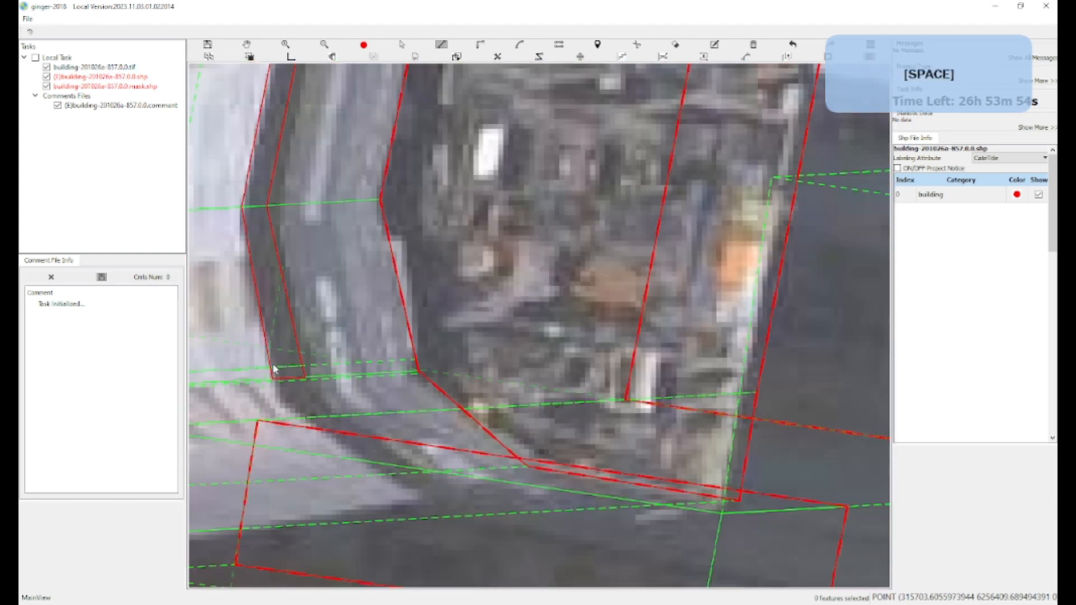
# Select the new strip together with the curved high-rise's neighbouring roof polygons and link them as one building
pyautogui.scroll(-6, 275, 369)
pyautogui.press('w')
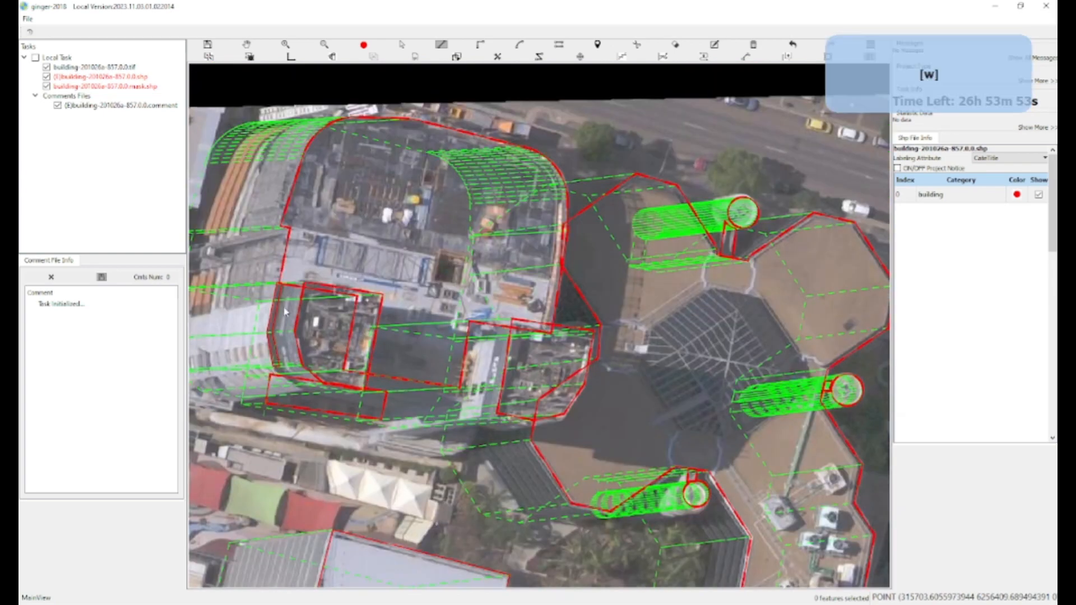
pyautogui.click(279, 292)
pyautogui.press('a')
pyautogui.moveTo(217, 214); pyautogui.dragTo(350, 425)
pyautogui.press('4')
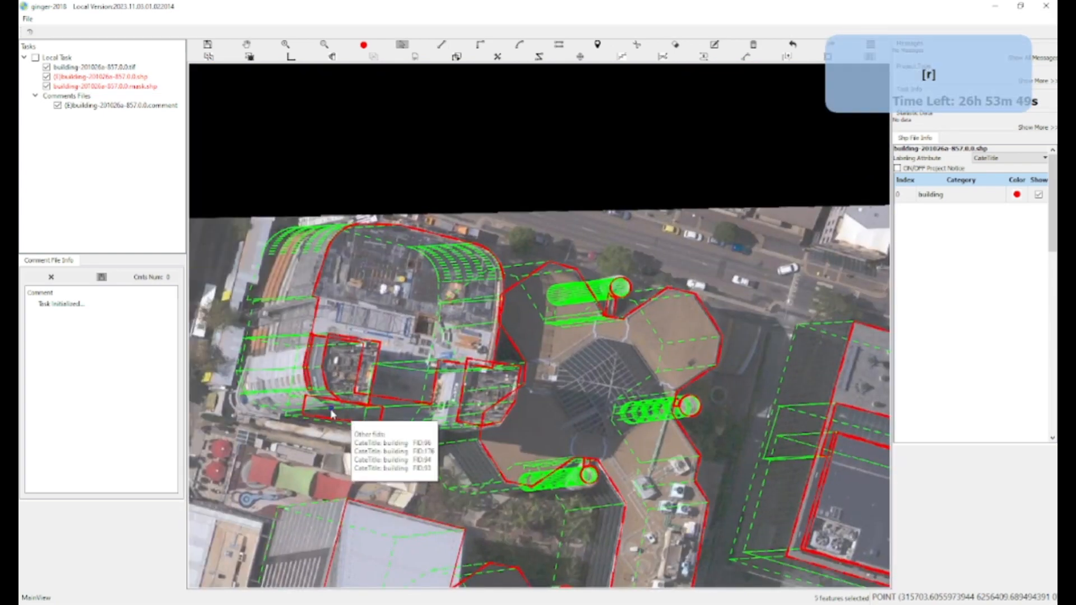
# Check the curved high-rise's outlines and footprints against the bare aerial image, switching the building and mask layers off and on
pyautogui.scroll(2, 311, 387)
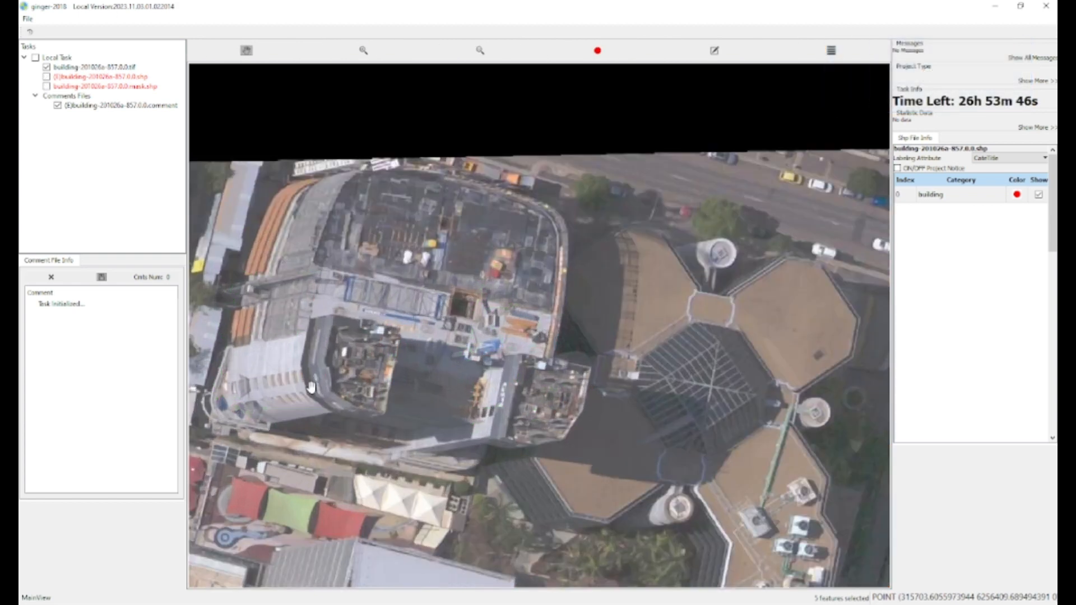
pyautogui.press('r')
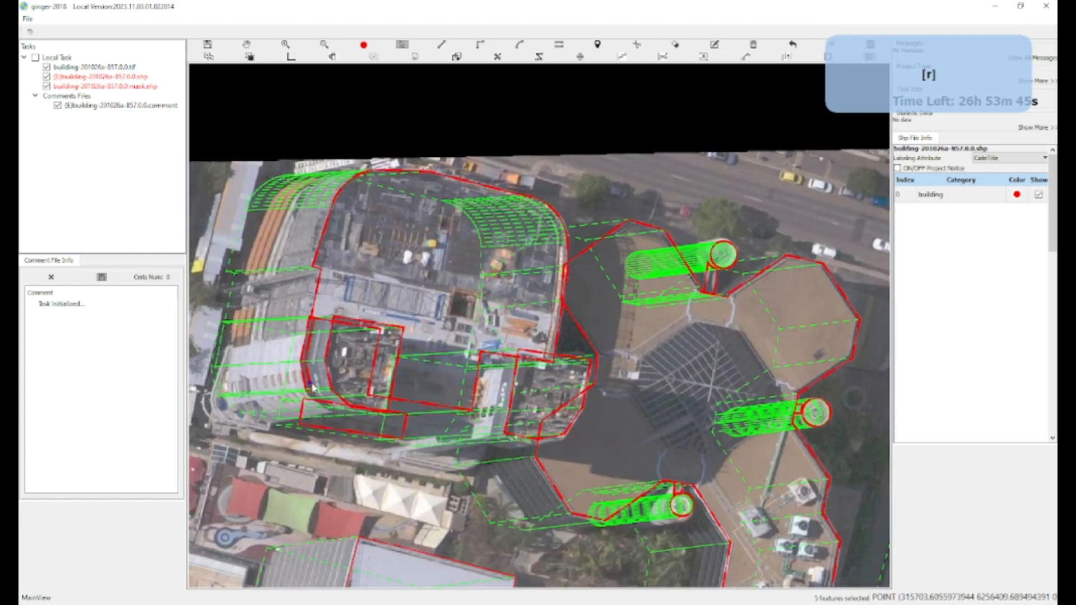
pyautogui.press('r')
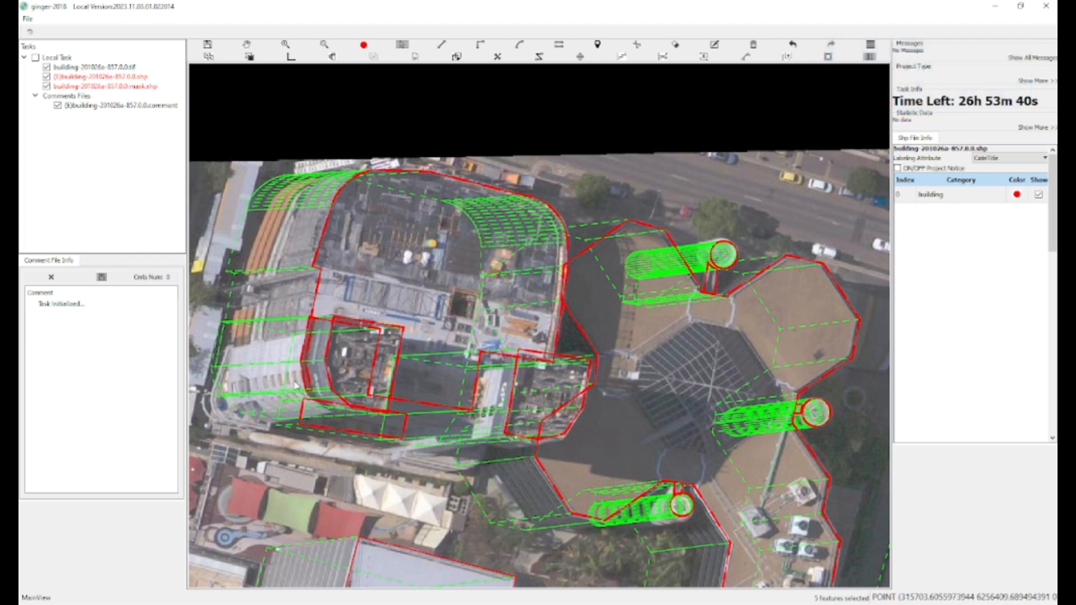
pyautogui.press('r')
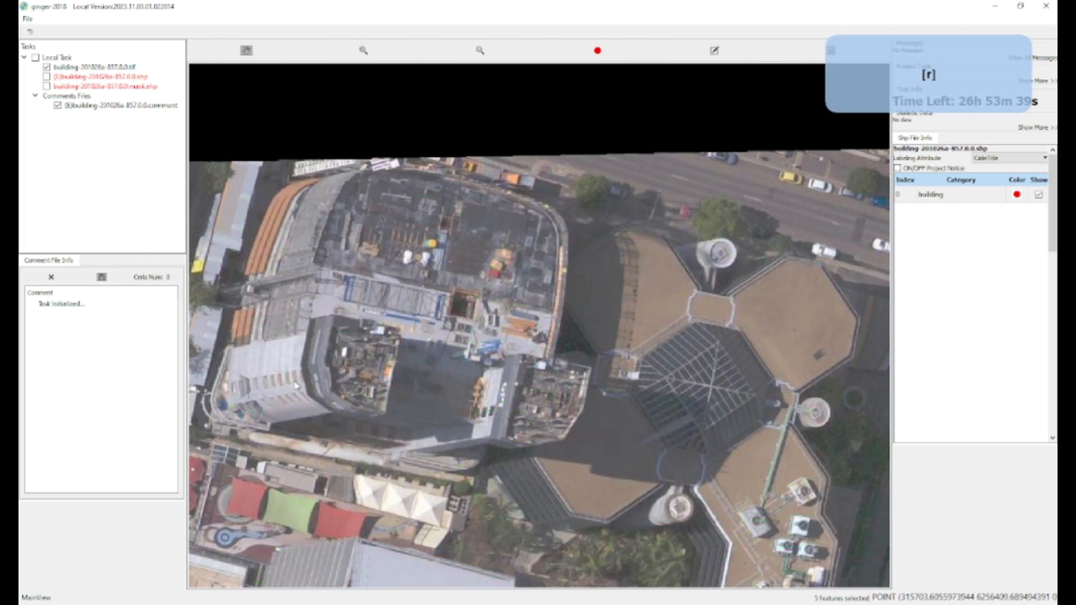
pyautogui.press('r')
pyautogui.press('r')
pyautogui.press('r')
pyautogui.press('r')
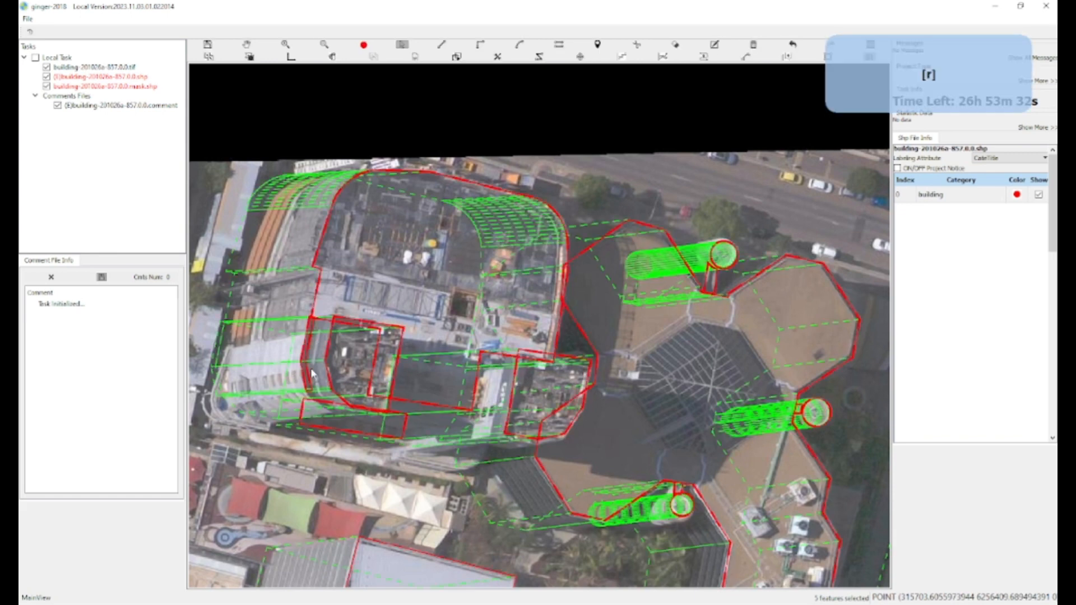
pyautogui.press('r')
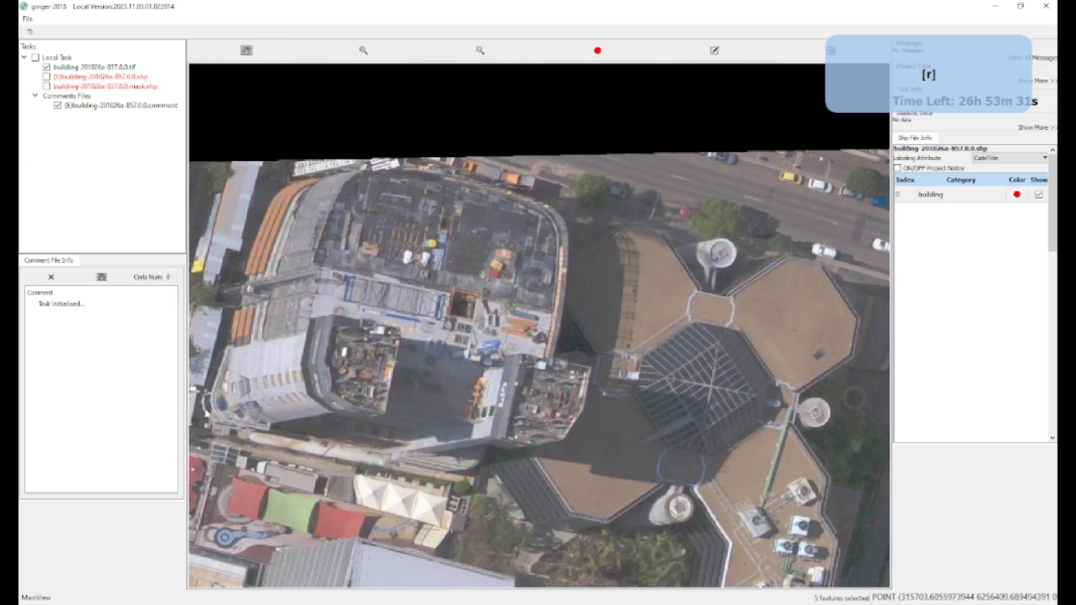
pyautogui.press('r')
pyautogui.press('r')
pyautogui.click(323, 415)
pyautogui.moveTo(323, 415); pyautogui.dragTo(276, 377)
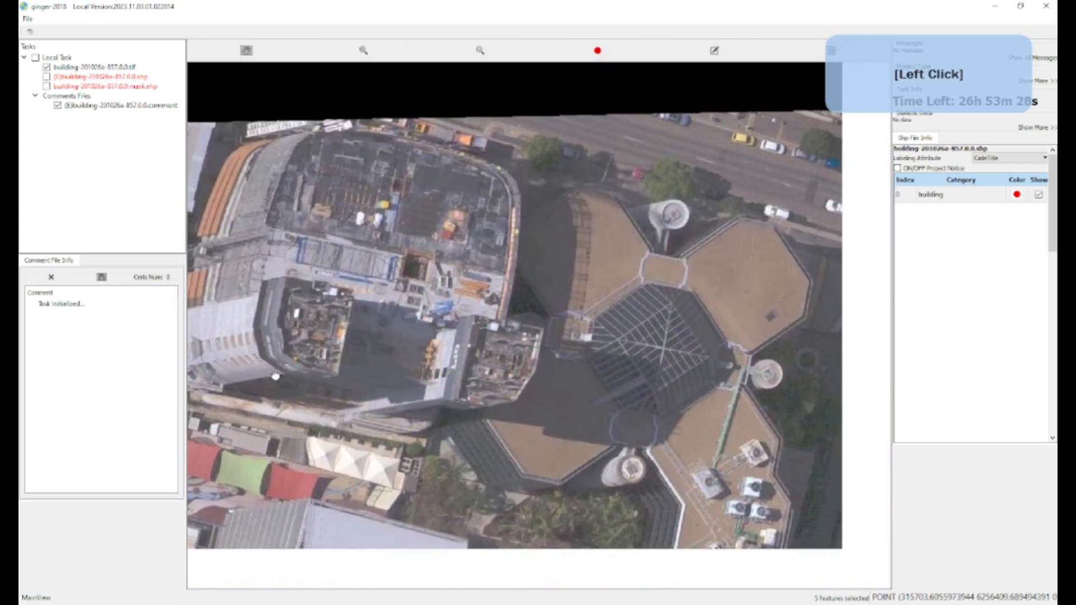
pyautogui.scroll(-2, 276, 379)
pyautogui.press('r')
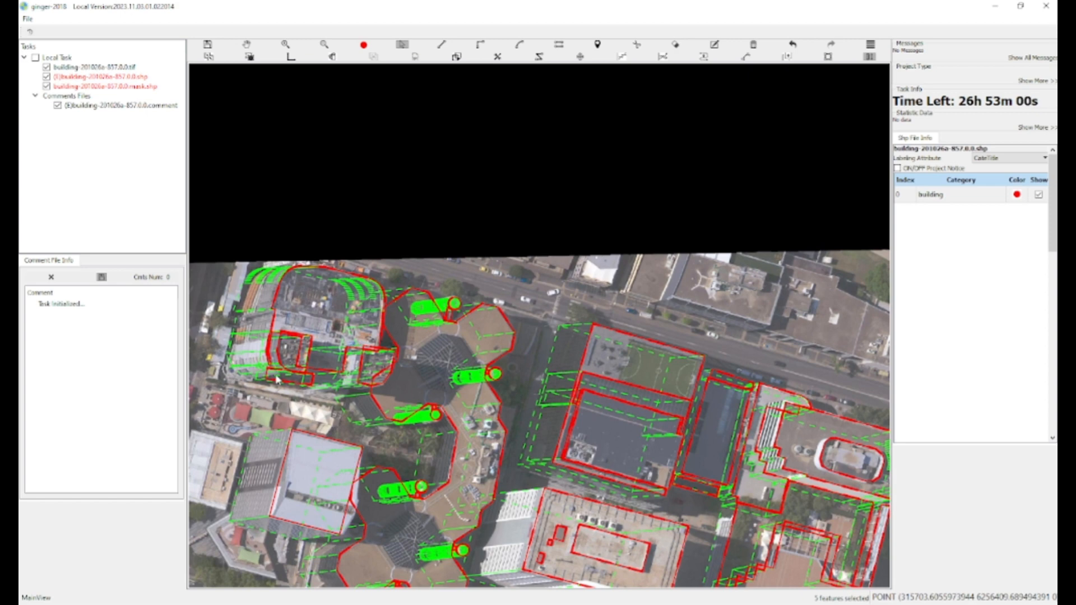
pyautogui.press('w')
pyautogui.moveTo(362, 384); pyautogui.dragTo(379, 382)
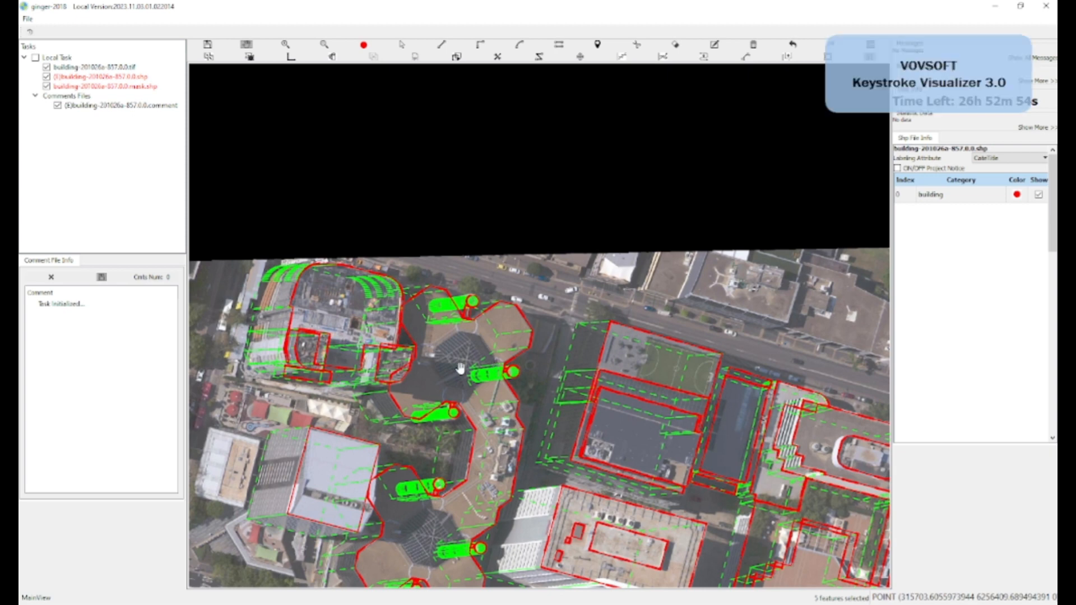
pyautogui.moveTo(458, 371); pyautogui.dragTo(509, 388)
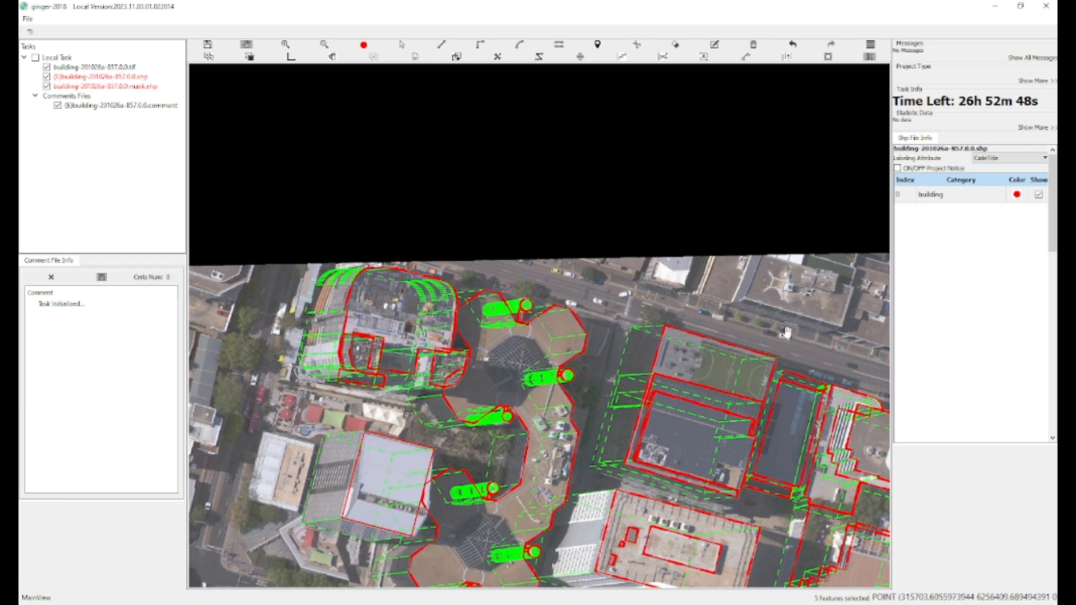
pyautogui.moveTo(343, 399); pyautogui.dragTo(359, 319)
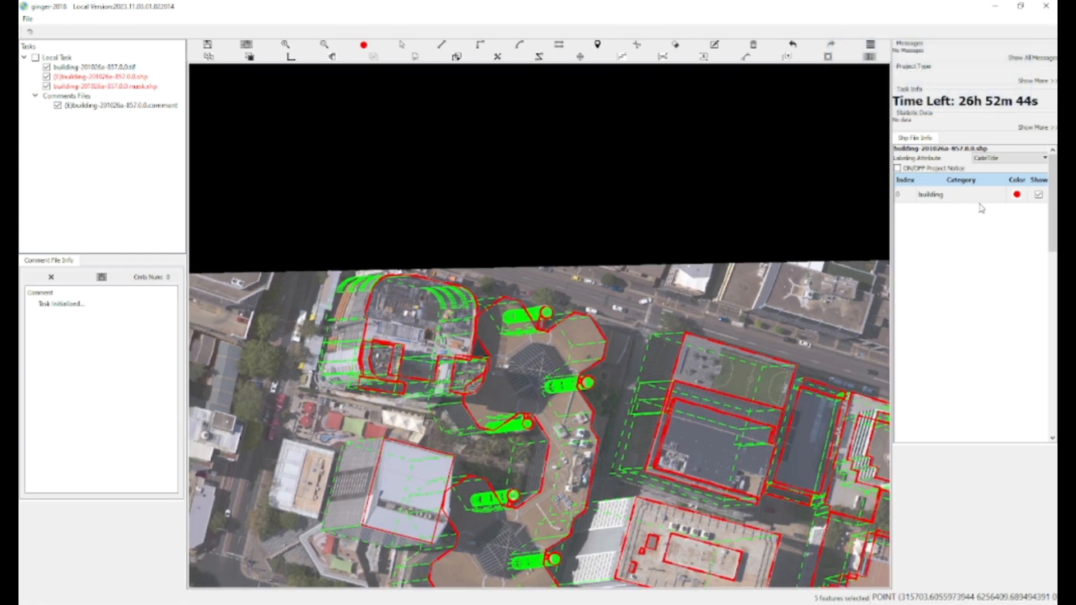
pyautogui.moveTo(1067, 166)
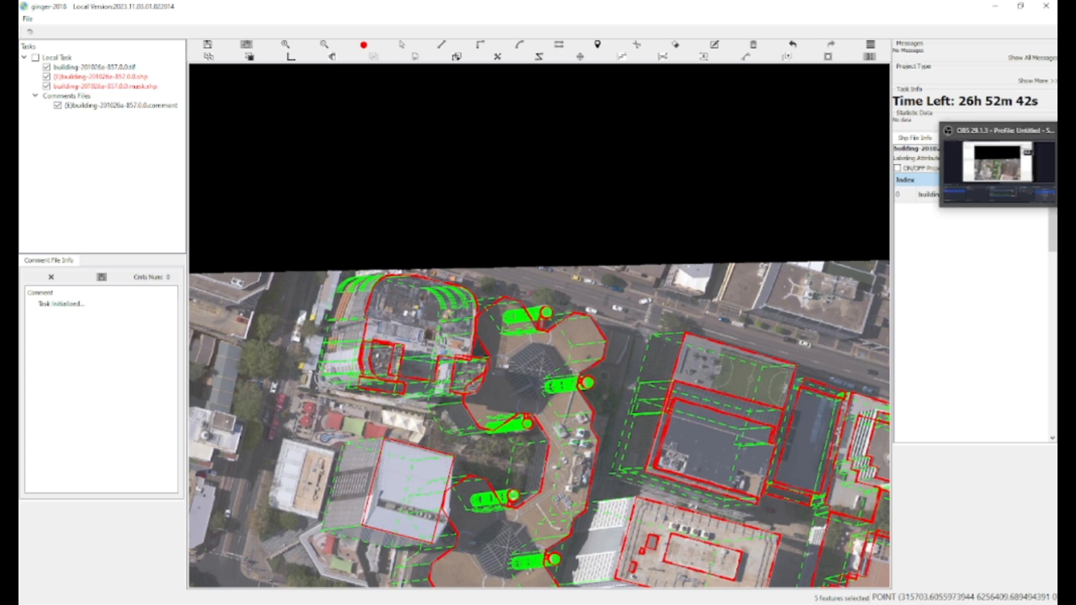